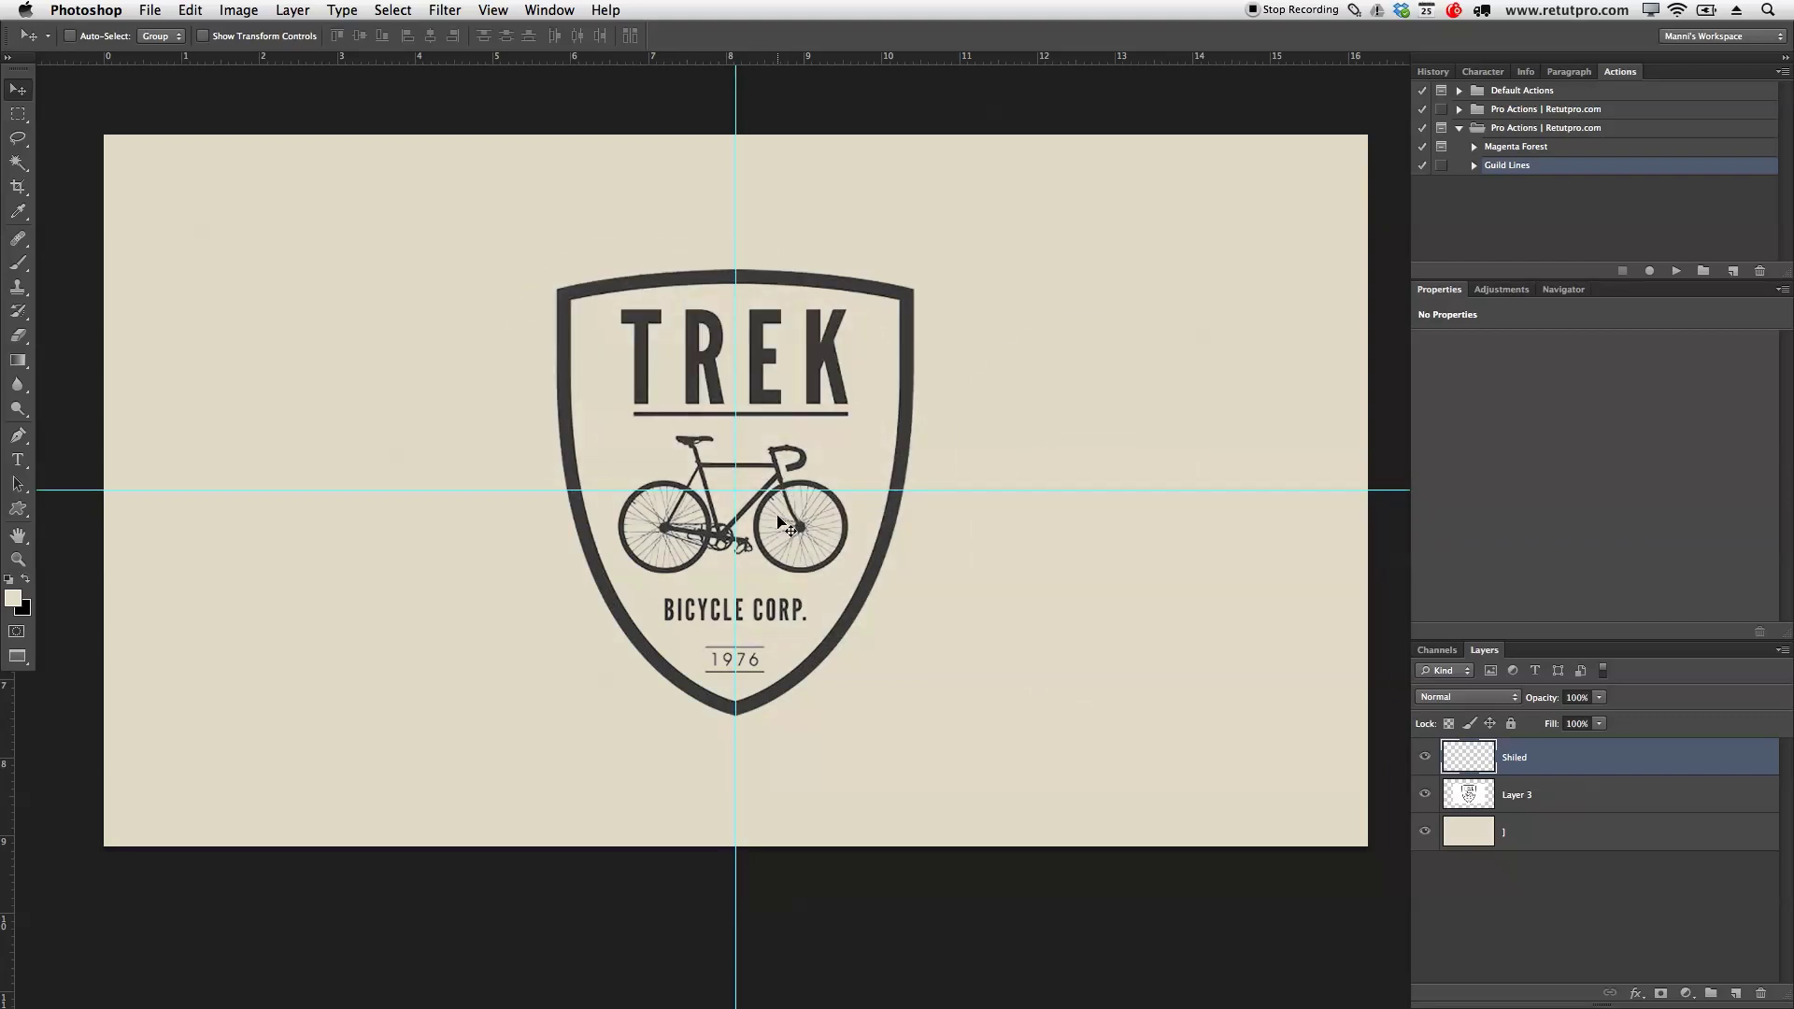
Place a horizontal guide level with the outer top corners of the shield
key(z)
drag(778, 520, 815, 523)
drag(839, 381, 840, 458)
drag(847, 644, 848, 643)
drag(840, 512, 838, 535)
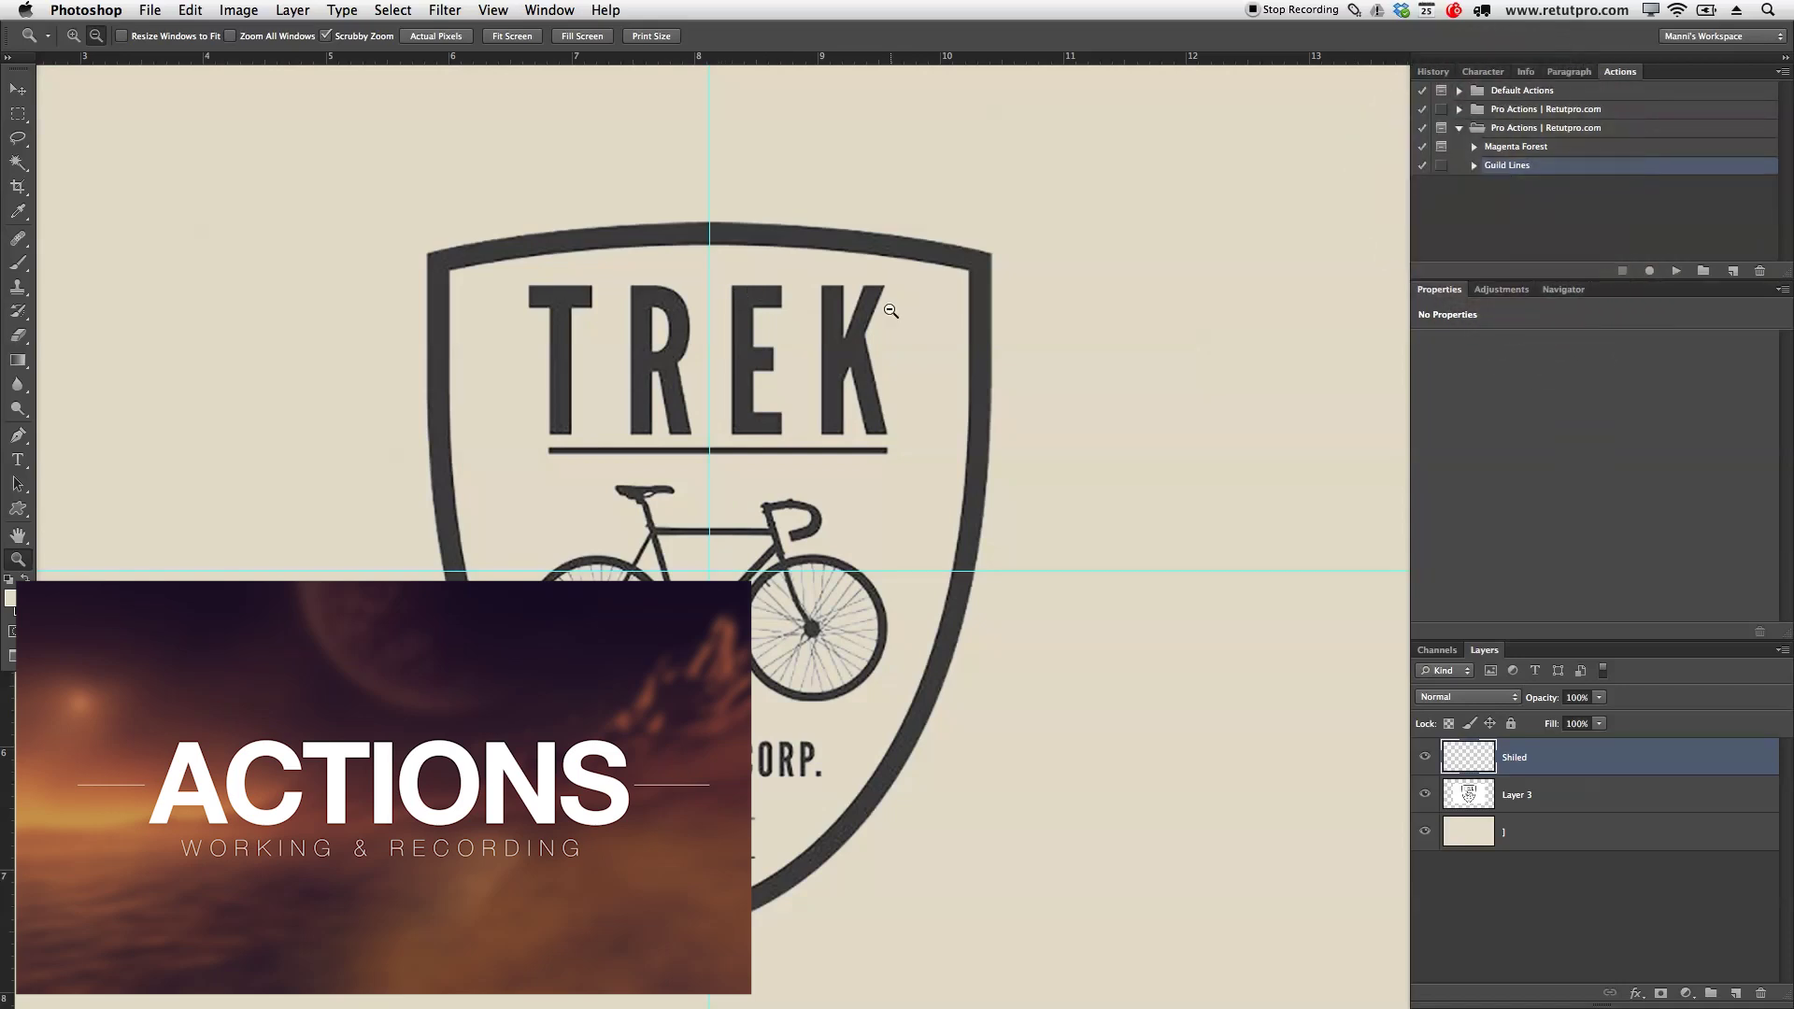
drag(830, 618, 845, 623)
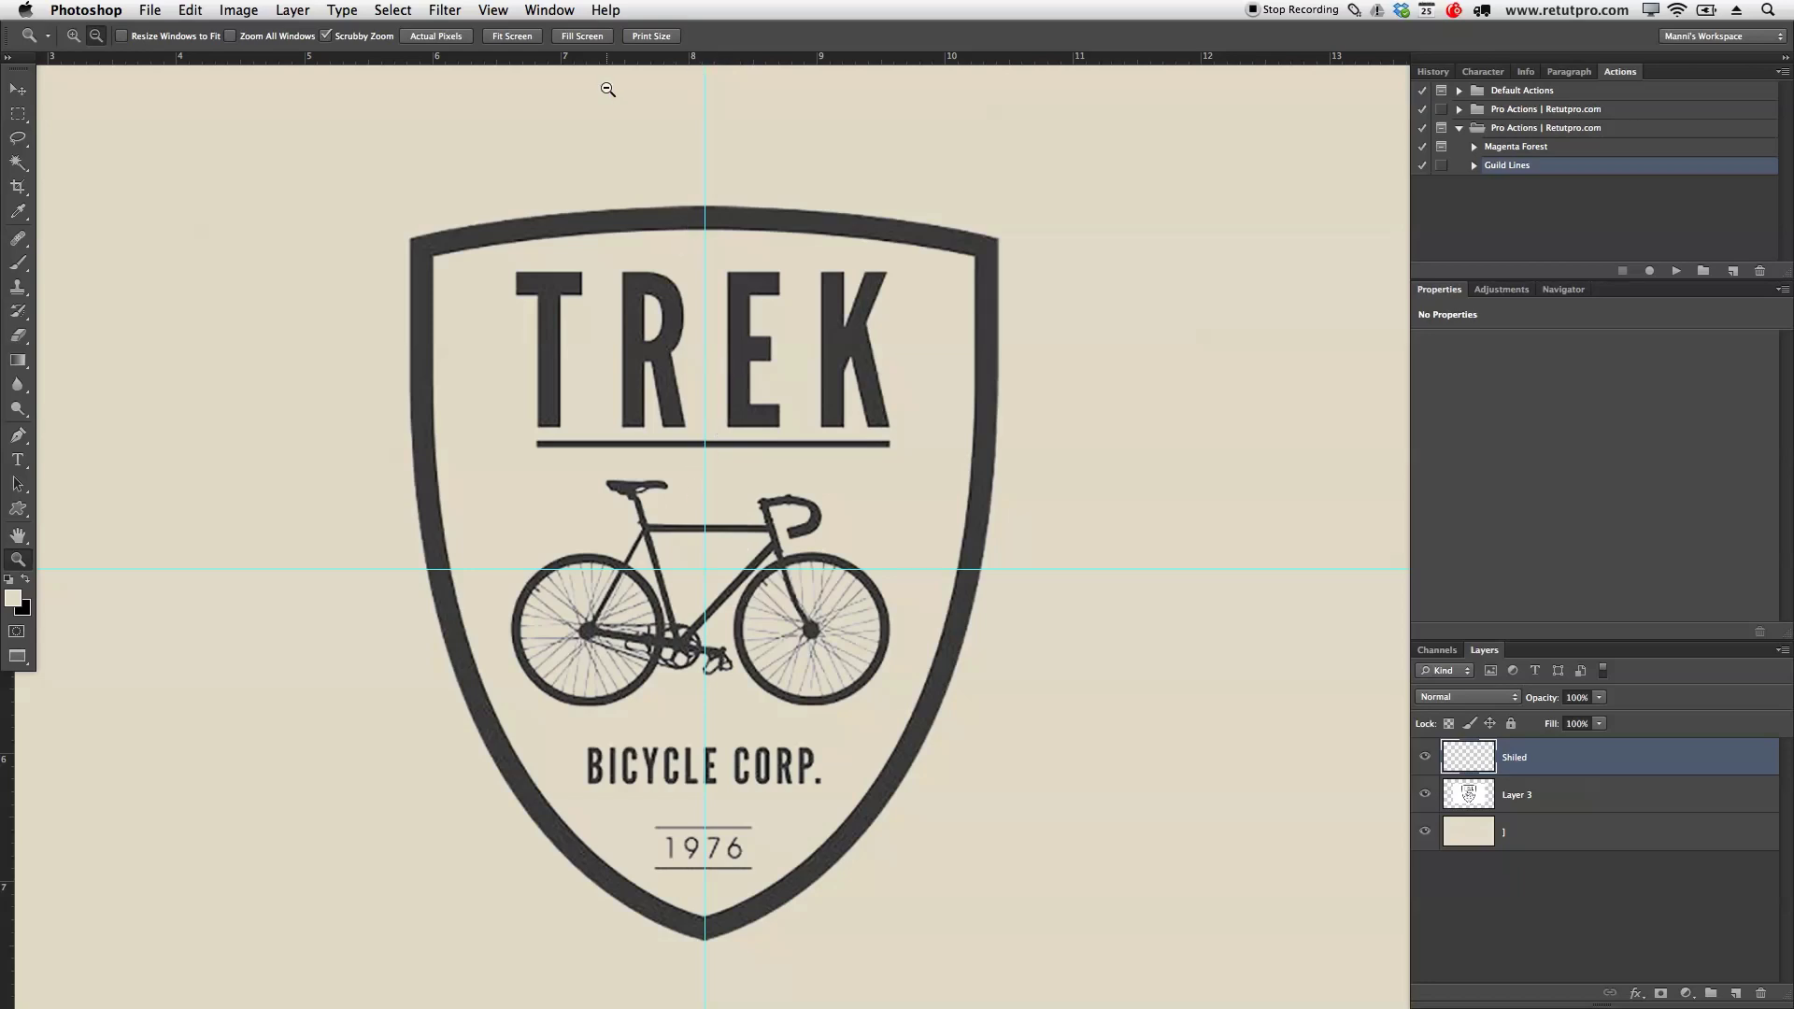
click(18, 89)
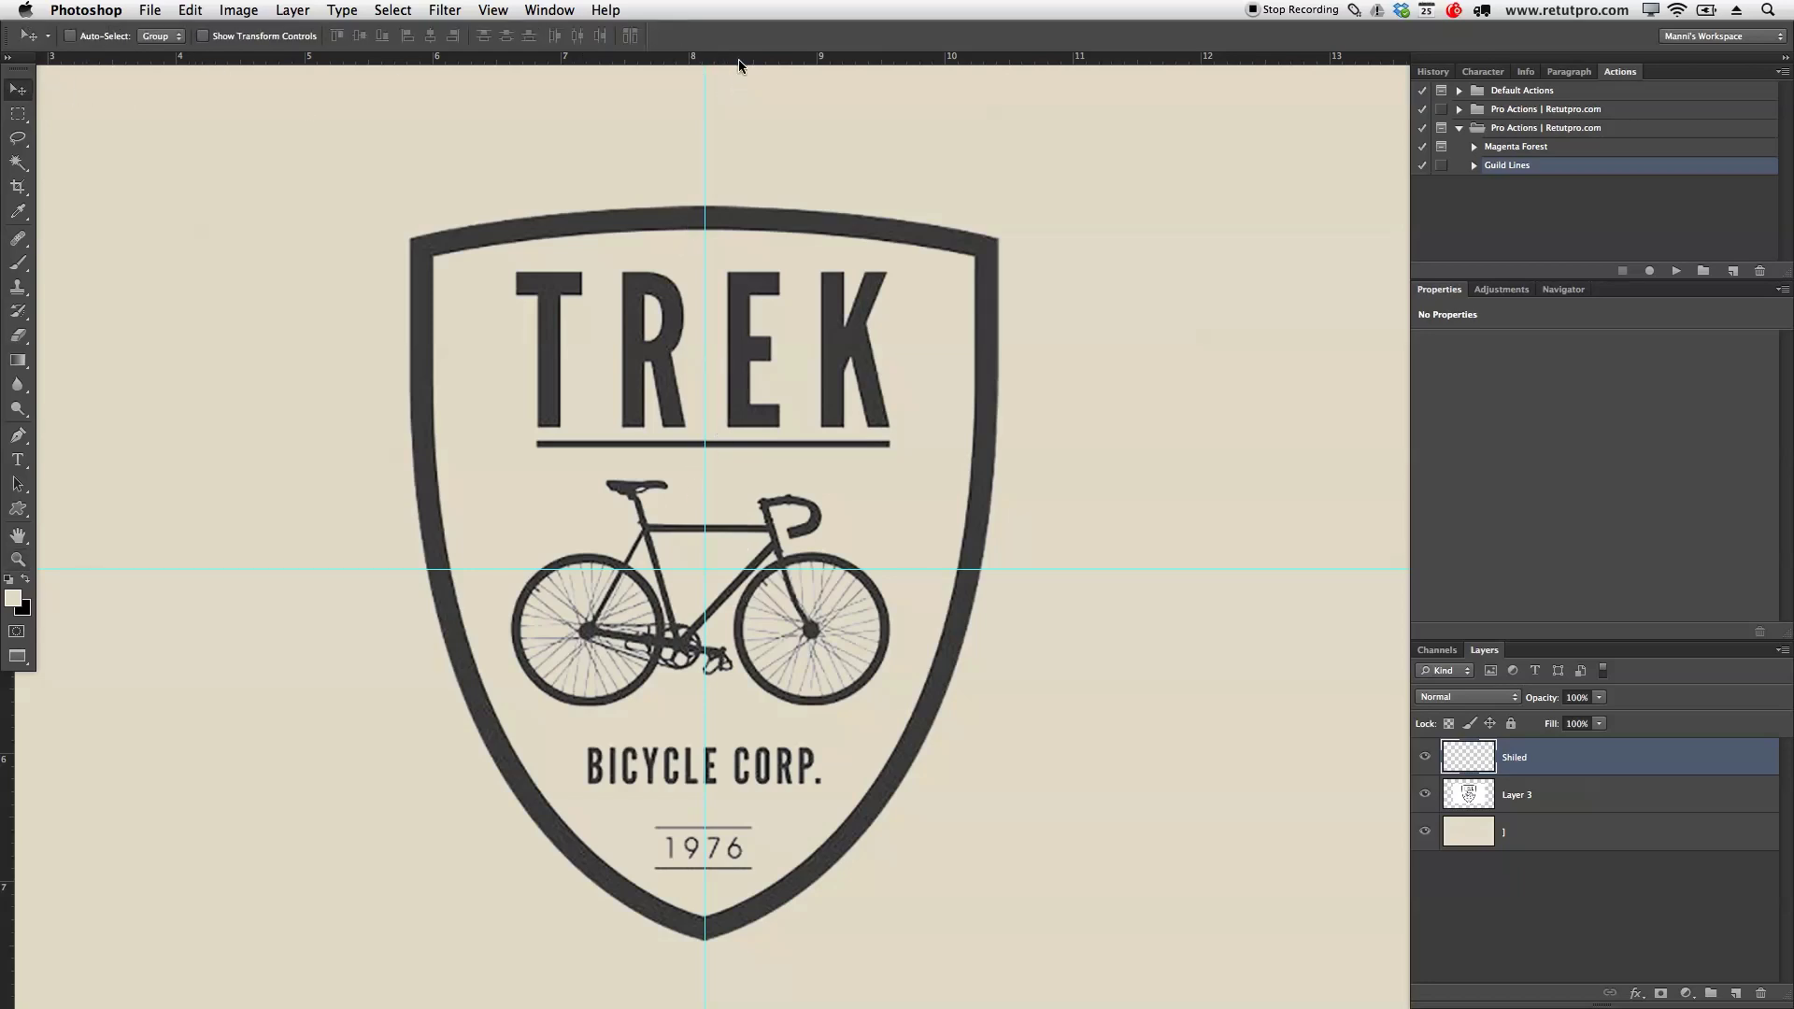
drag(744, 66, 1062, 237)
key(z)
click(969, 172)
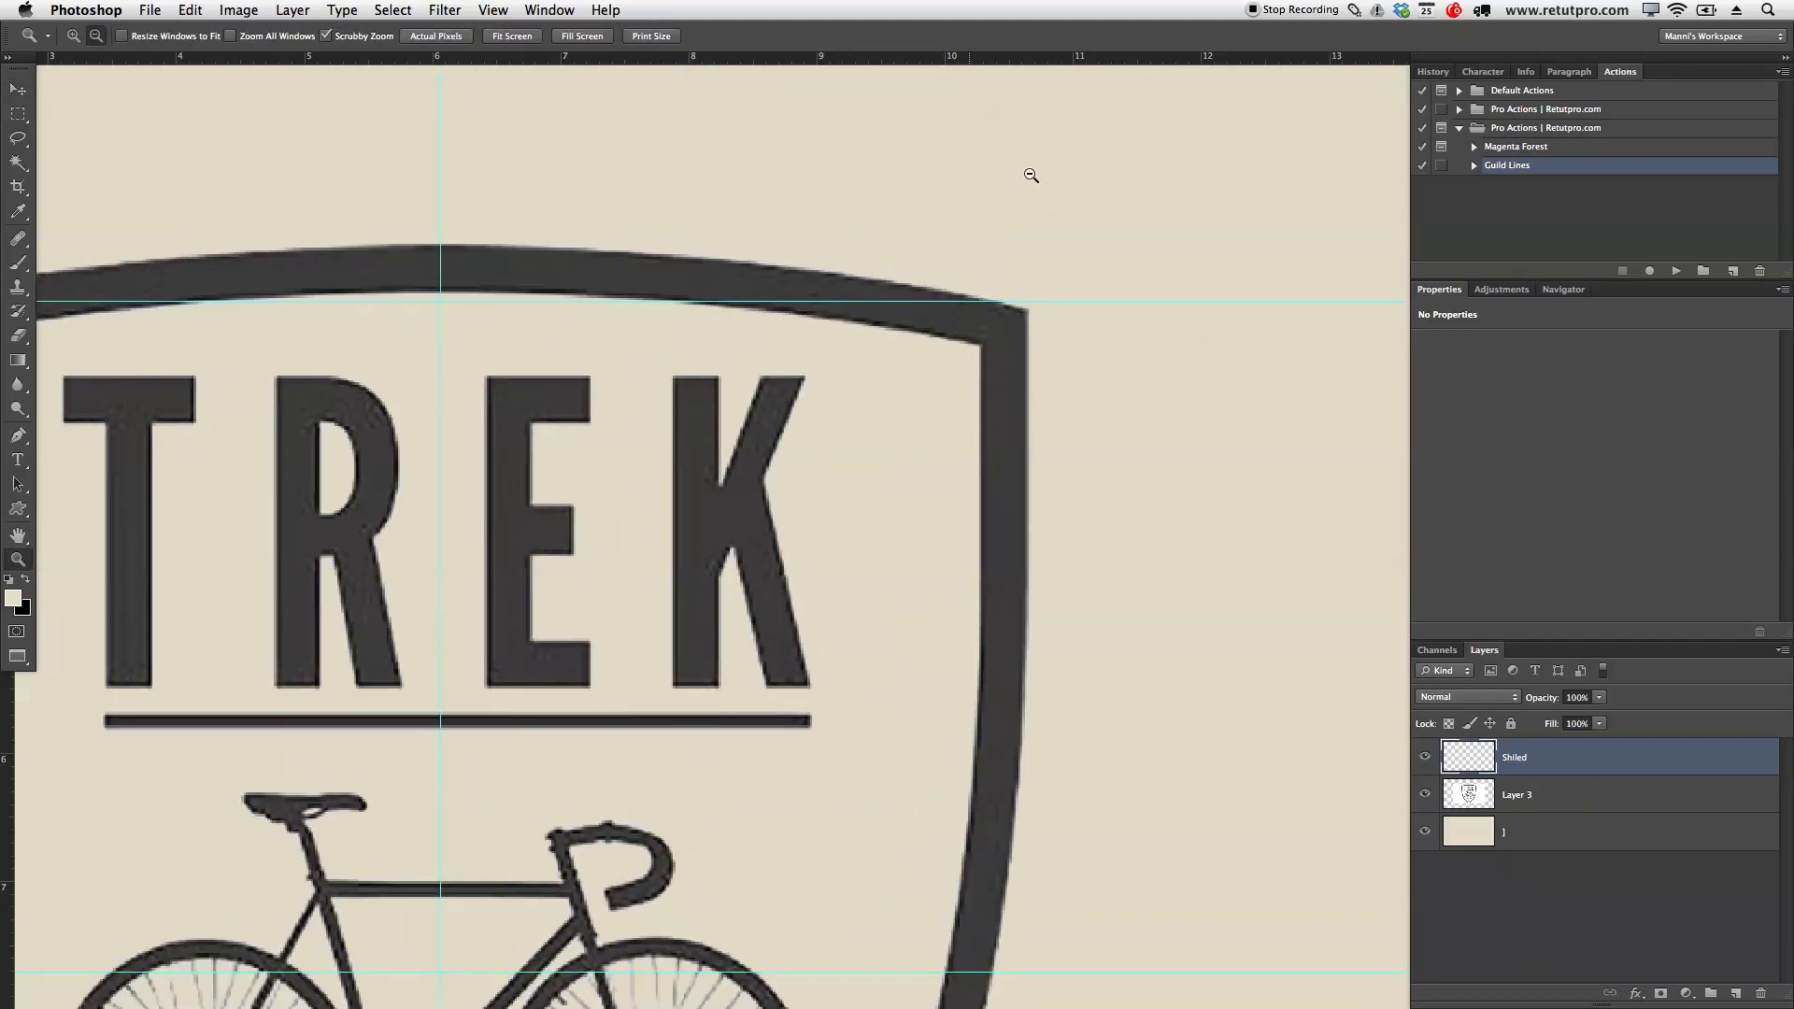
key(v)
drag(1054, 300, 1056, 311)
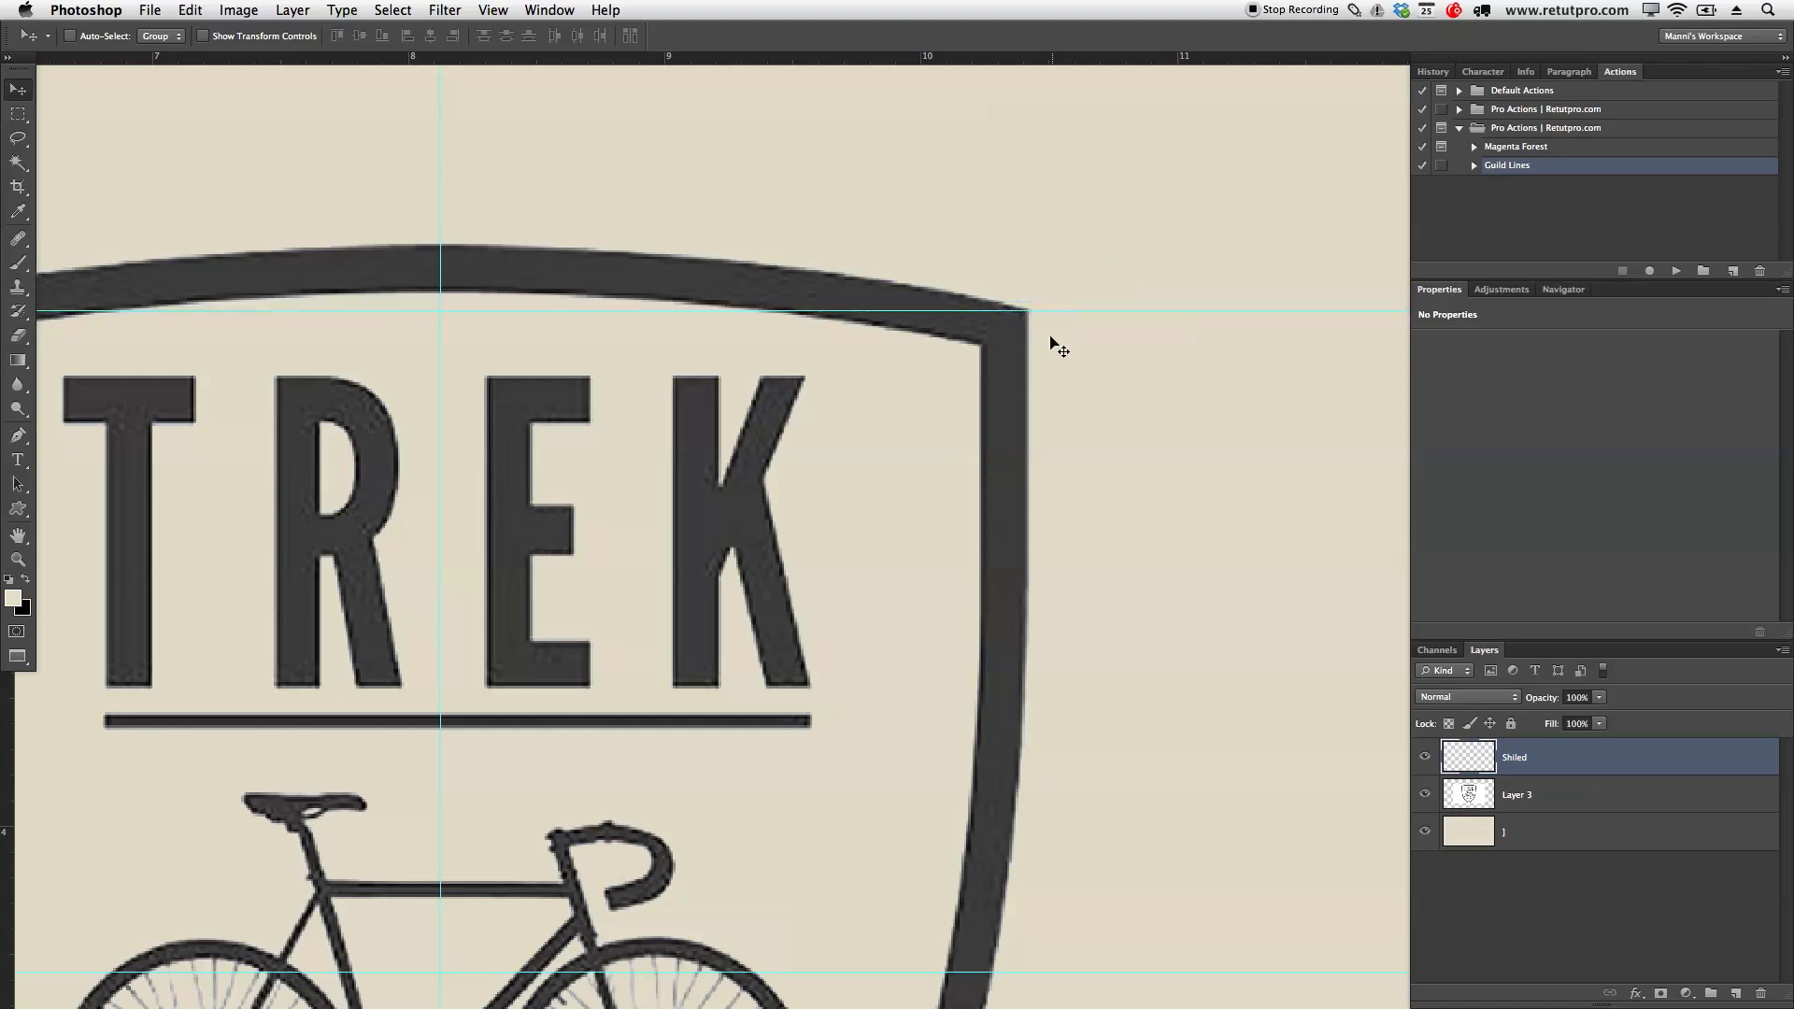
Add two horizontal guides at the shield's bottom point, one on its outer tip and one on its inner tip
scroll(1061, 243, down, 5)
scroll(1215, 225, left, 3)
drag(704, 407, 794, 389)
drag(914, 709, 859, 361)
drag(854, 748, 845, 424)
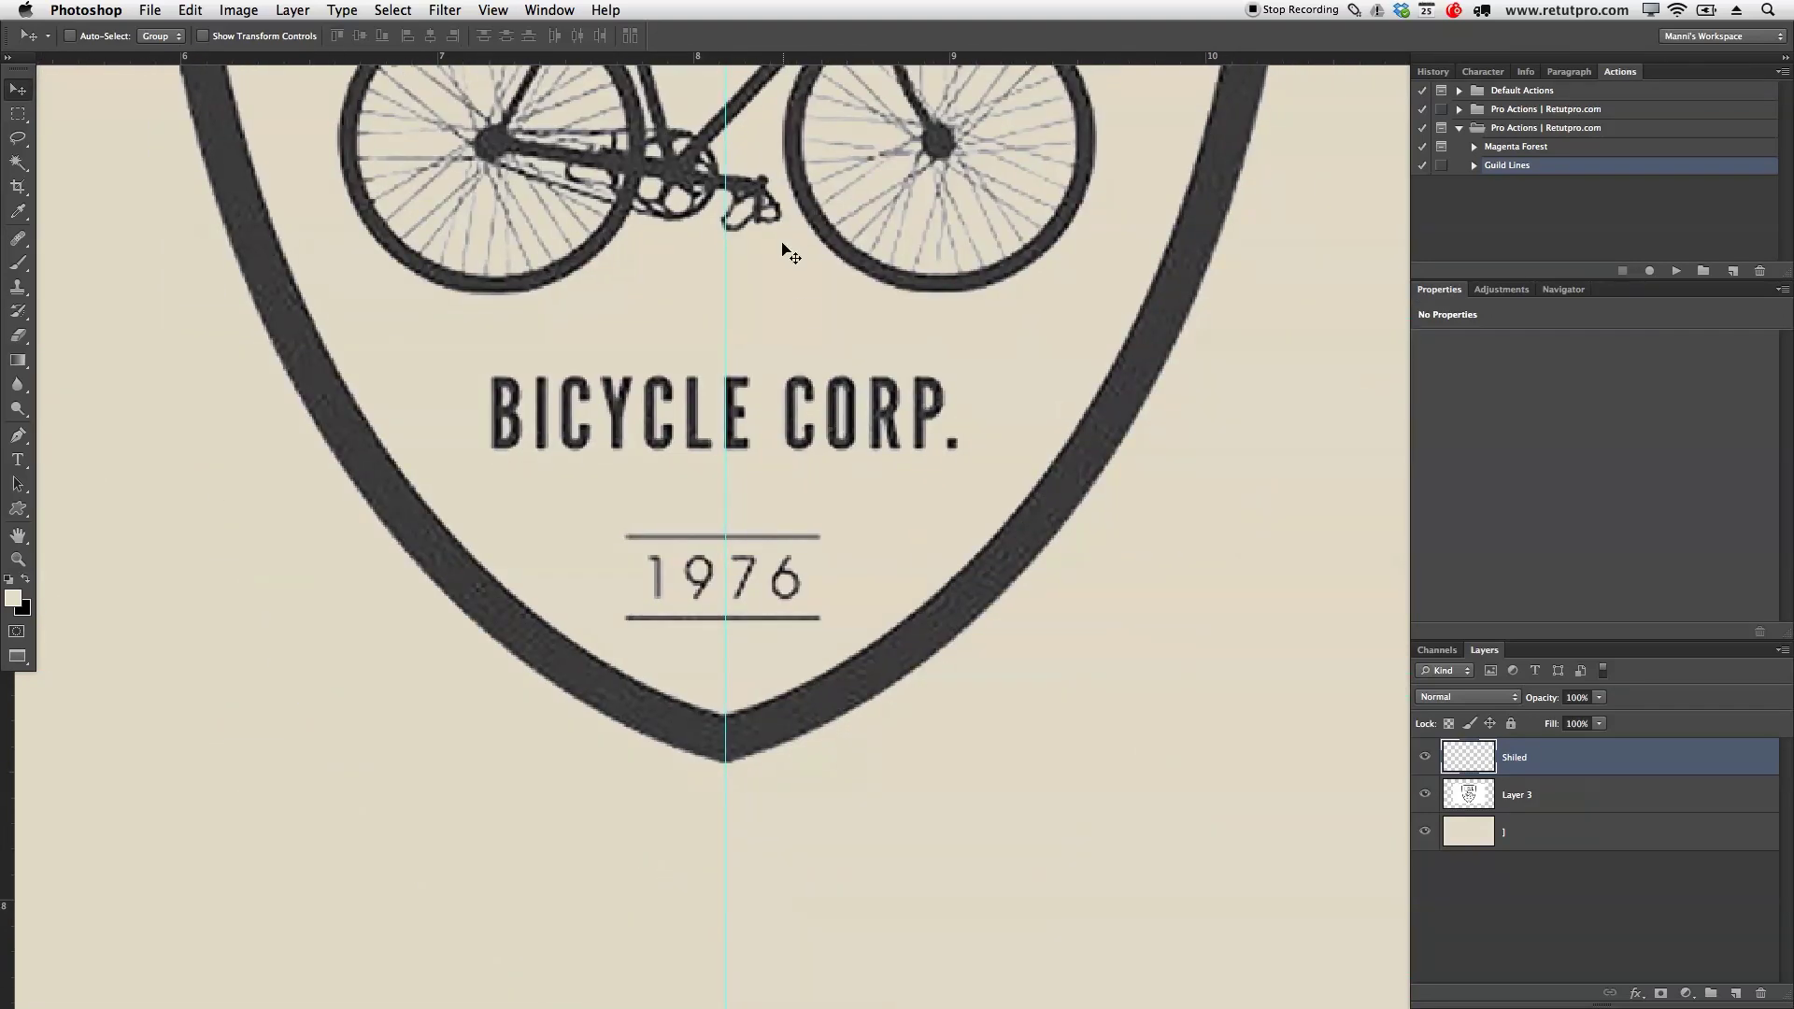
drag(756, 61, 789, 763)
drag(781, 57, 781, 698)
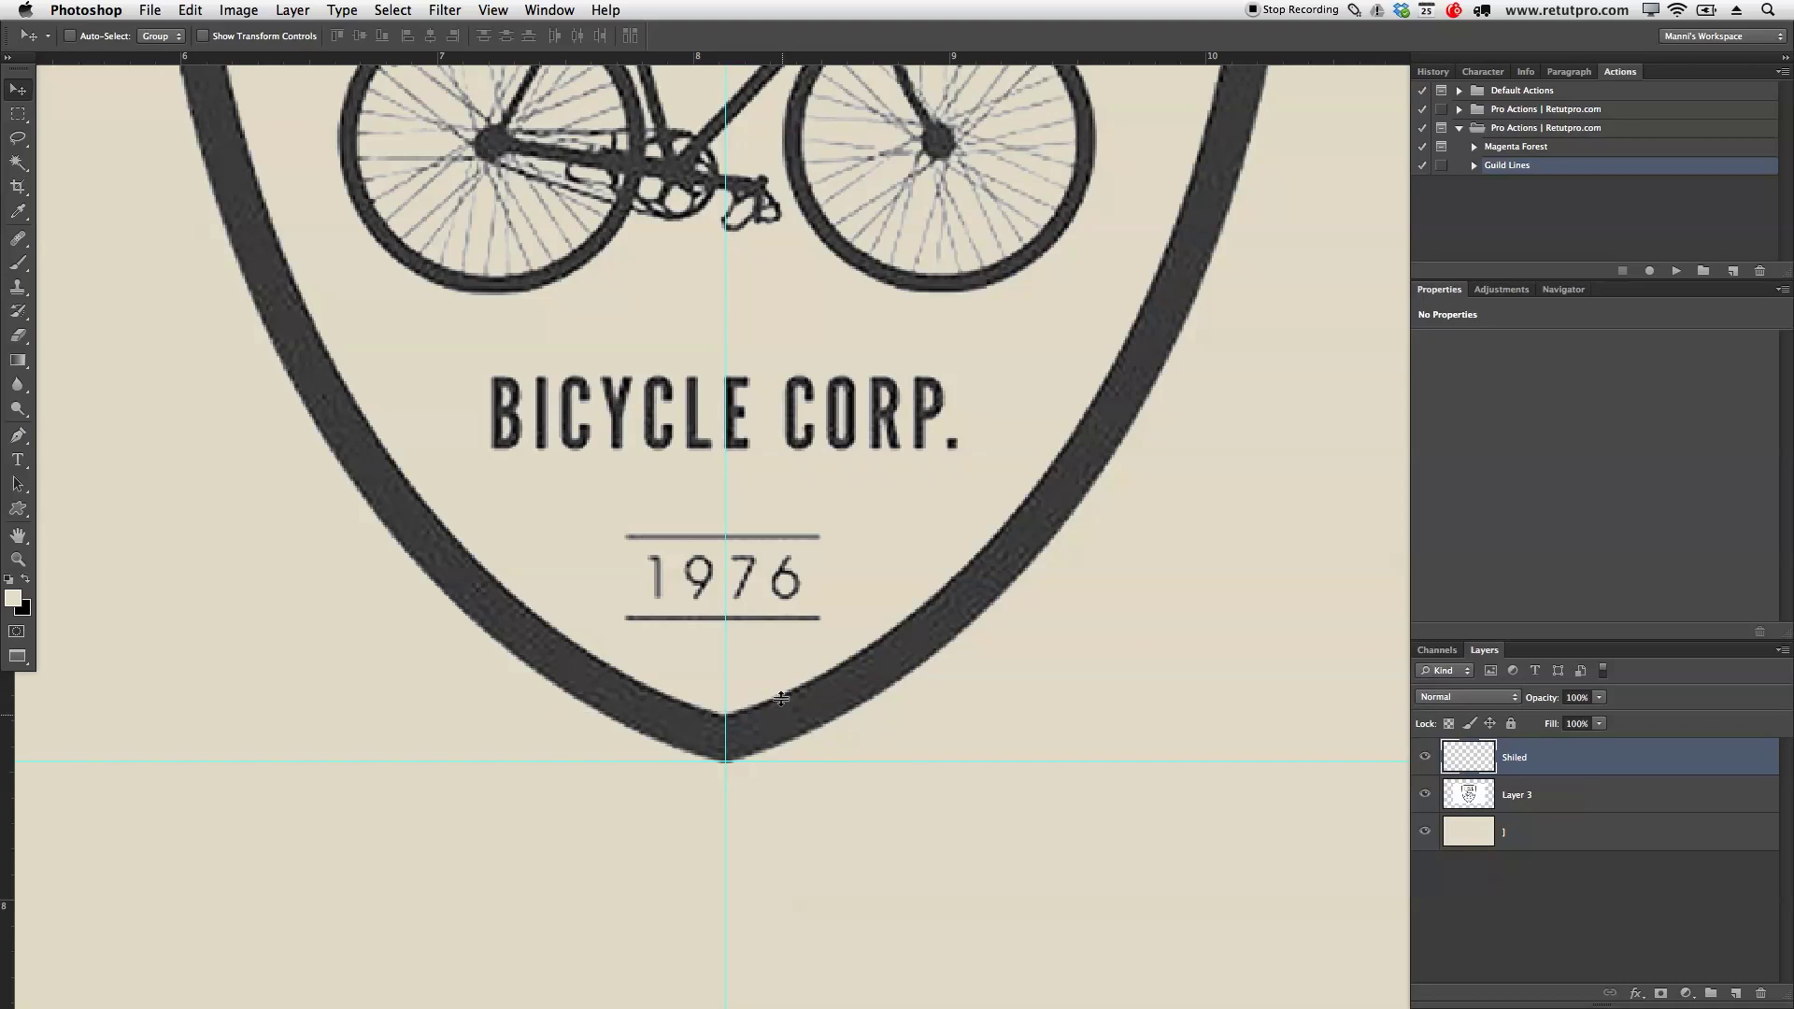
Add a horizontal guide level with the inner top corners of the shield's border
drag(939, 537, 949, 941)
drag(870, 435, 878, 755)
drag(753, 422, 772, 826)
drag(770, 72, 833, 521)
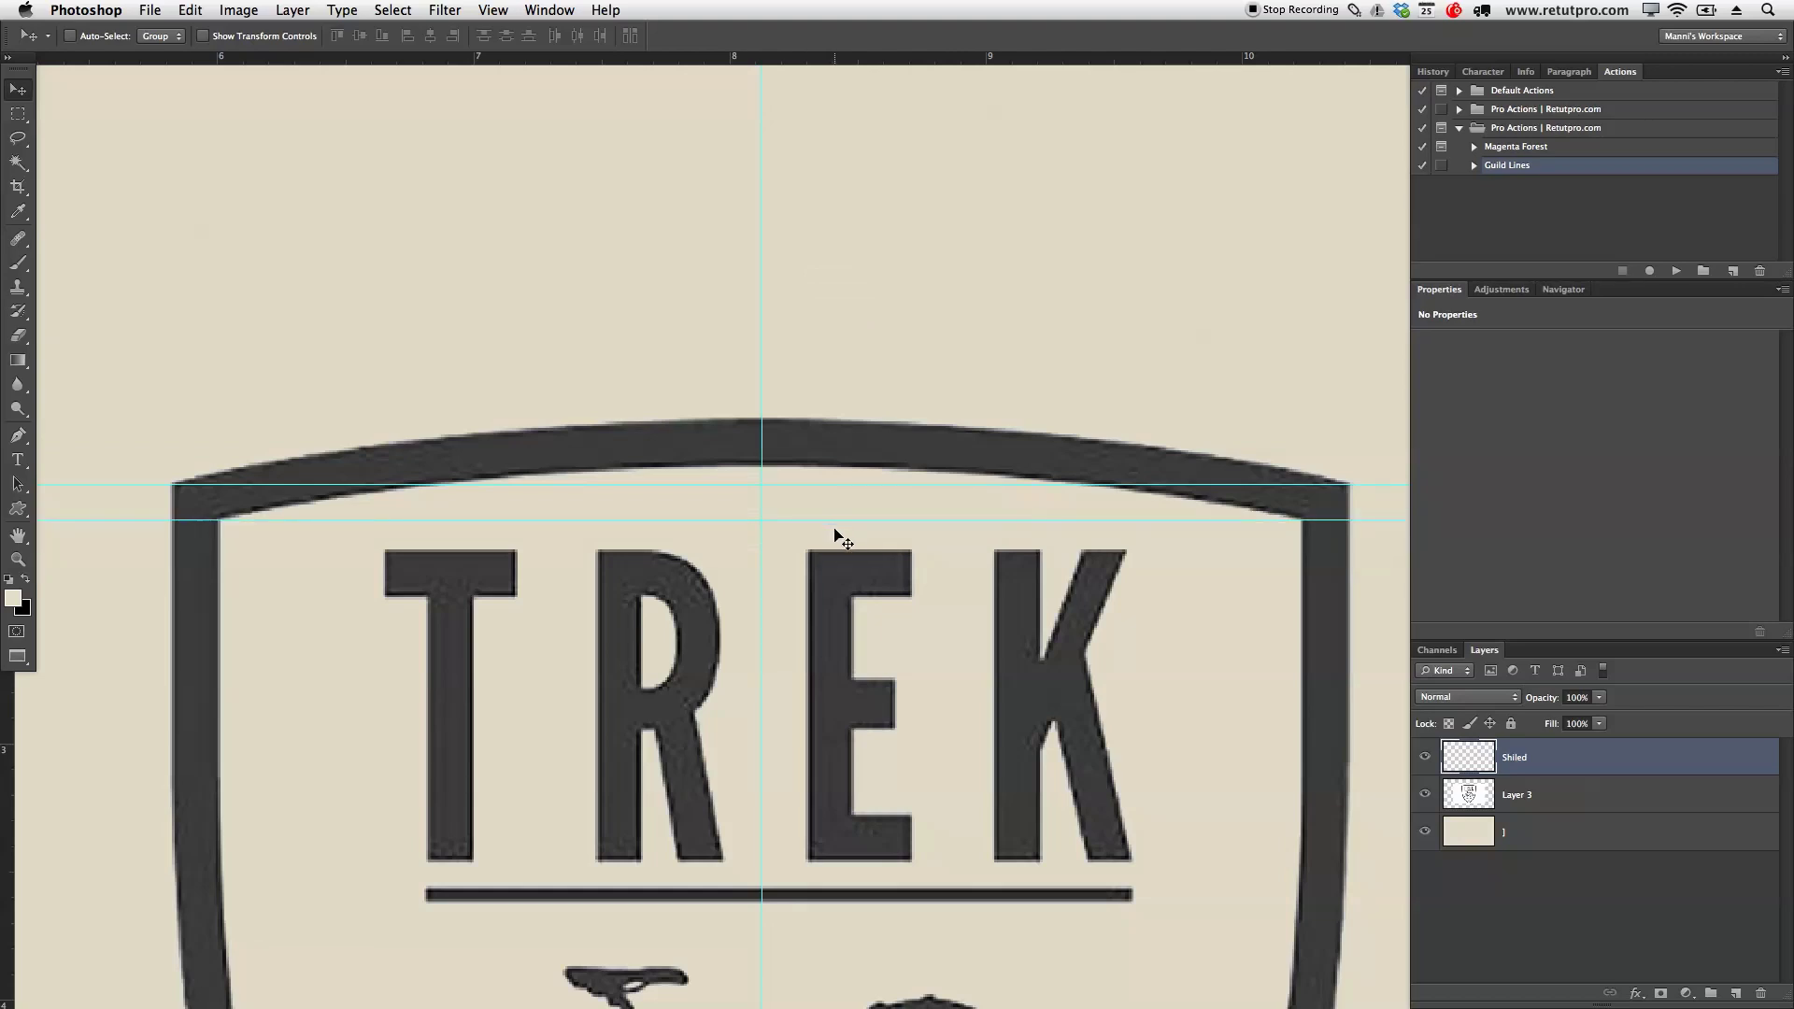
Add vertical guides along the shield's left and right outer edges at its top corners
drag(7, 728, 175, 509)
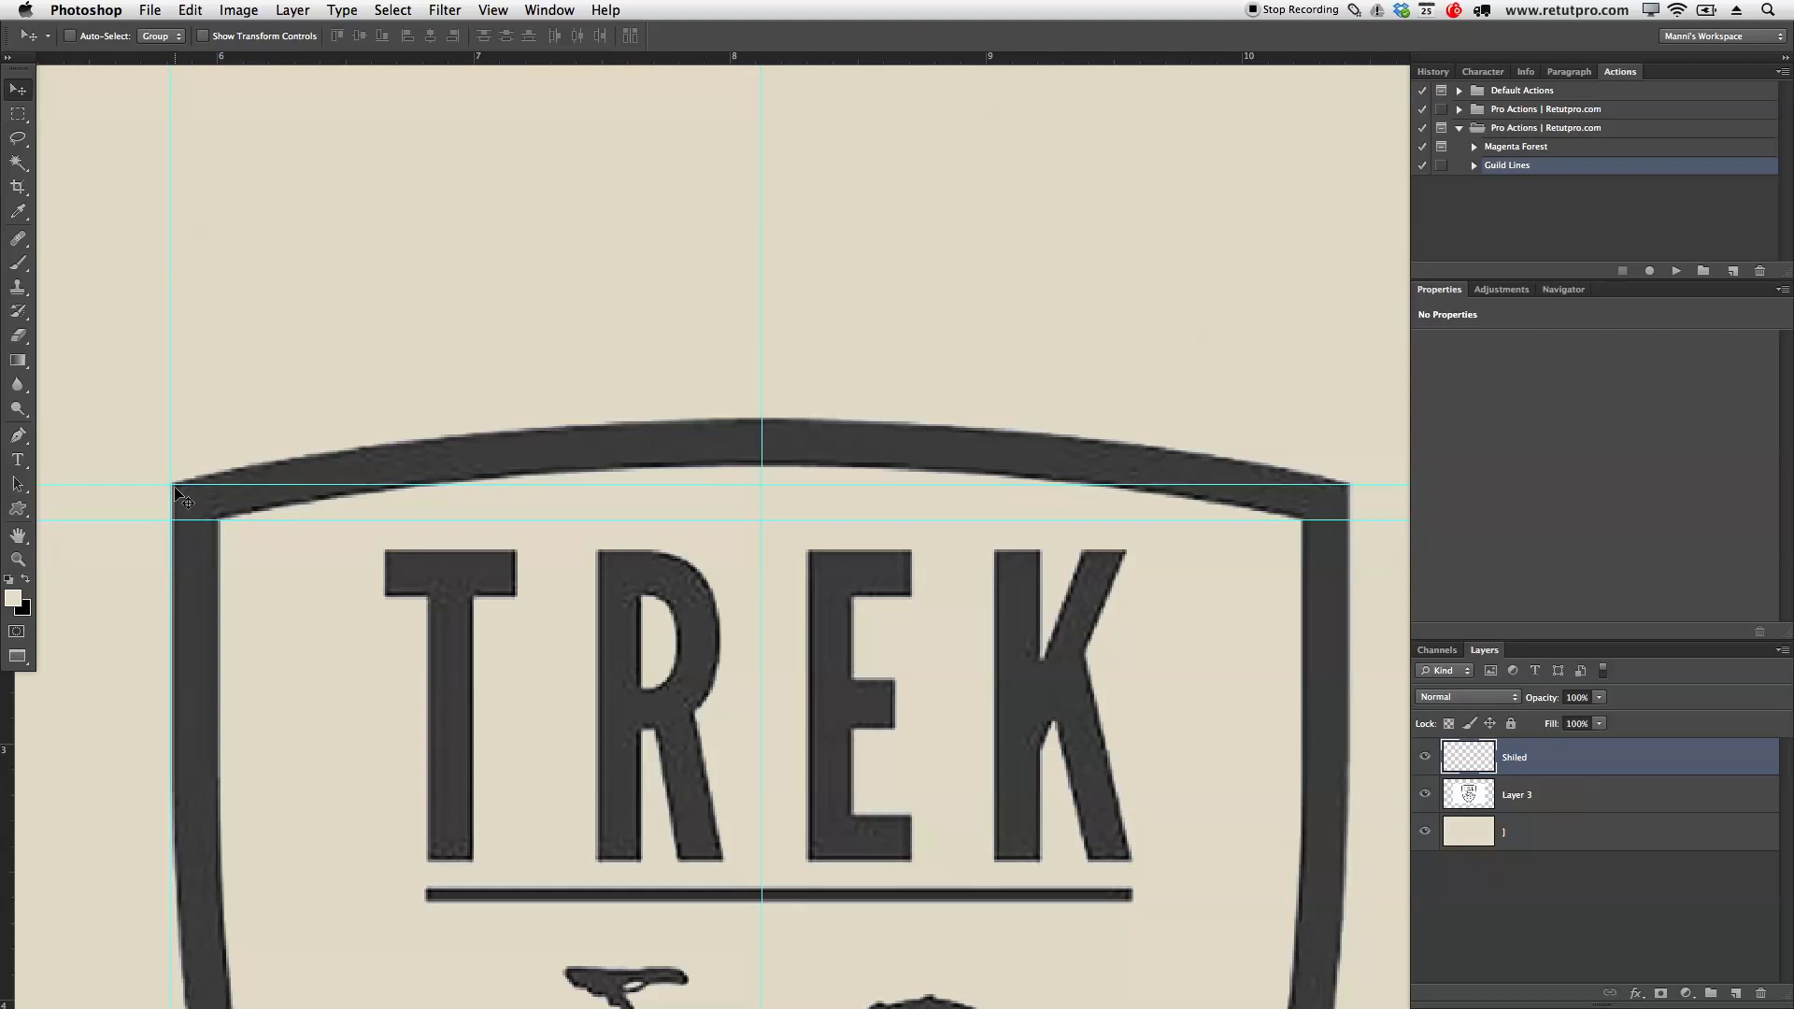
drag(870, 778, 508, 629)
drag(6, 752, 992, 334)
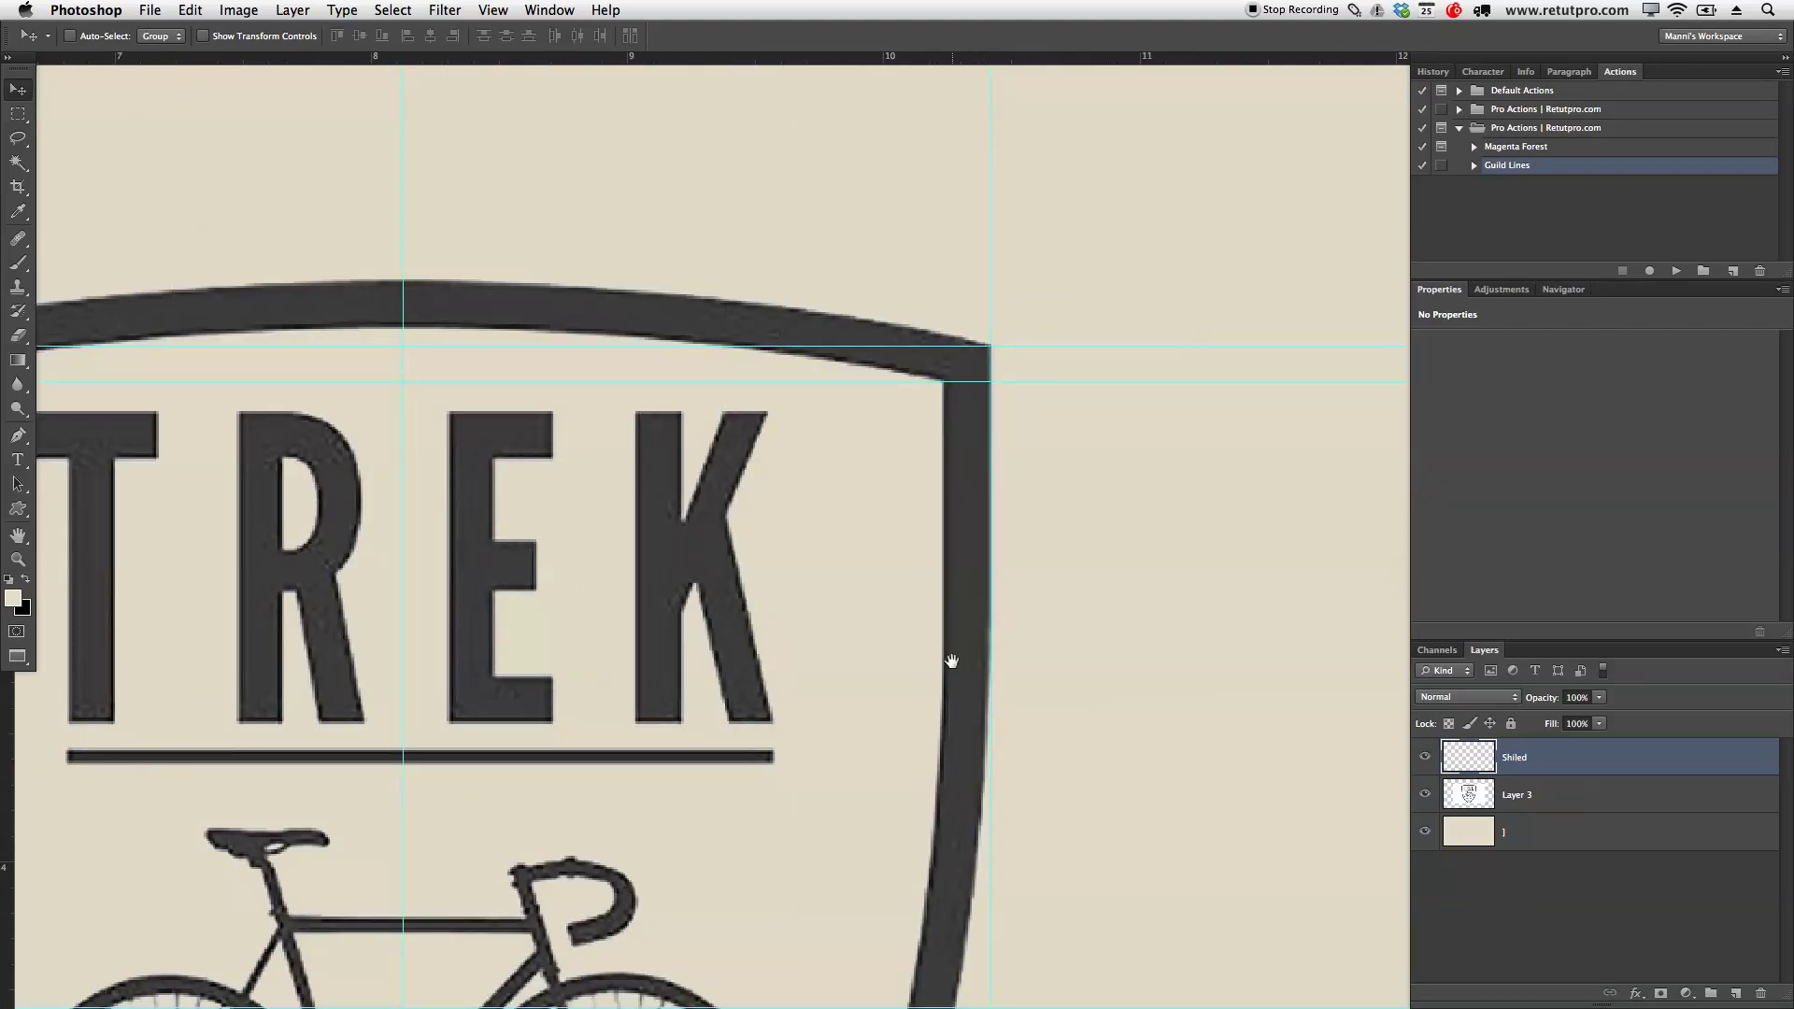
Place a vertical guide on the shield's centre line through its bottom point, and fit the shield in view
scroll(951, 660, down, 10)
scroll(951, 661, left, 3)
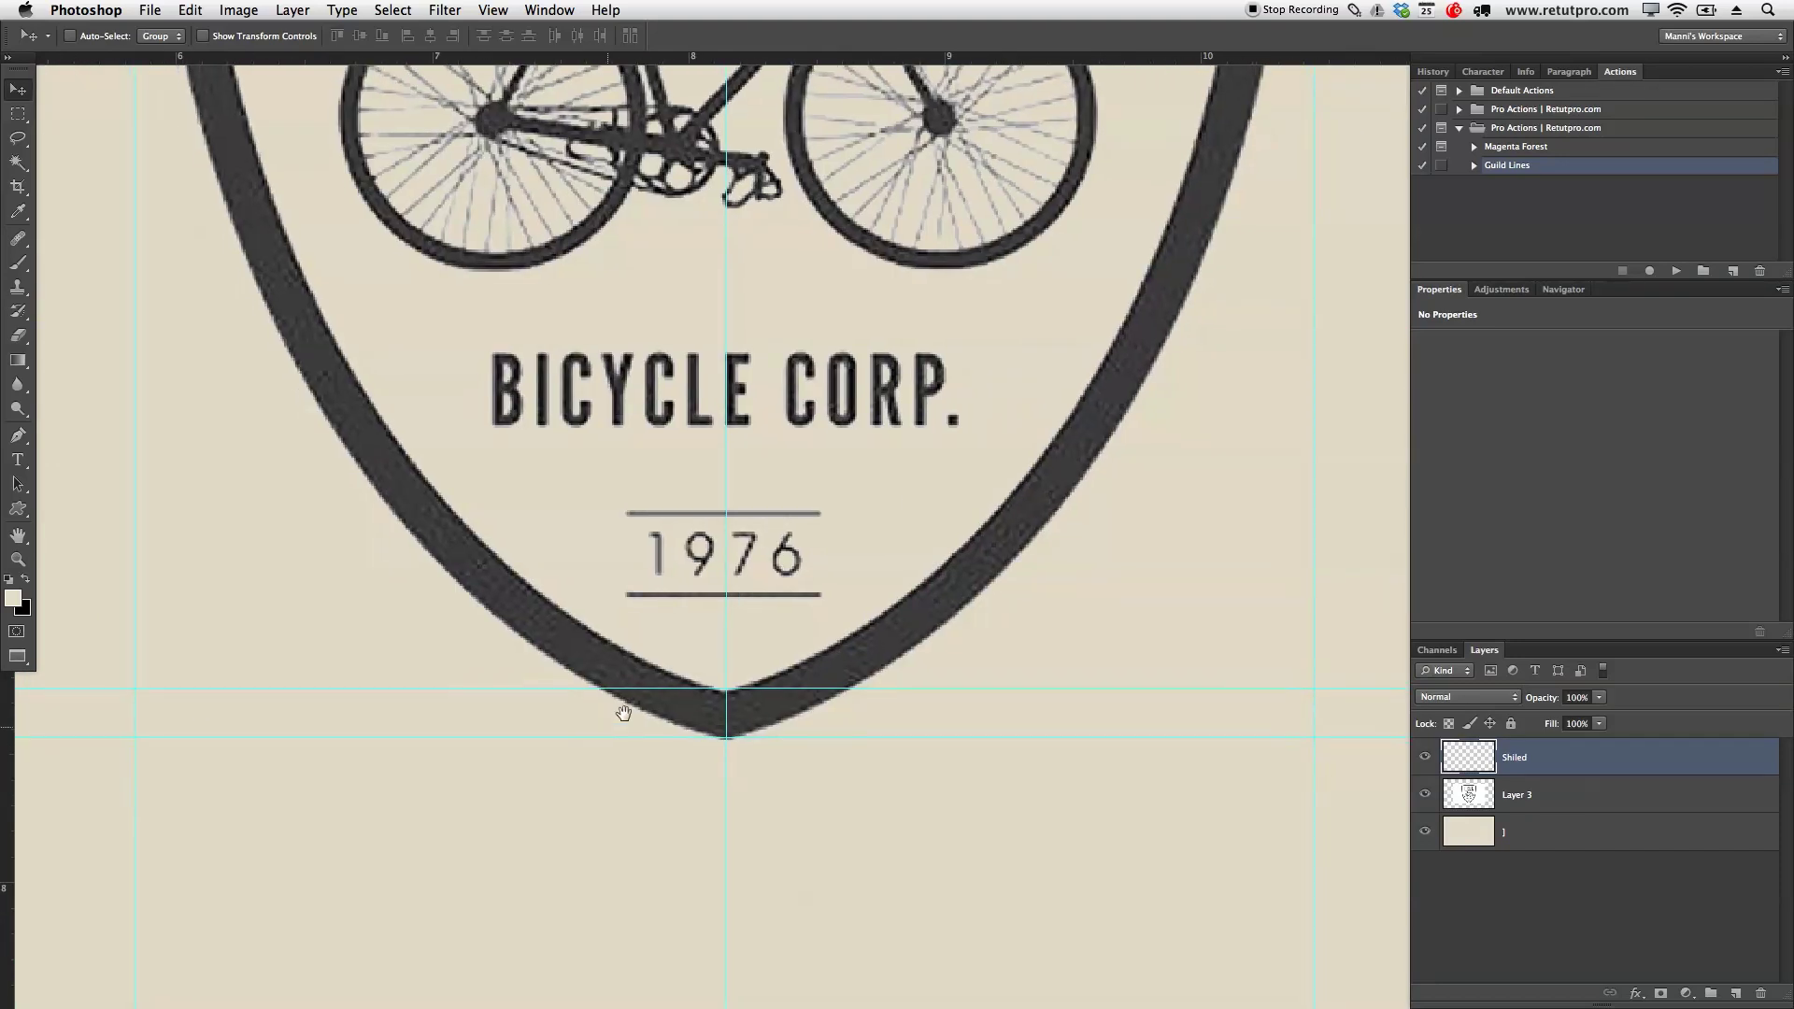
scroll(623, 713, left, 2)
scroll(623, 713, down, 1)
drag(4, 712, 764, 621)
scroll(921, 785, up, 15)
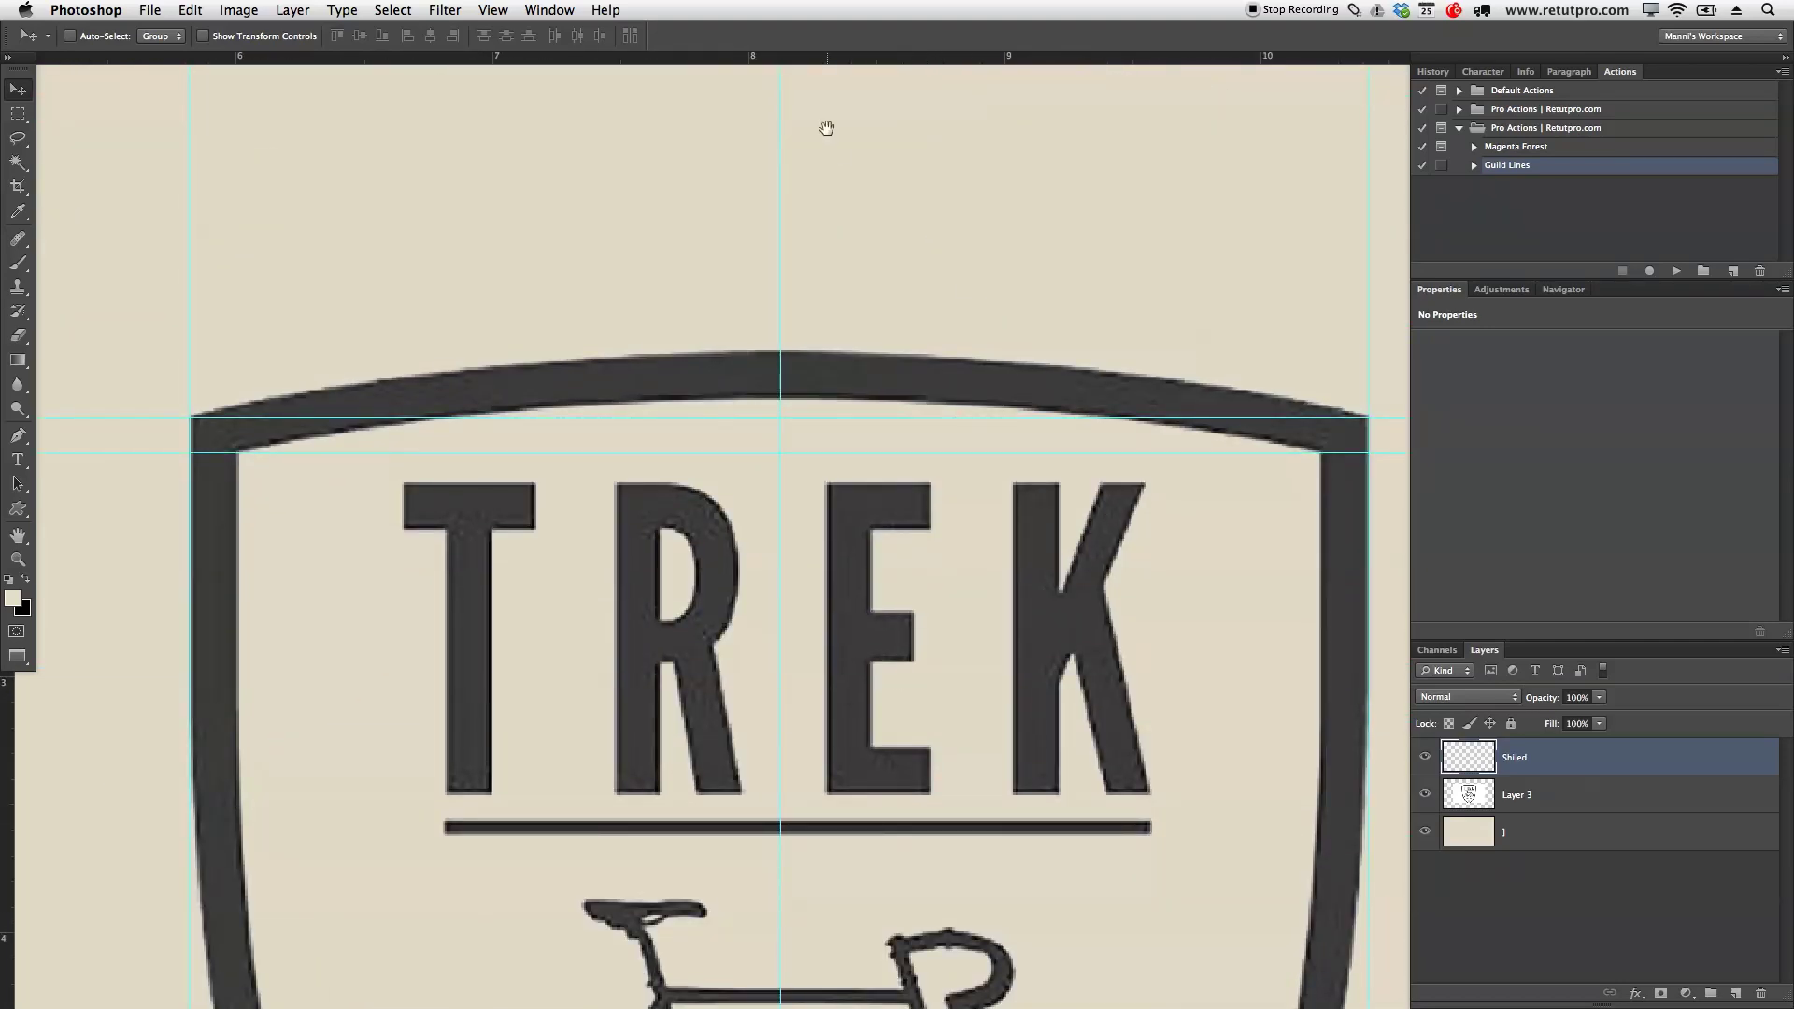
drag(858, 296, 865, 238)
key(z)
drag(881, 315, 830, 314)
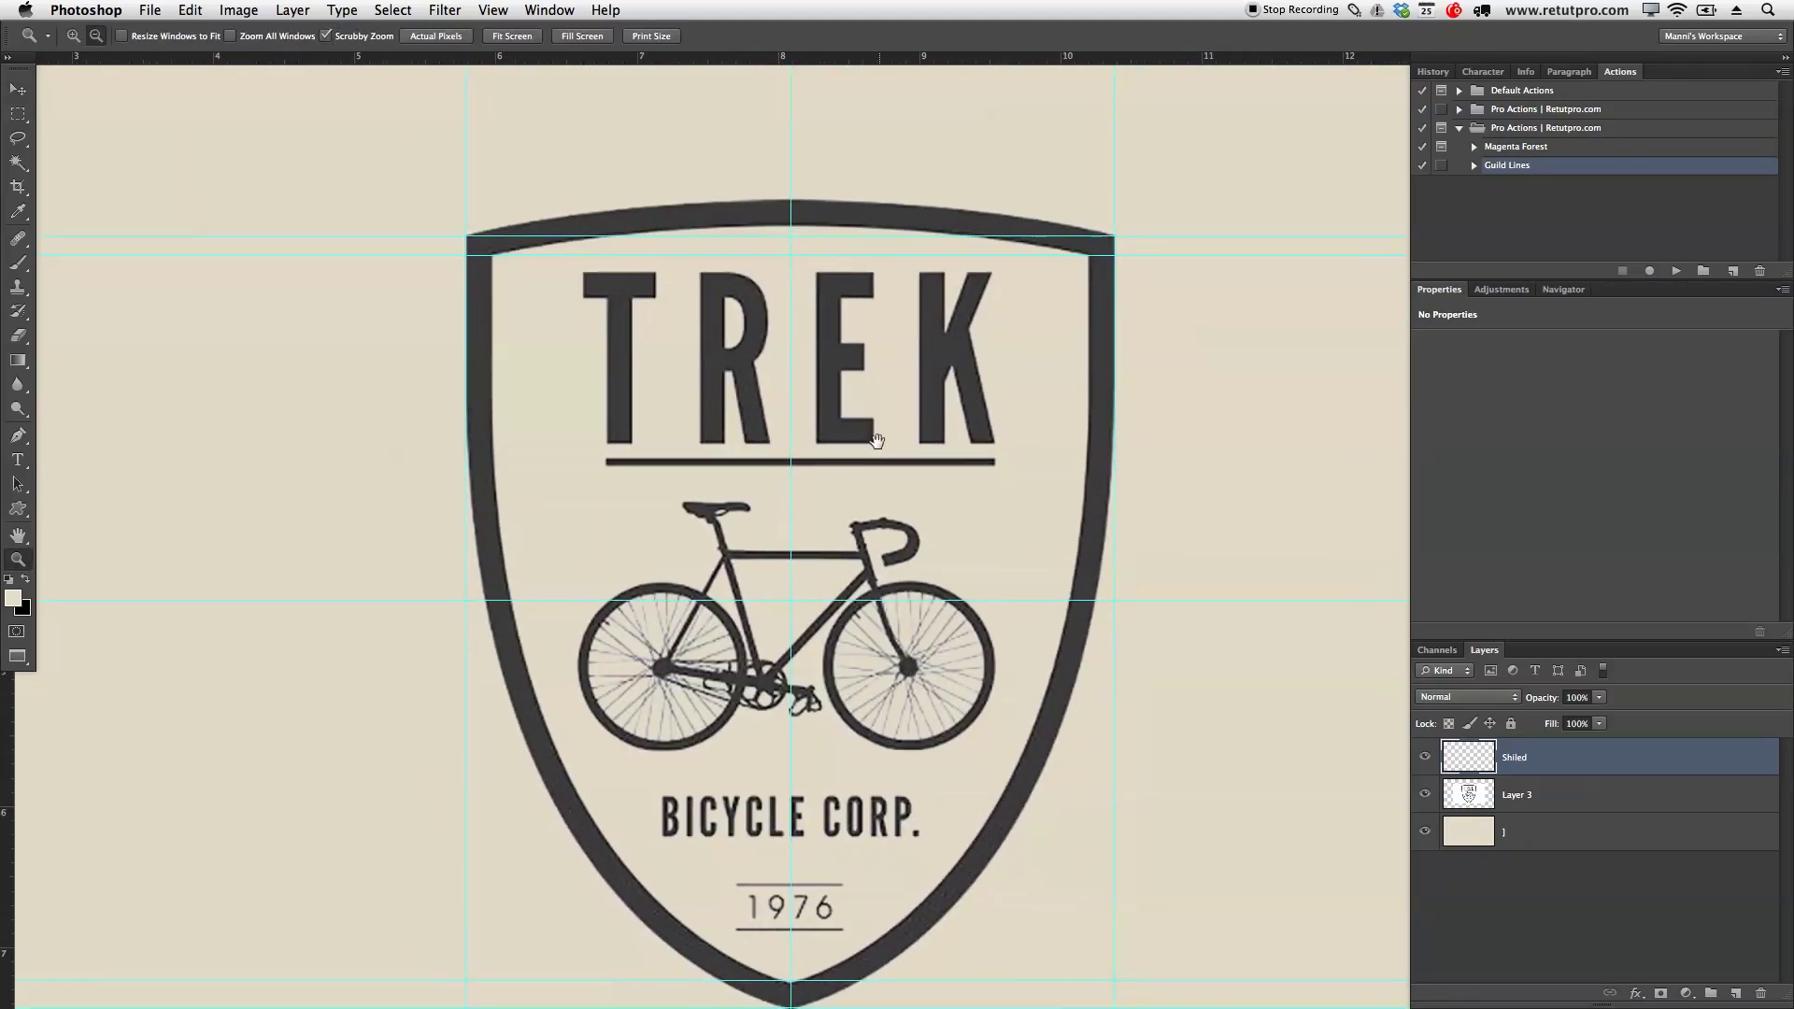
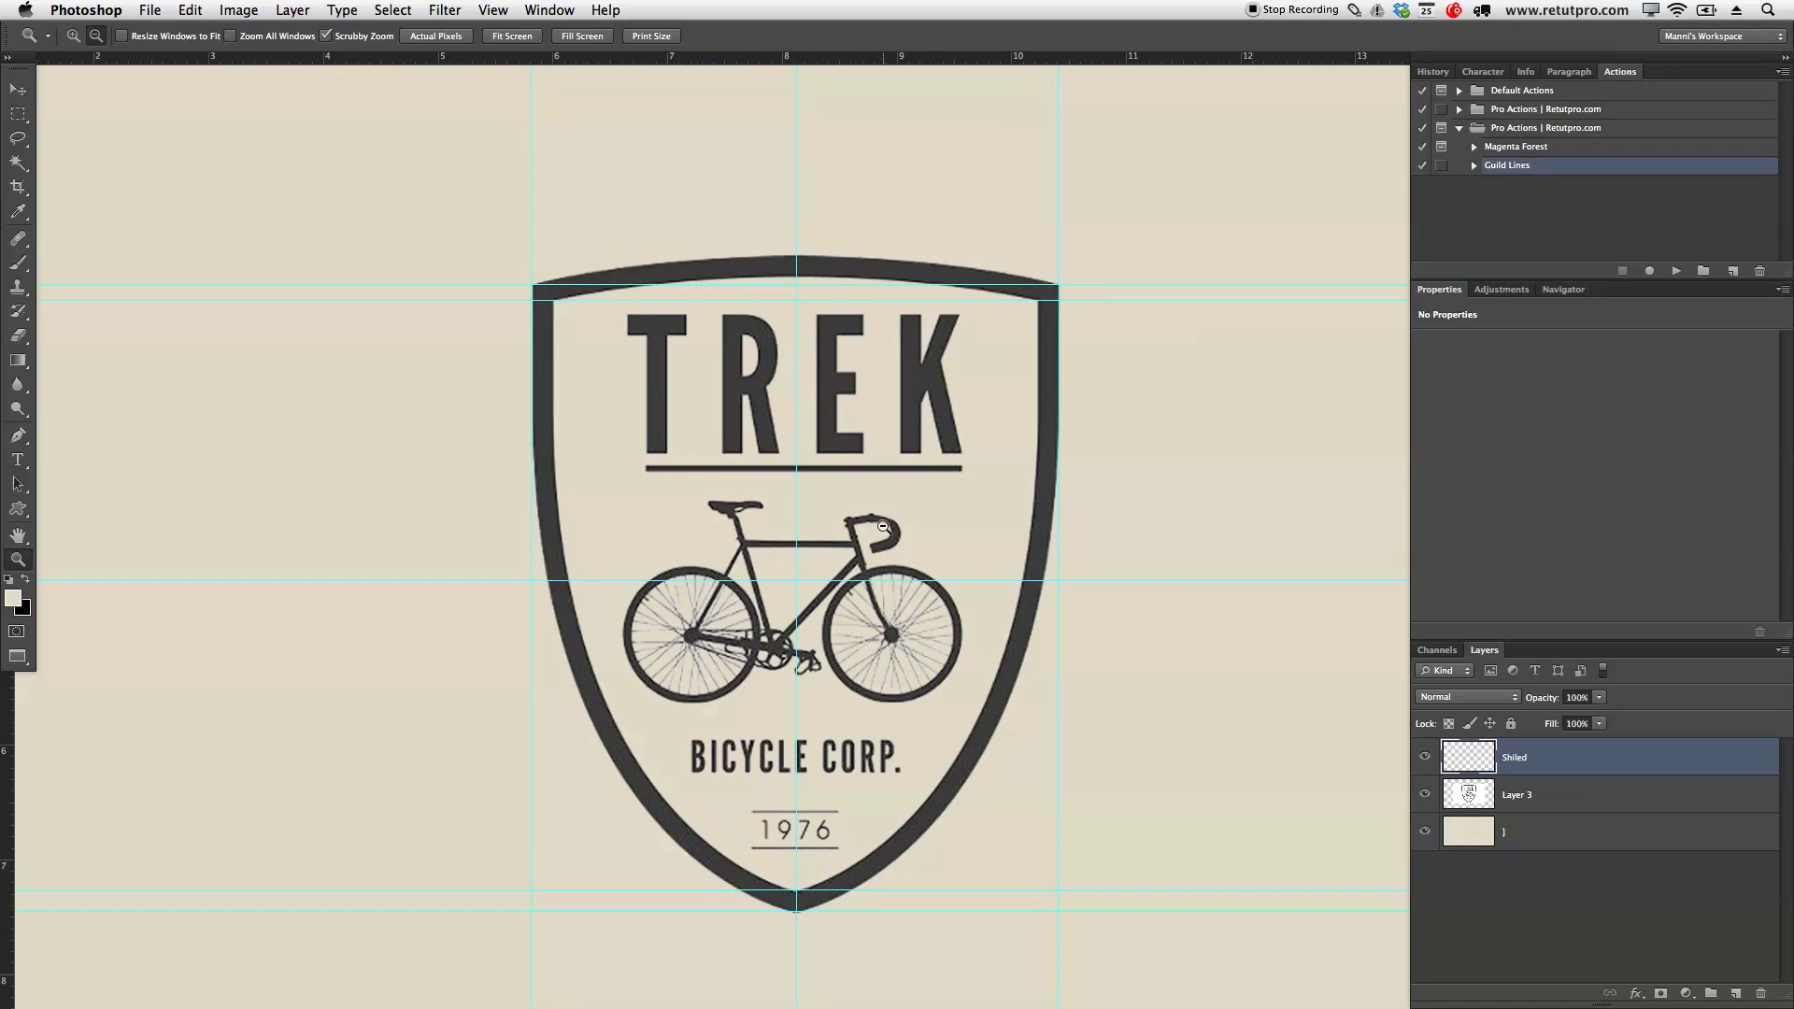
Start a Pen tool path at the shield's top-left outer corner and curve it along the left edge to the bottom outer tip
drag(927, 557, 861, 448)
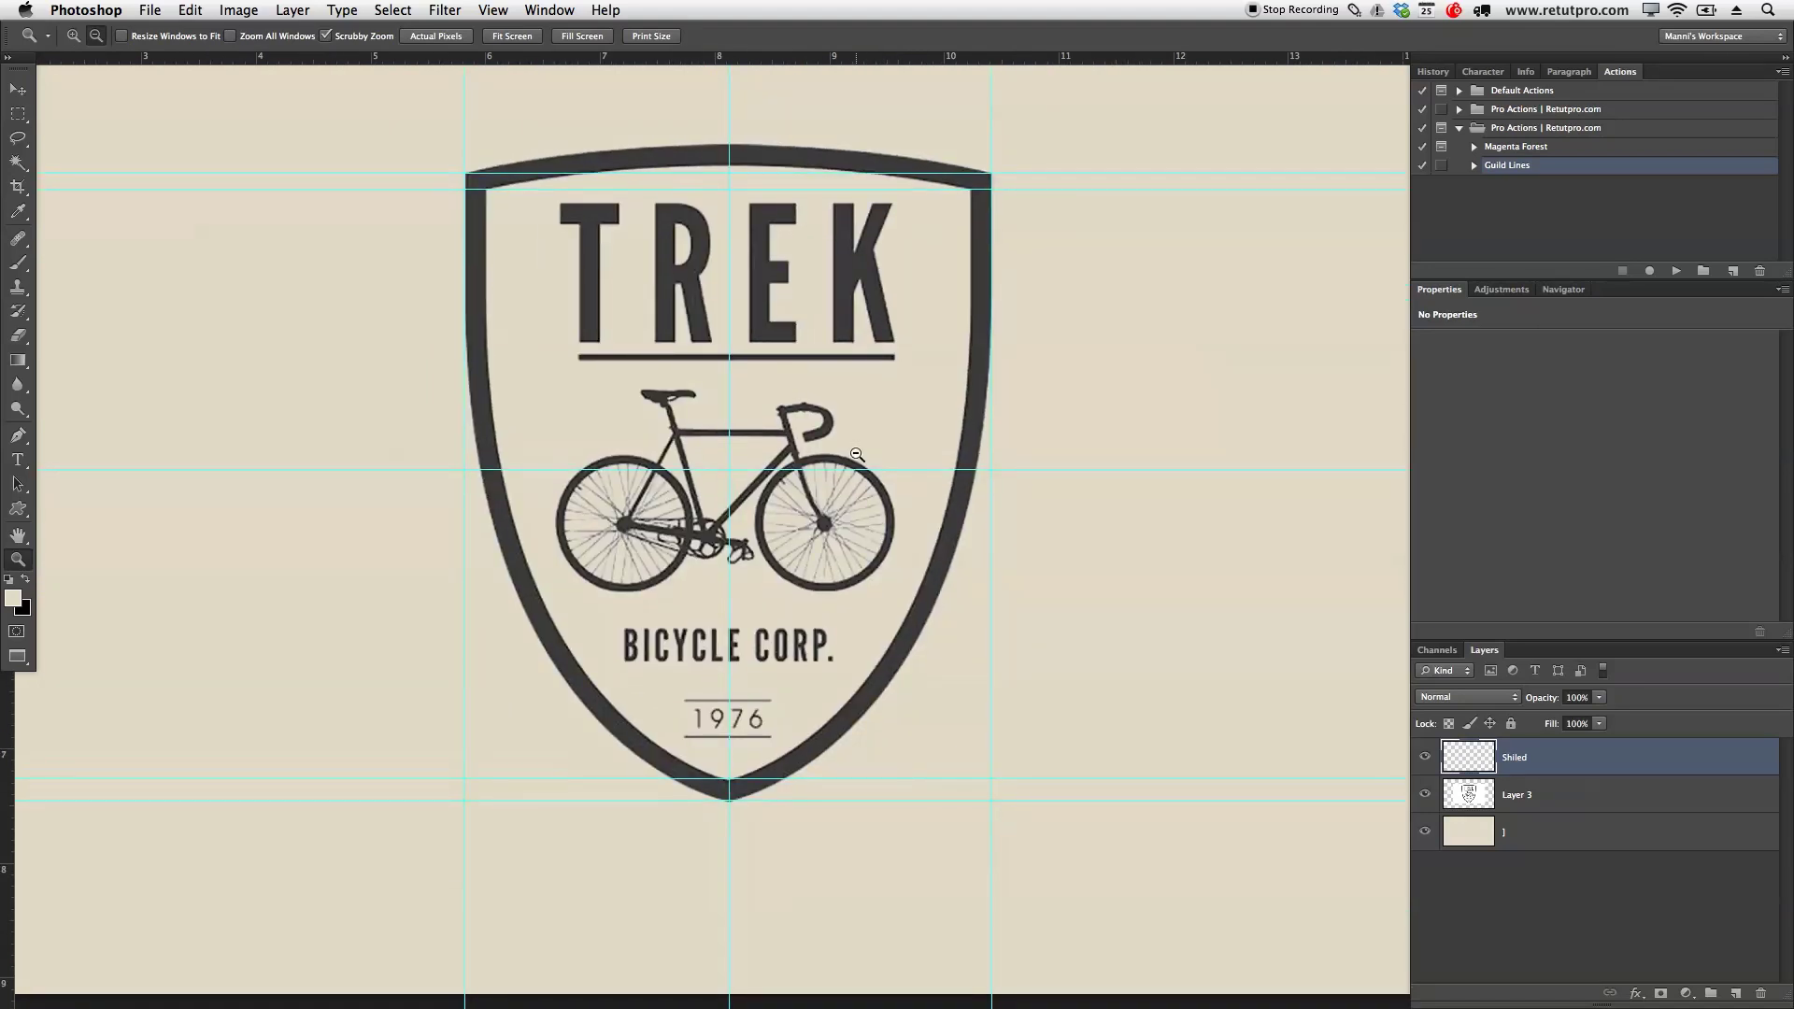
key(p)
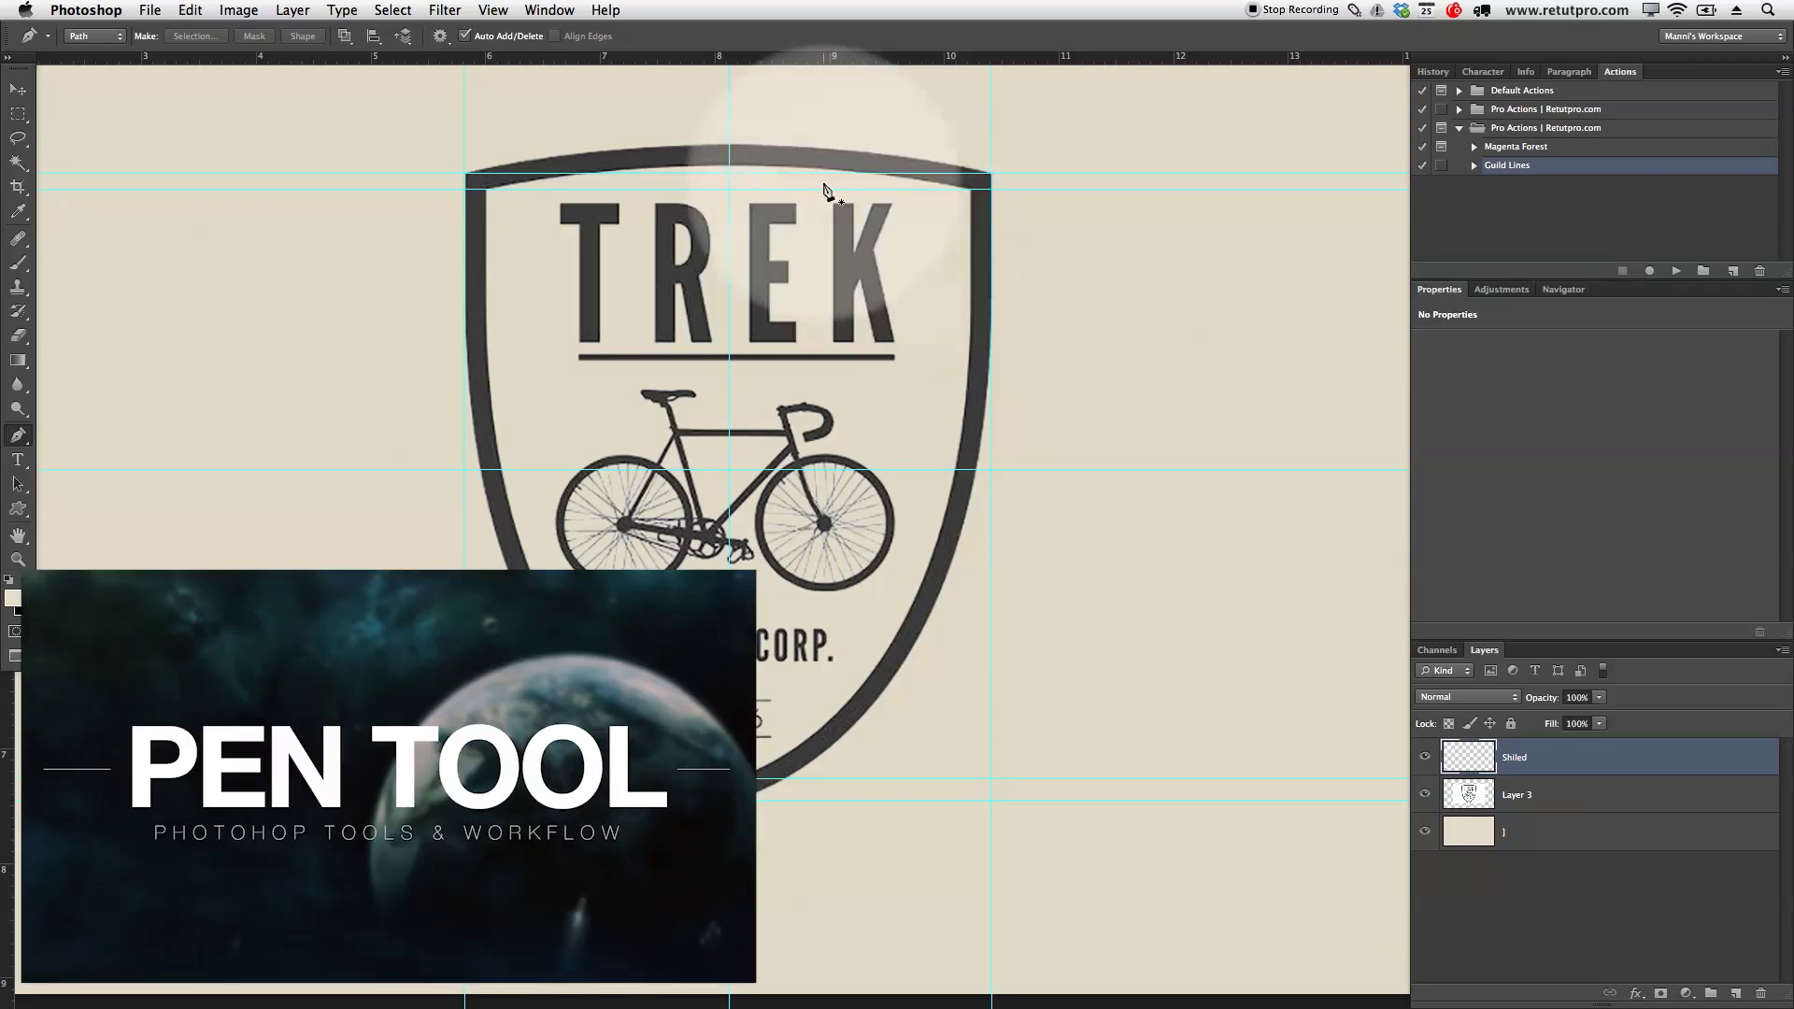
click(465, 174)
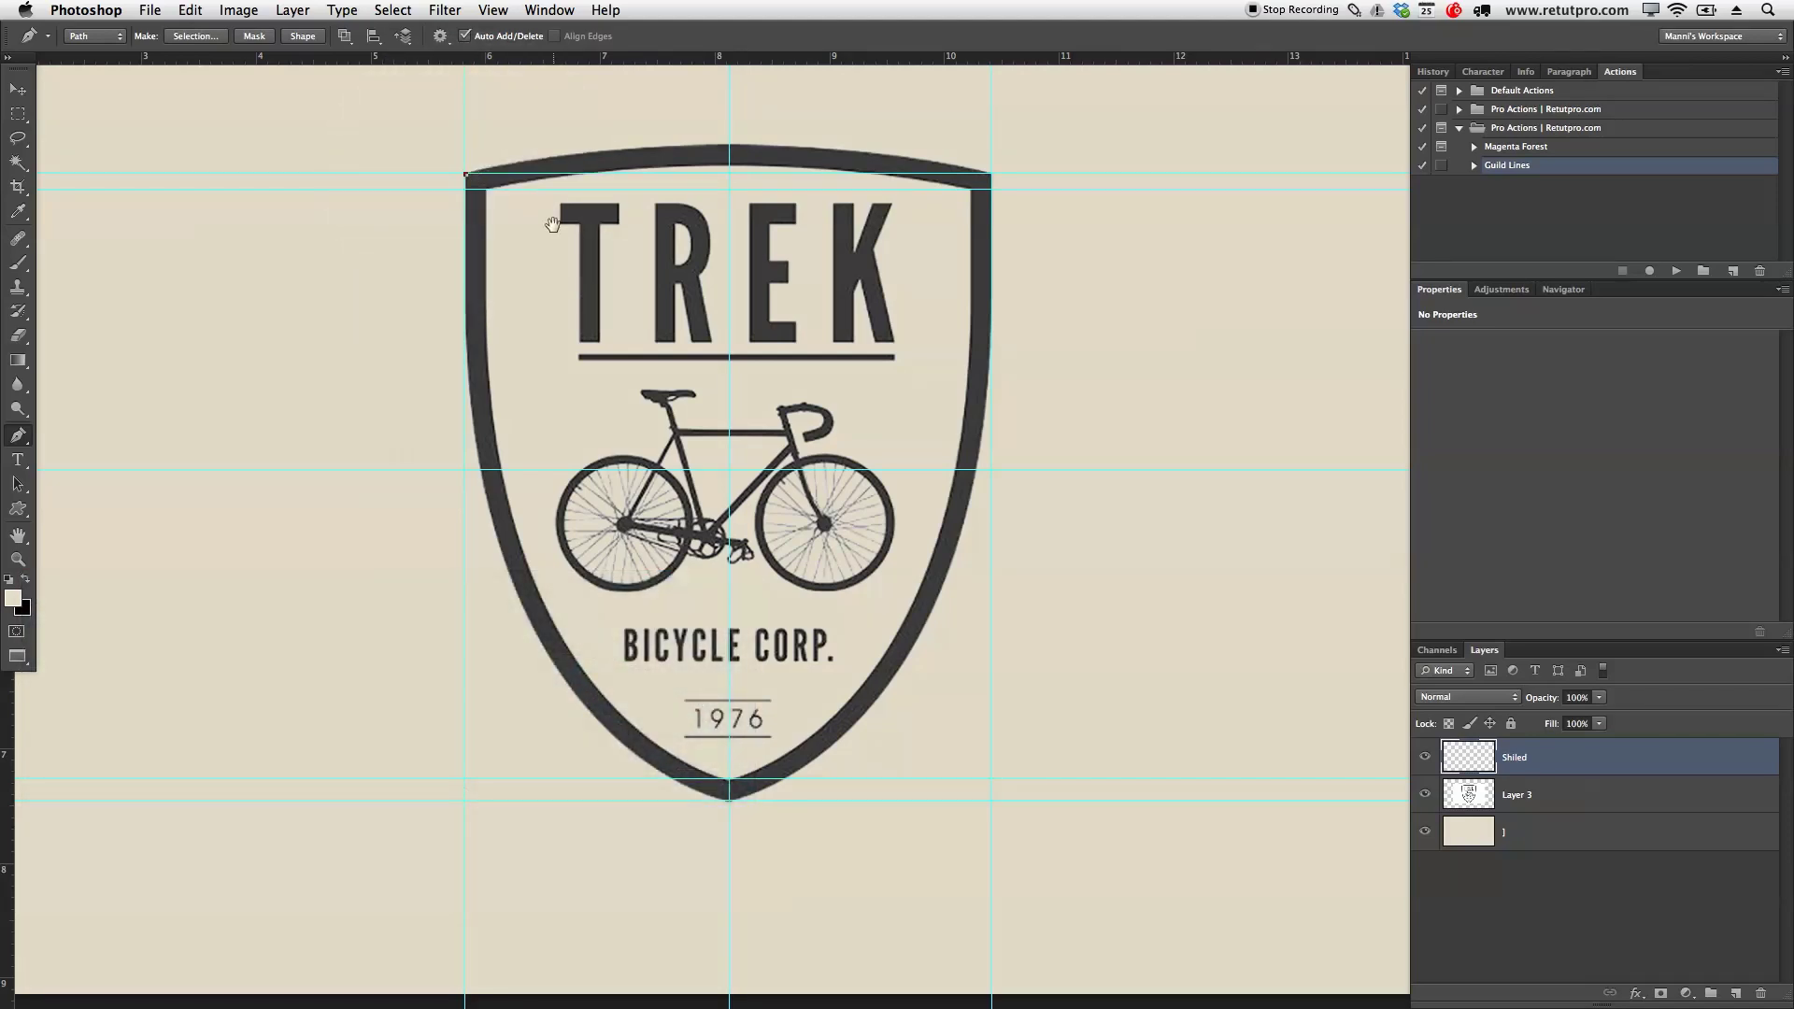
drag(552, 224, 525, 215)
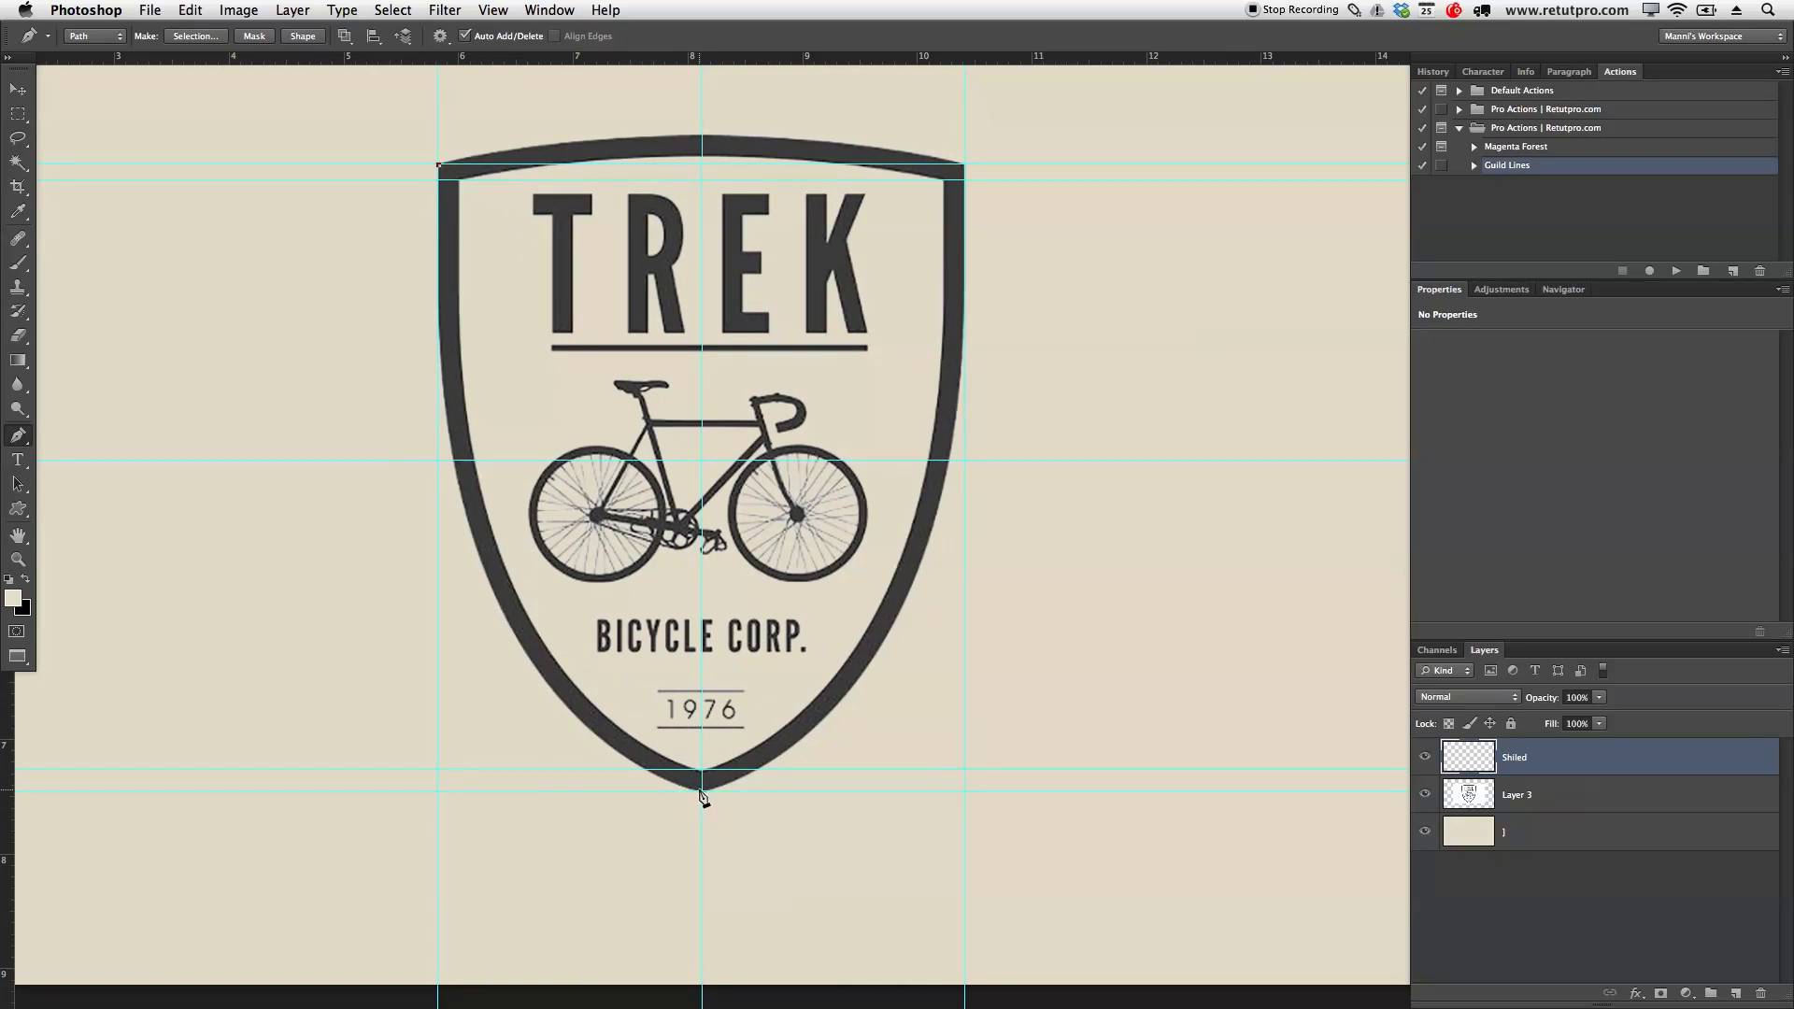
key(z)
alt+click(819, 677)
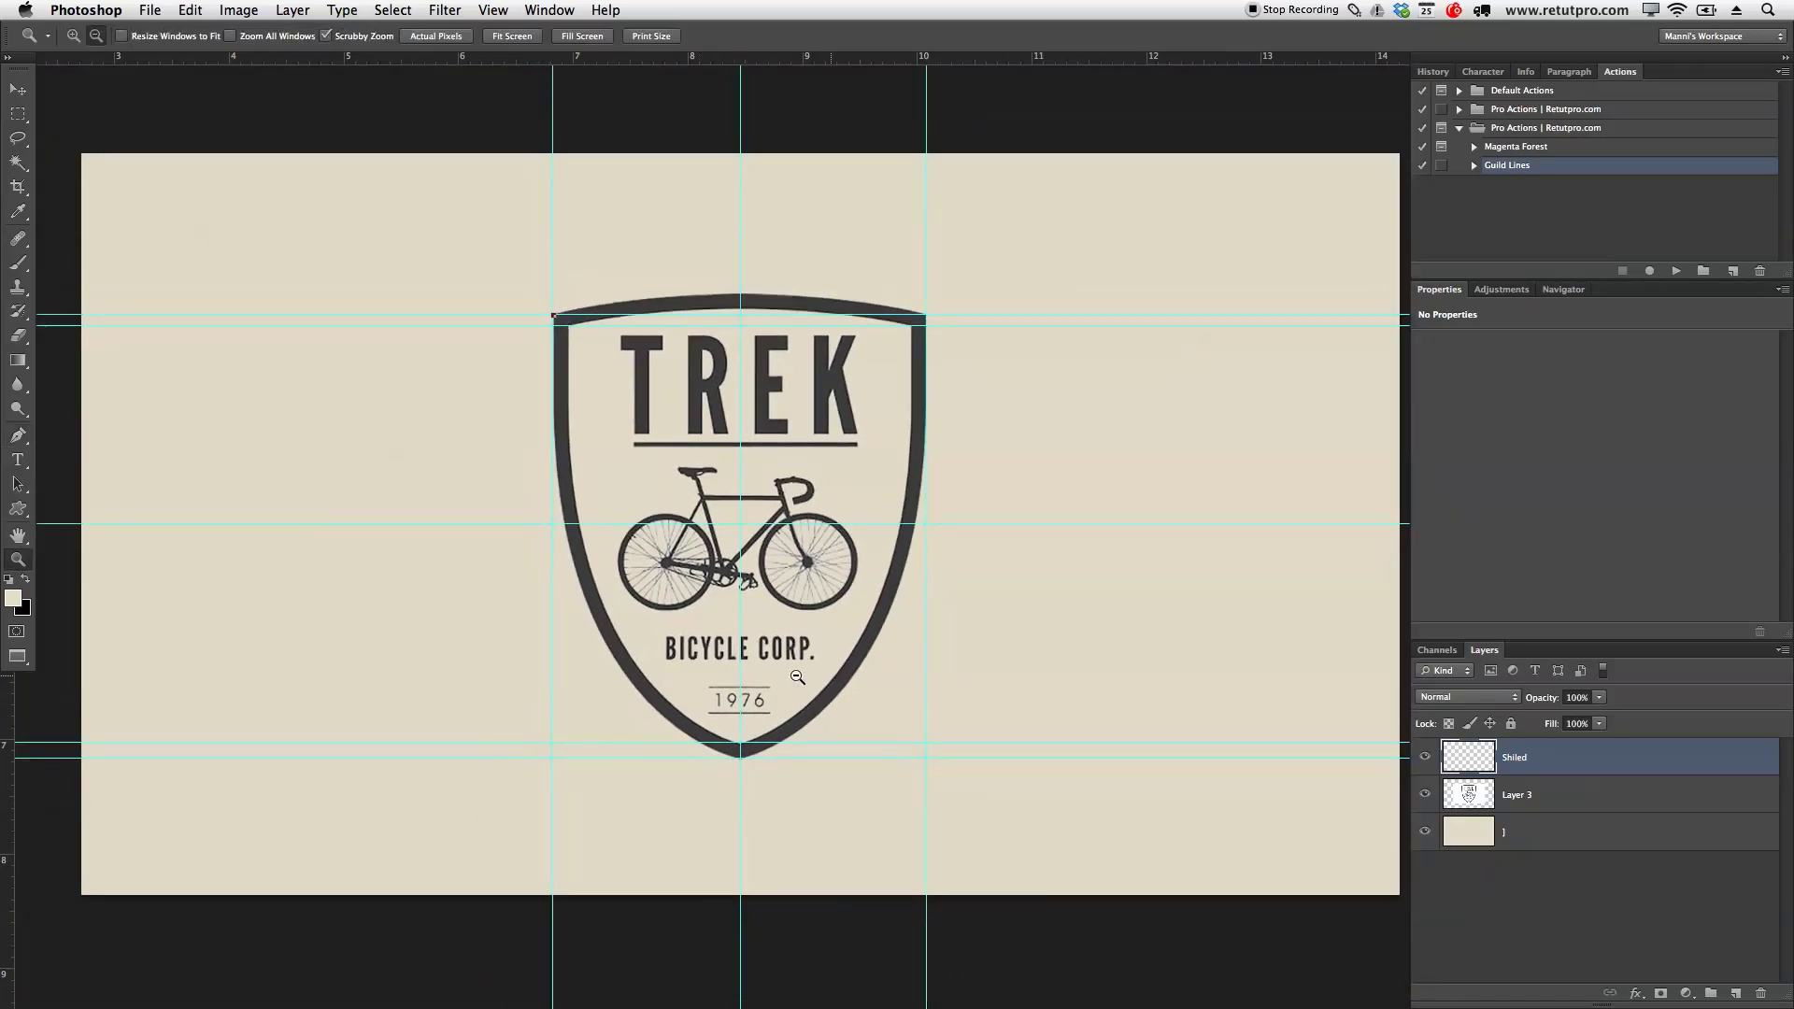
key(p)
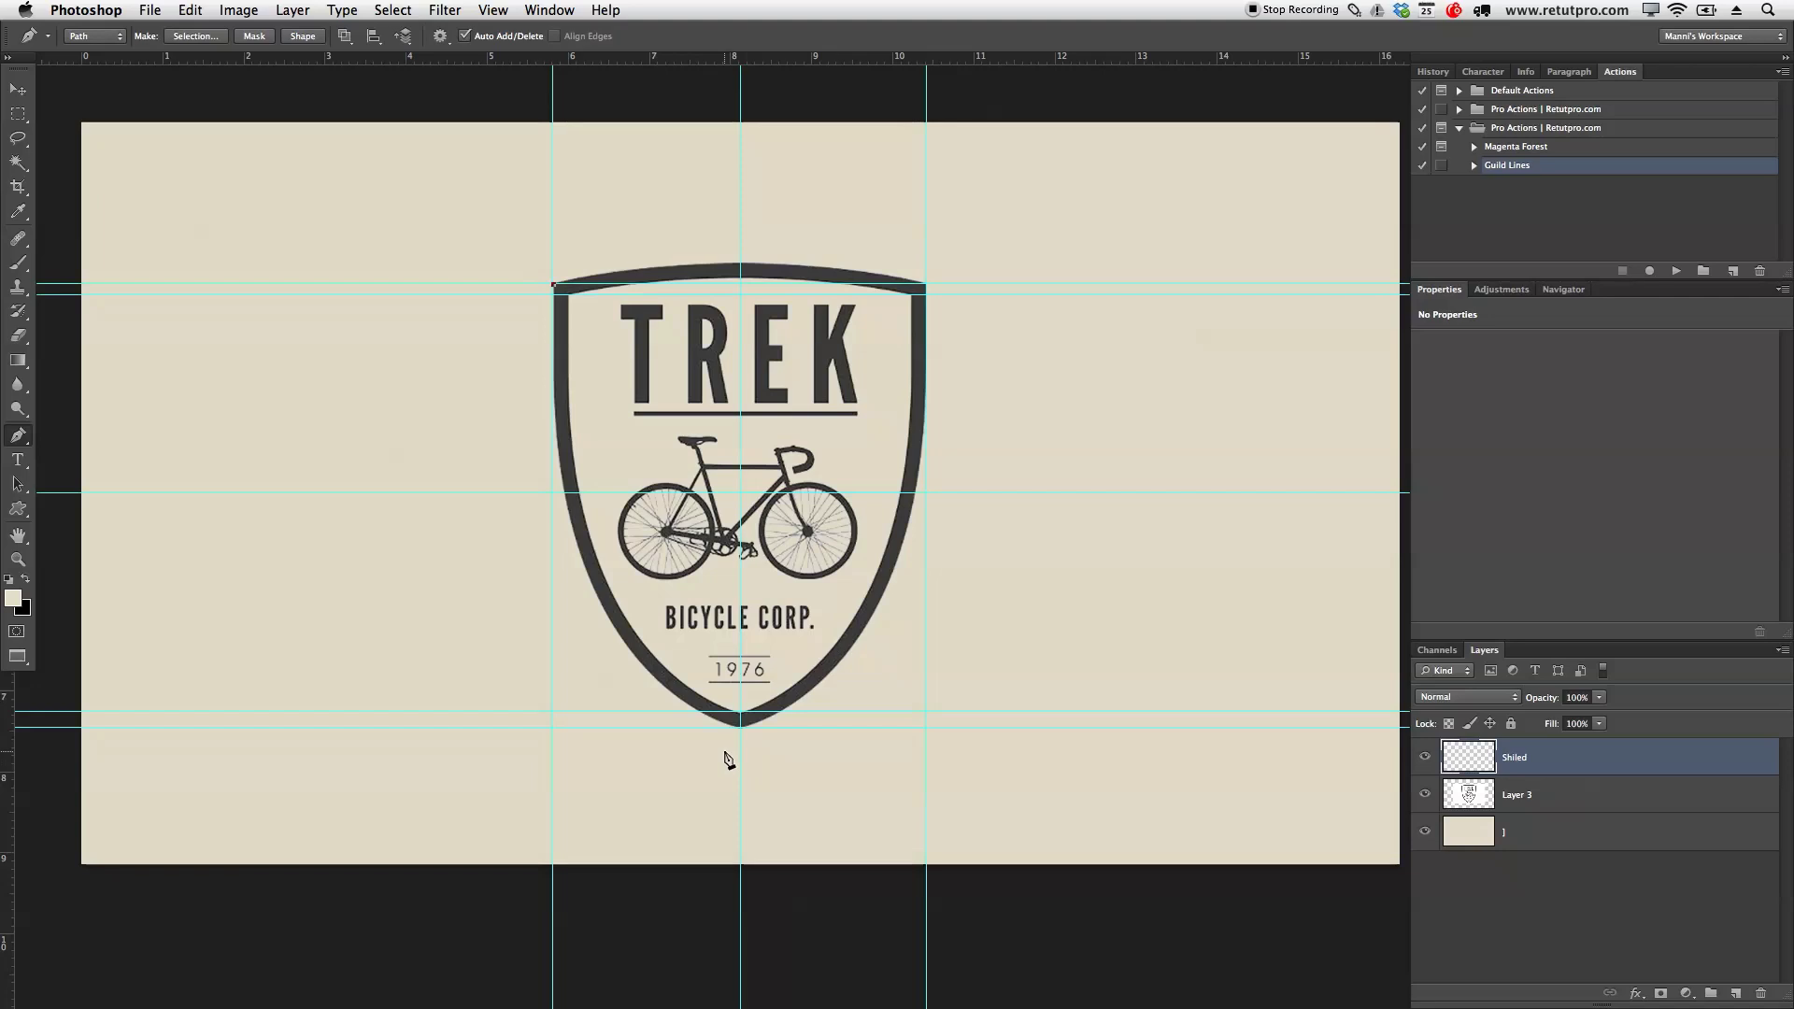
click(740, 725)
drag(741, 729, 969, 800)
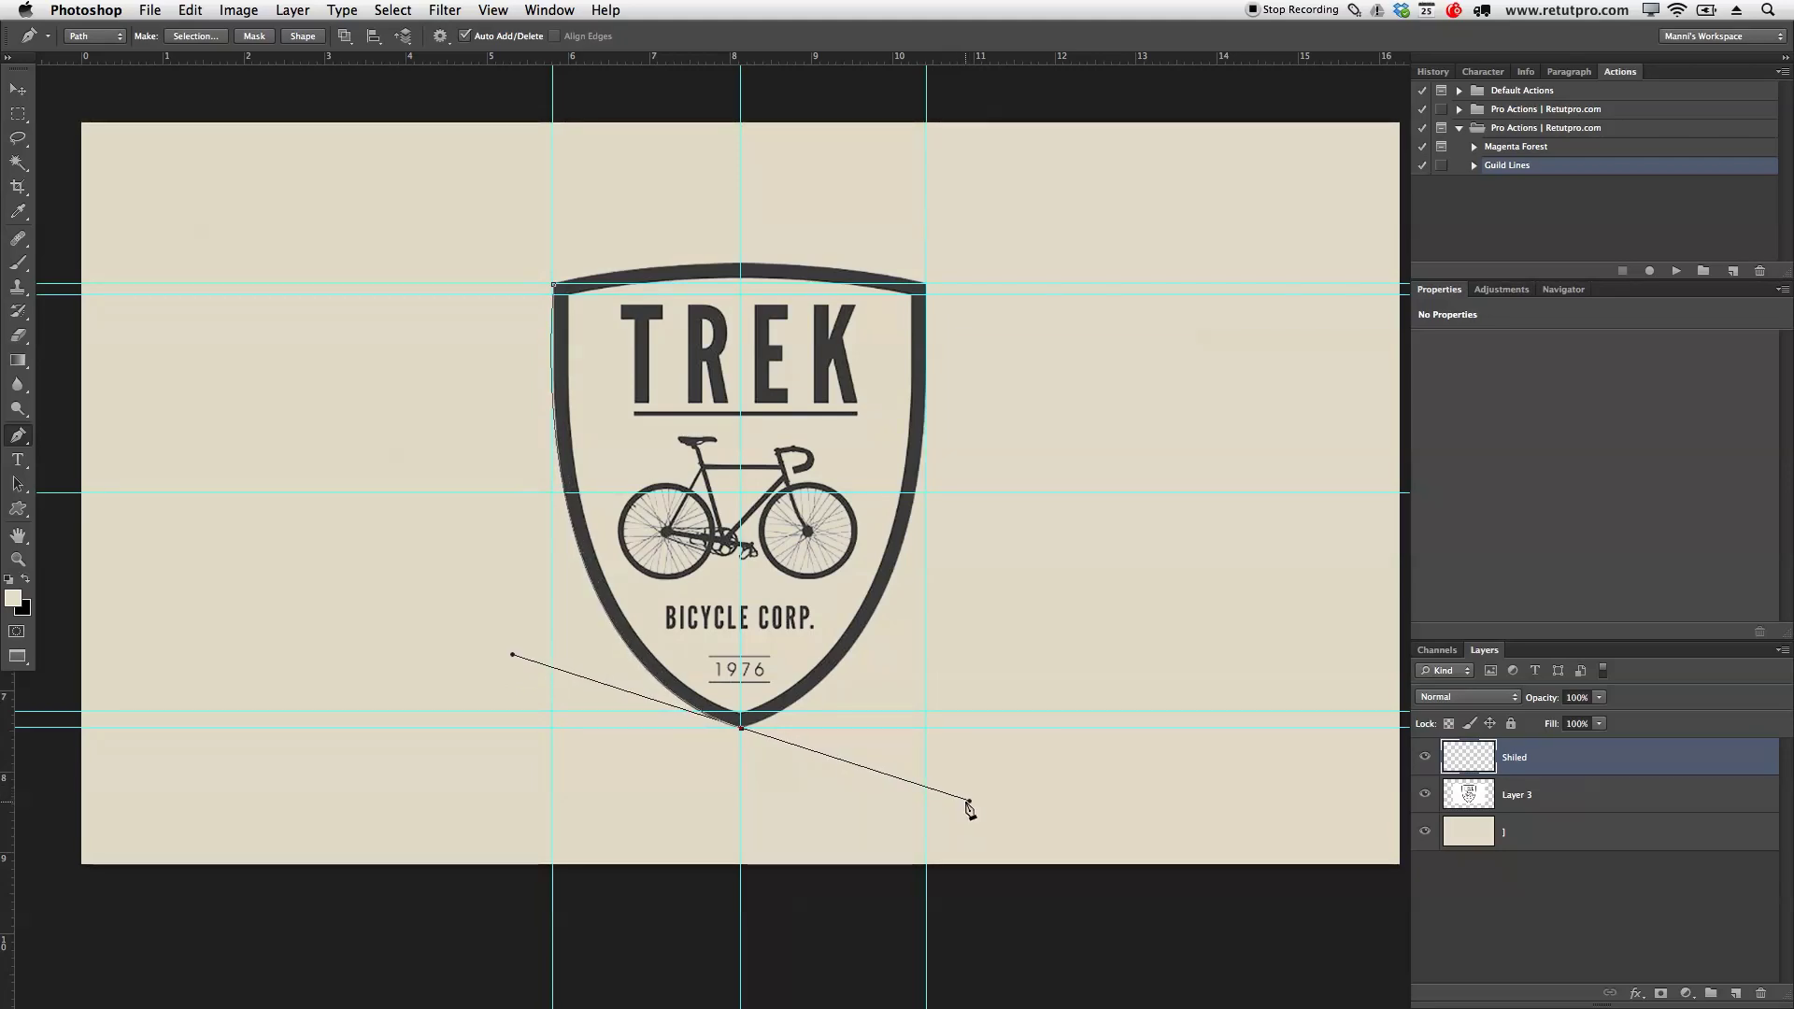
Break the outgoing direction handle at the path's bottom tip and shorten it to follow the start of the shield's right edge
key(z)
drag(752, 781, 854, 762)
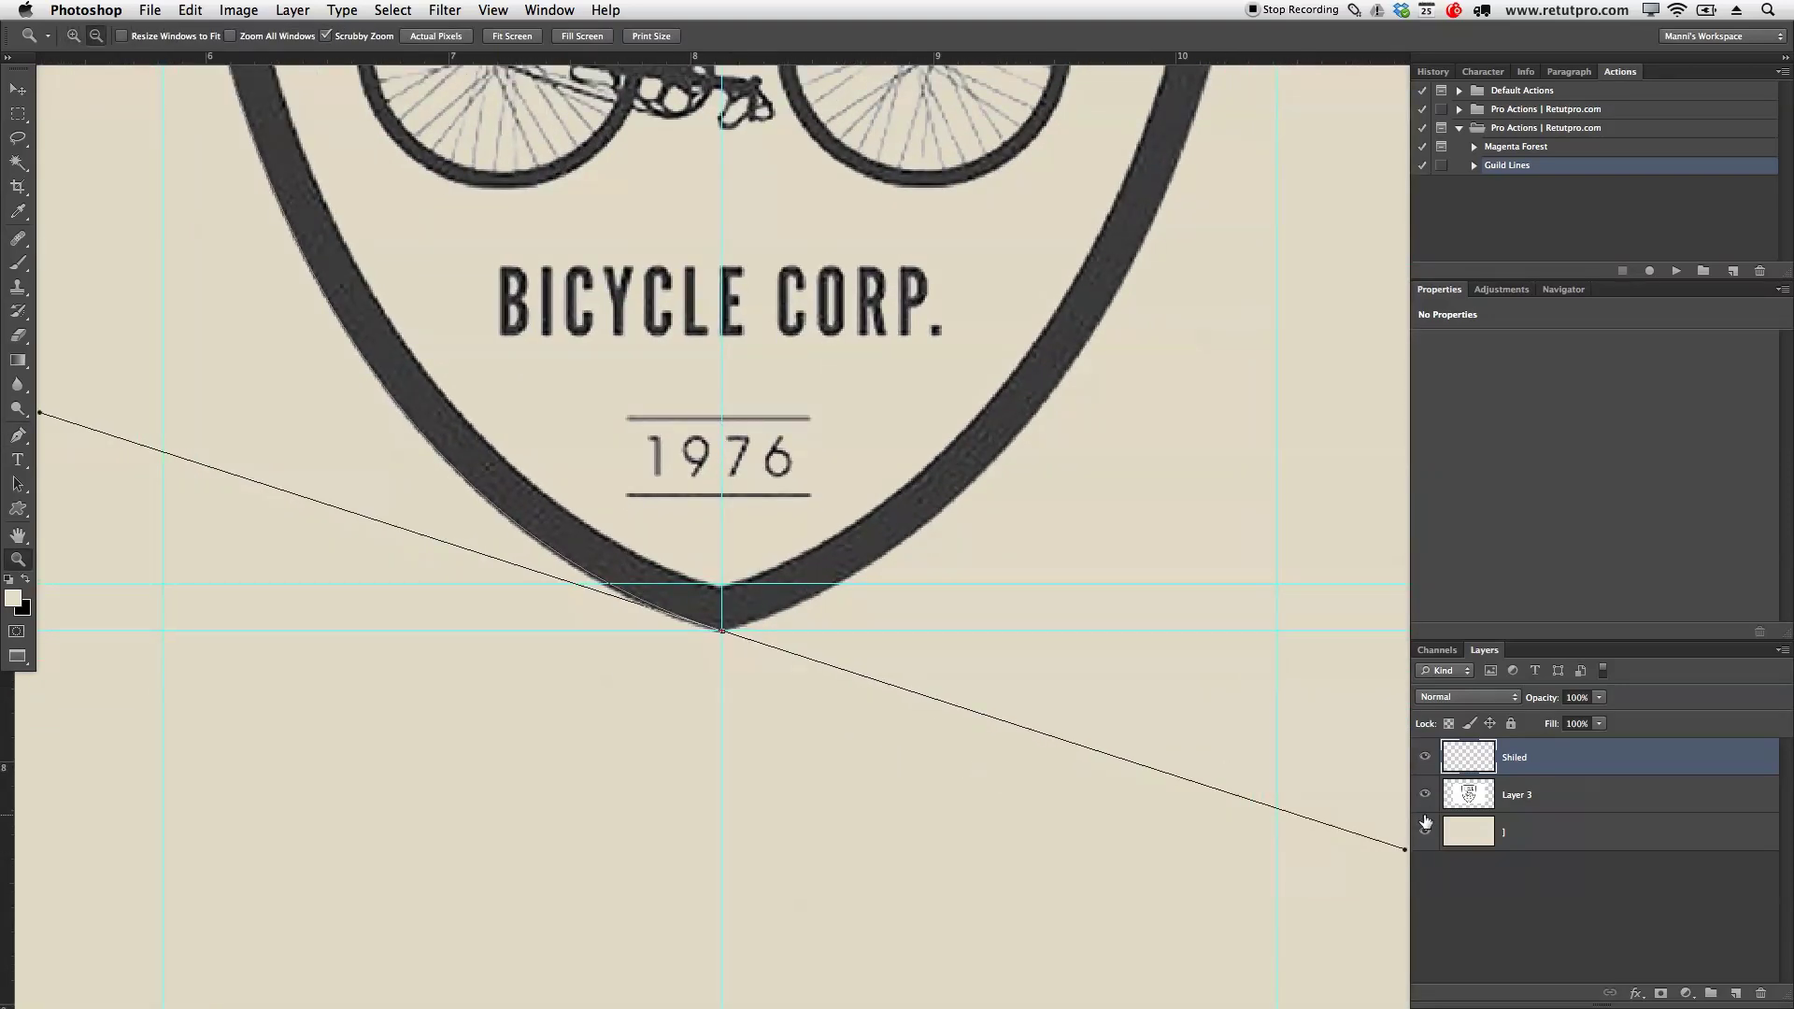
drag(1256, 876, 1065, 723)
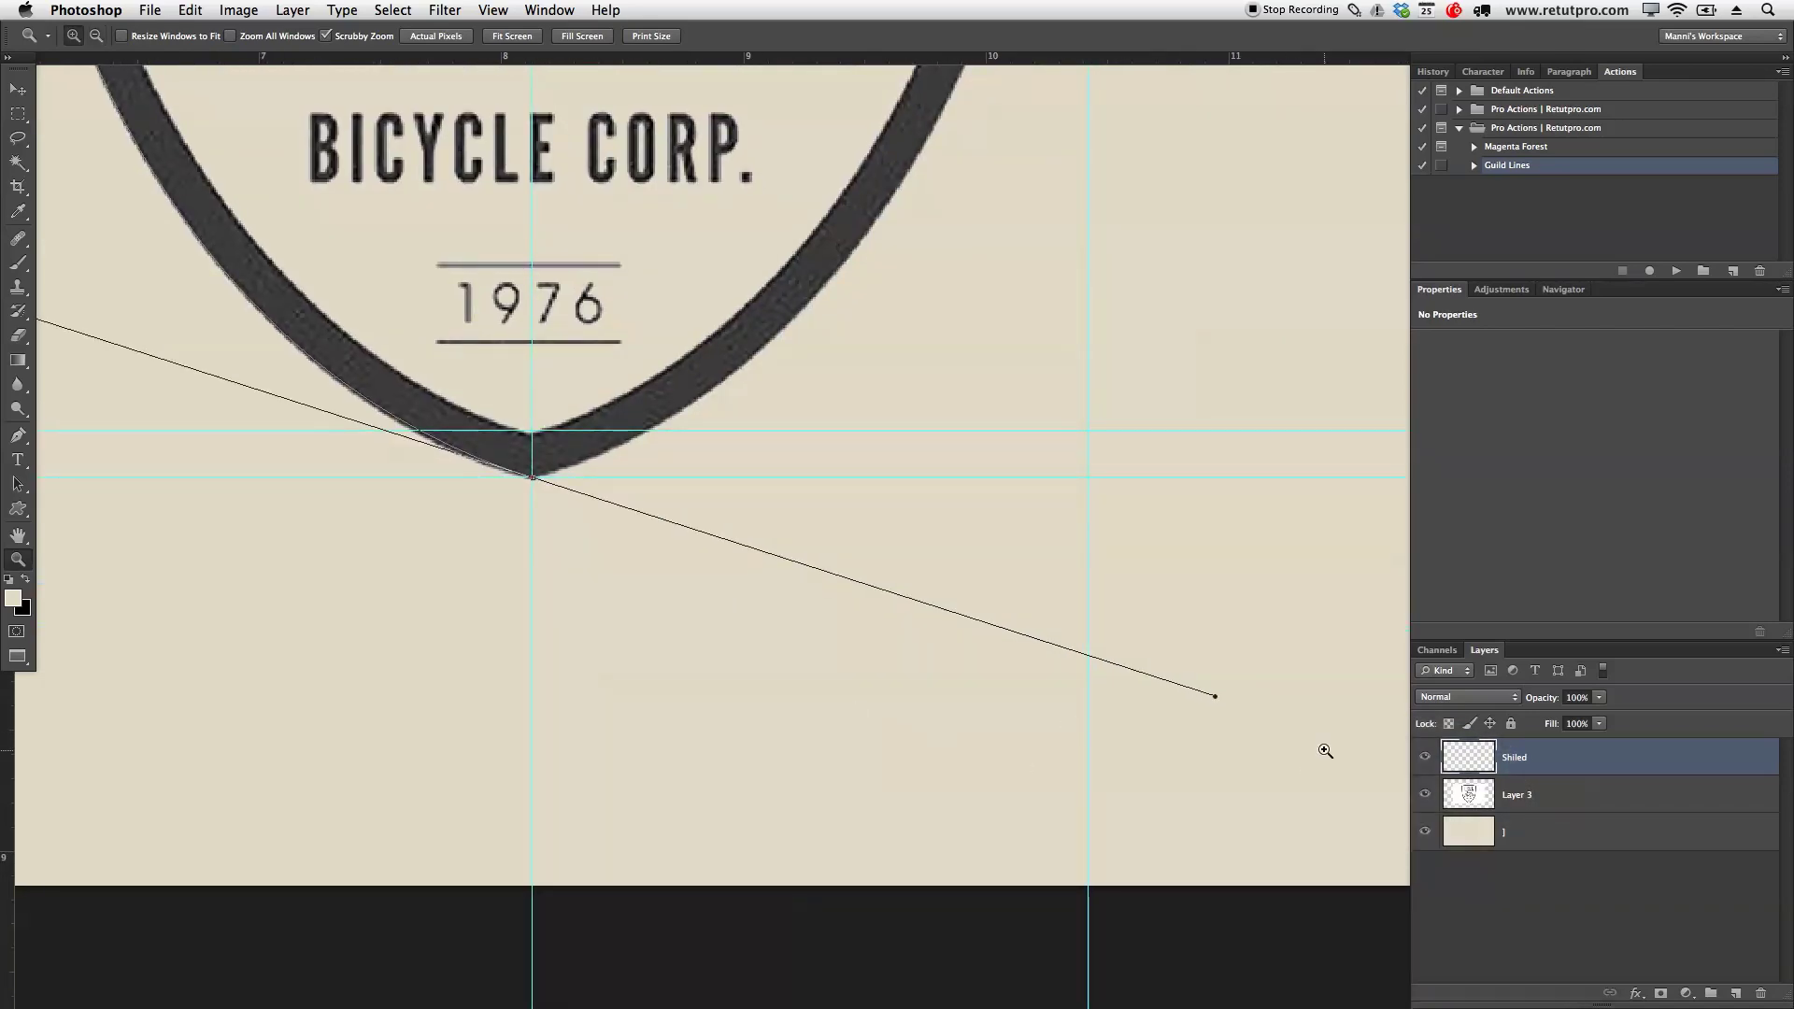
key(p)
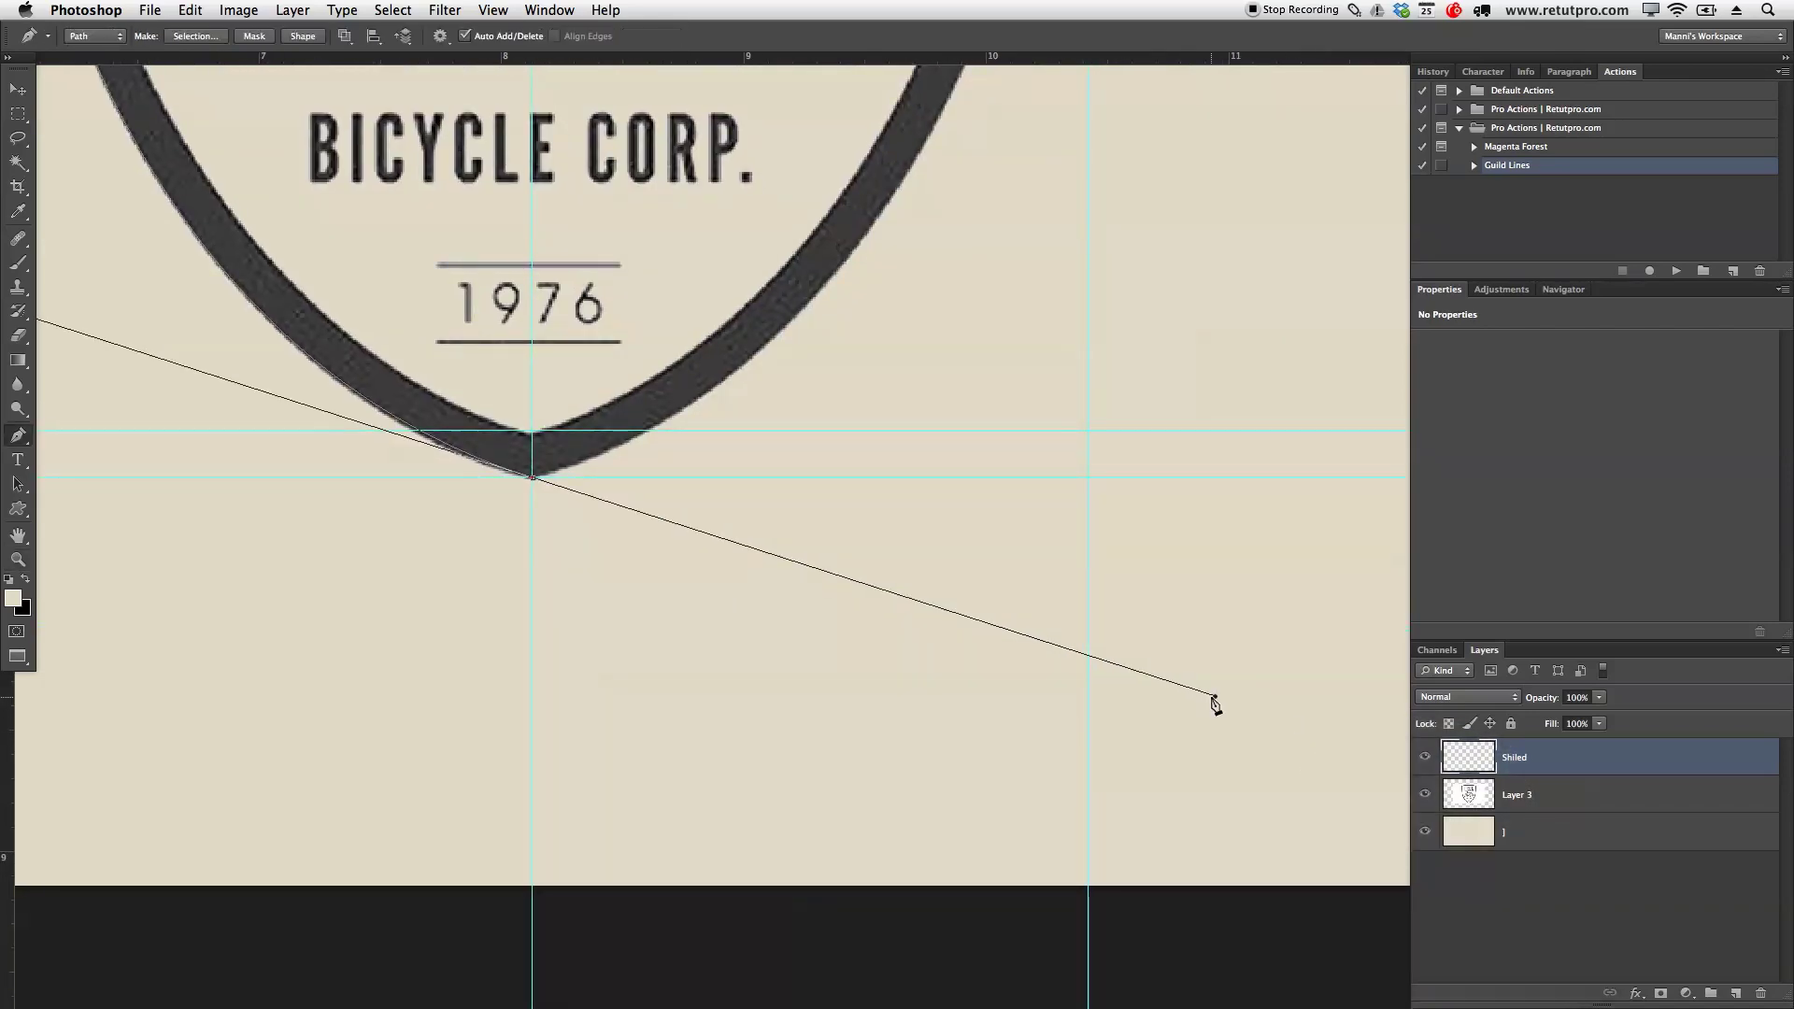
drag(1215, 696, 791, 658)
key(z)
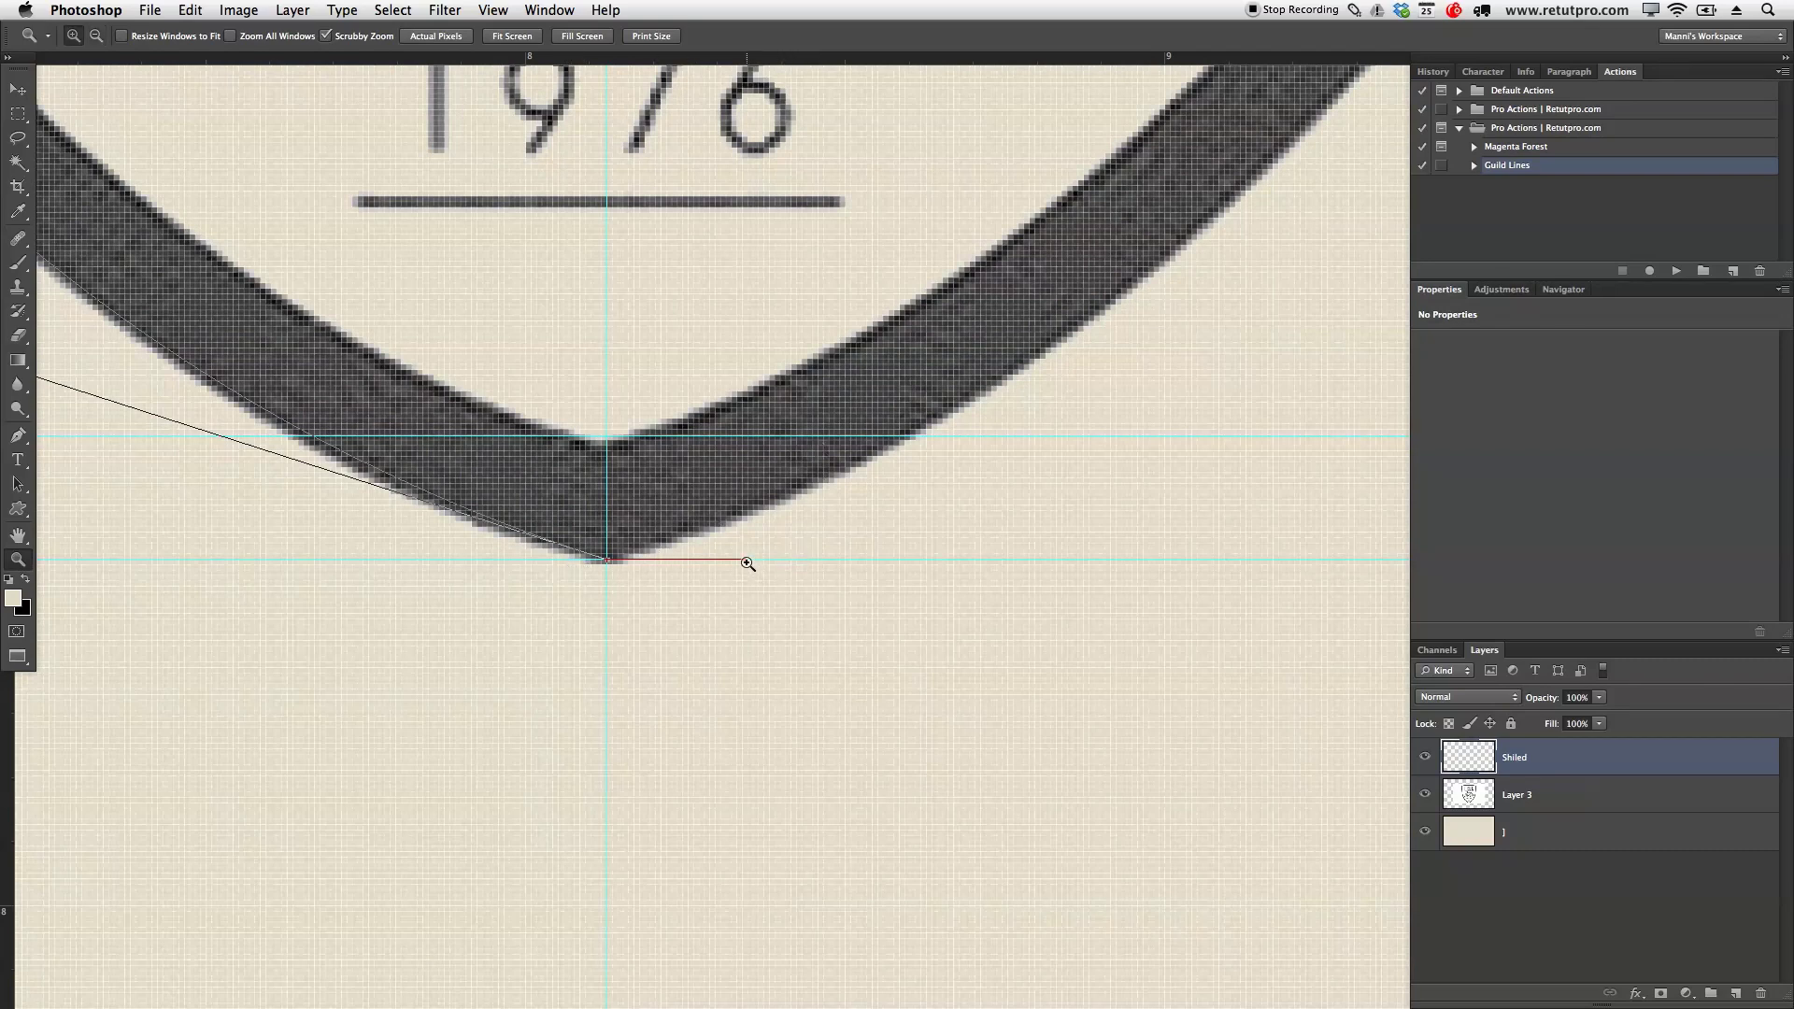
key(p)
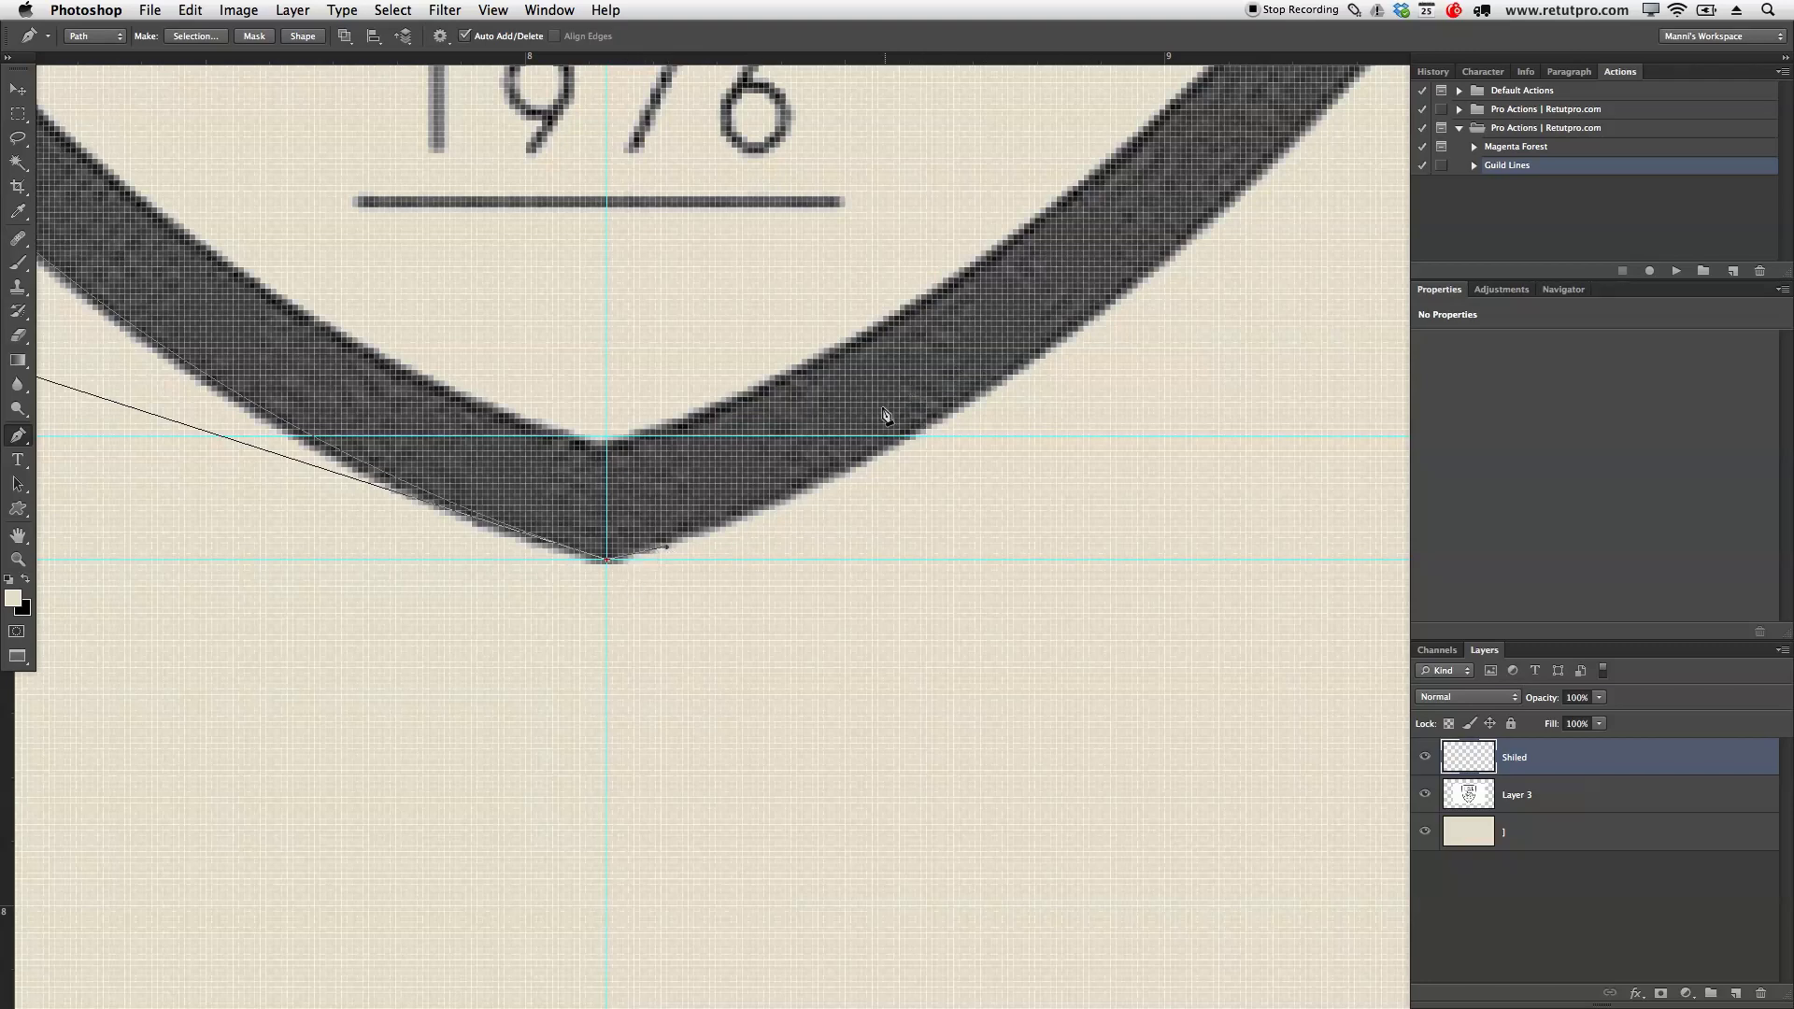
Continue the path with a curved segment along the shield's right edge up to its top-right outer corner
key(z)
alt+click(1142, 437)
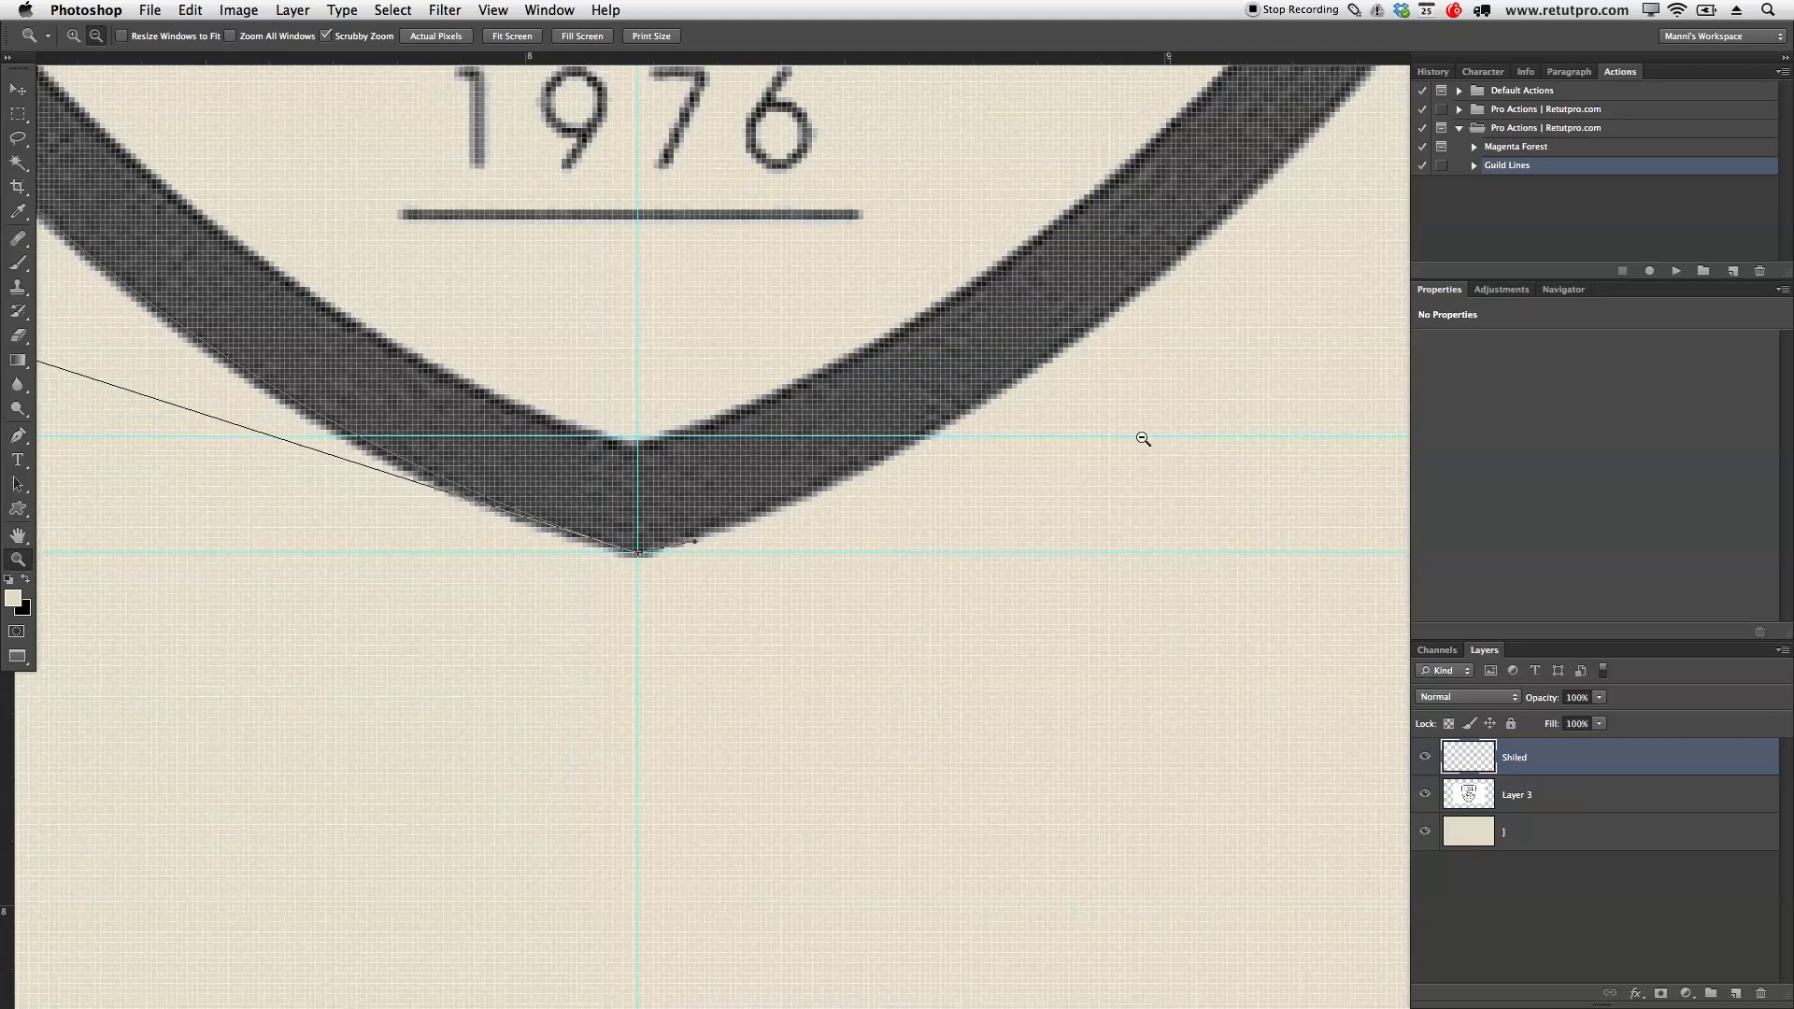
drag(1142, 437, 1056, 425)
drag(1168, 270, 940, 688)
drag(1005, 625, 953, 641)
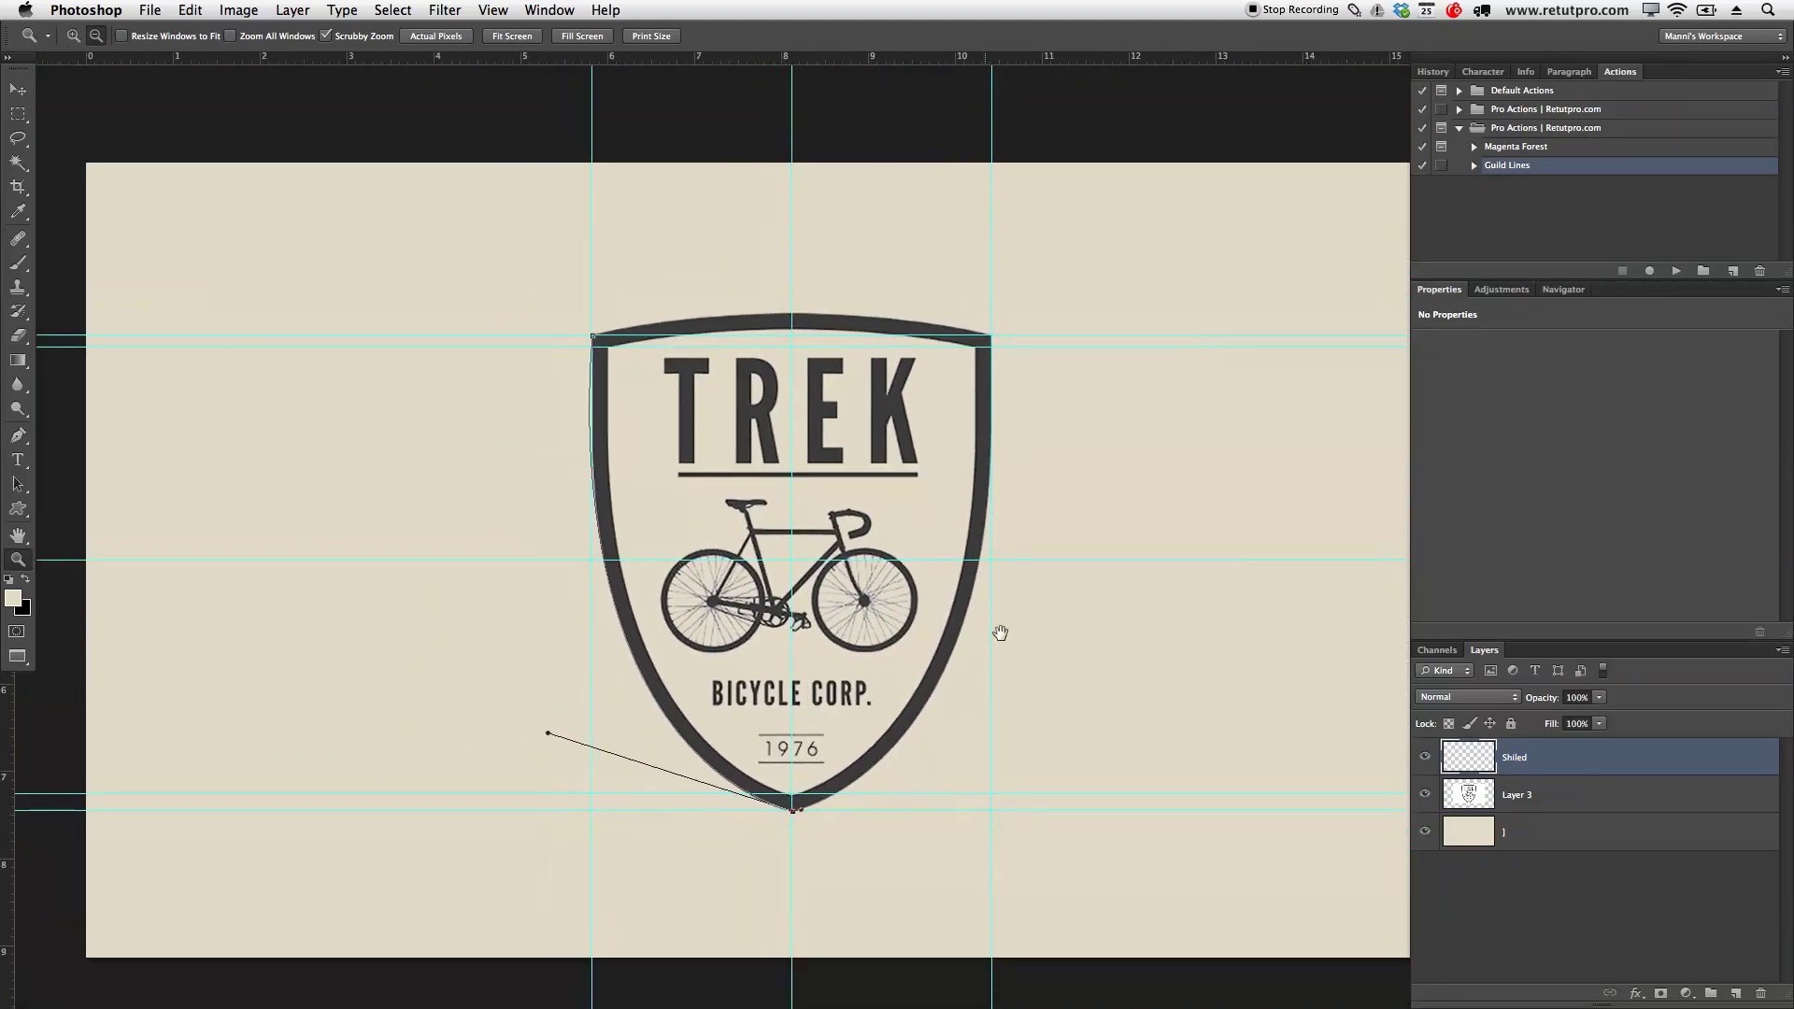
drag(1062, 617, 1037, 628)
key(p)
drag(959, 354, 934, 103)
scroll(918, 47, up, 4)
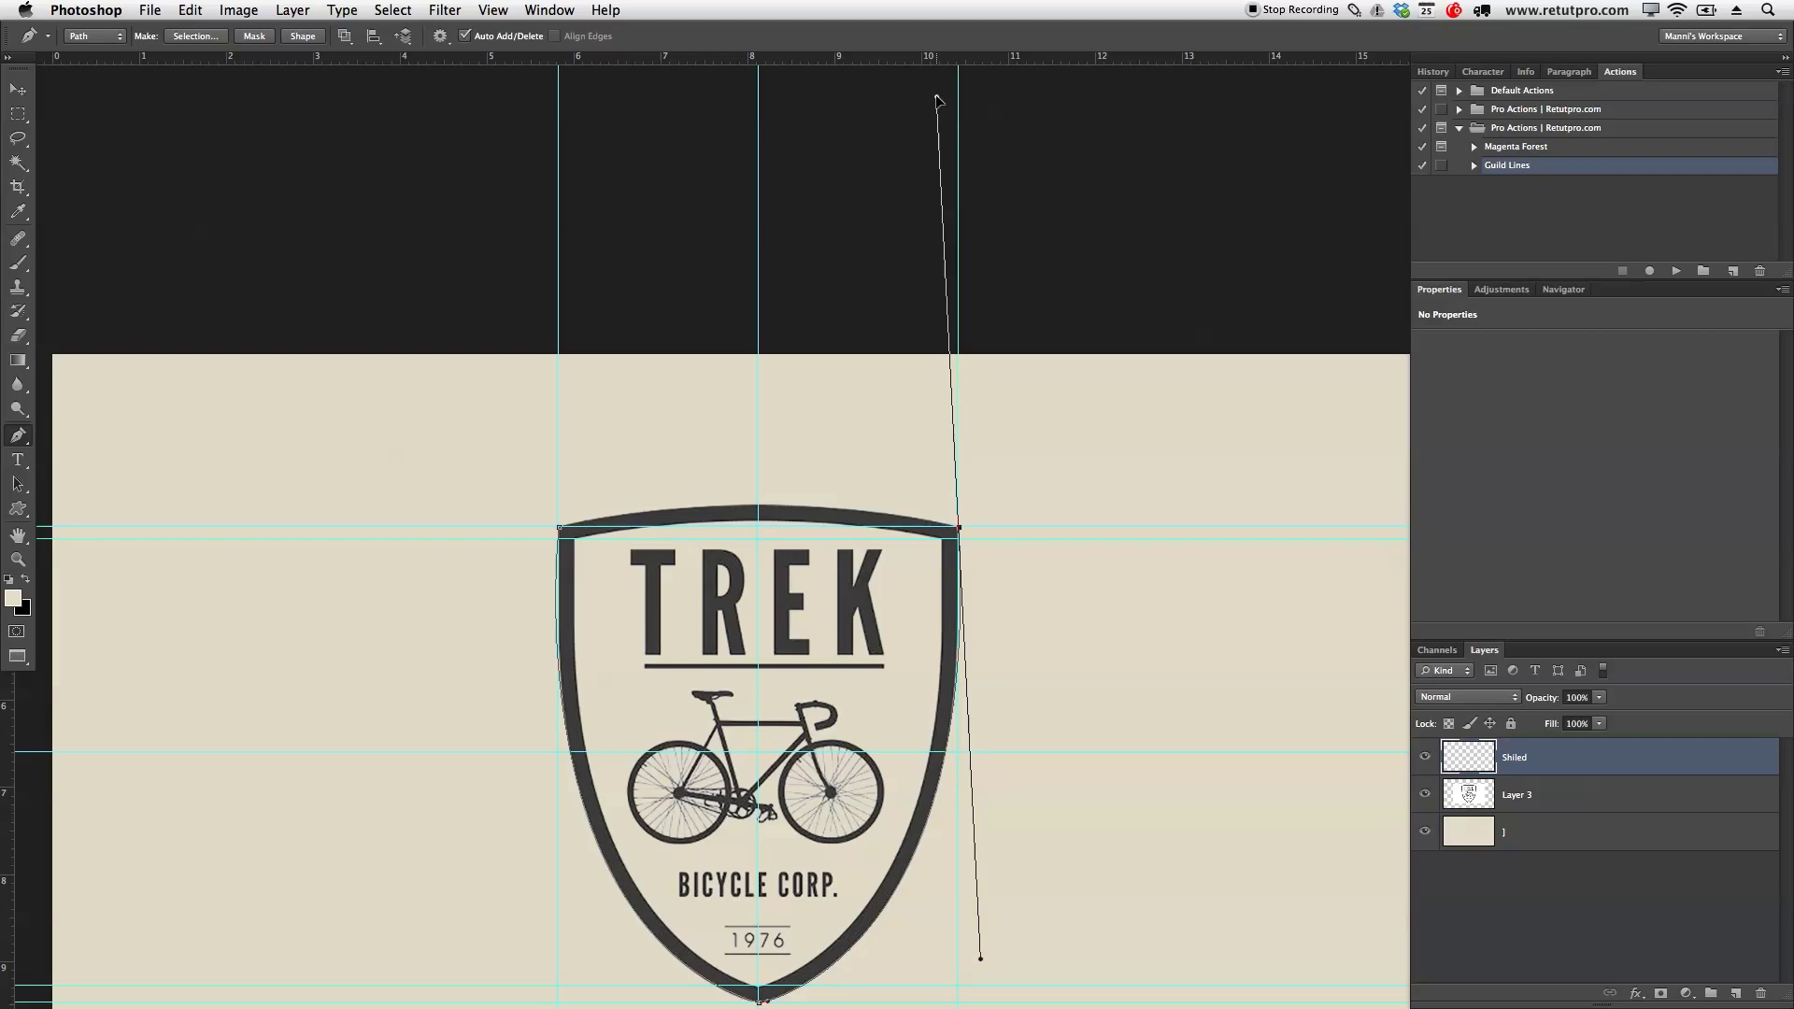
drag(935, 97, 933, 101)
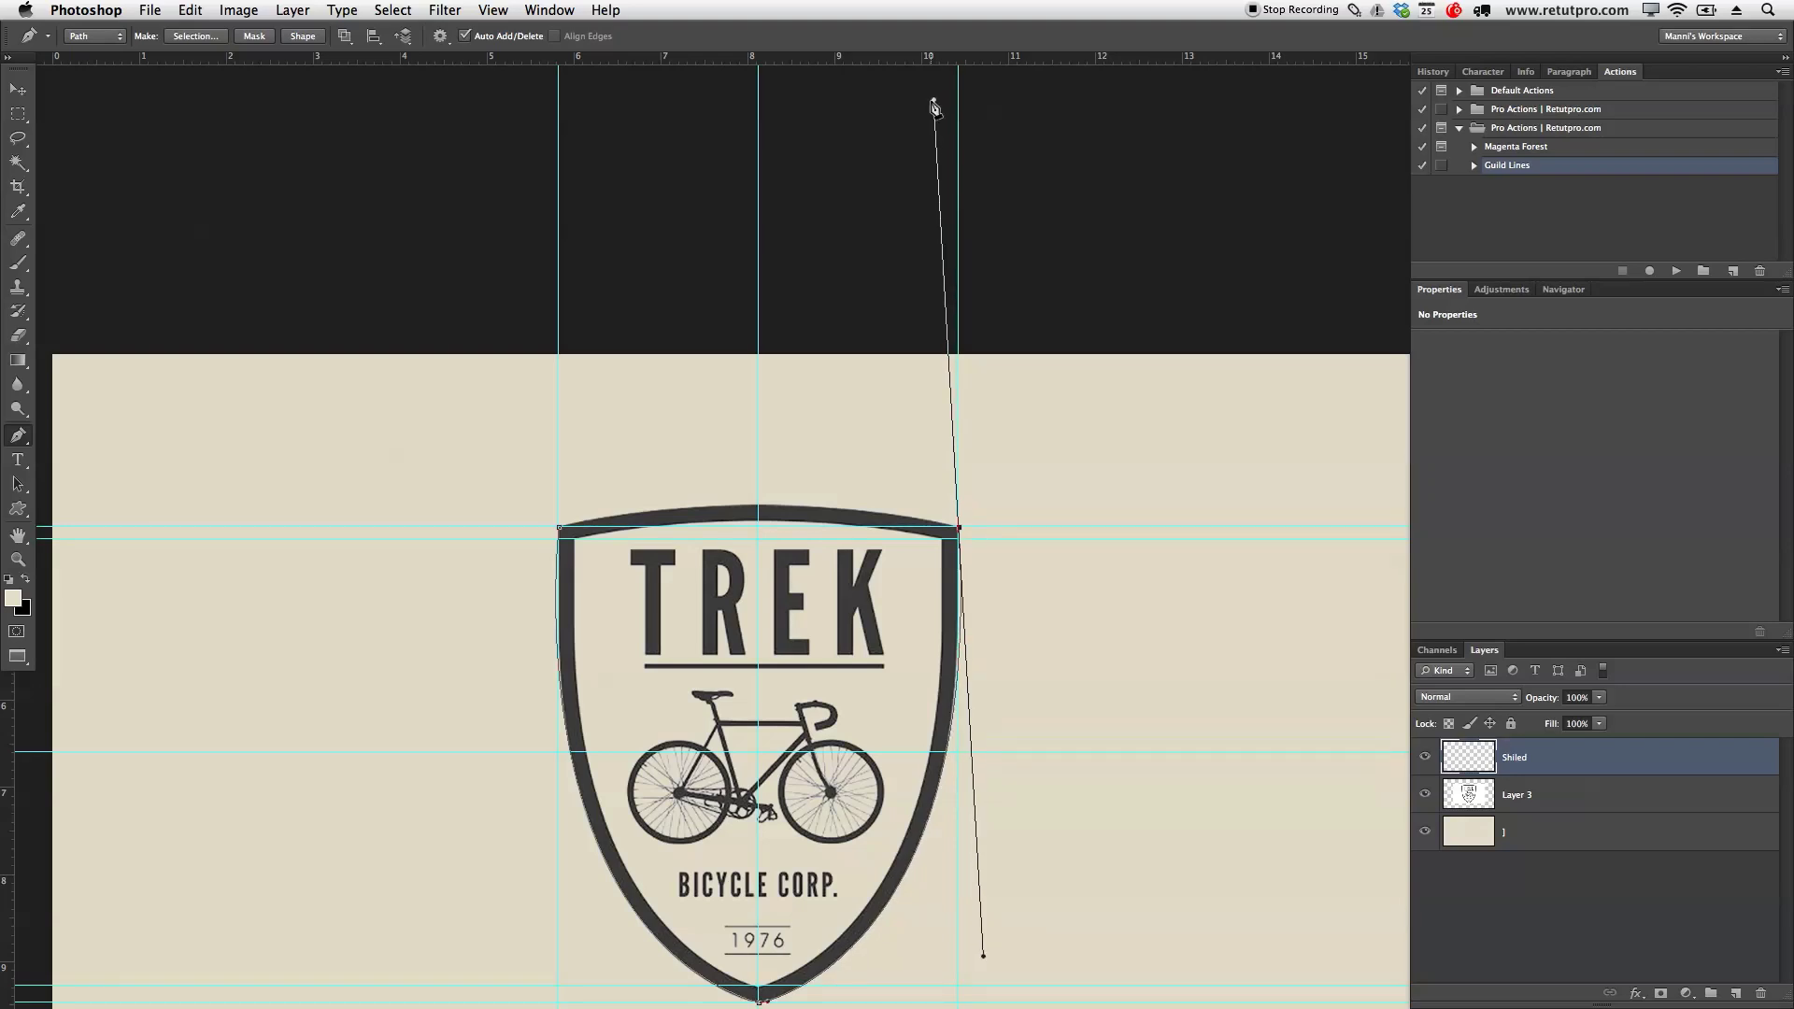
Break the outgoing handle at the top-right corner anchor and shorten it to point along the shield's top edge
drag(1063, 419, 1082, 461)
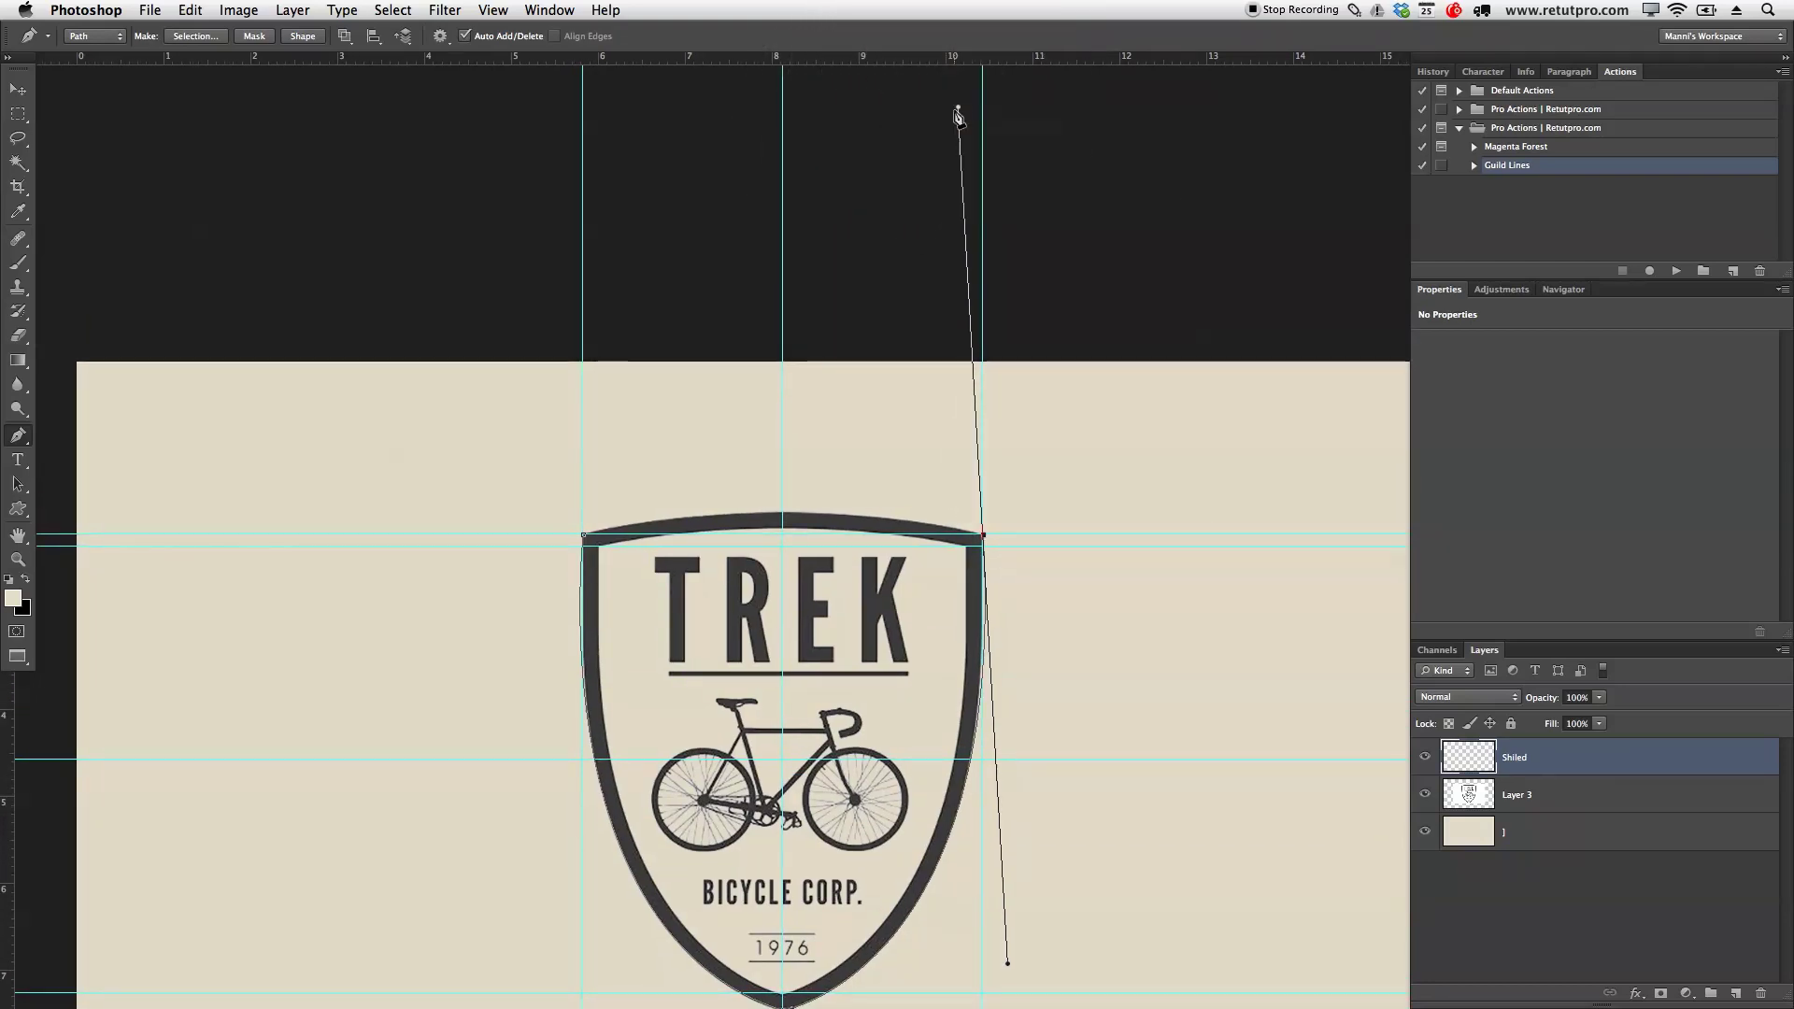
drag(959, 108, 1062, 527)
drag(867, 761, 978, 608)
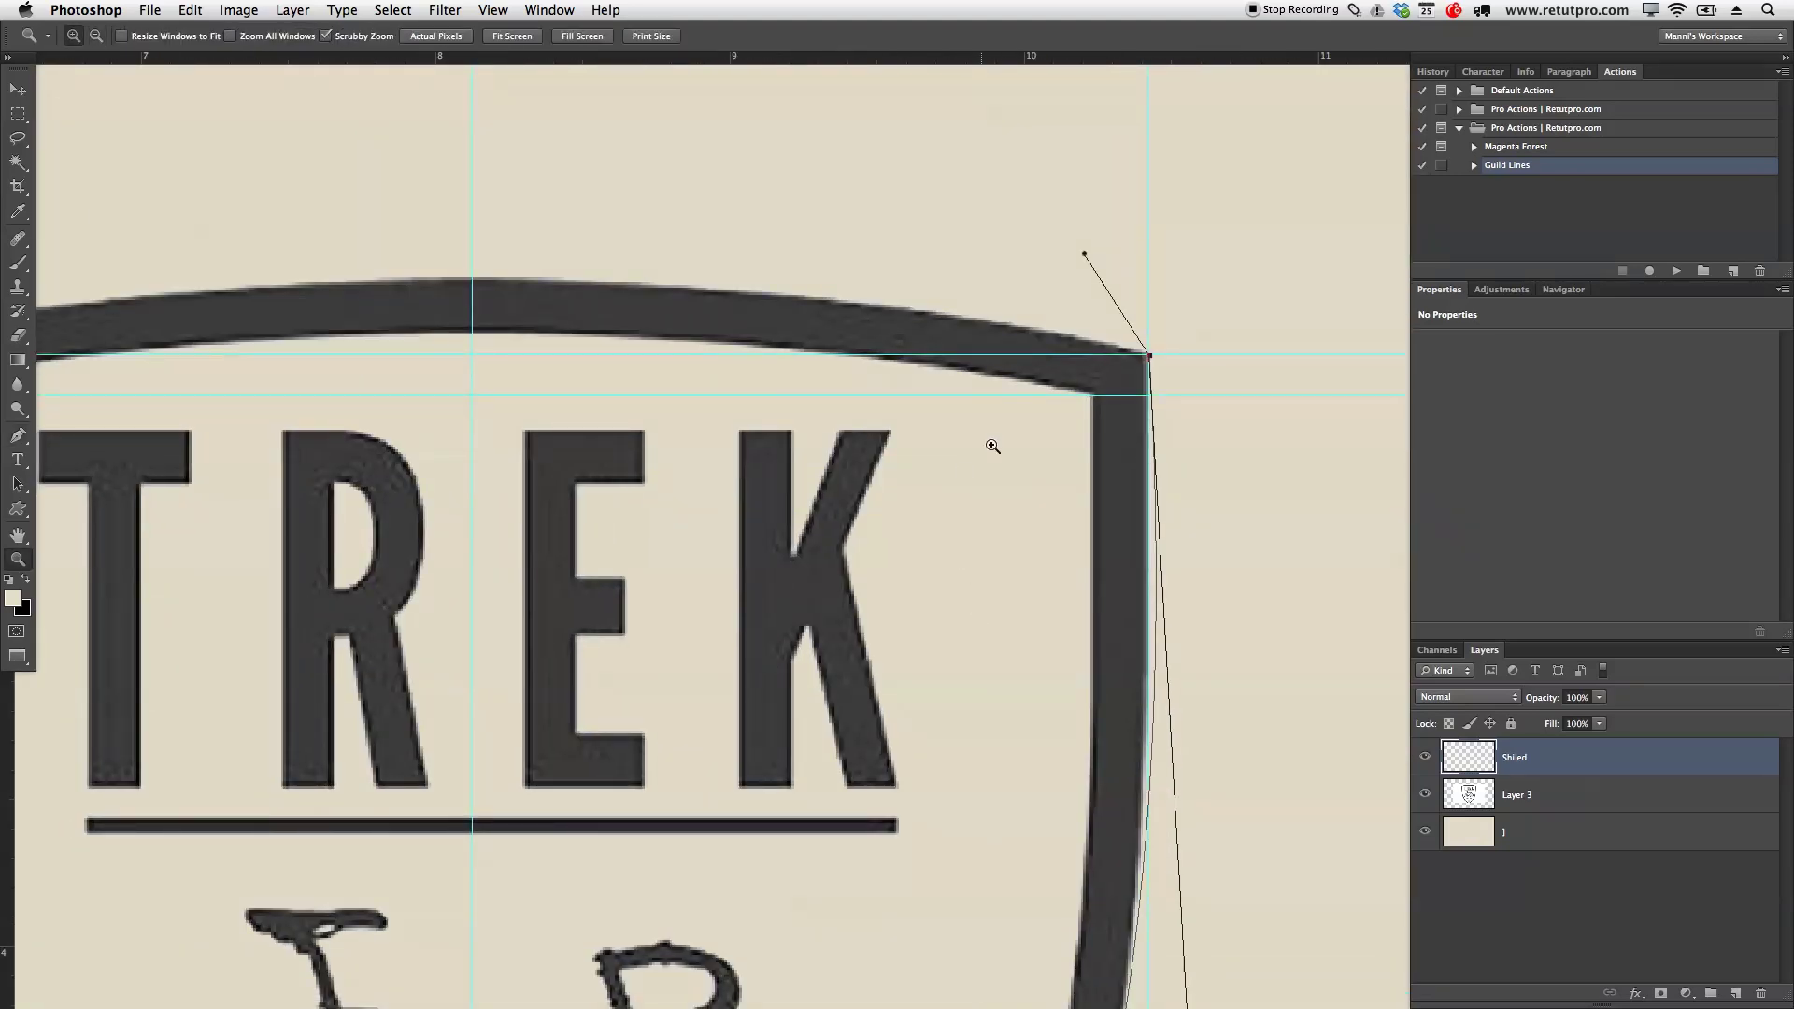
key(p)
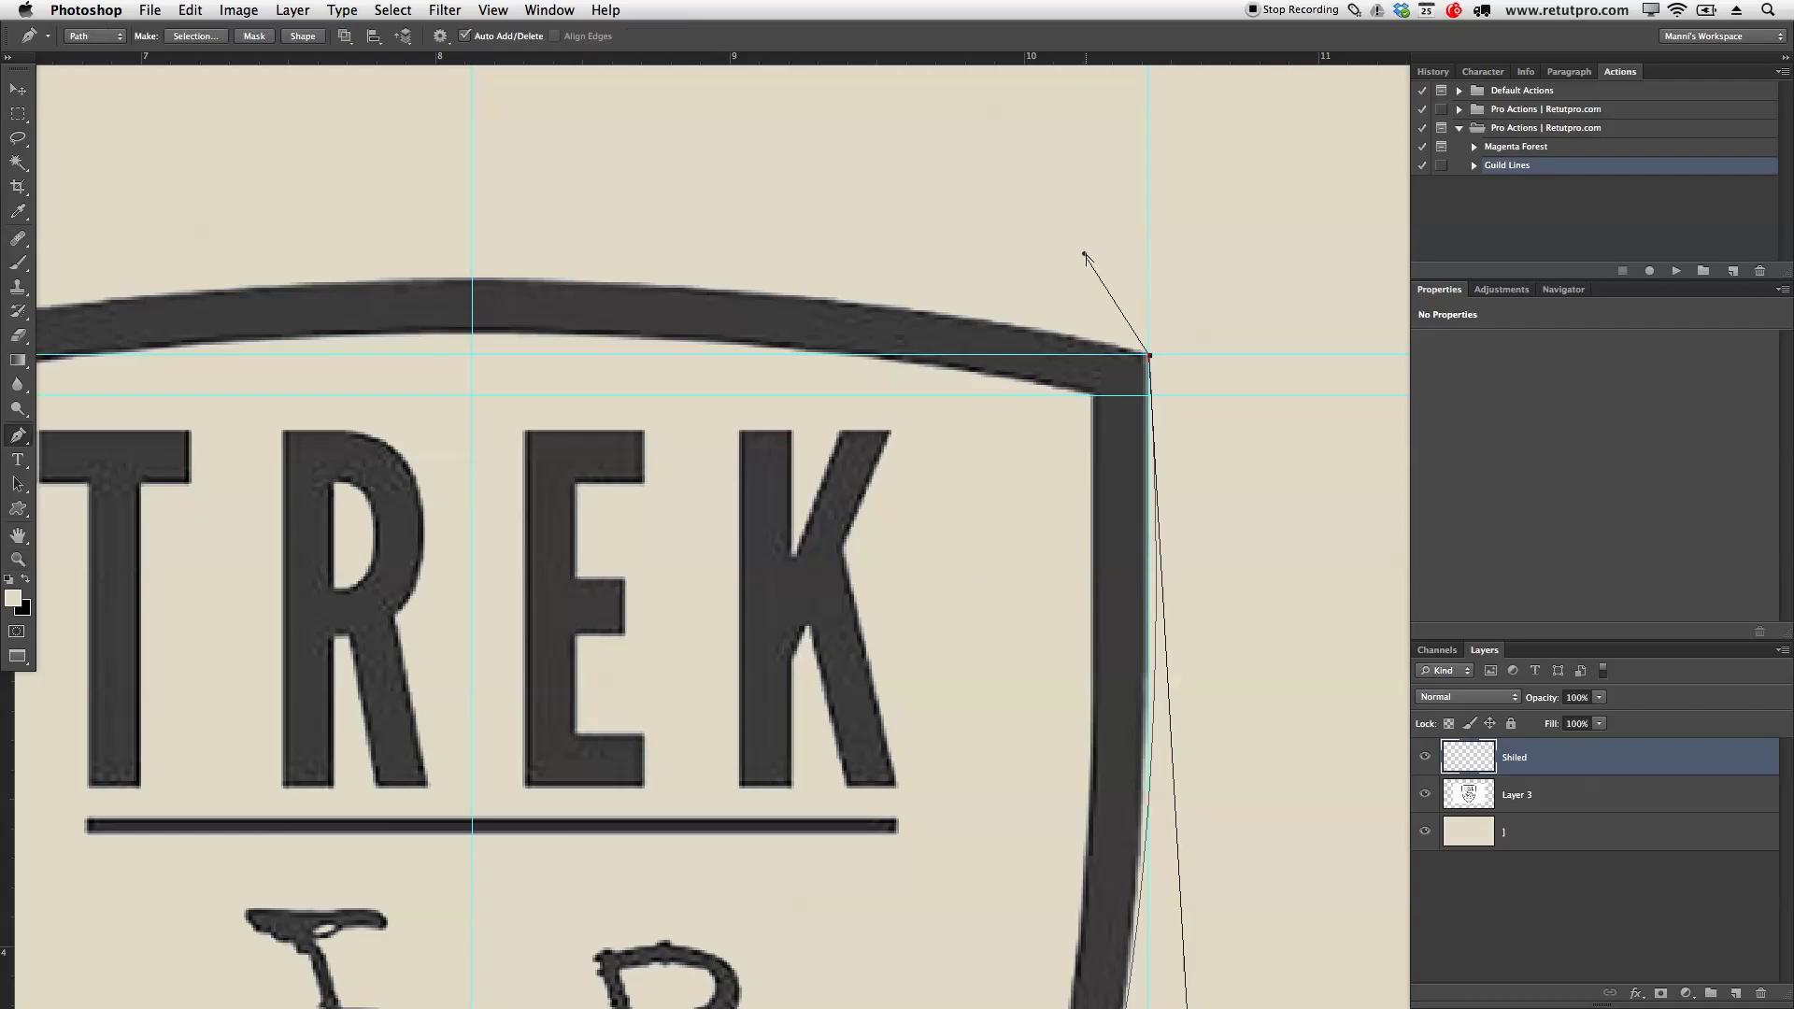
drag(1091, 277, 1111, 345)
Close the path at the top-left starting anchor with a segment curved along the shield's top edge
key(z)
drag(1016, 508, 933, 509)
drag(978, 535, 1014, 515)
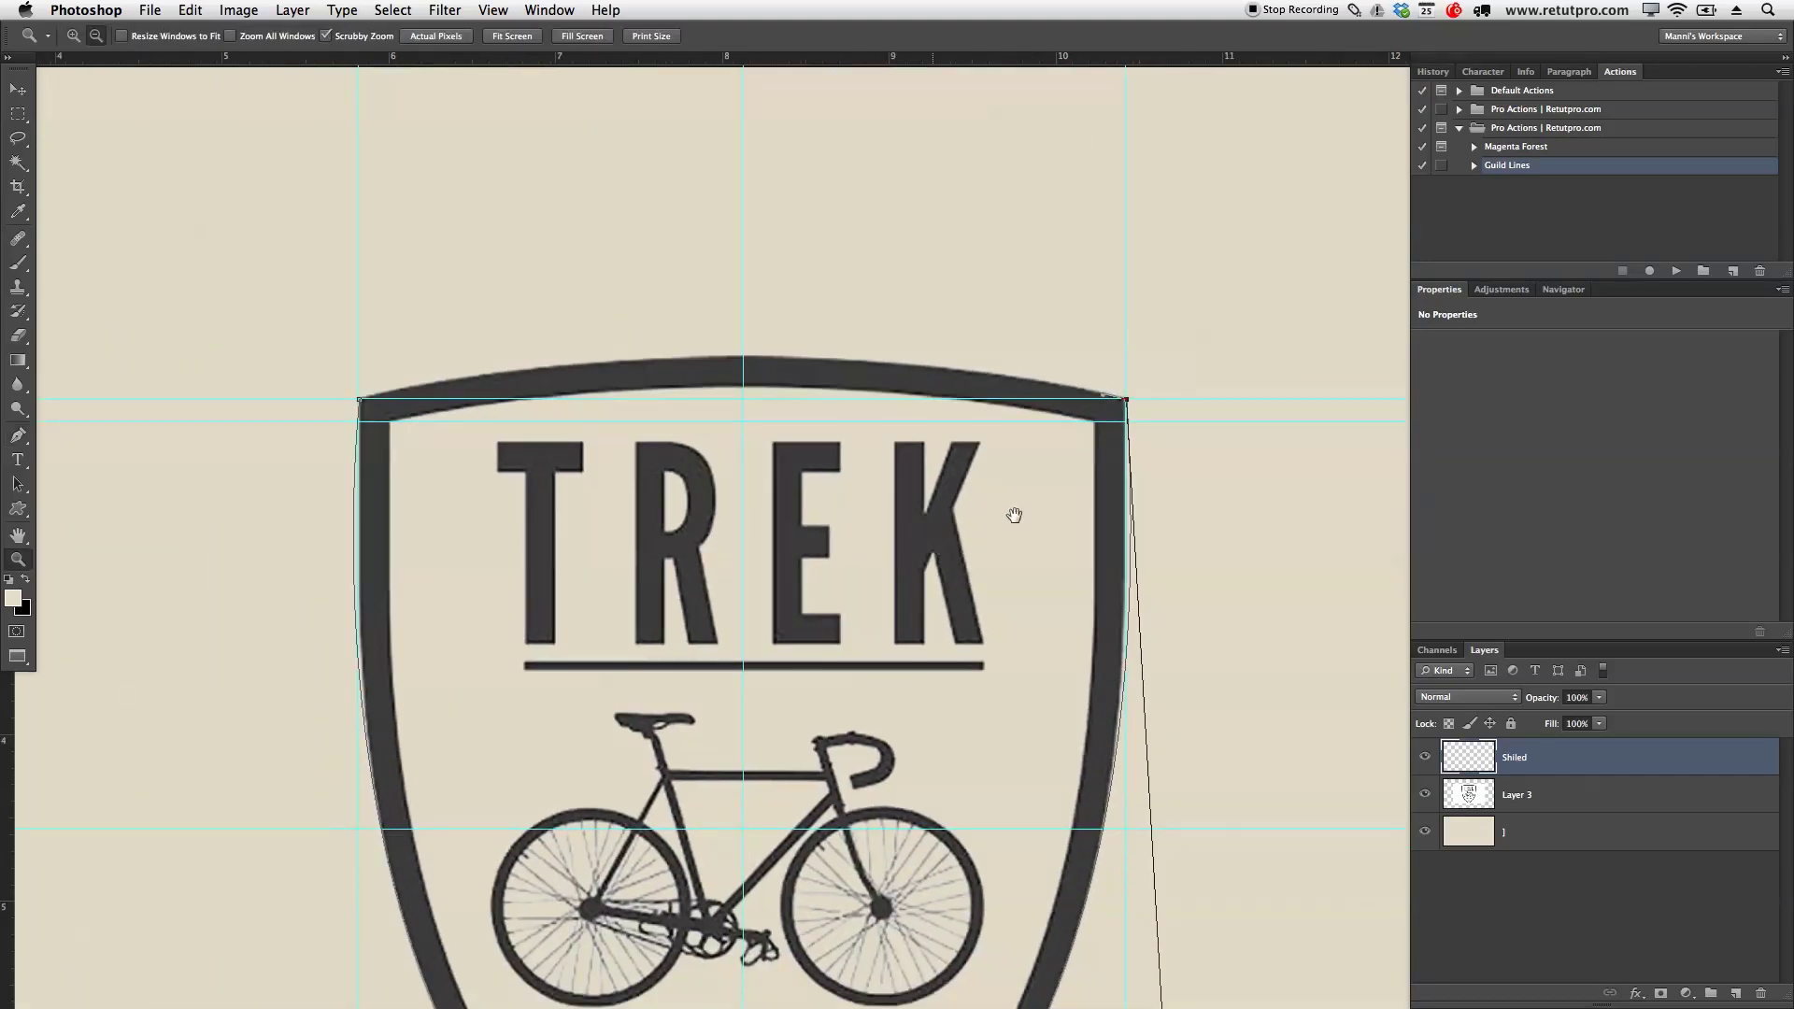
key(p)
drag(504, 343, 118, 429)
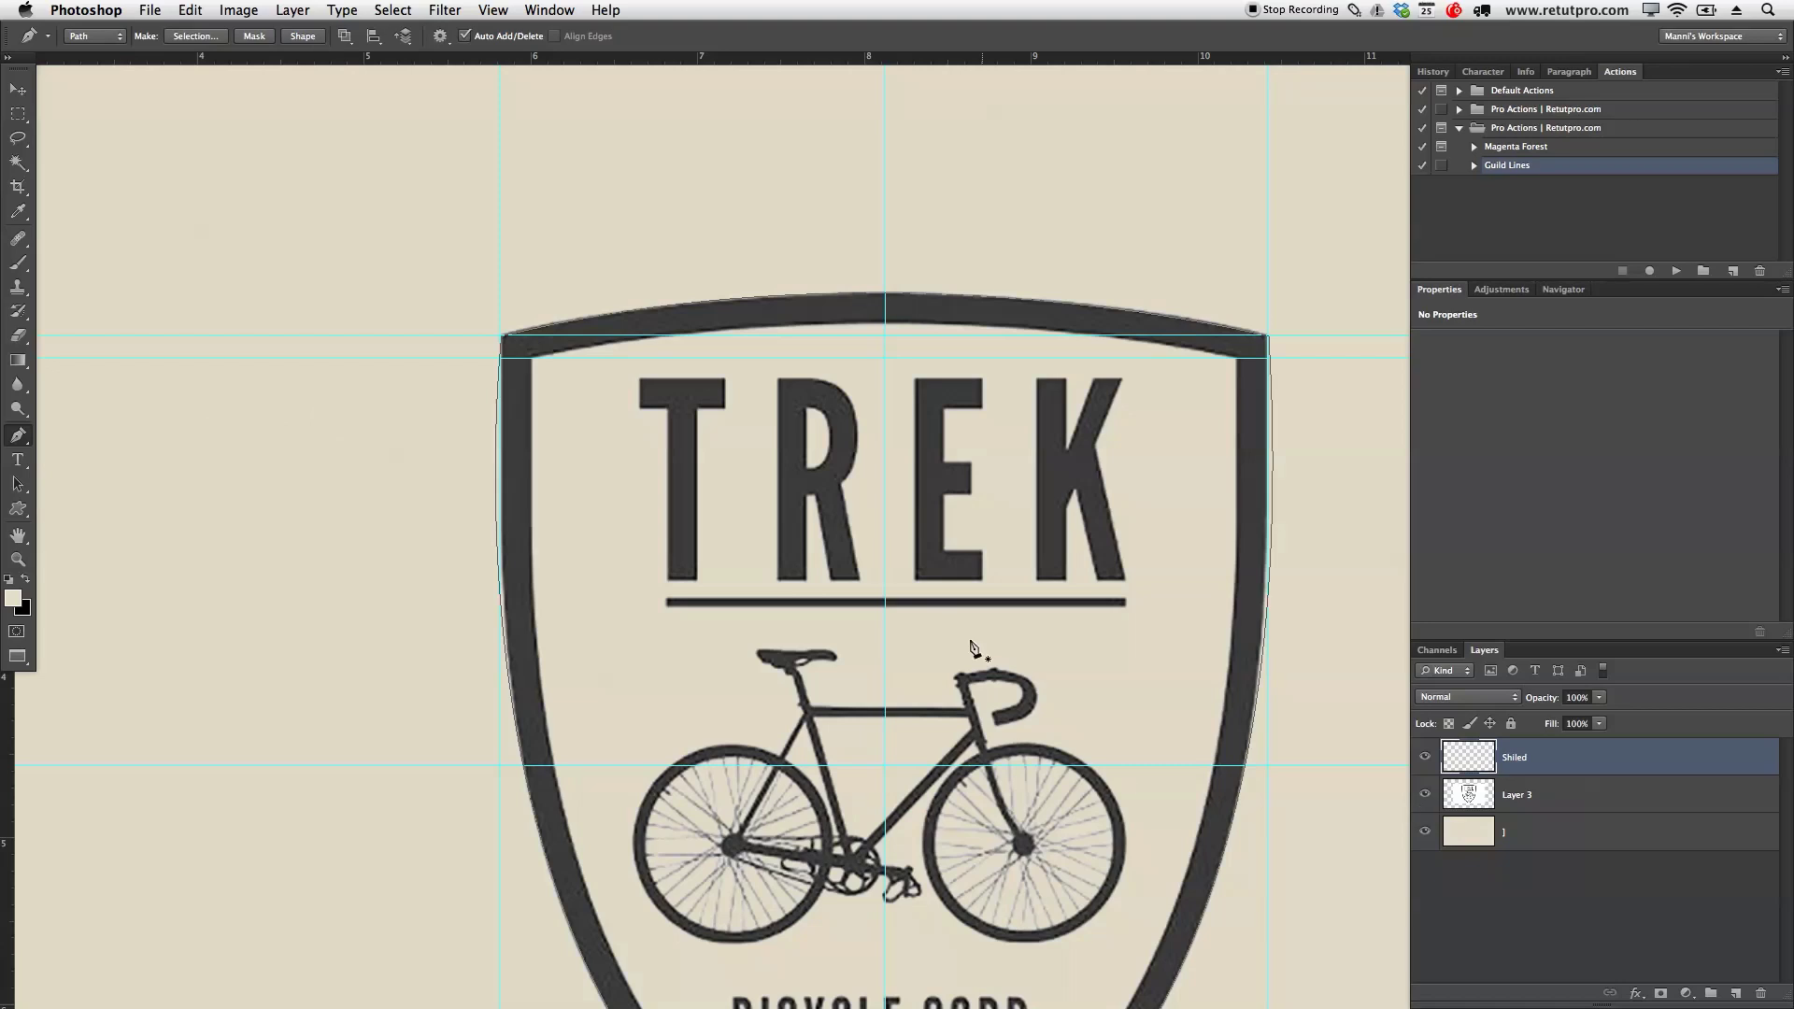
Hide the Layer 3 badge artwork so that only the shield path shows over the background
key(z)
drag(934, 519, 860, 523)
drag(1003, 680, 963, 566)
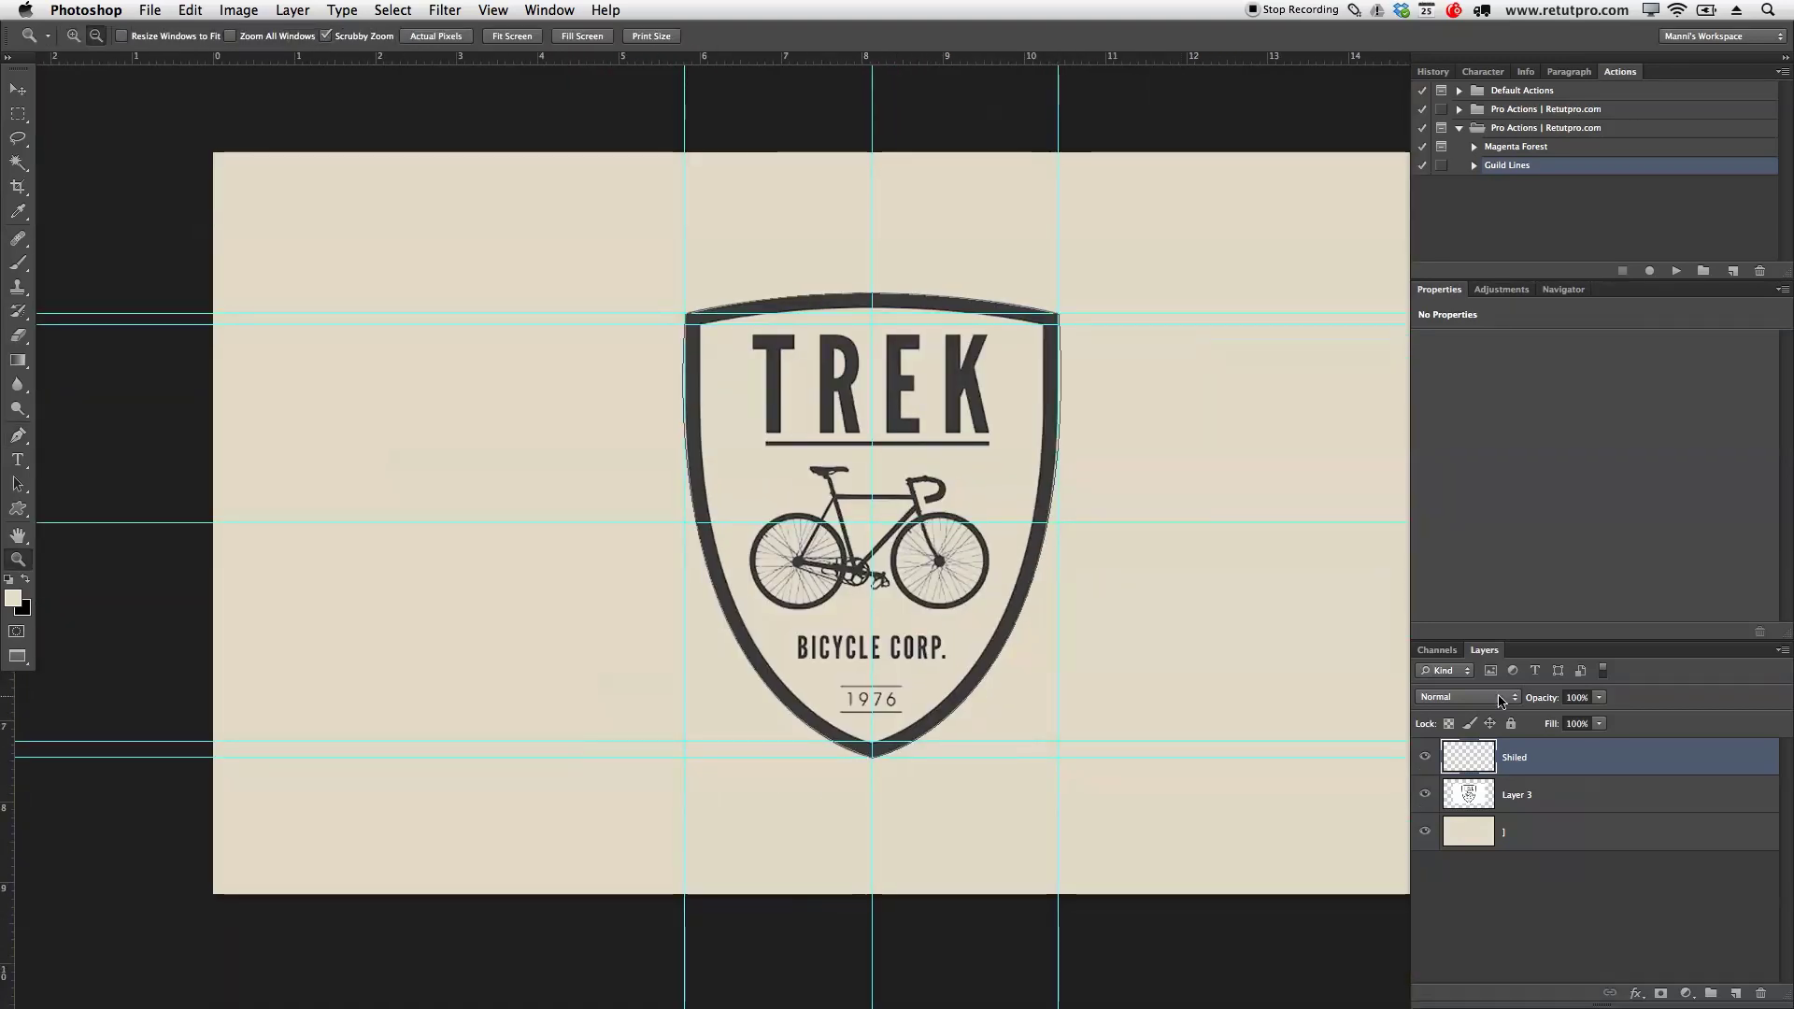
click(1424, 795)
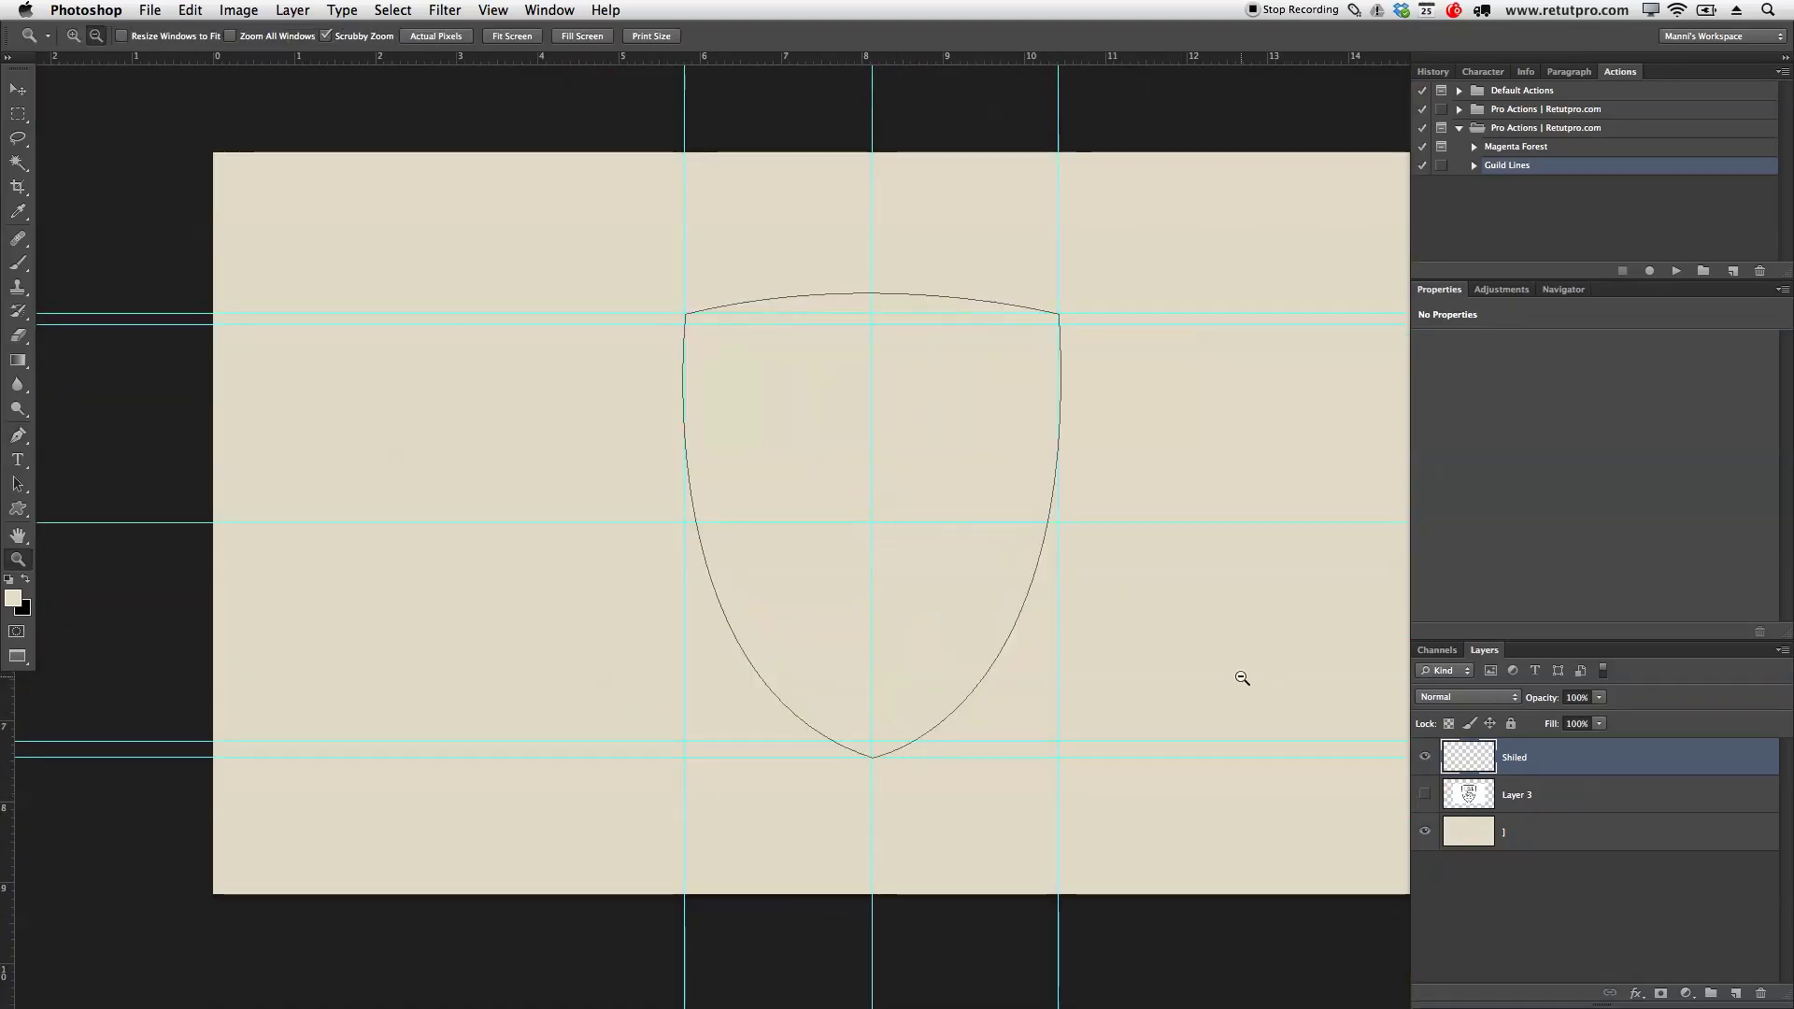
drag(1191, 643, 1128, 631)
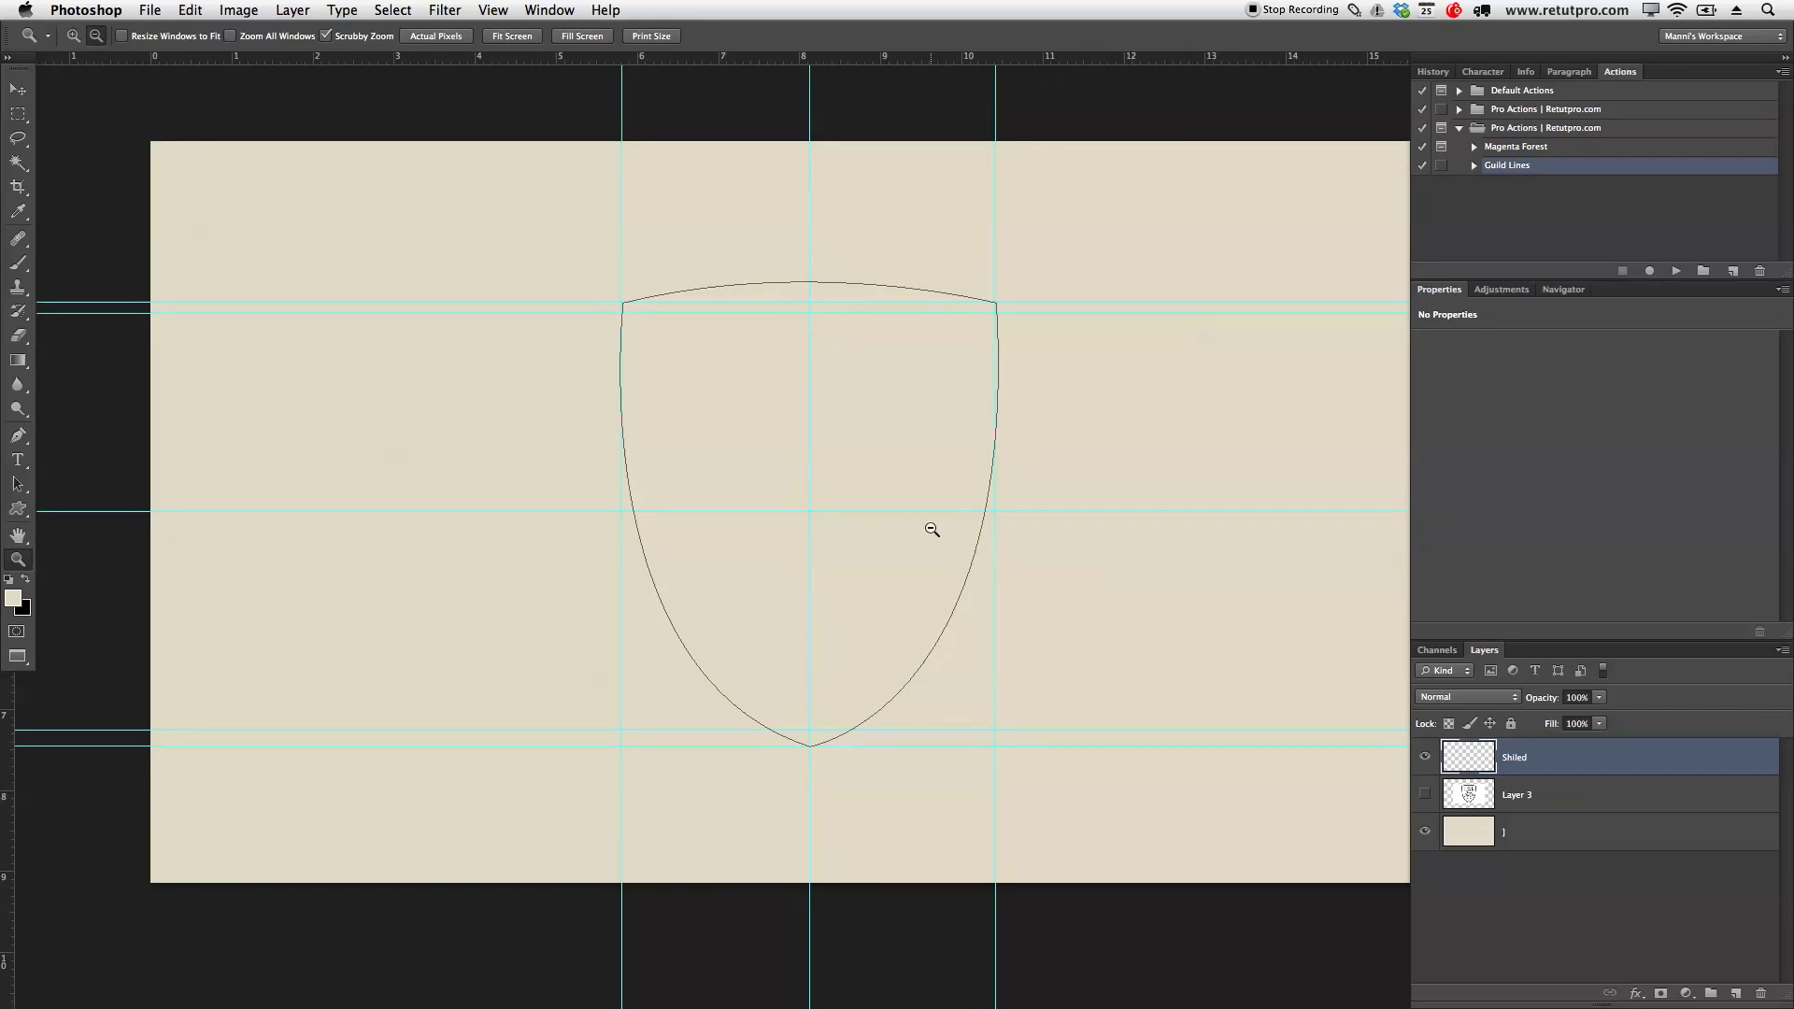
Define the closed shield path as a custom shape named Shield
key(p)
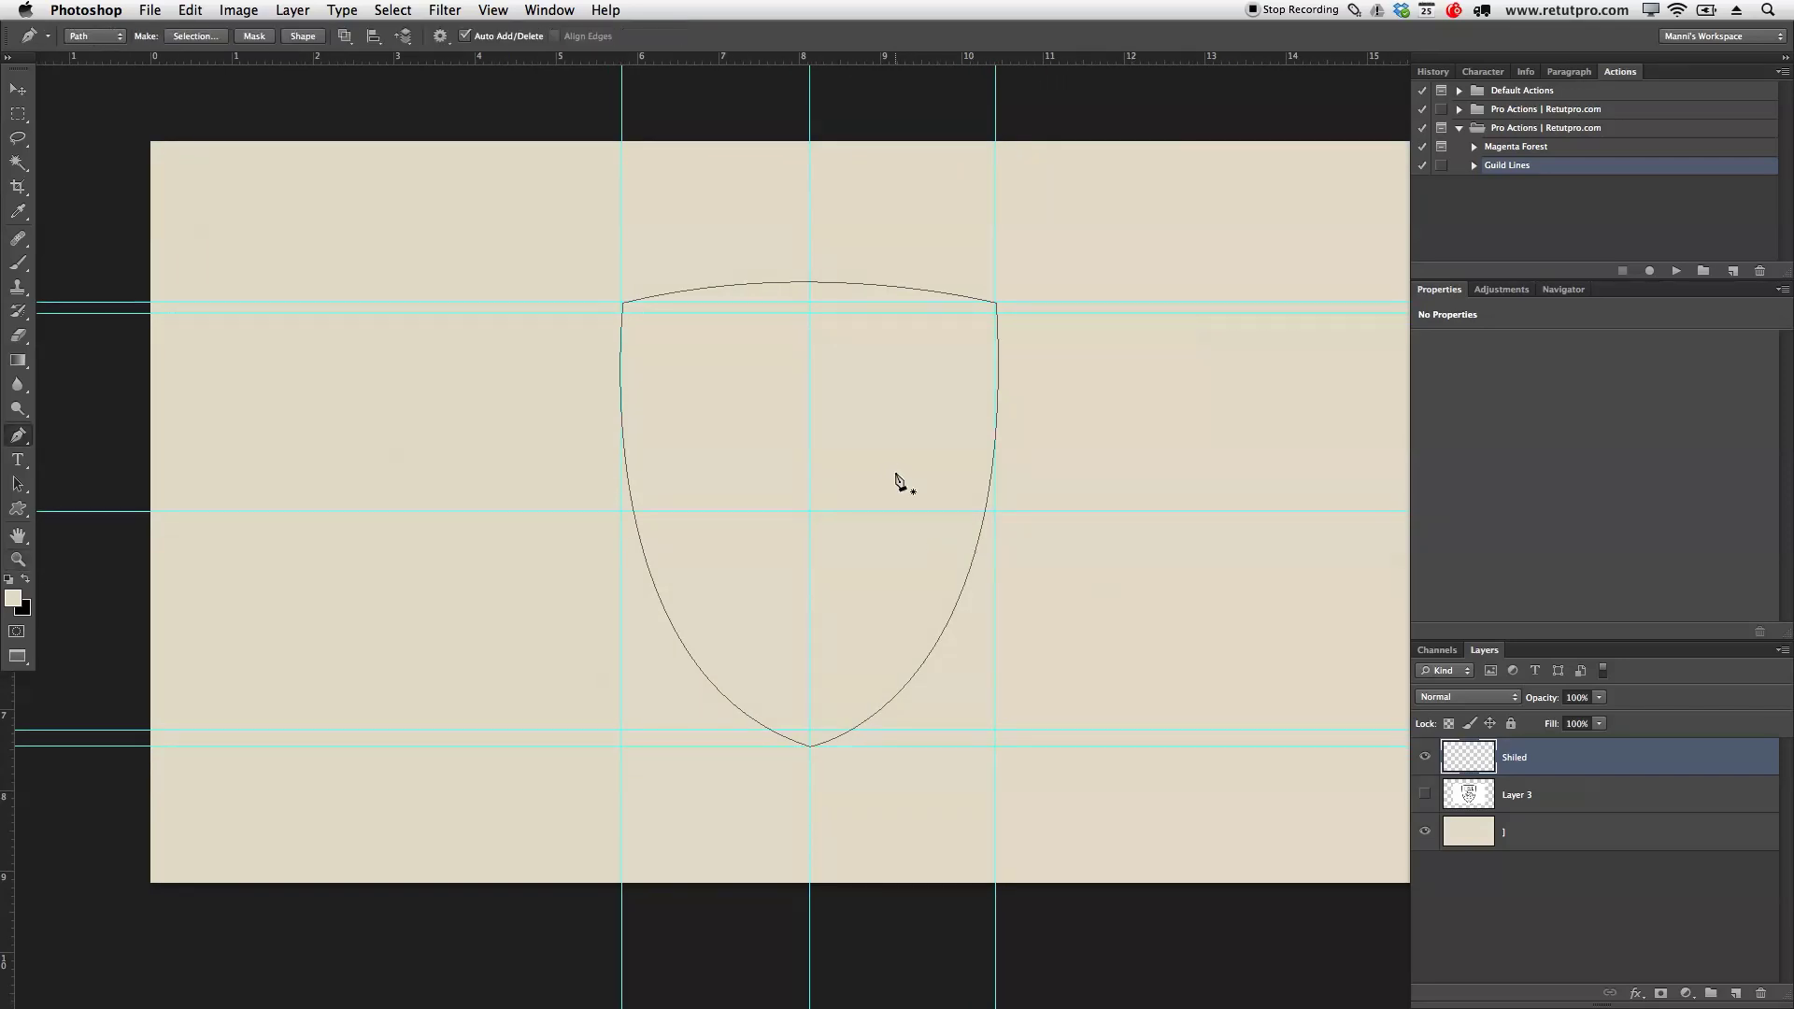
right_click(847, 367)
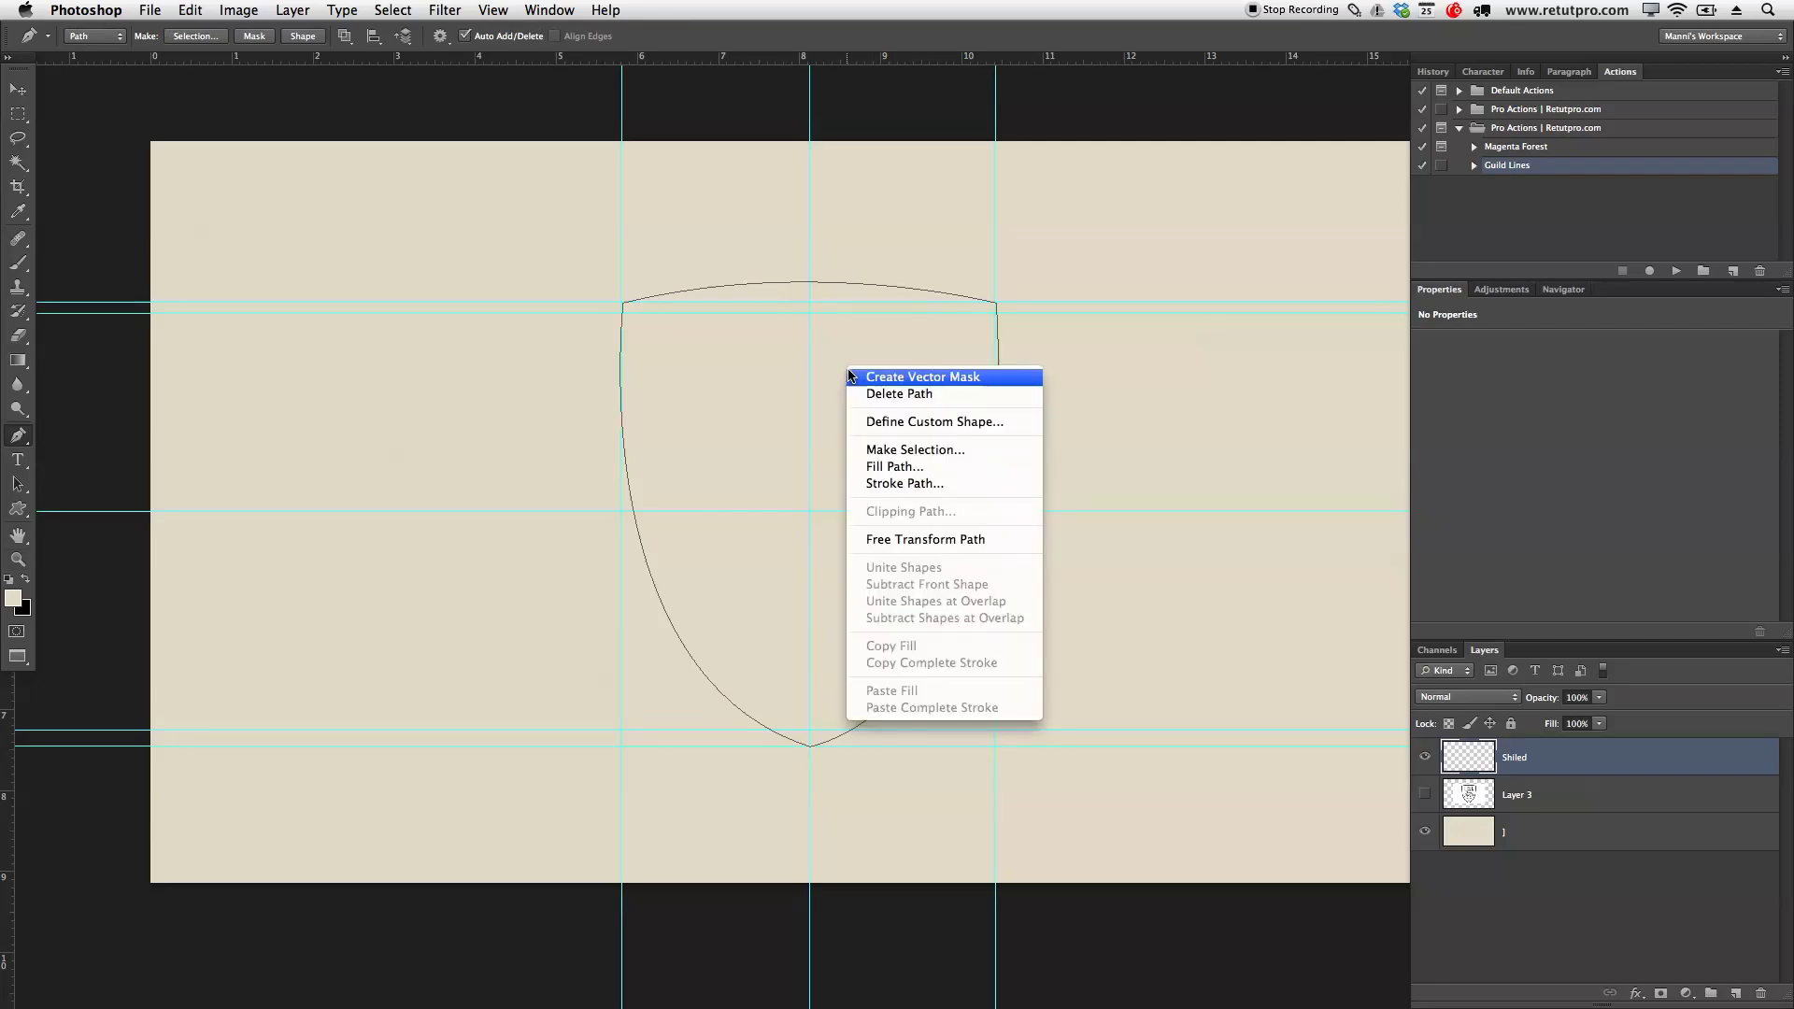
click(975, 422)
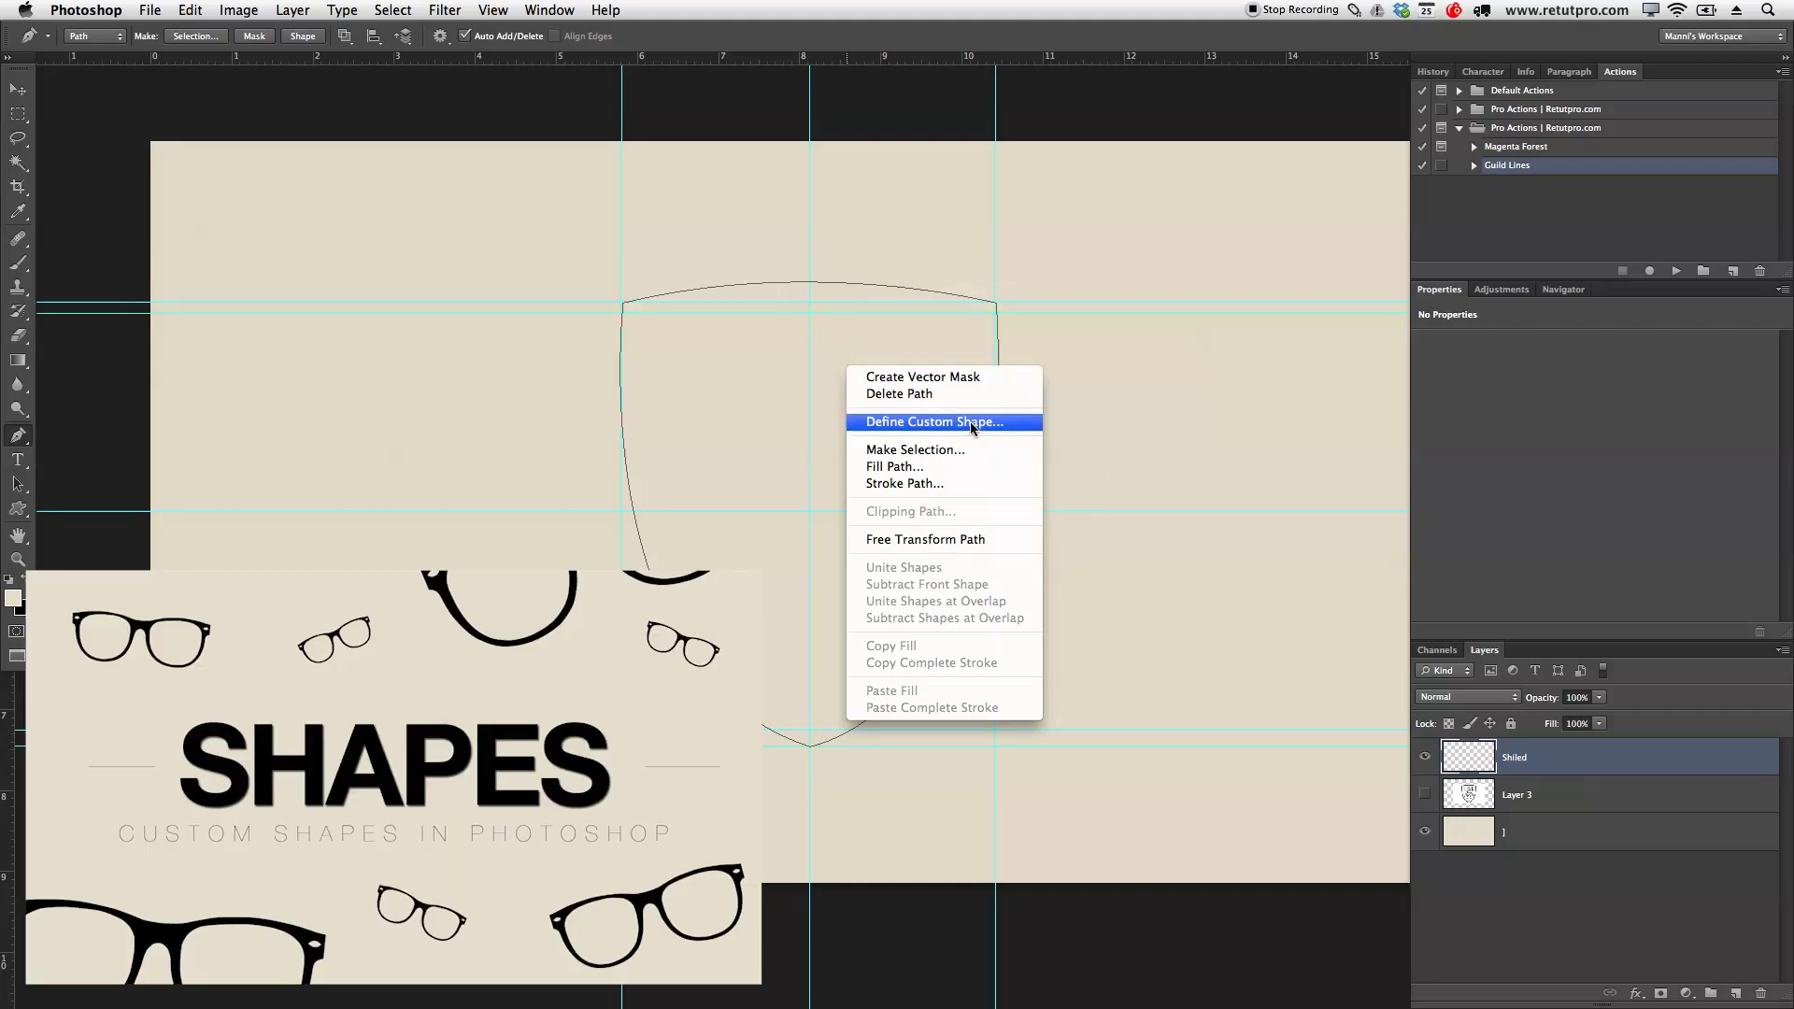
drag(802, 226, 720, 213)
key(BackSpace)
text(Shield)
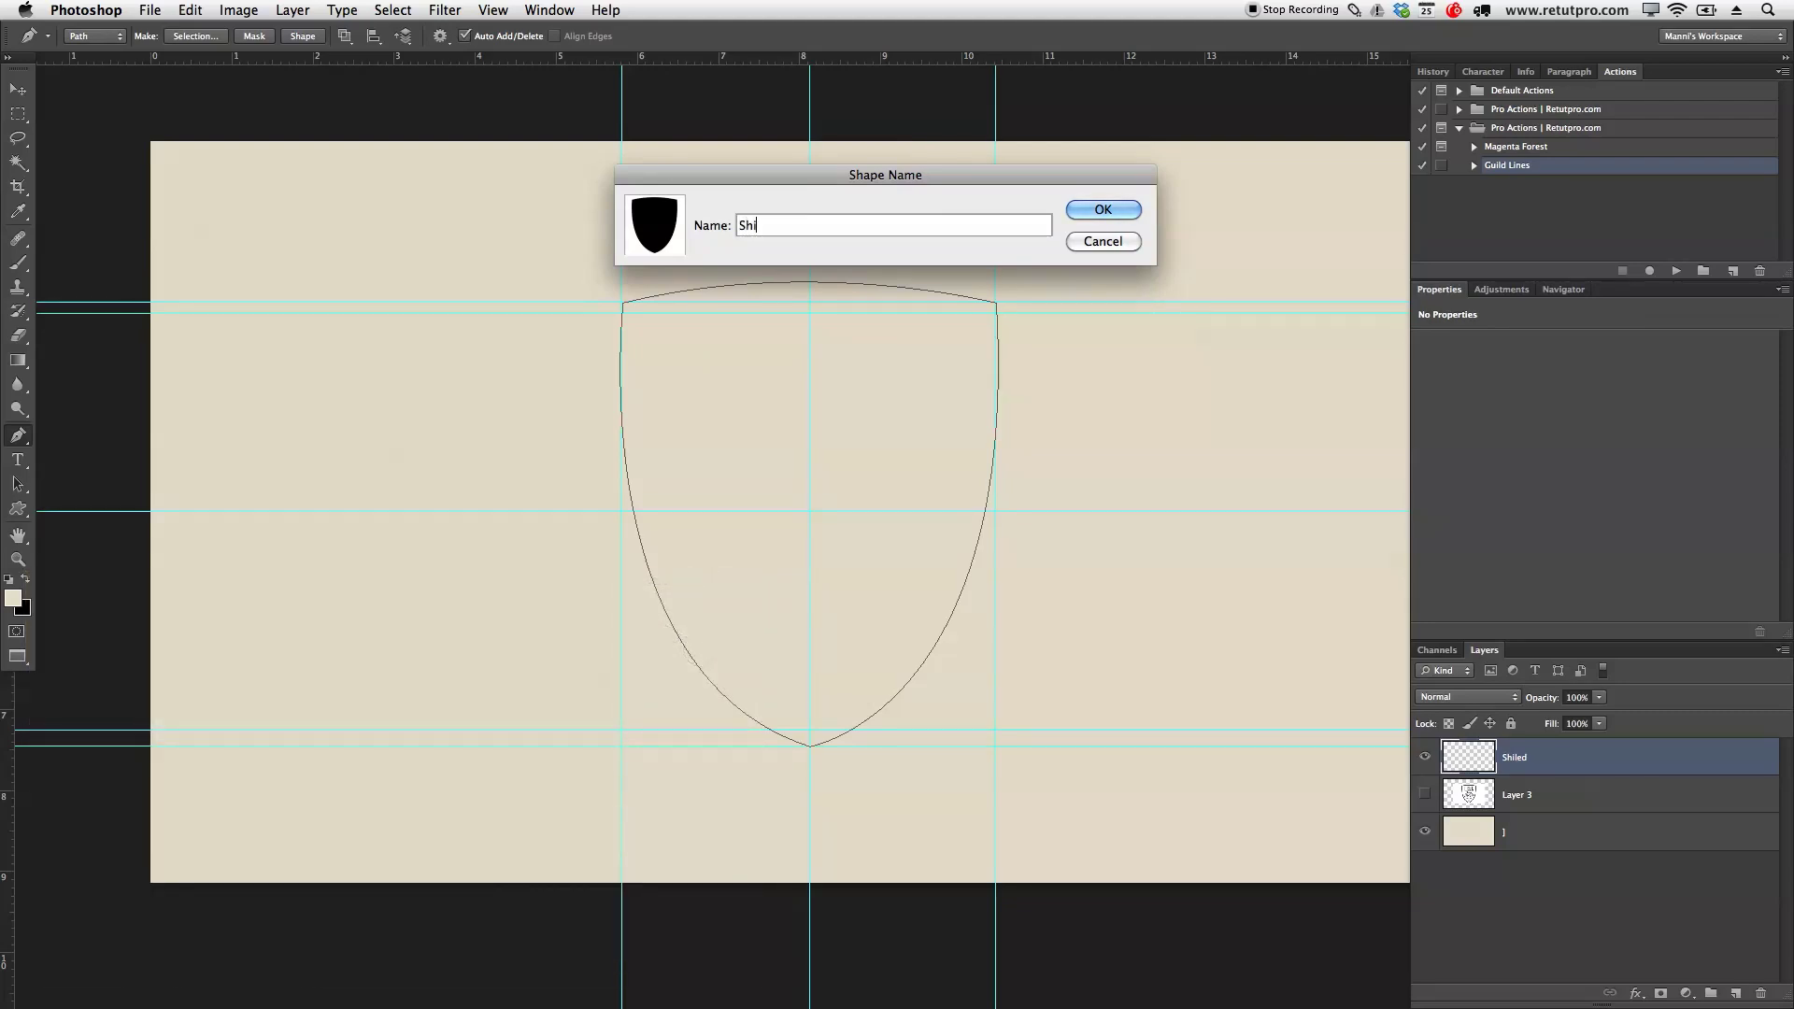
click(1137, 209)
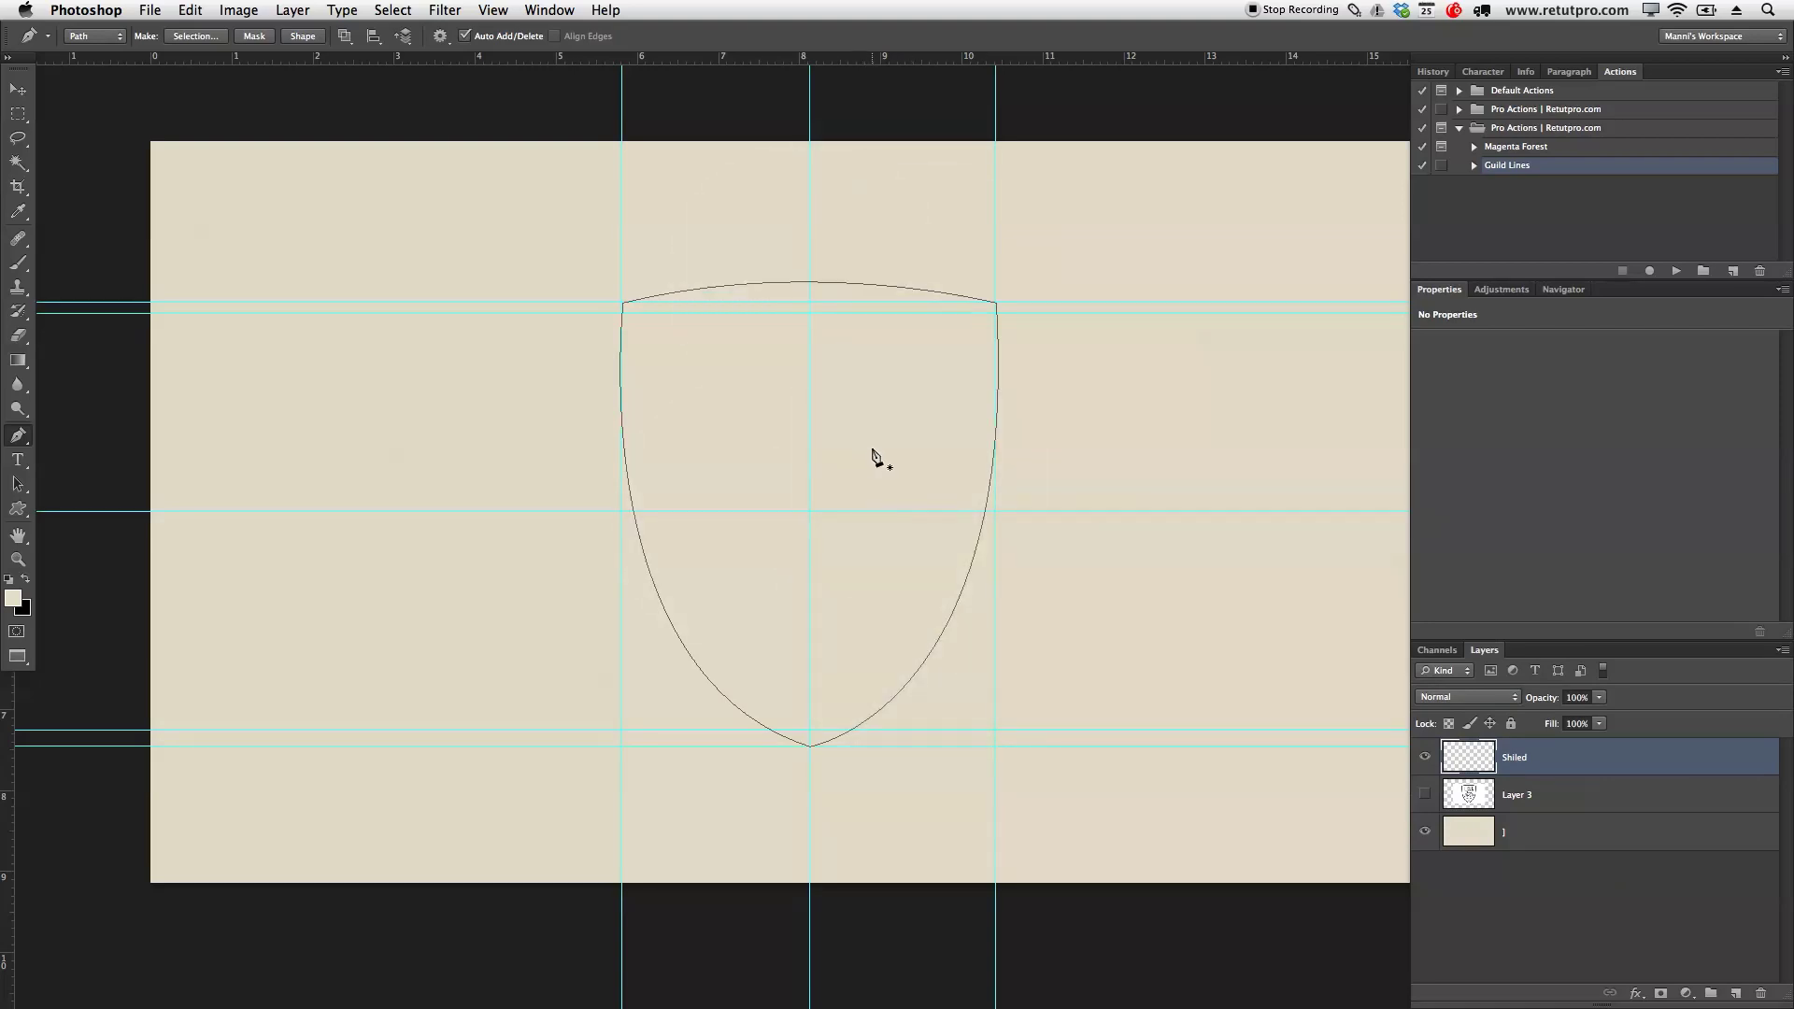
Fill the shield path with black at 100% opacity in Normal mode on the Shiled layer
right_click(836, 413)
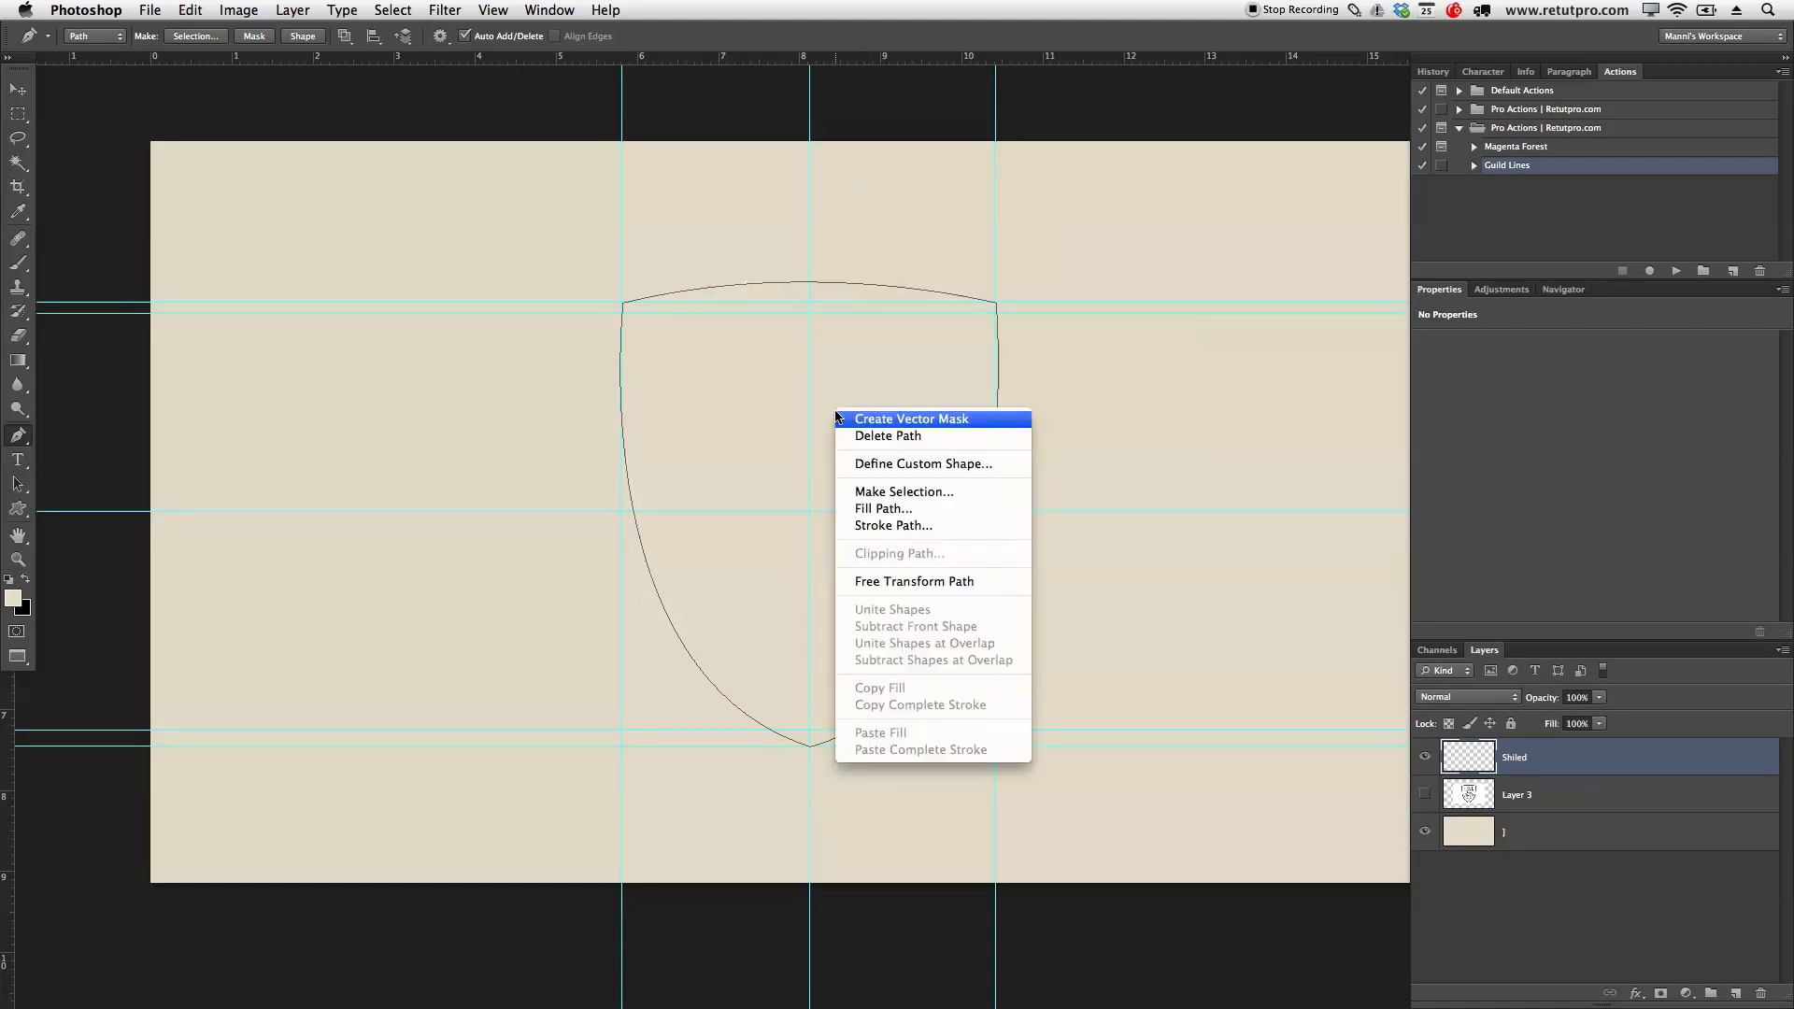
click(852, 510)
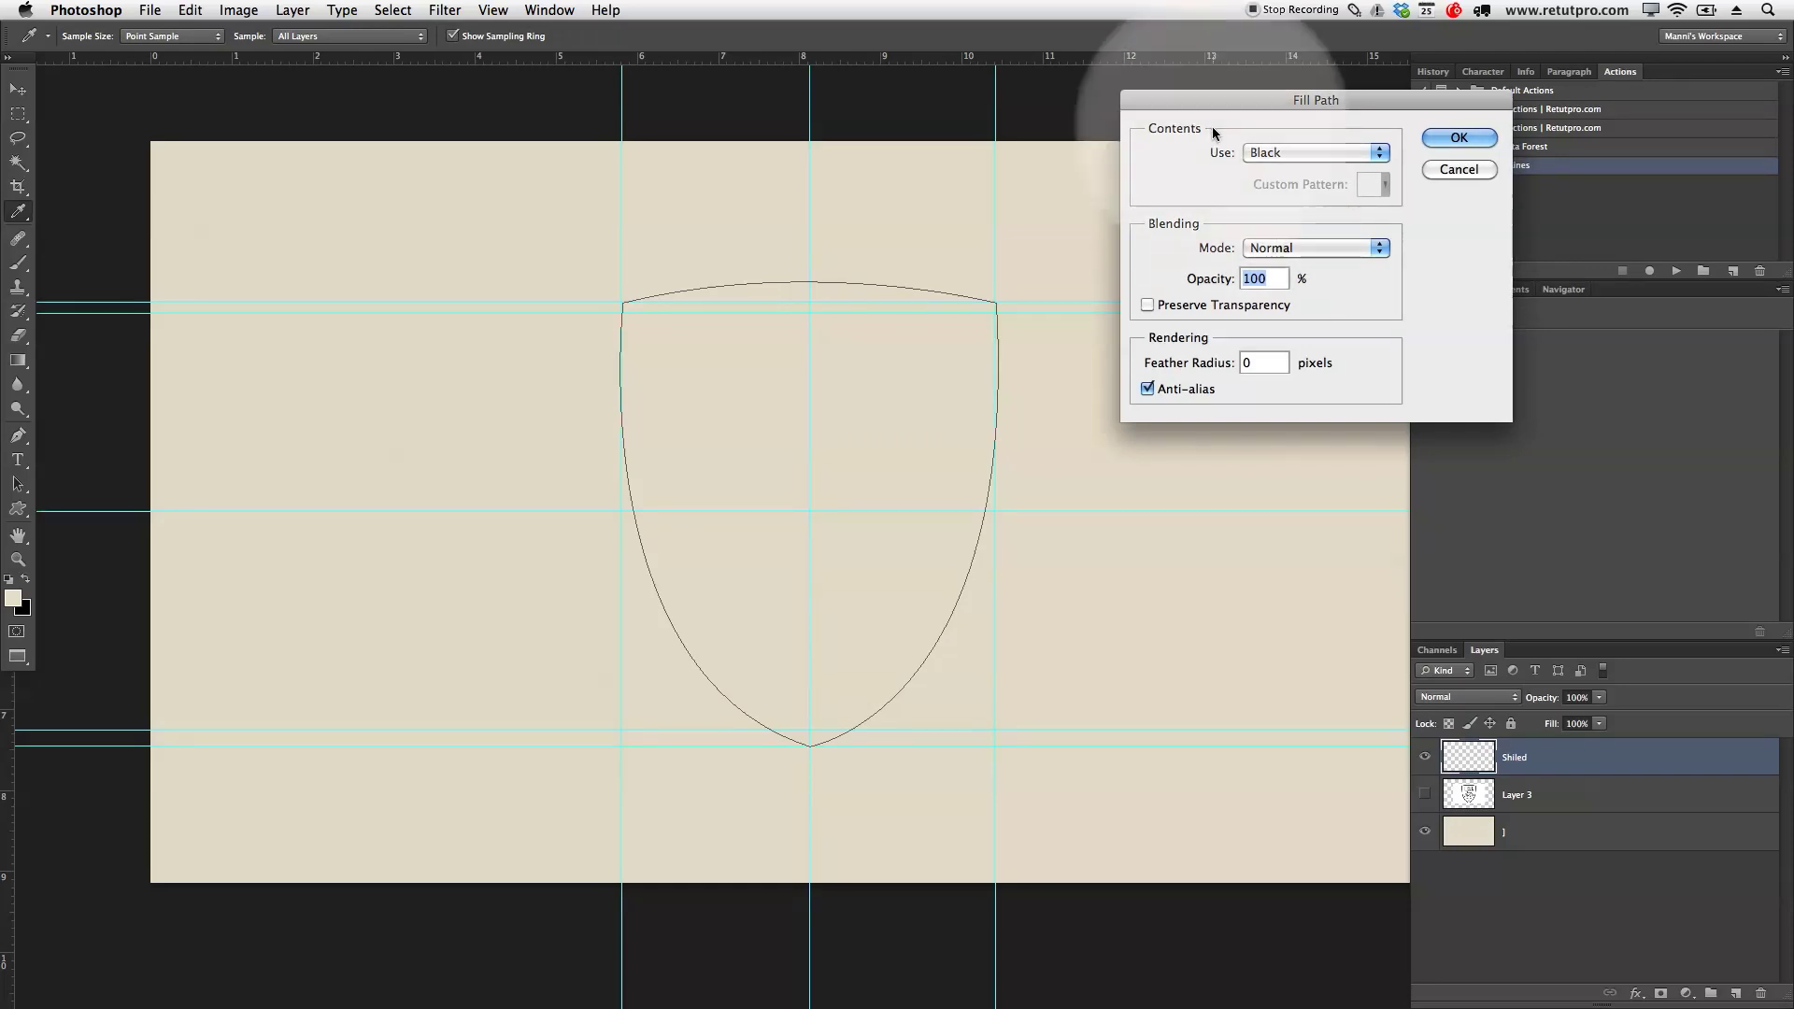
click(1282, 153)
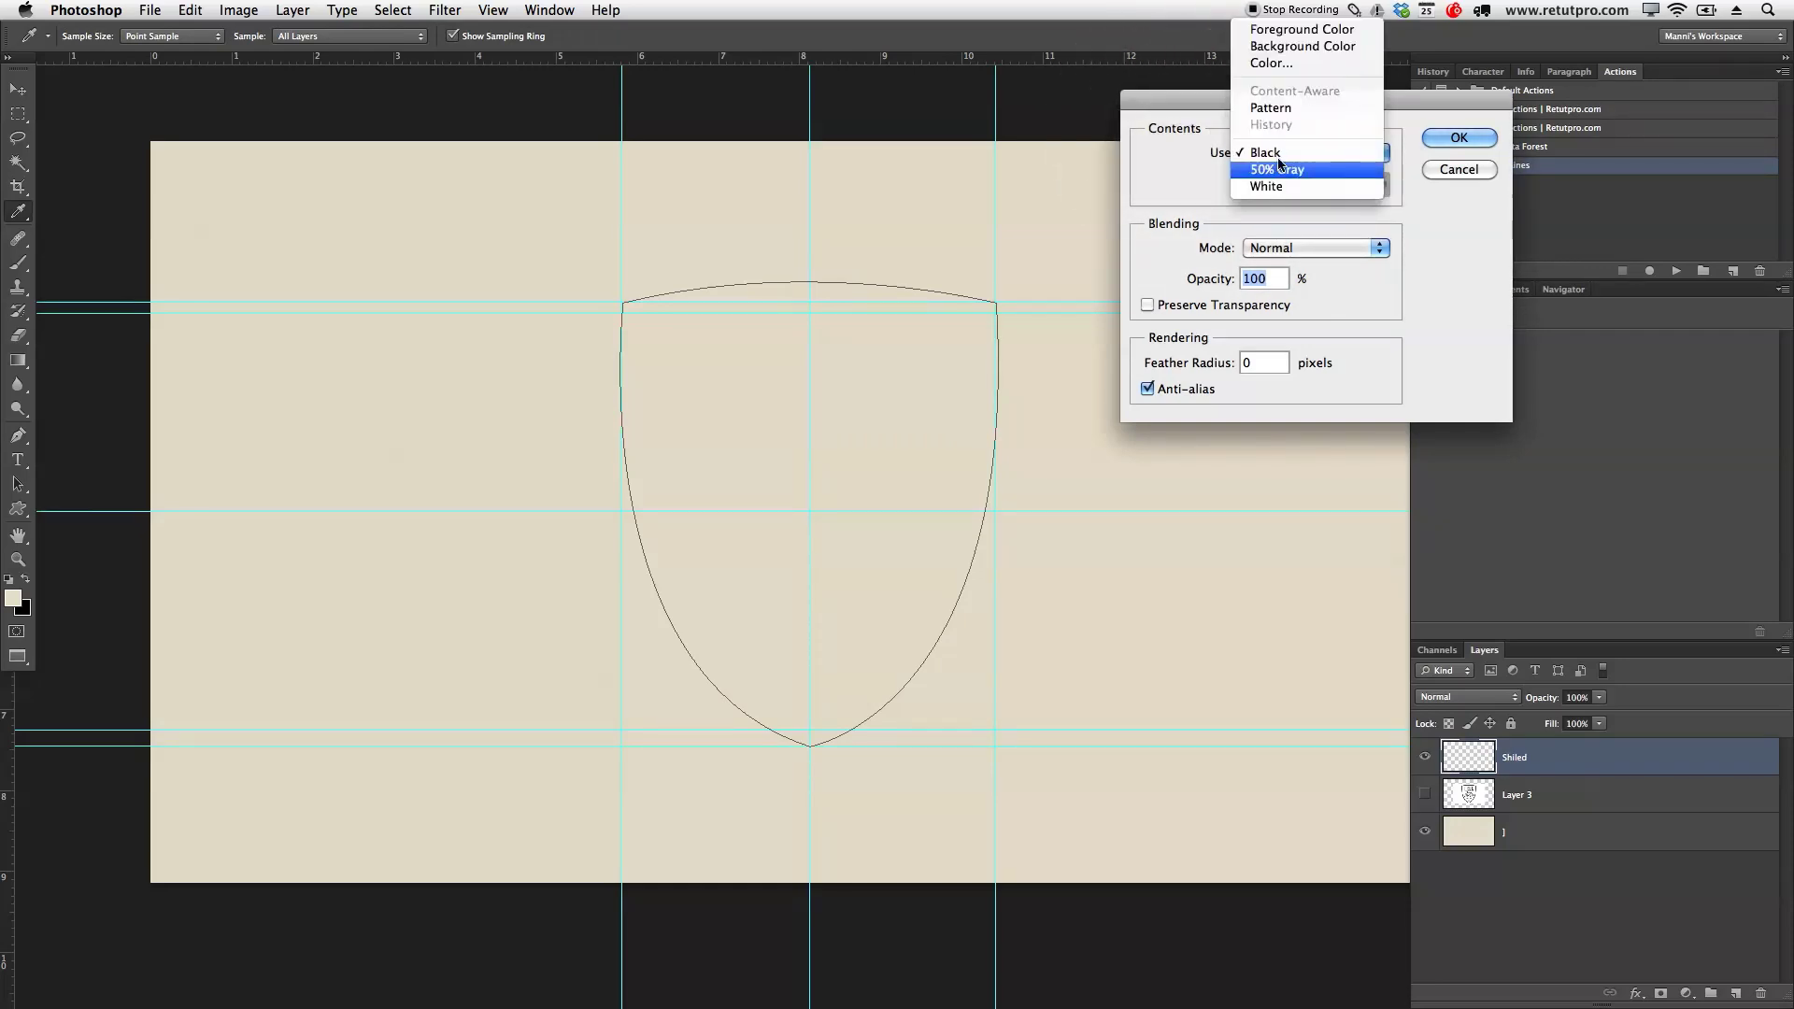
click(1284, 155)
click(1455, 137)
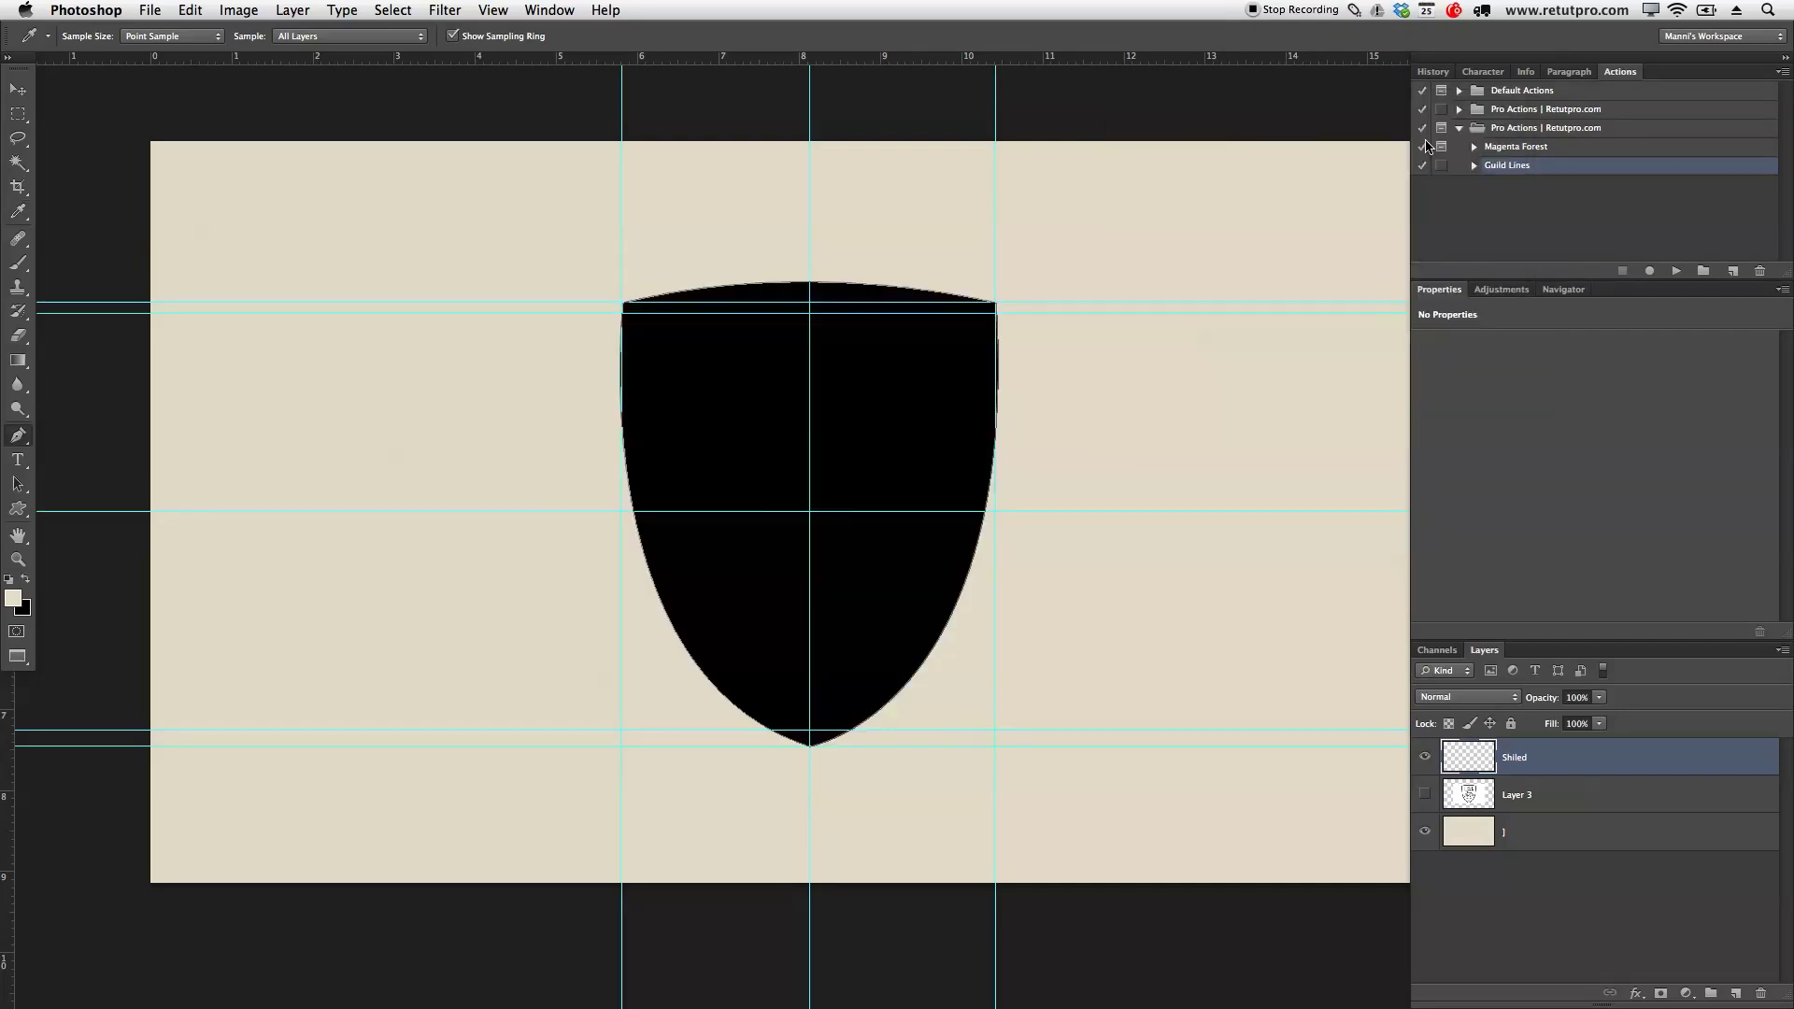
key(p)
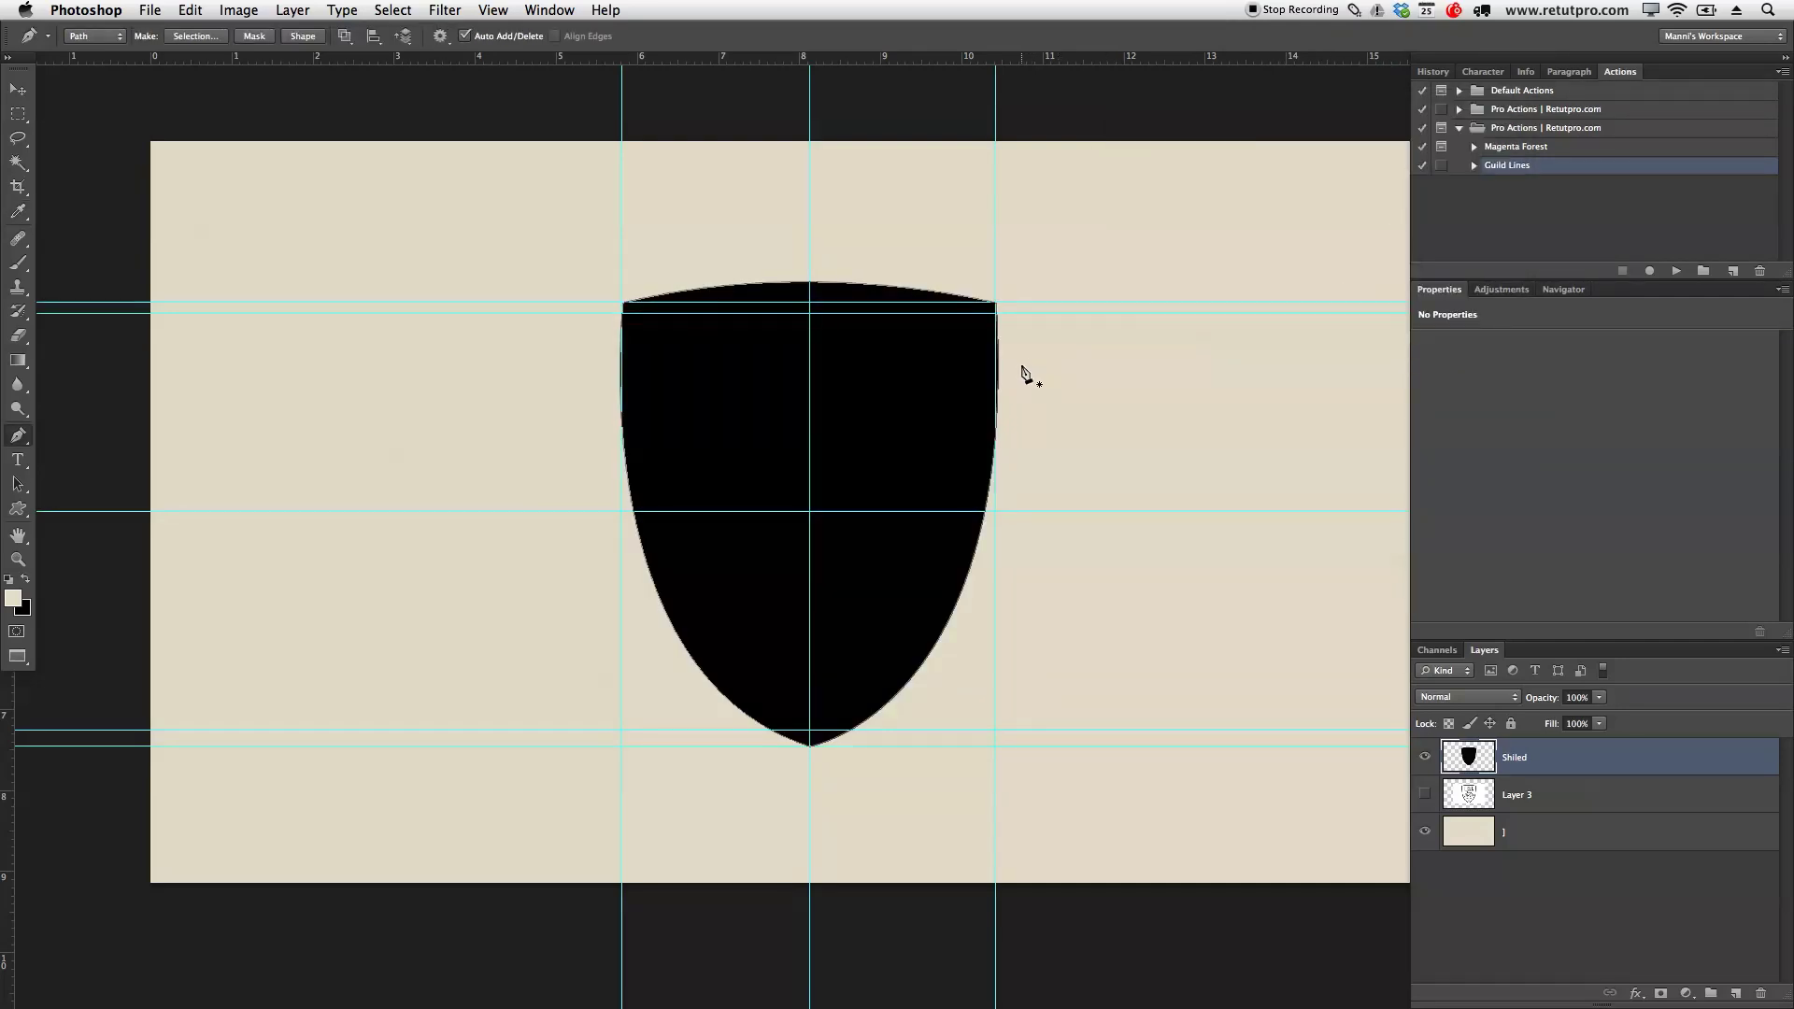
key(z)
click(748, 389)
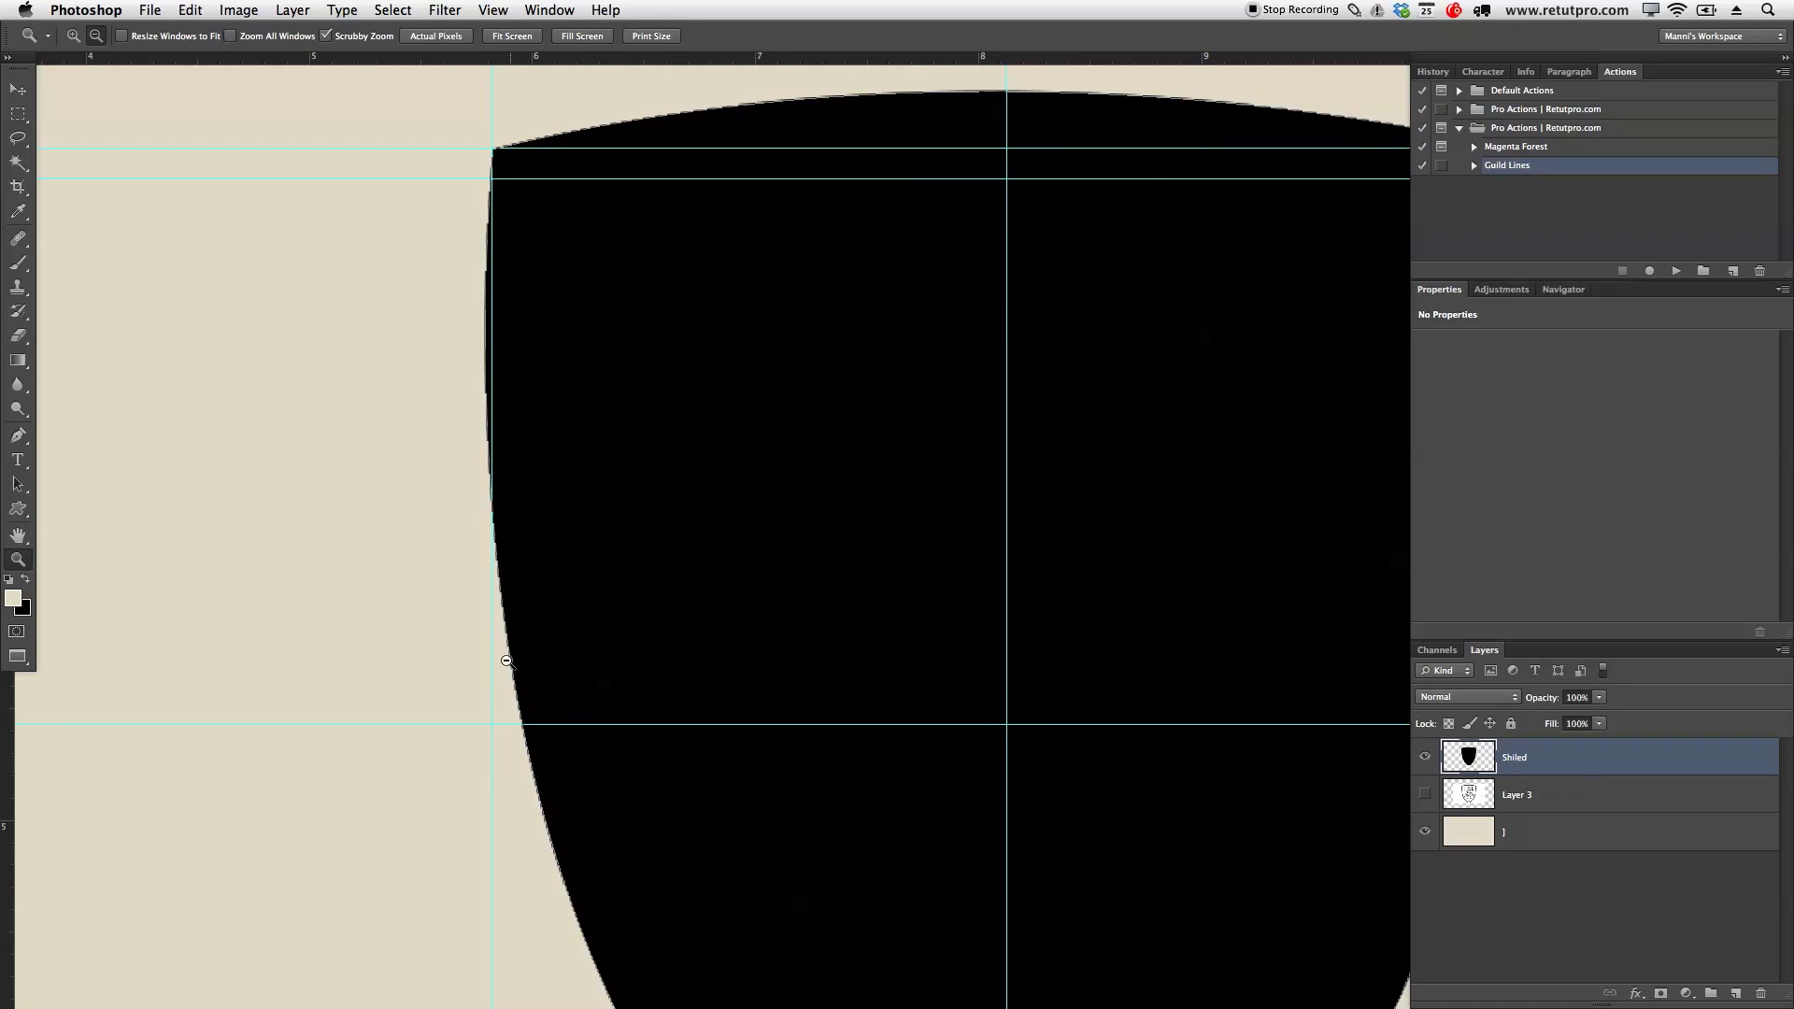
Show the Layer 3 badge artwork again and rename its layer Basic
alt+click(714, 585)
drag(1009, 569, 900, 462)
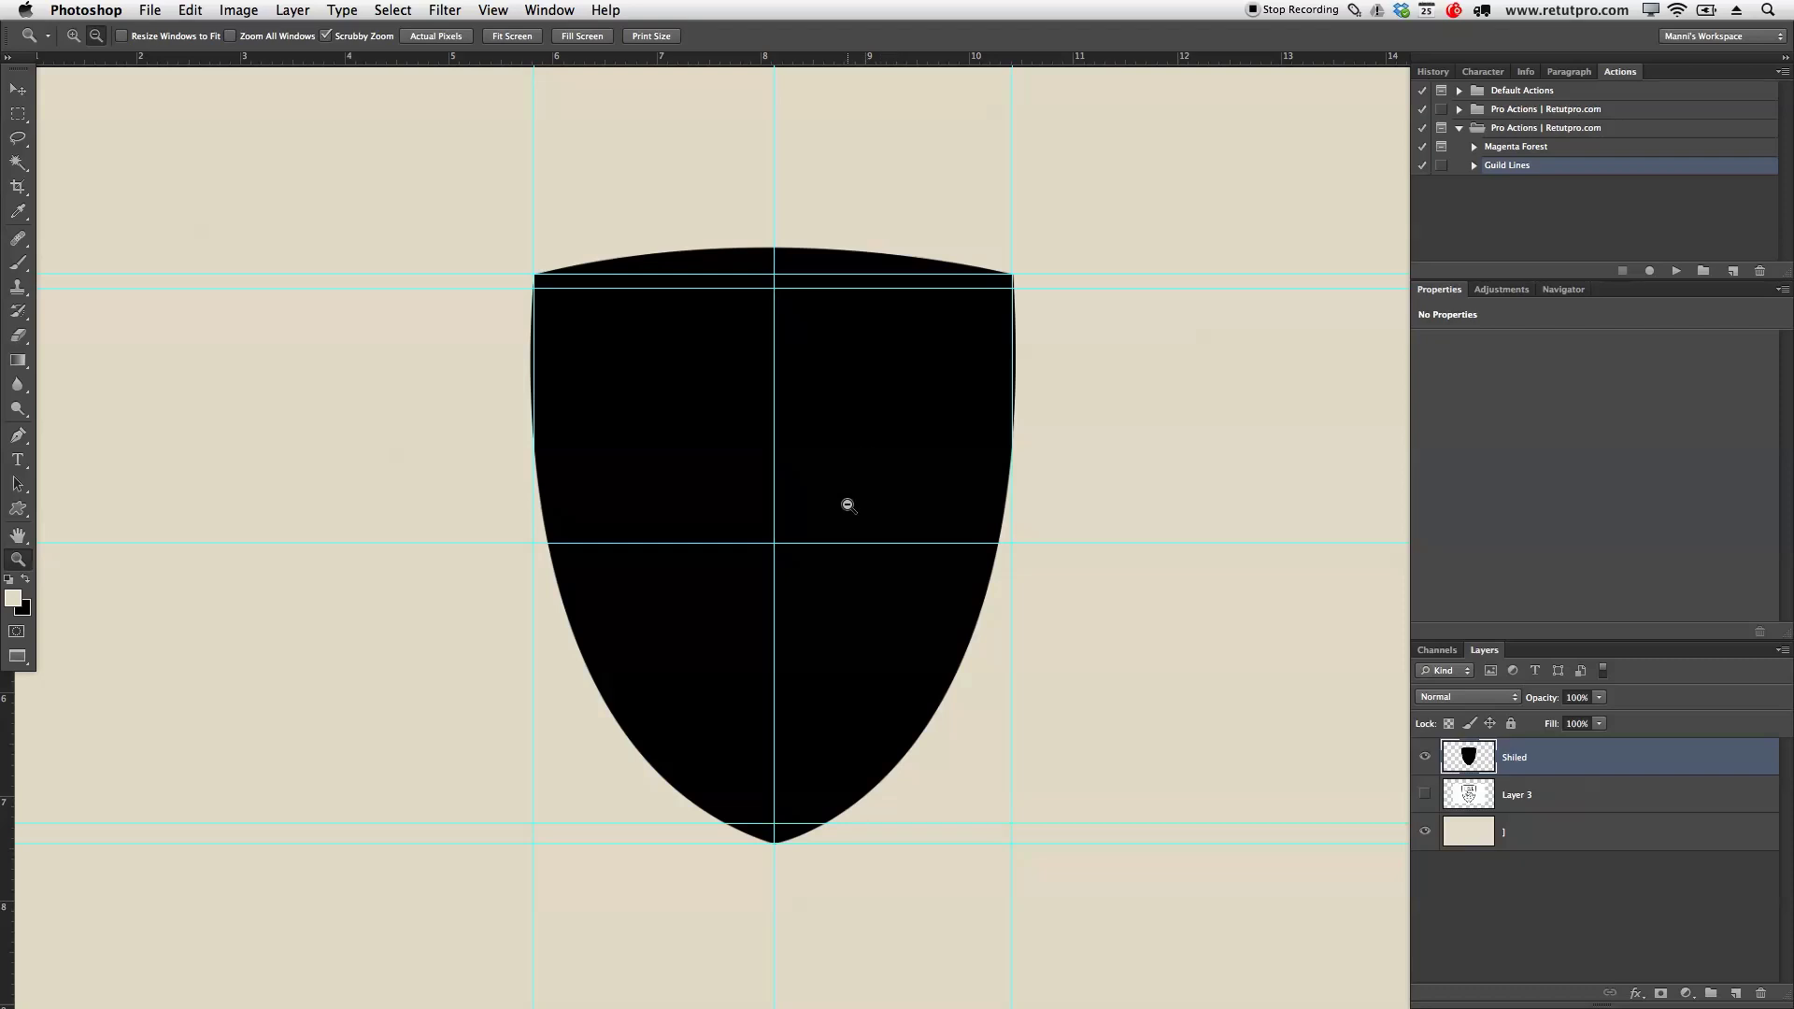
drag(856, 507, 1005, 577)
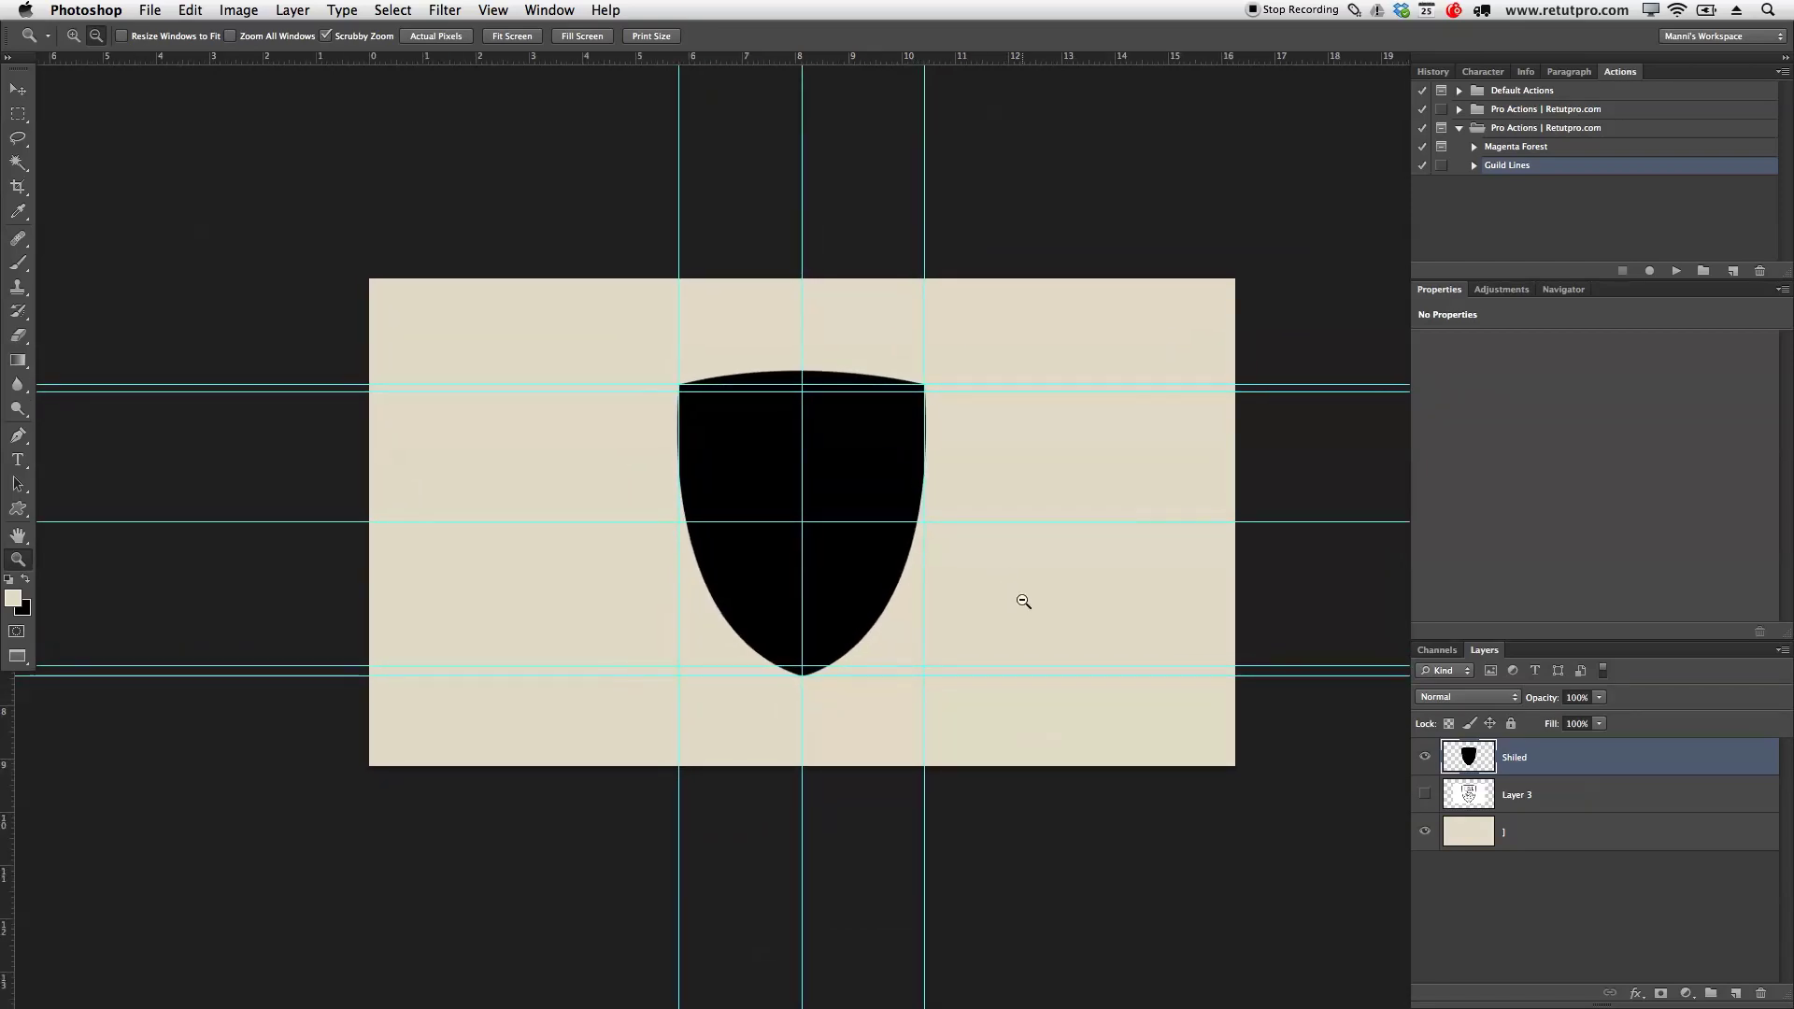
click(1518, 794)
click(1425, 794)
double_click(1522, 794)
text(Basic)
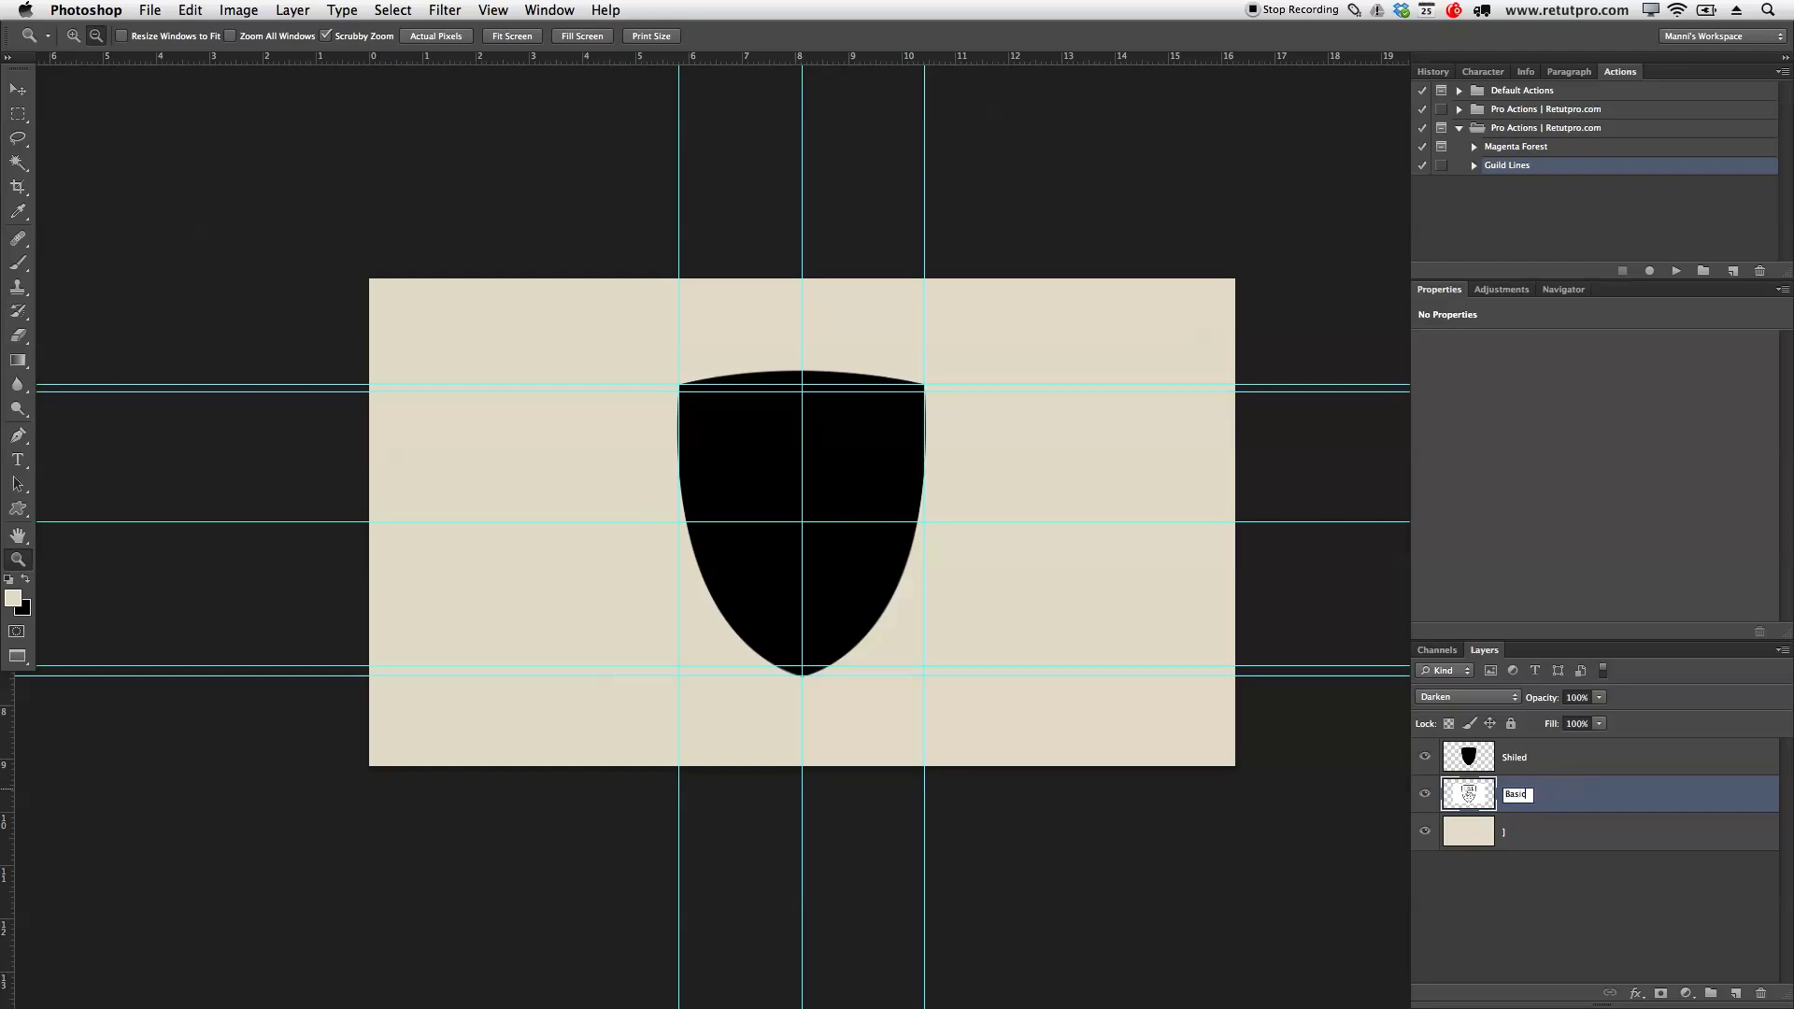
key(Return)
Move the Basic badge artwork to the left of the black shield, and make the Shiled layer active
click(18, 89)
drag(858, 528, 558, 547)
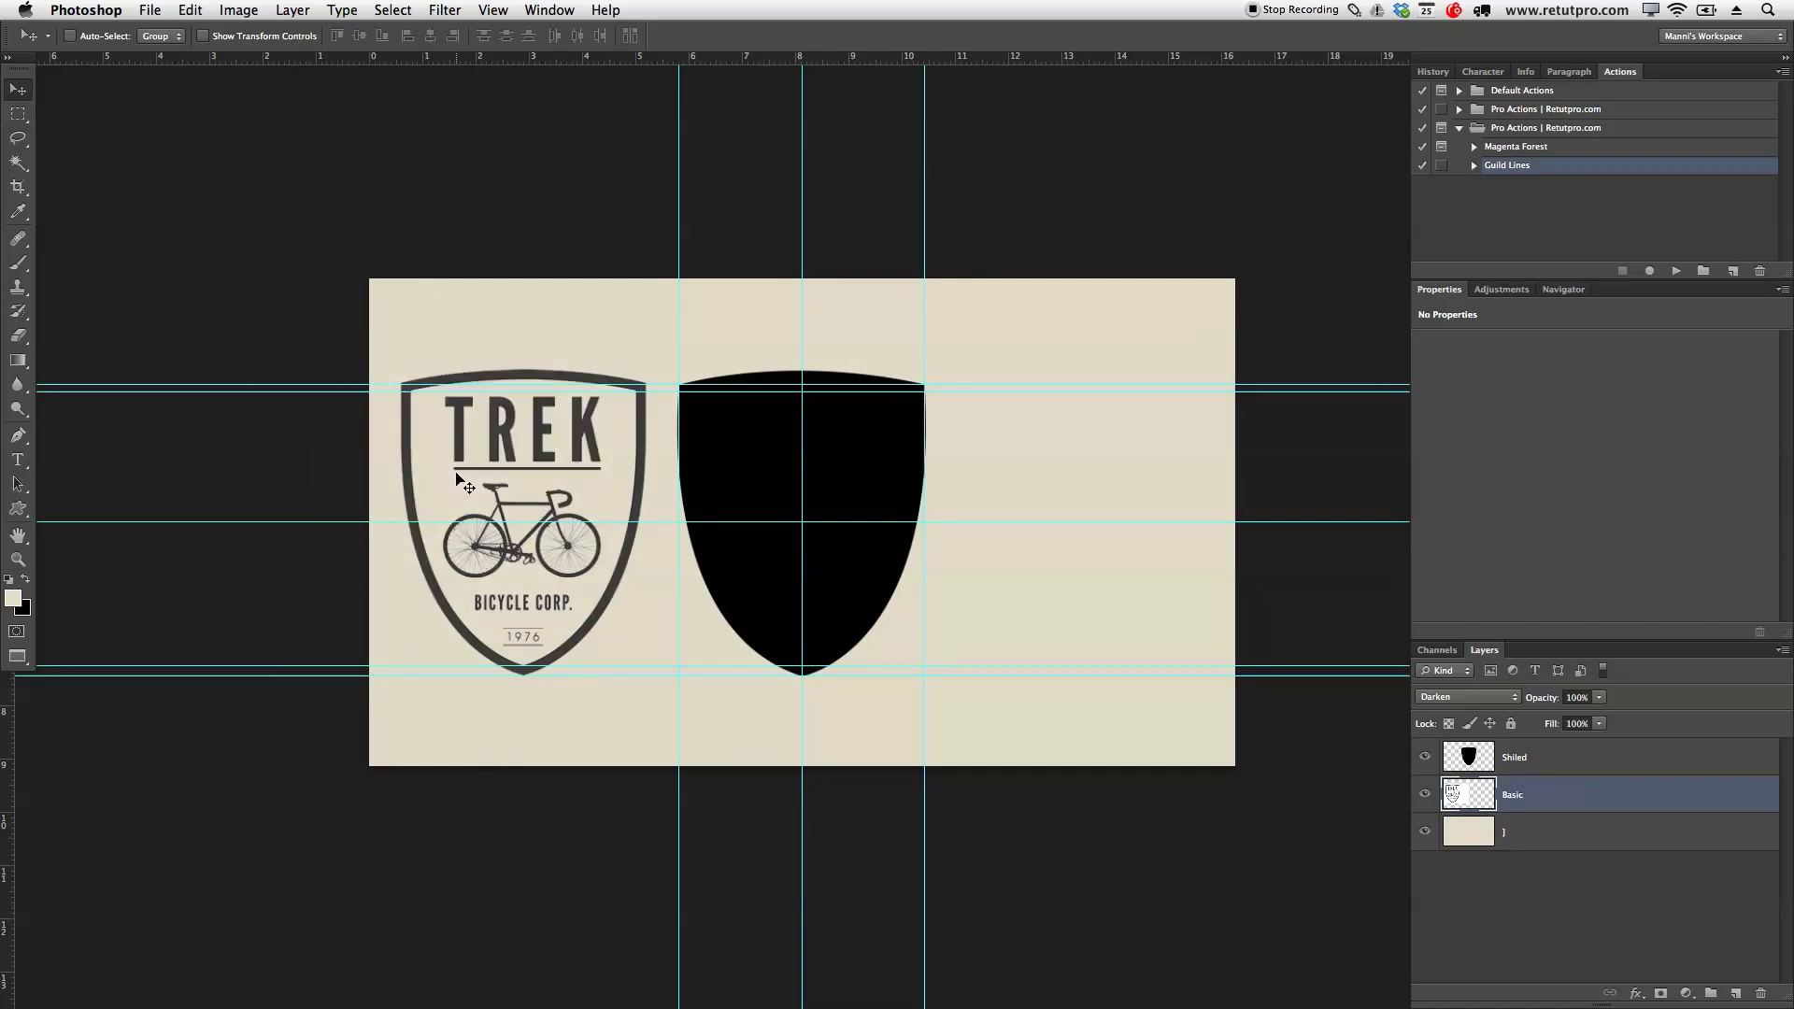
click(1533, 764)
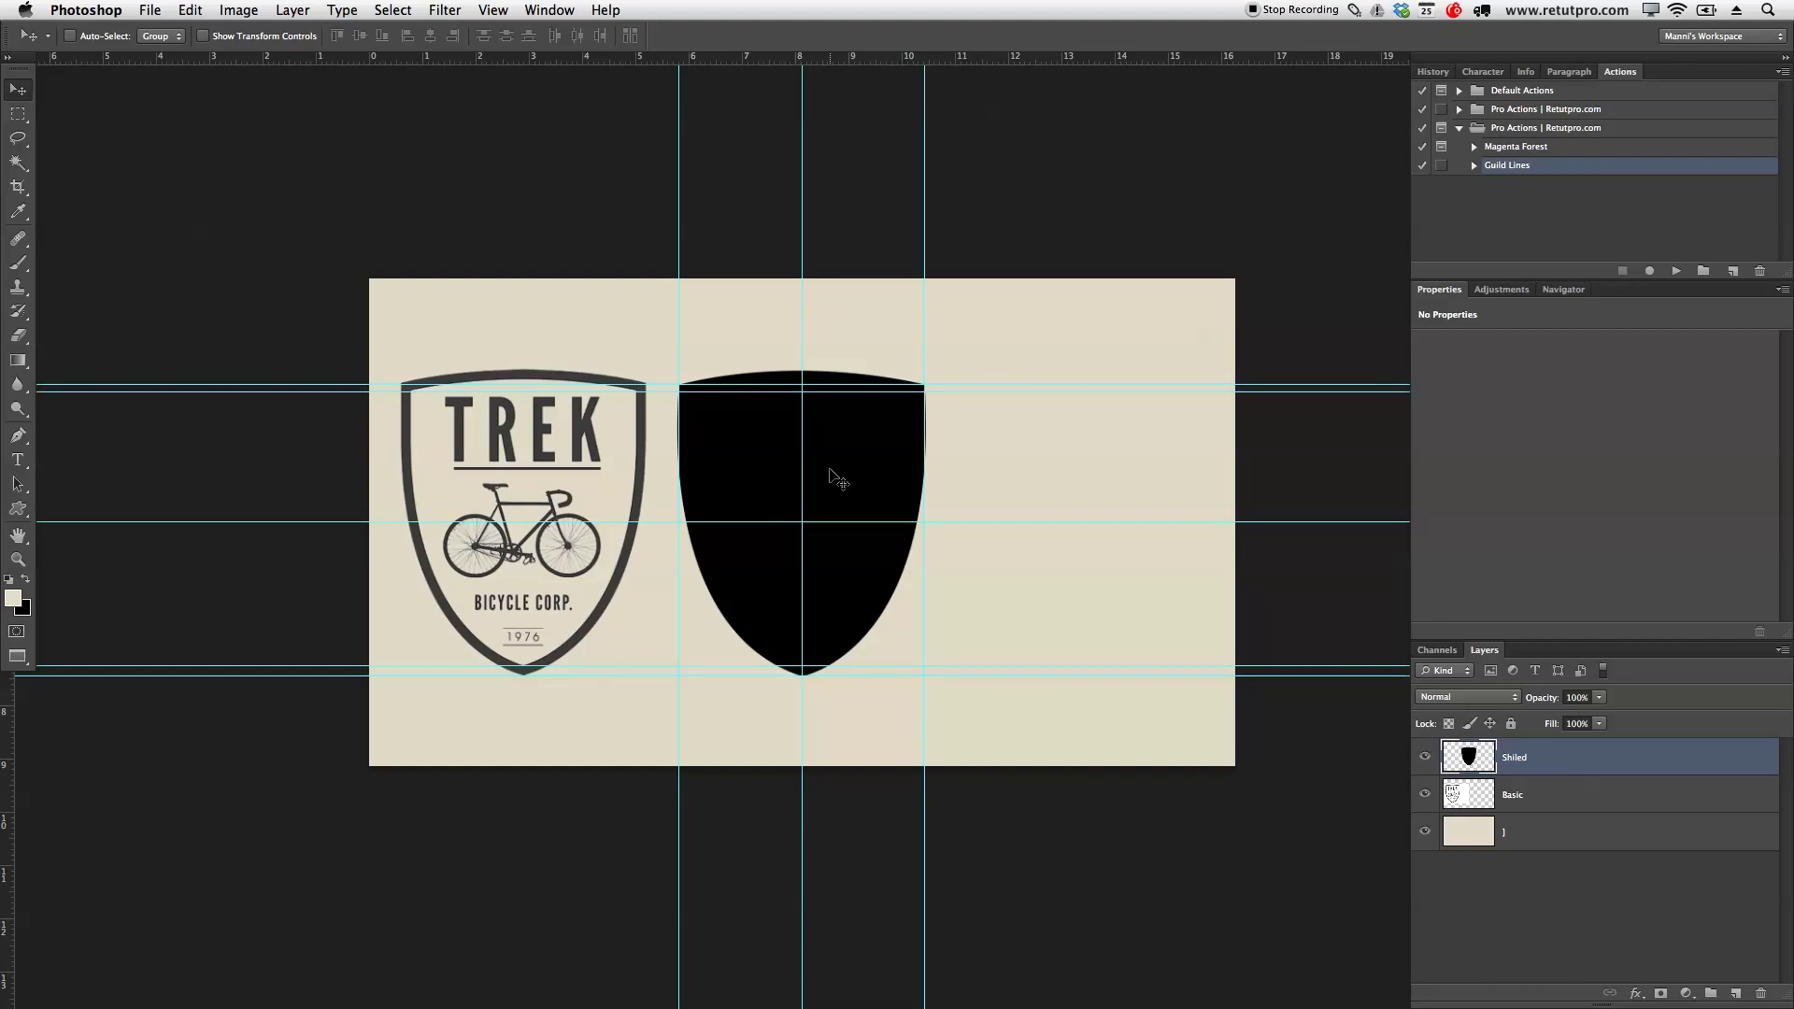
Draw a smaller beige shield, about 421 by 529 px, over the black shield with the saved custom shield shape
key(u)
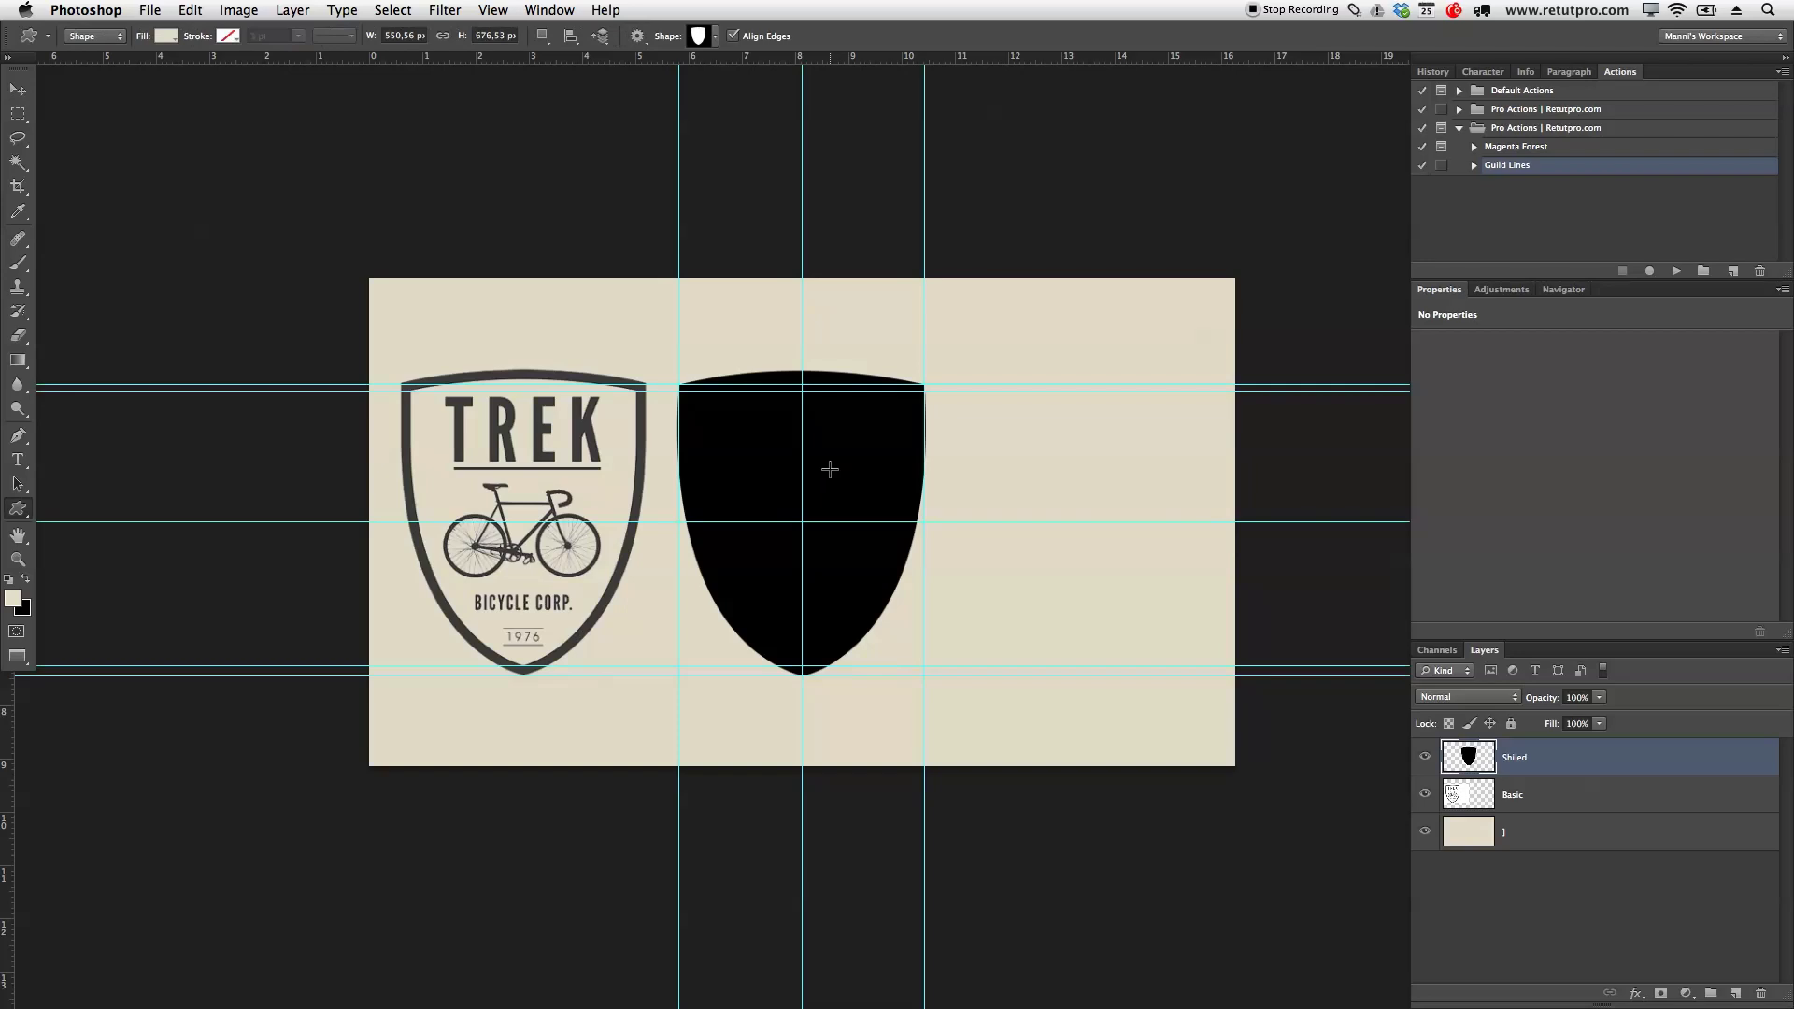
click(19, 511)
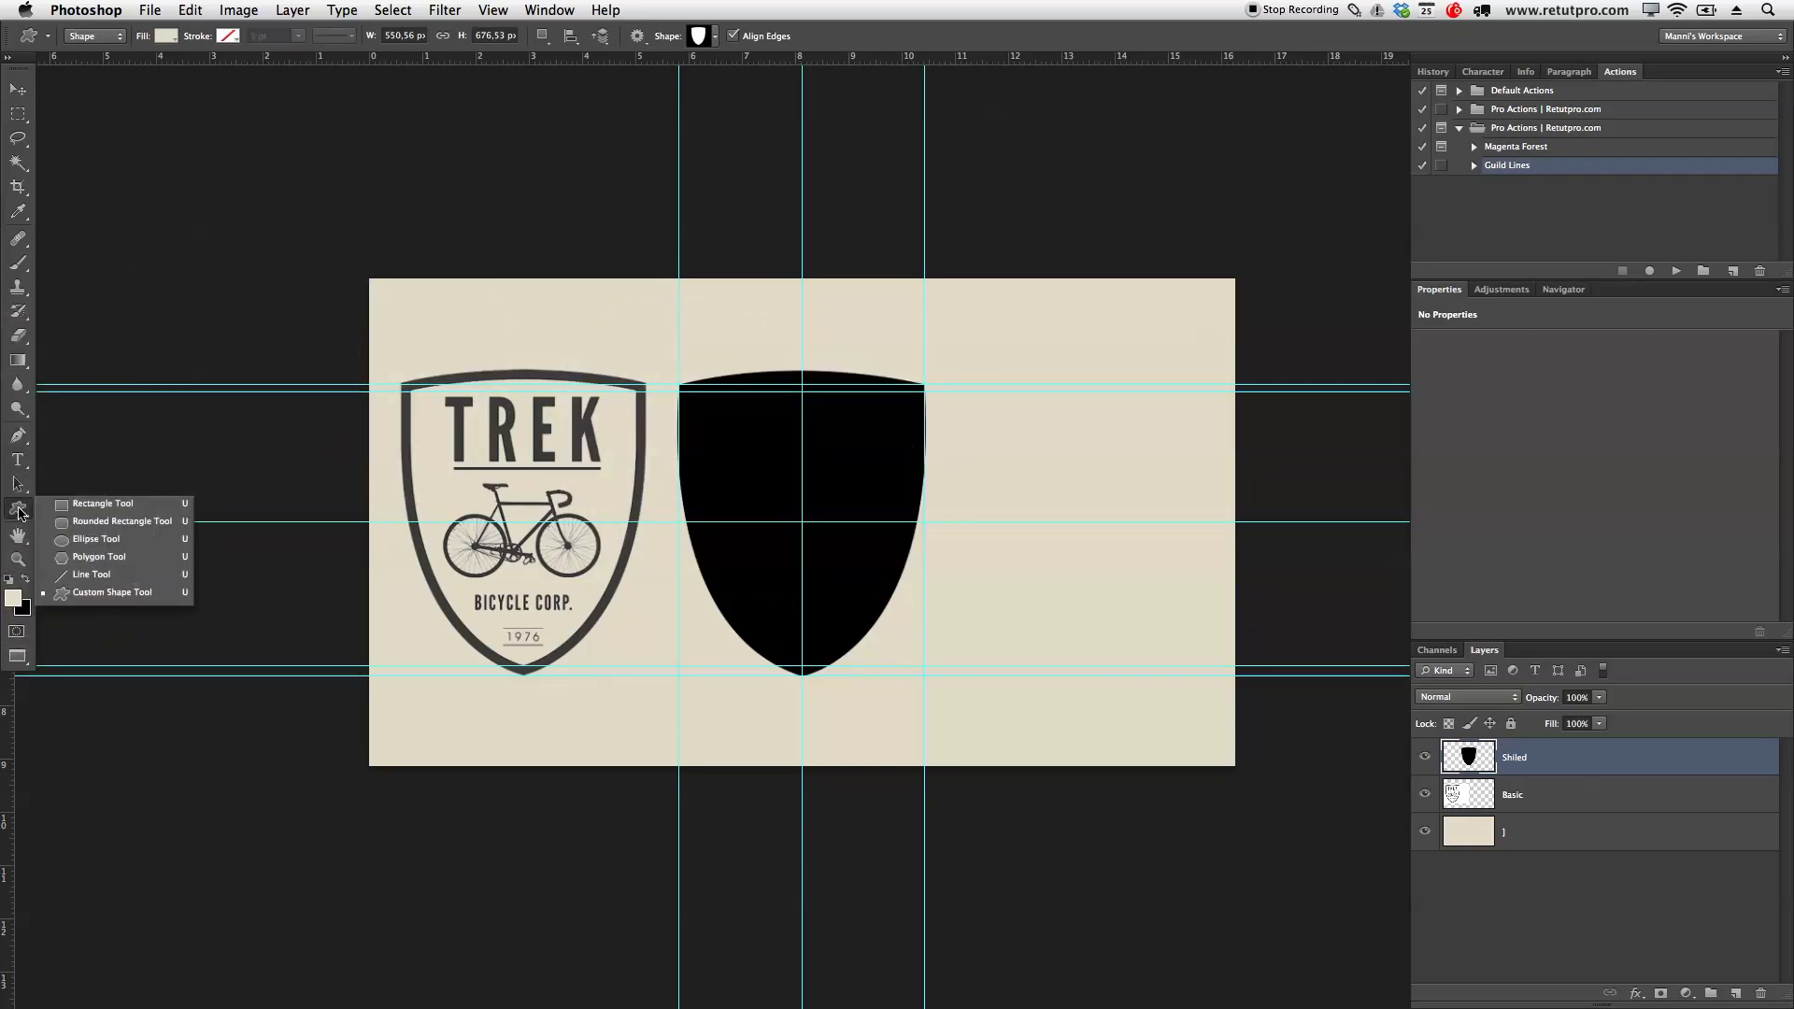
click(82, 595)
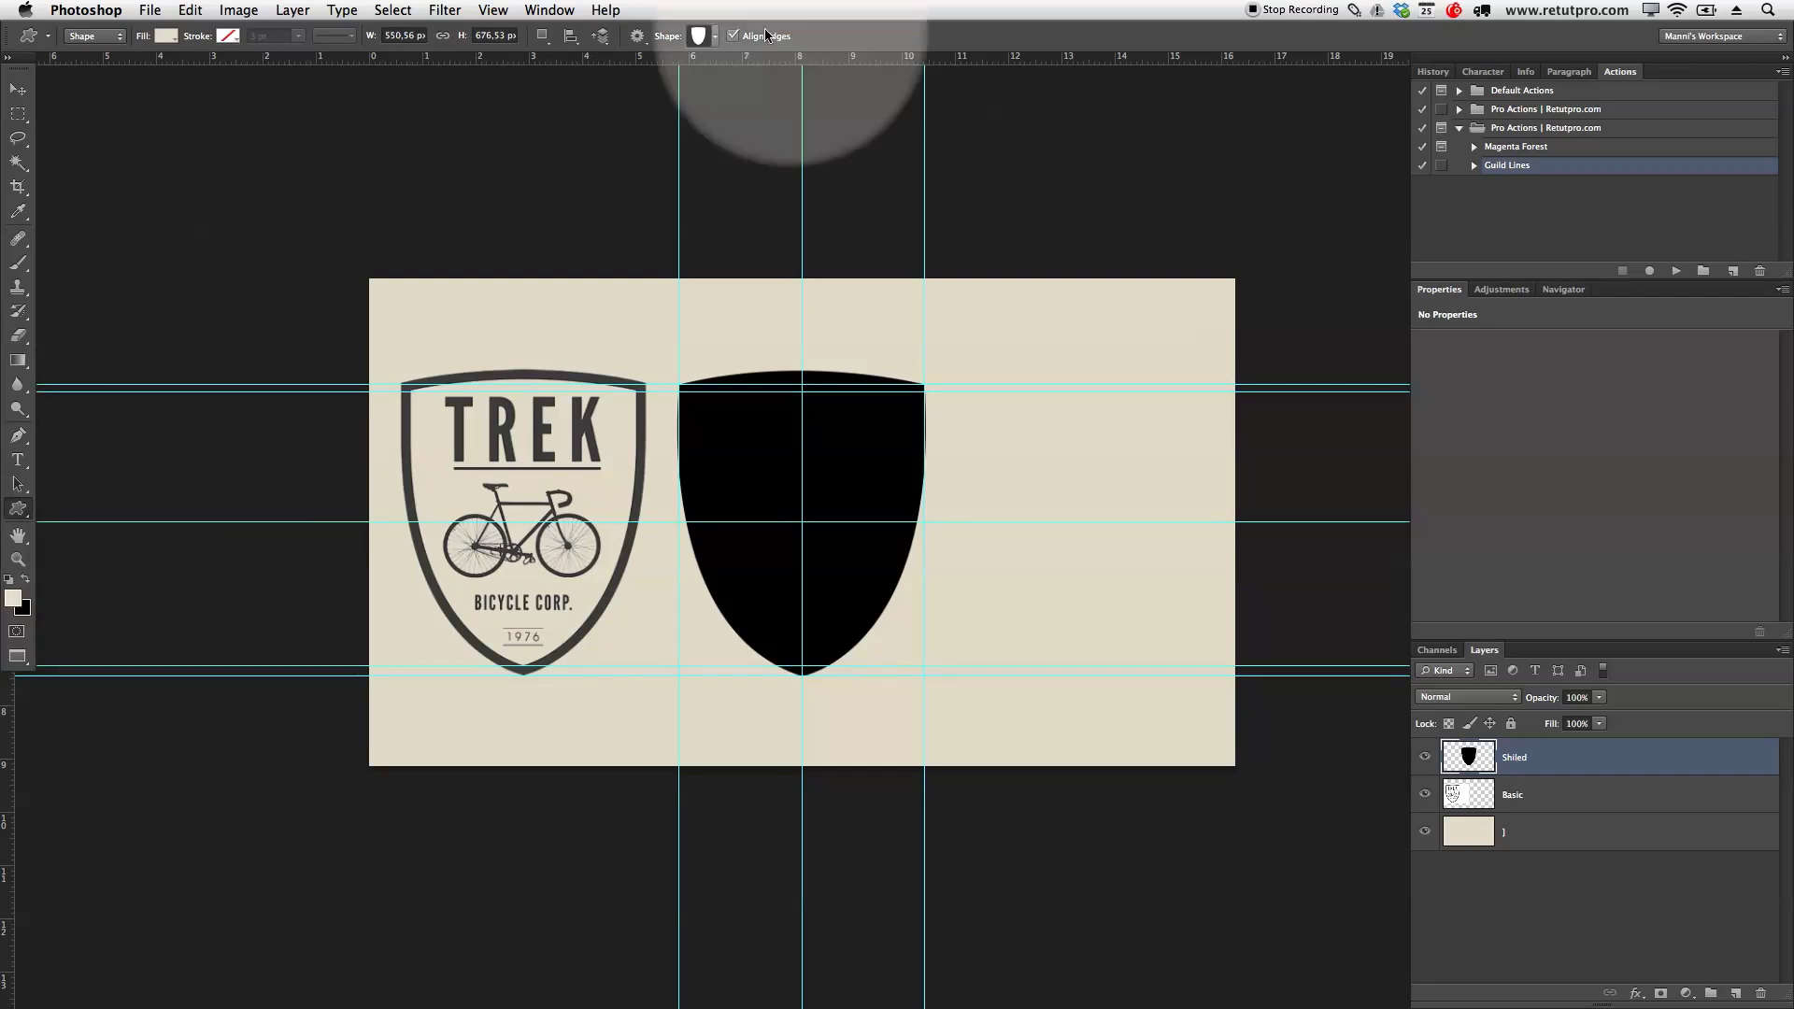
click(717, 38)
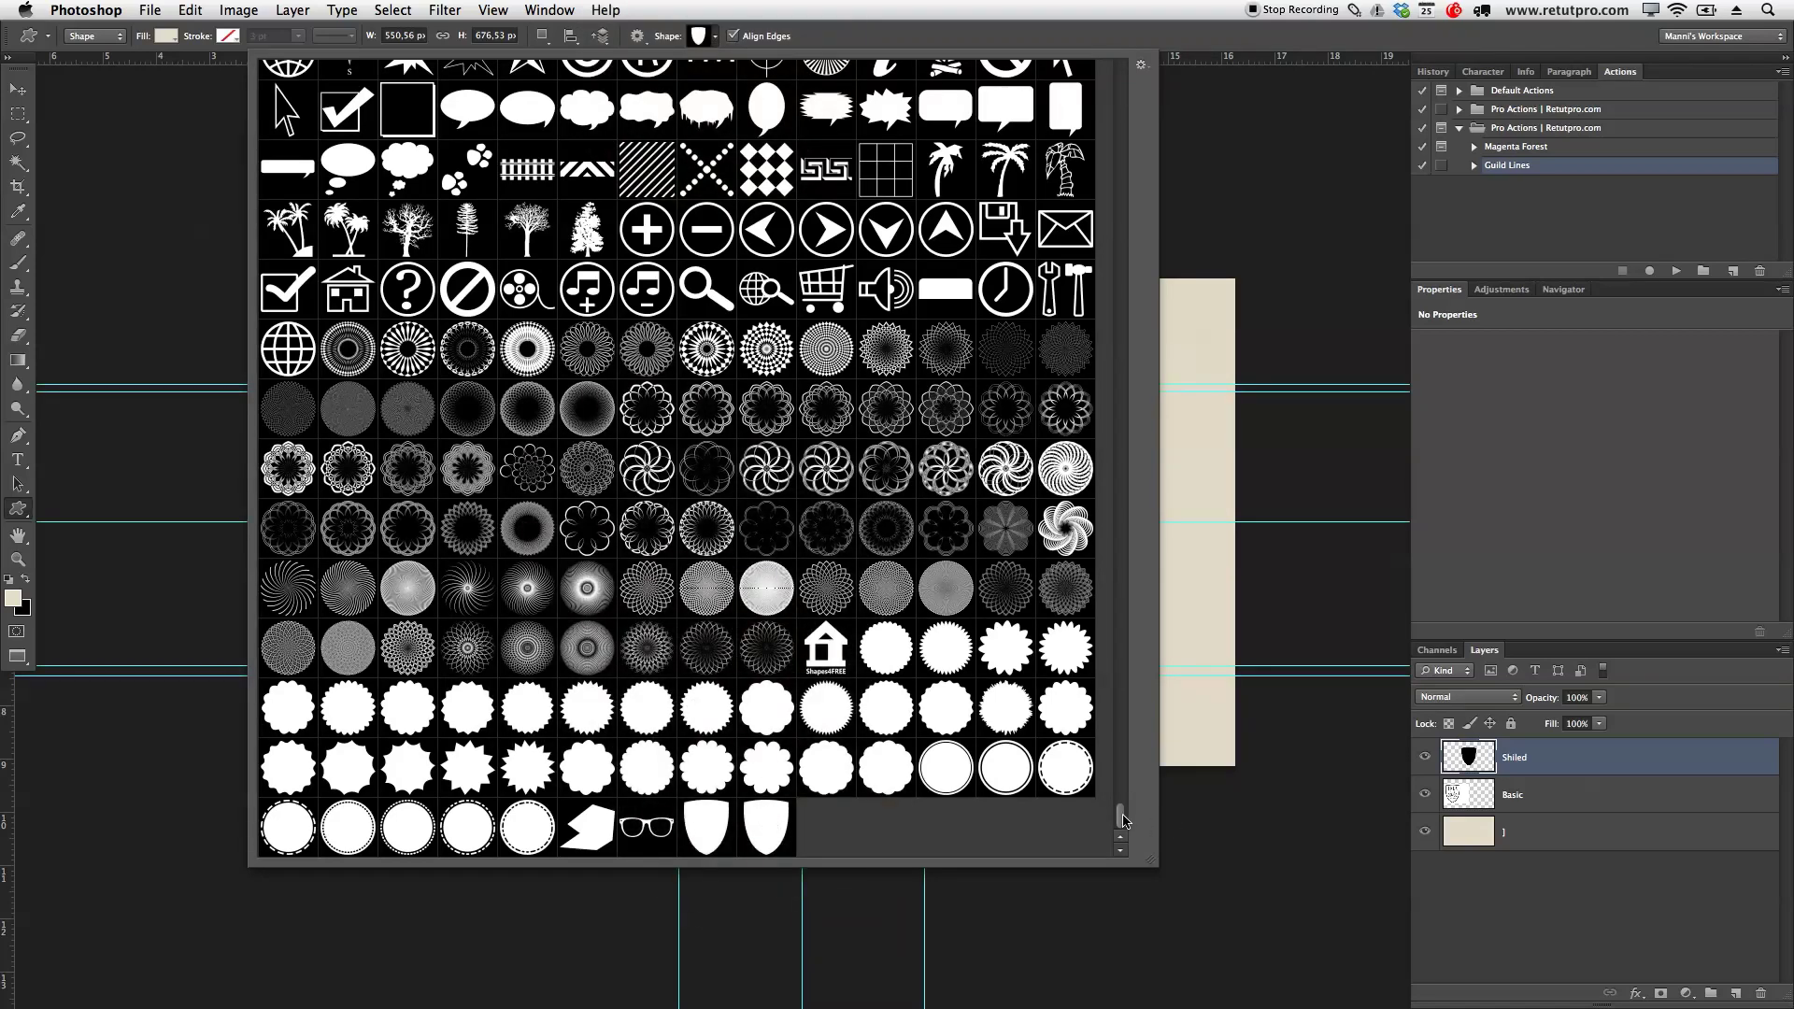
scroll(1124, 820, up, 10)
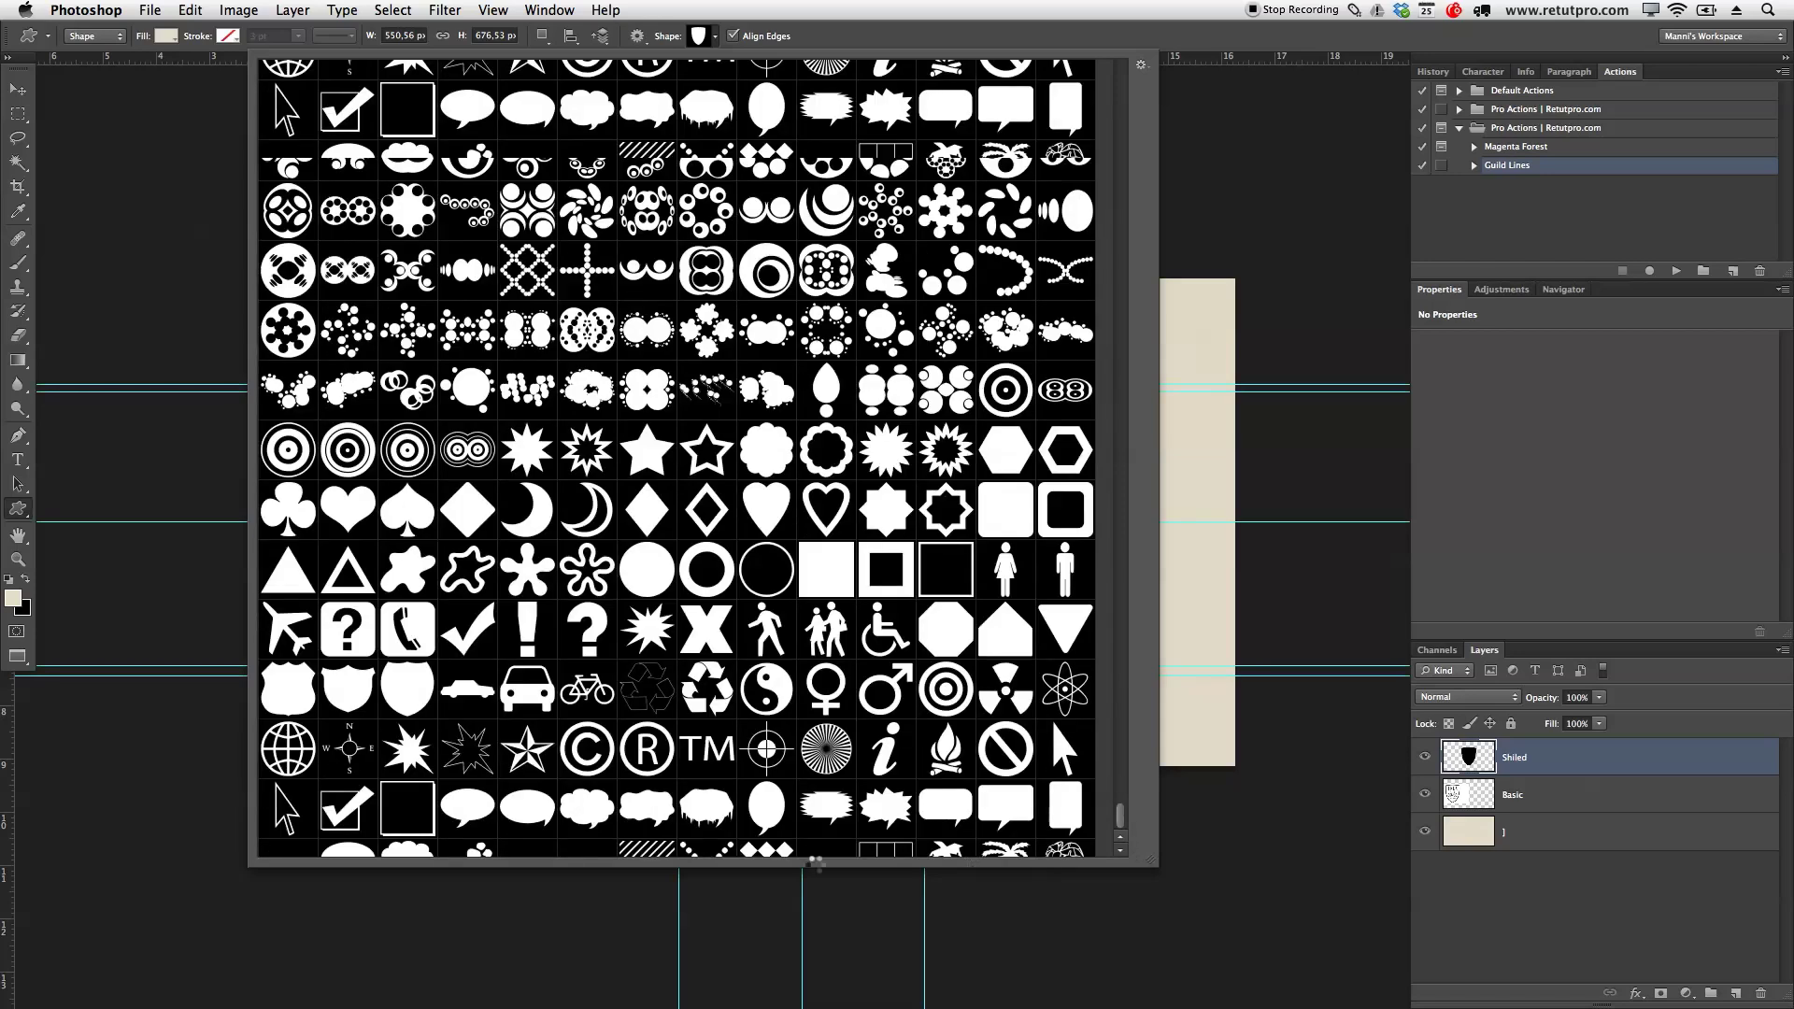
scroll(808, 854, down, 5)
click(761, 827)
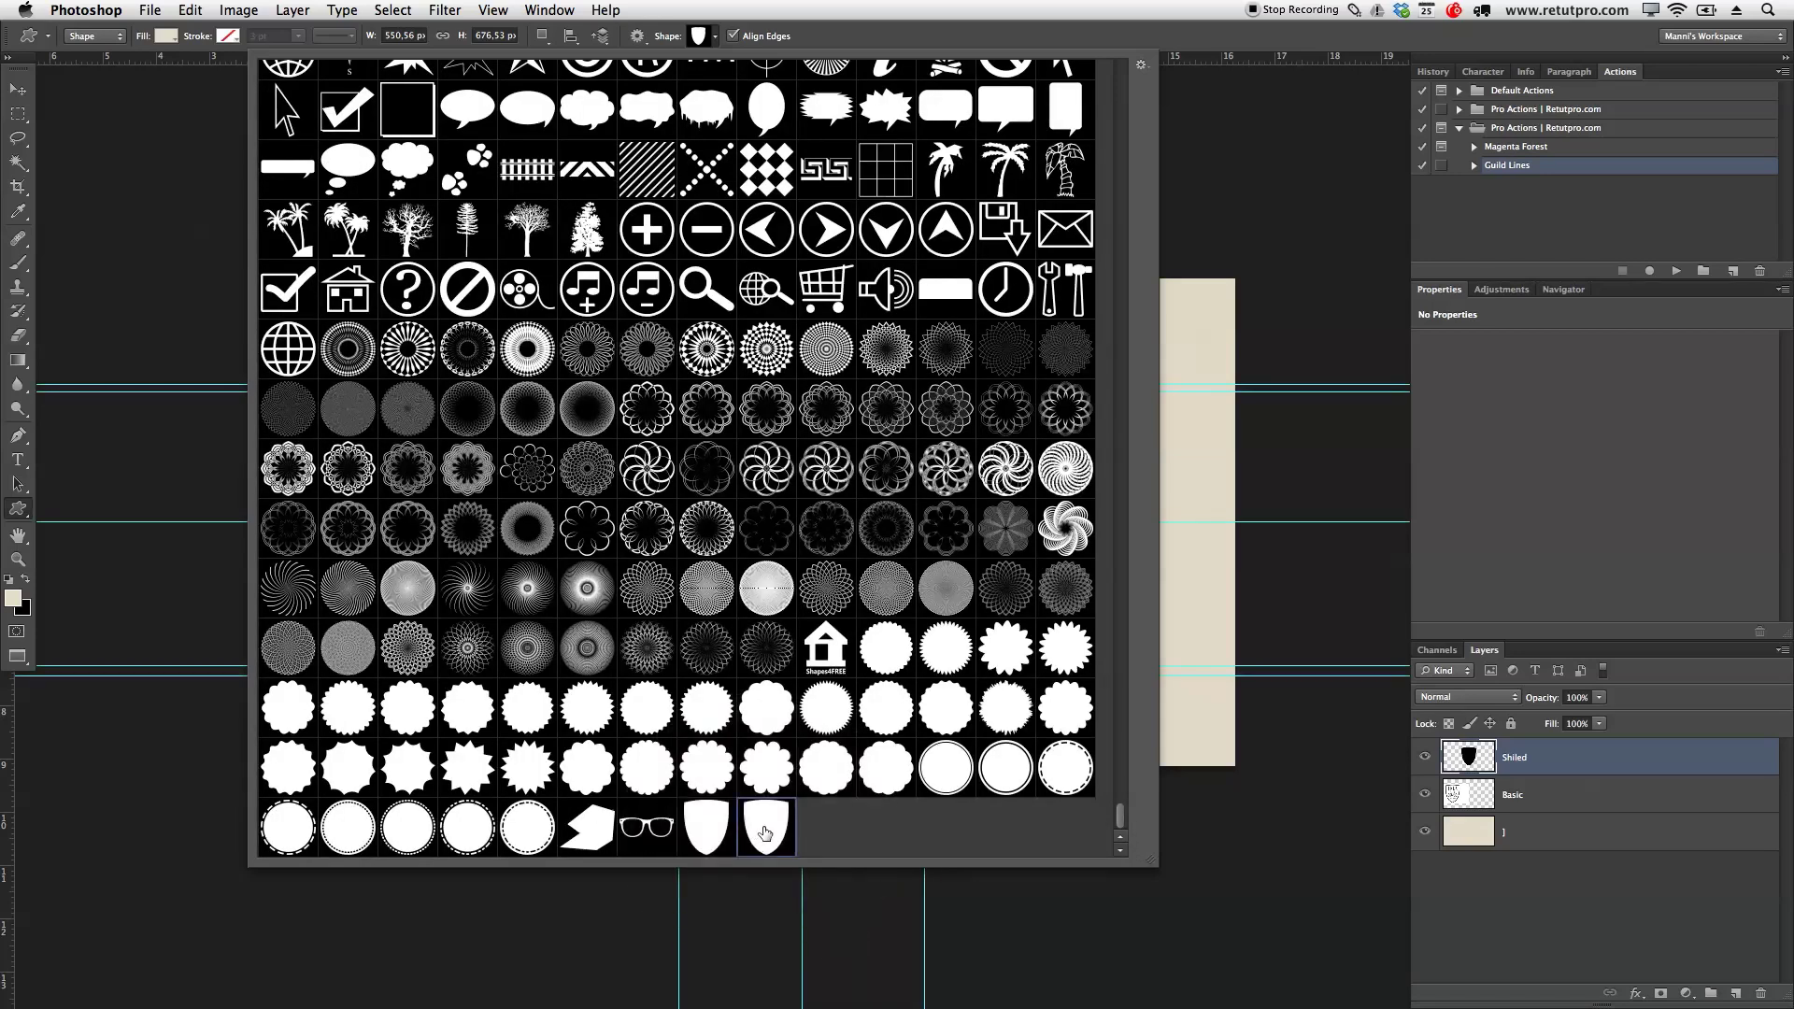
click(765, 828)
click(714, 38)
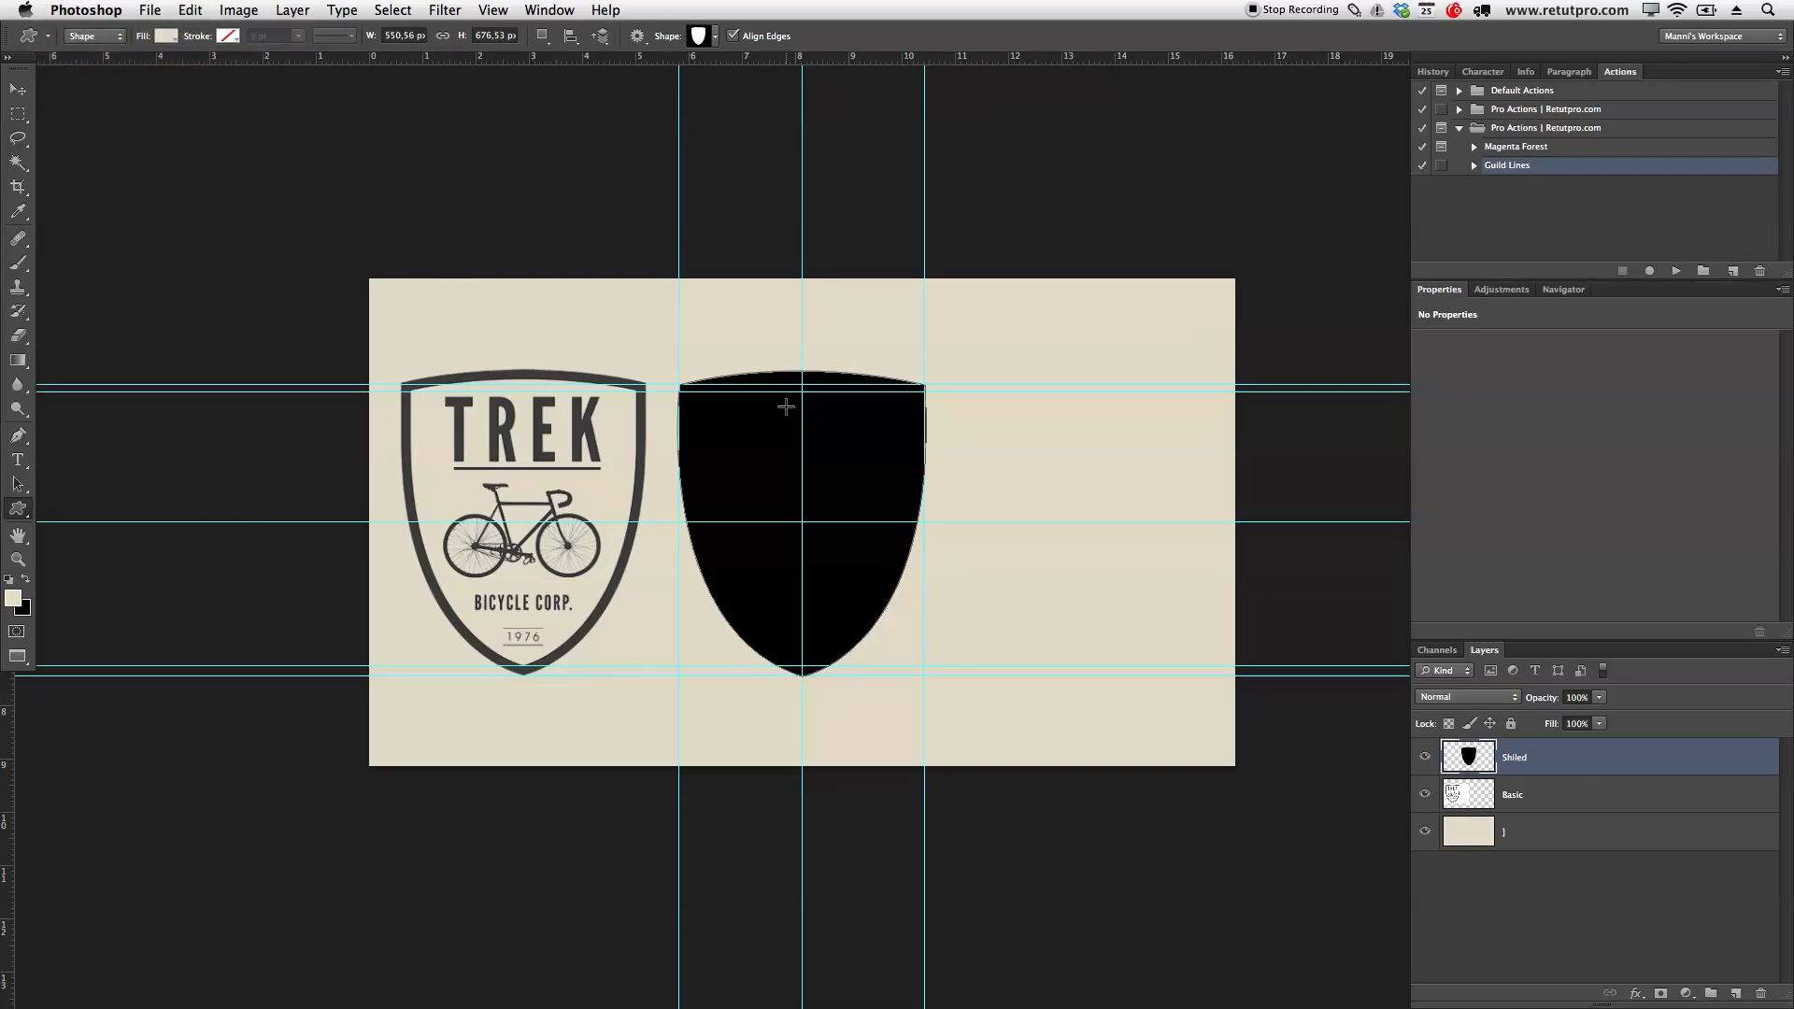
drag(689, 393, 880, 625)
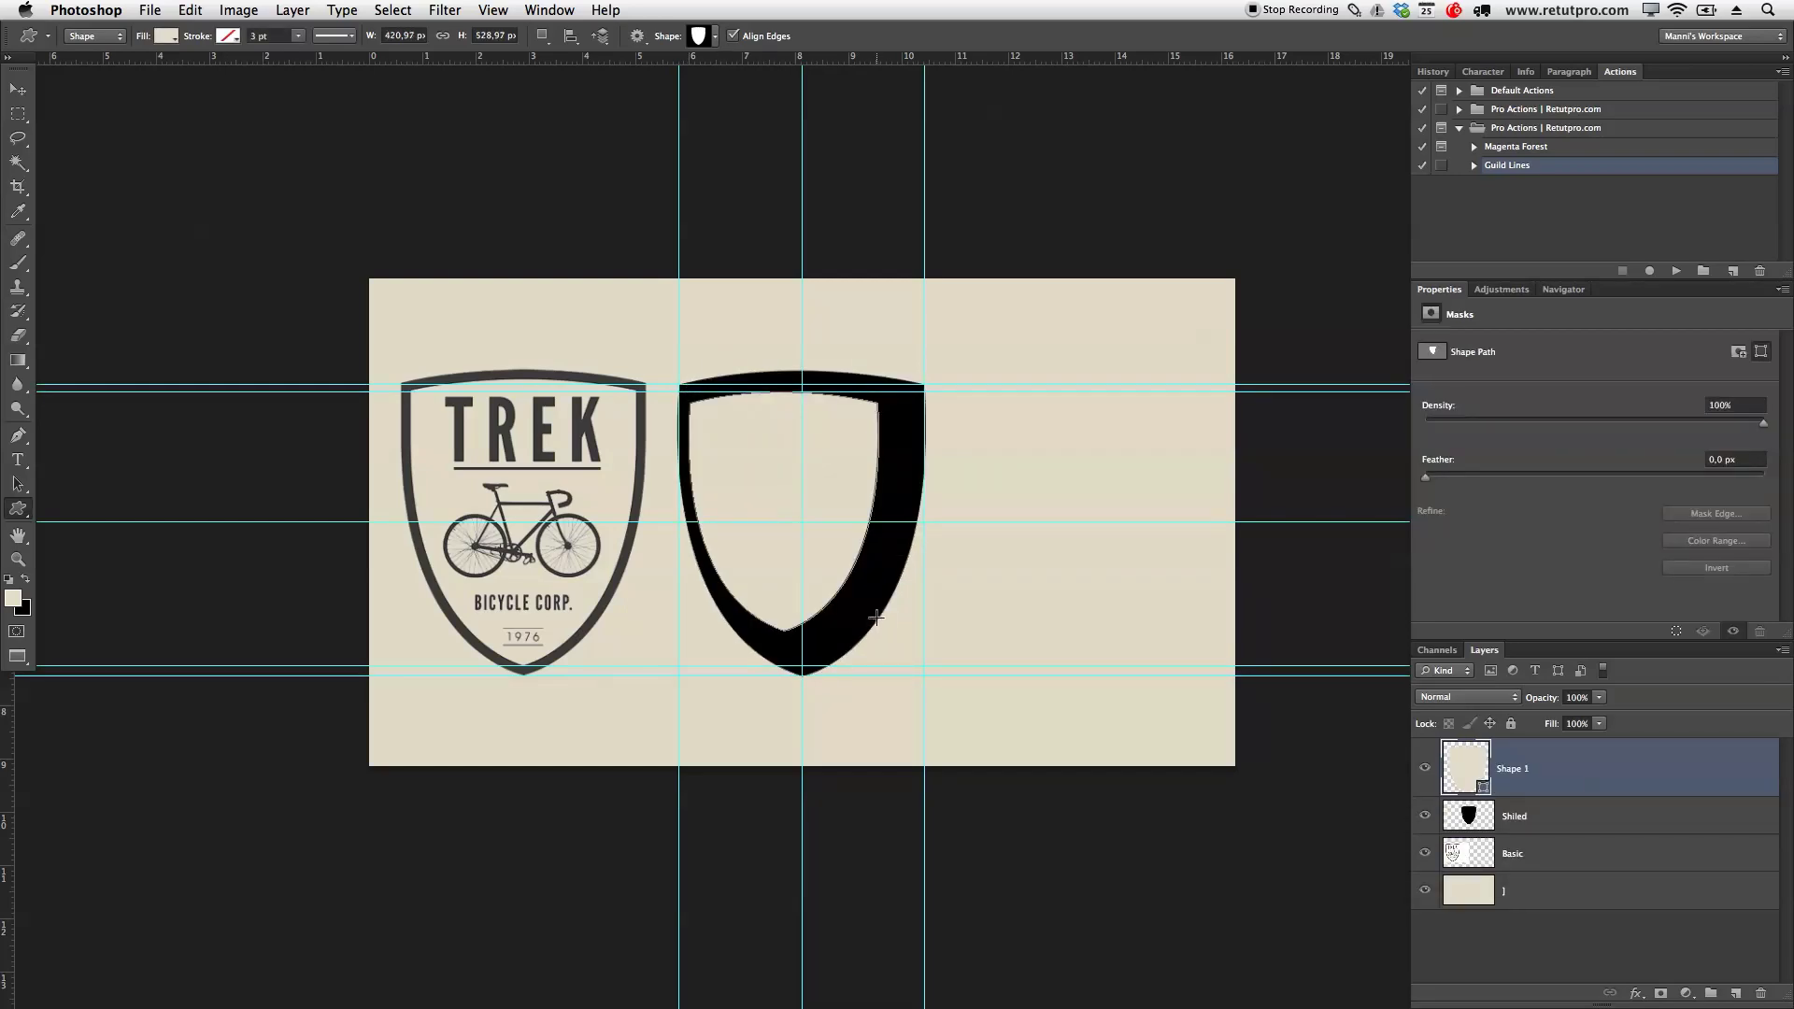
Set the inner shield's fill to the solid beige colour e6dfcd
click(168, 36)
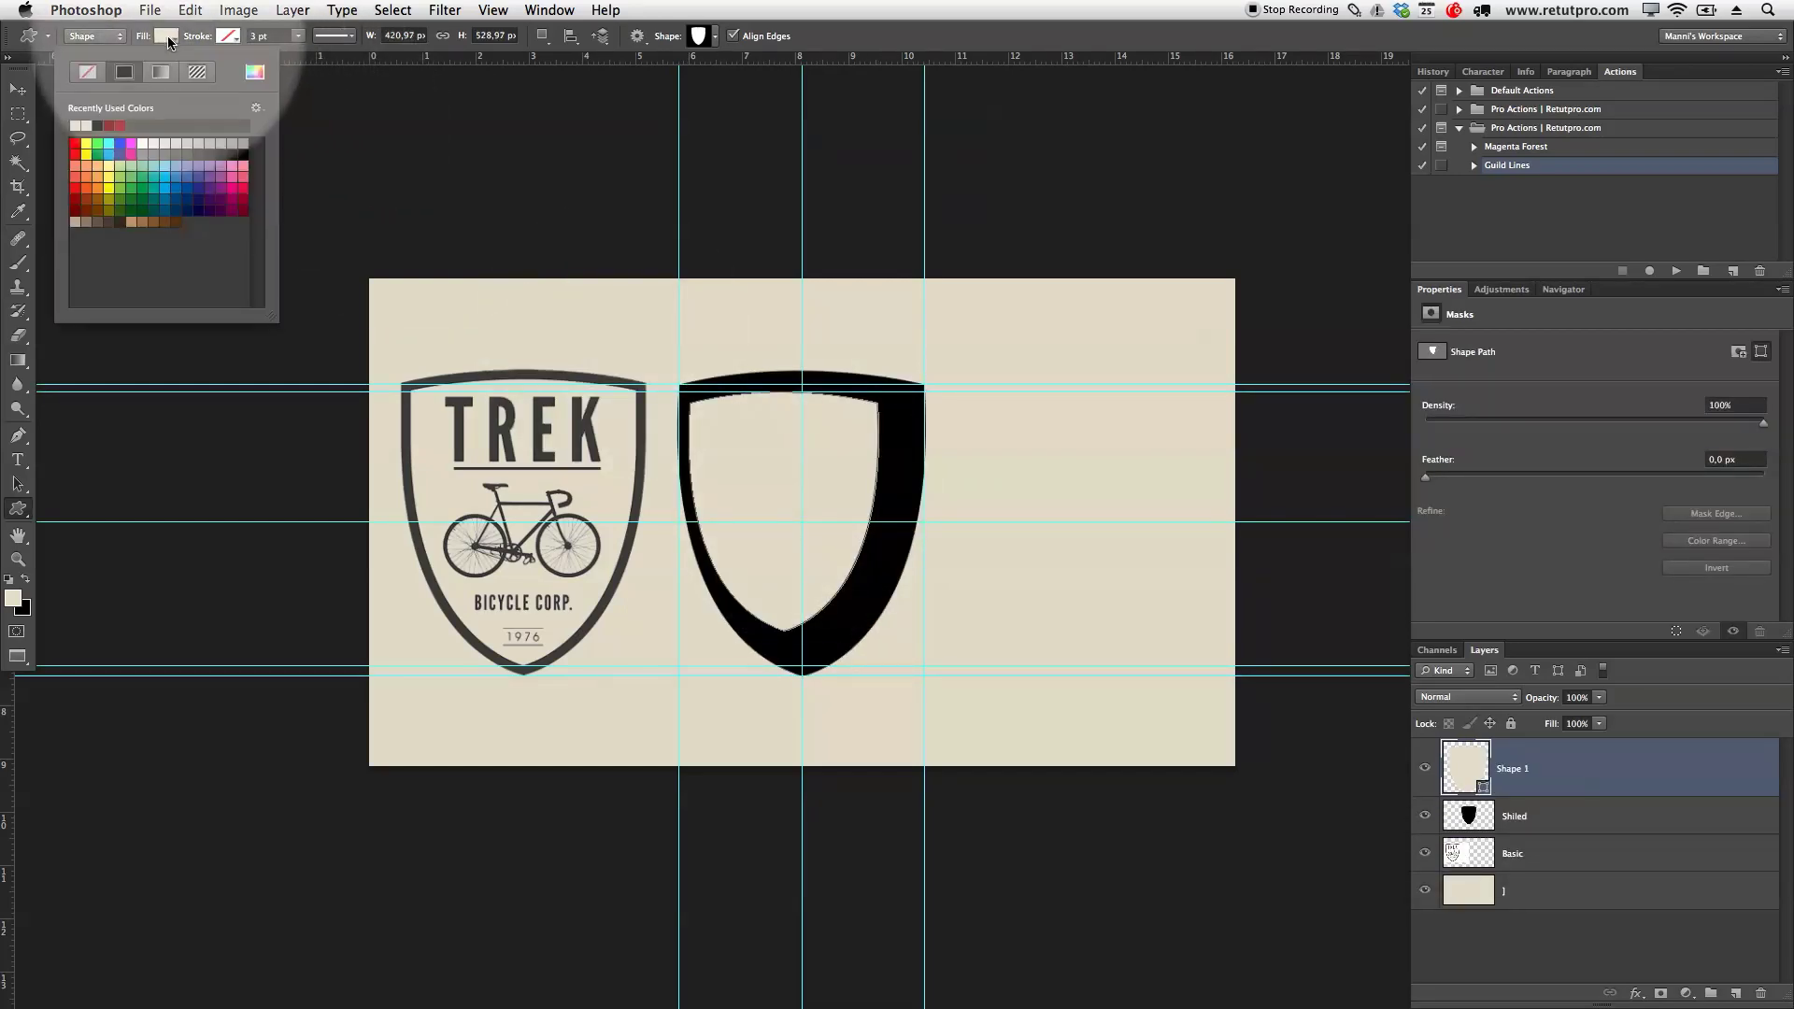
click(87, 72)
click(123, 72)
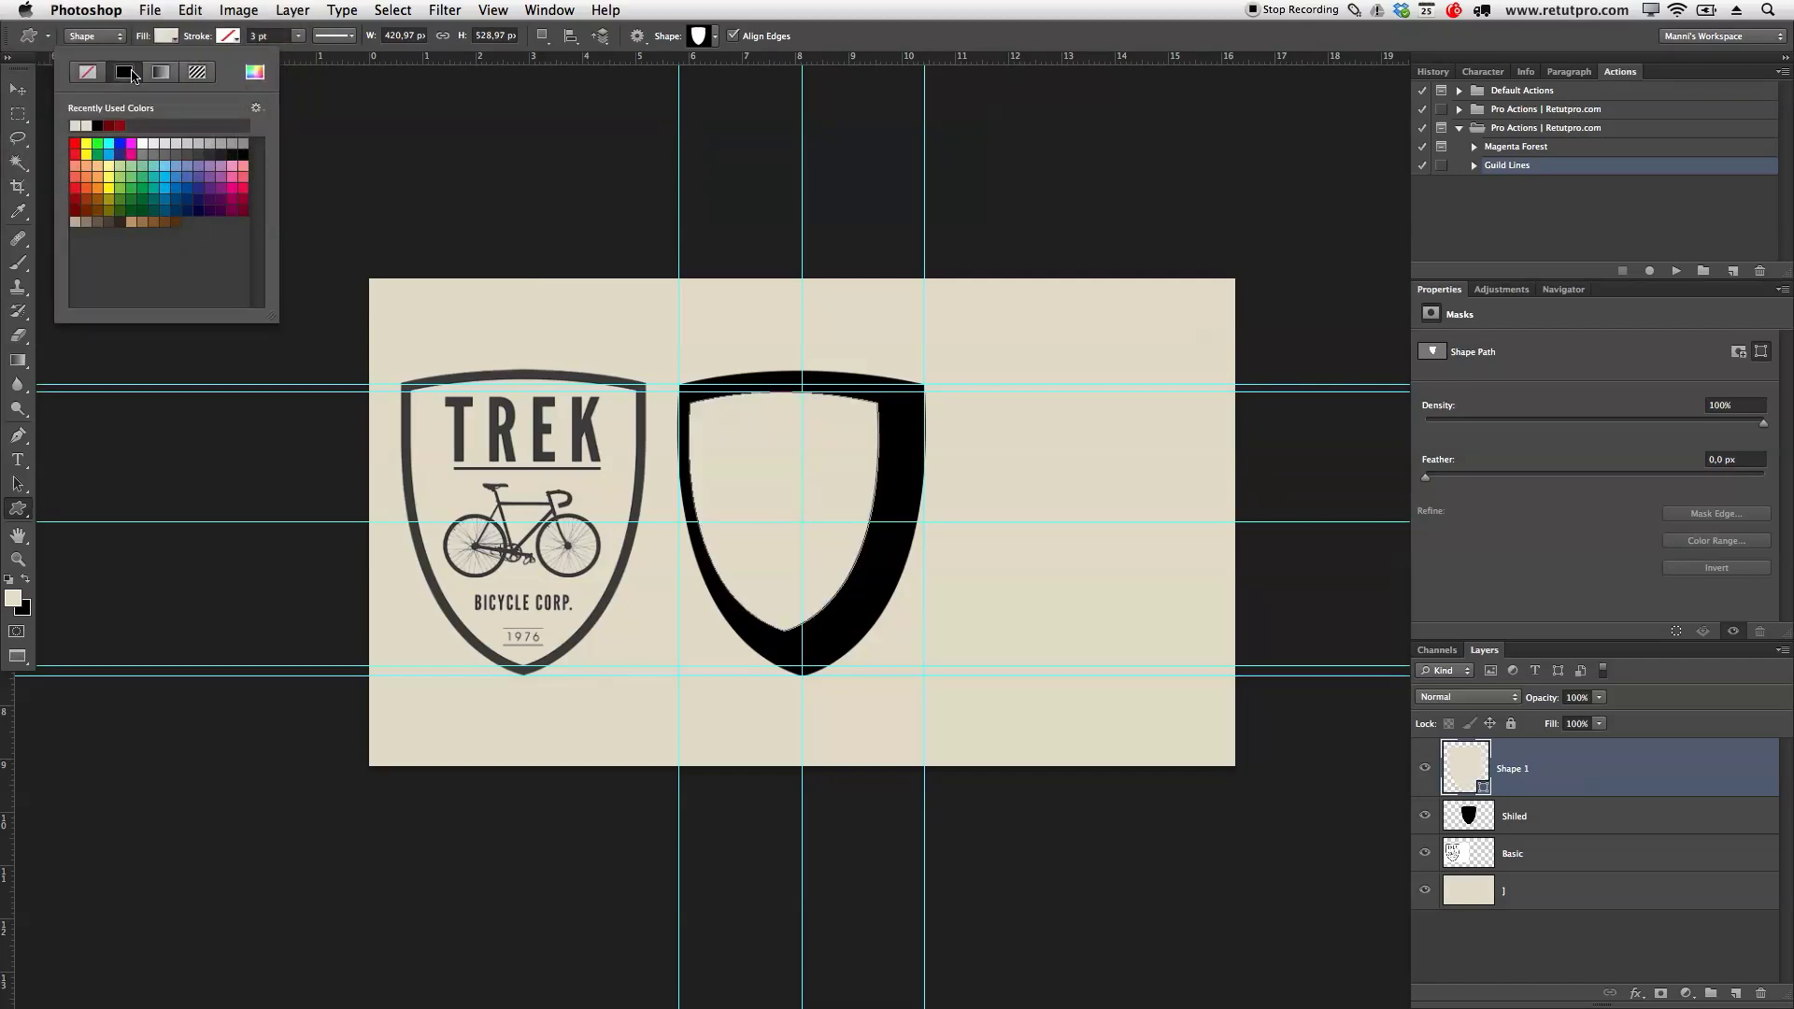
click(124, 72)
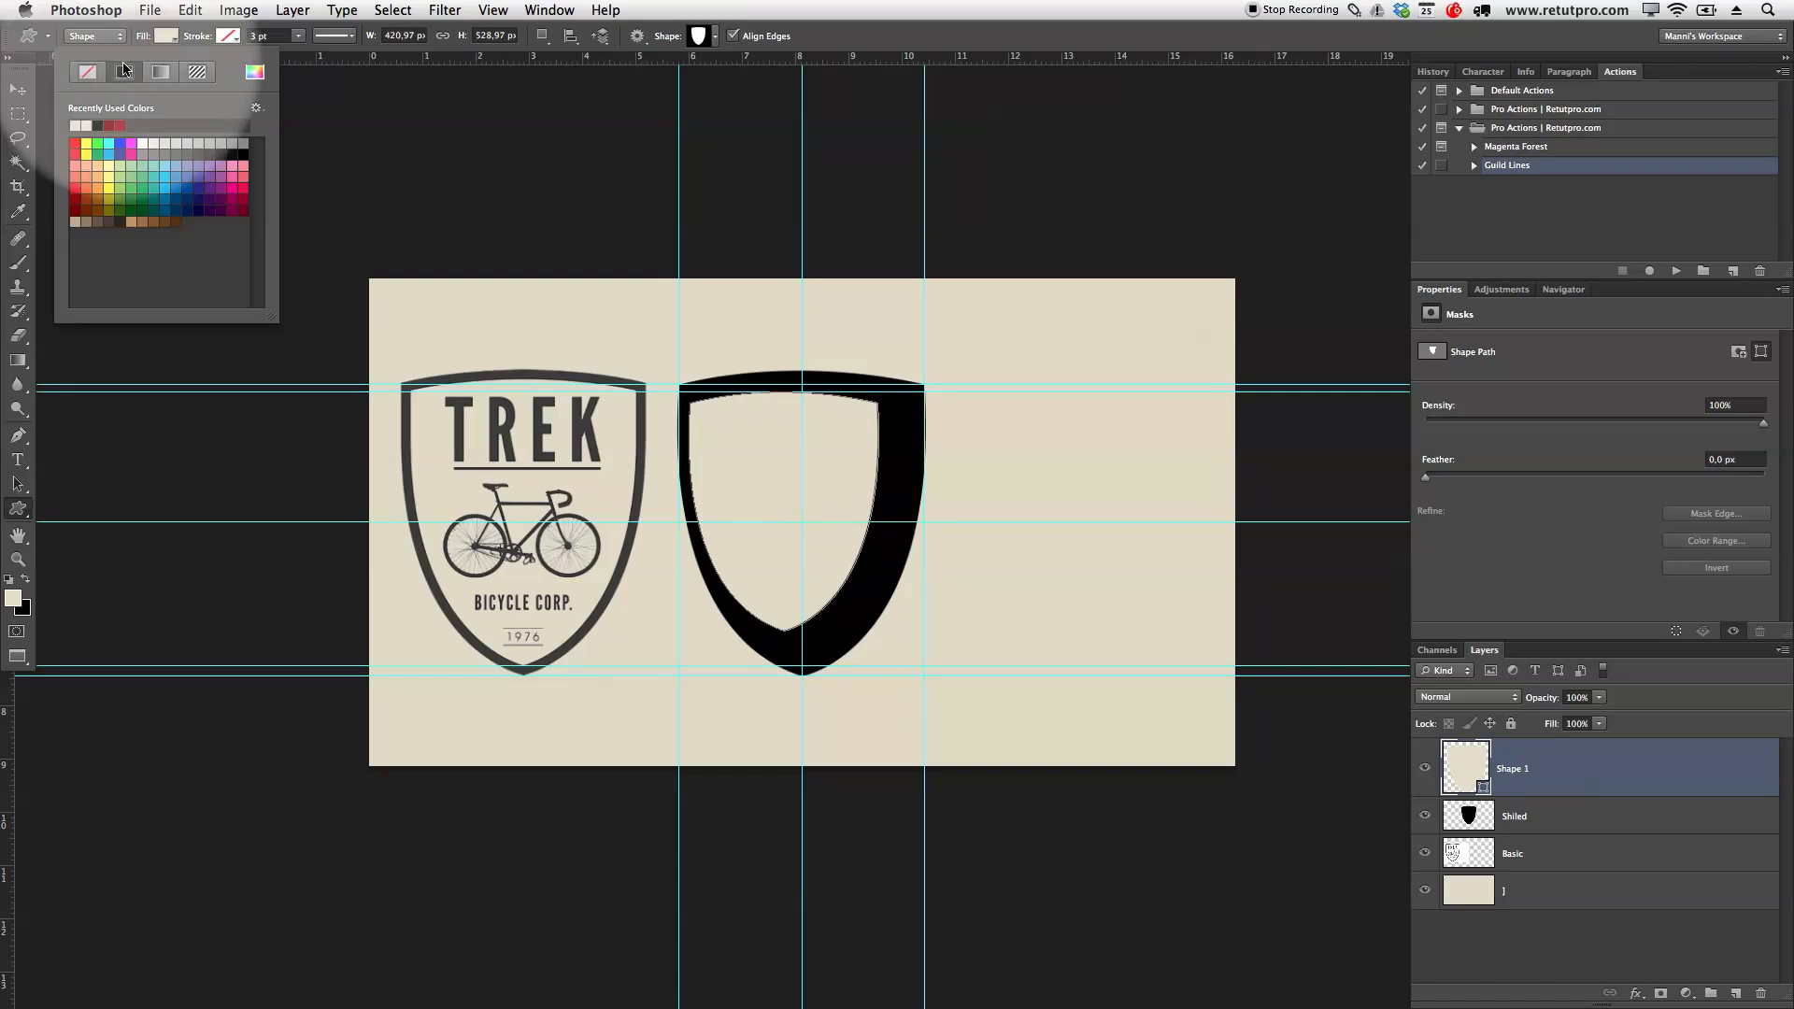
click(254, 73)
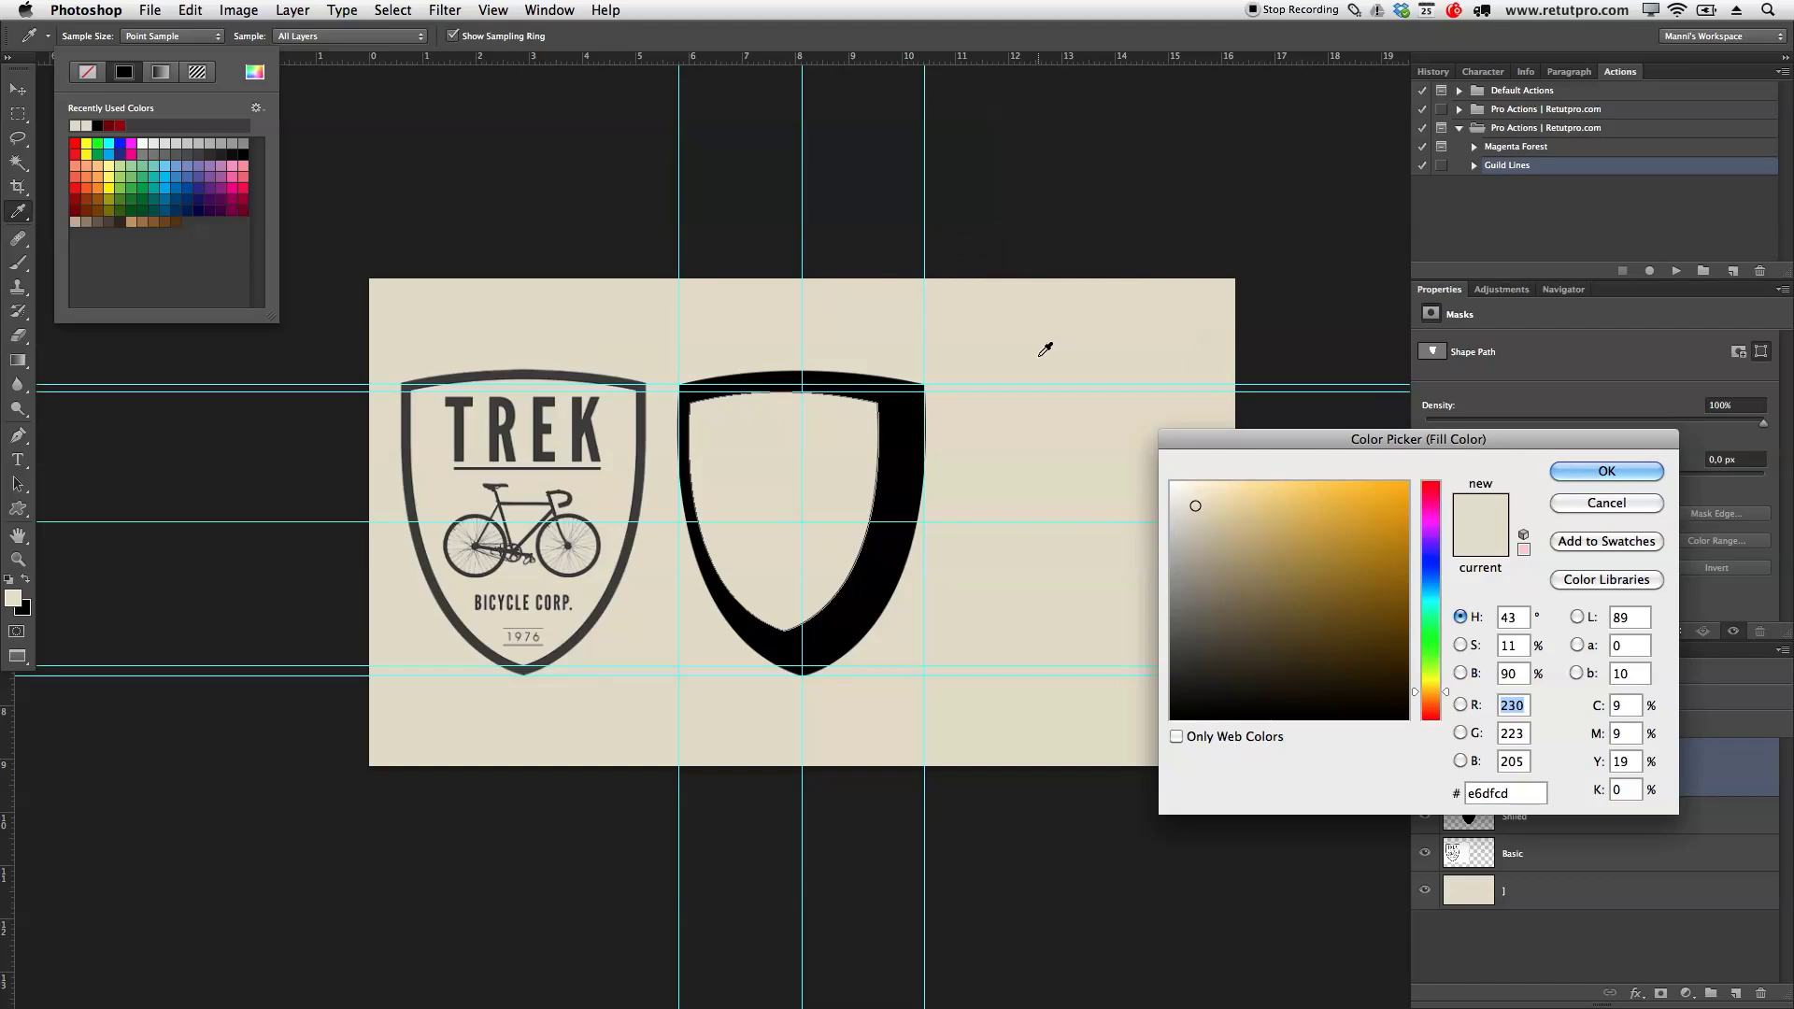
click(1642, 473)
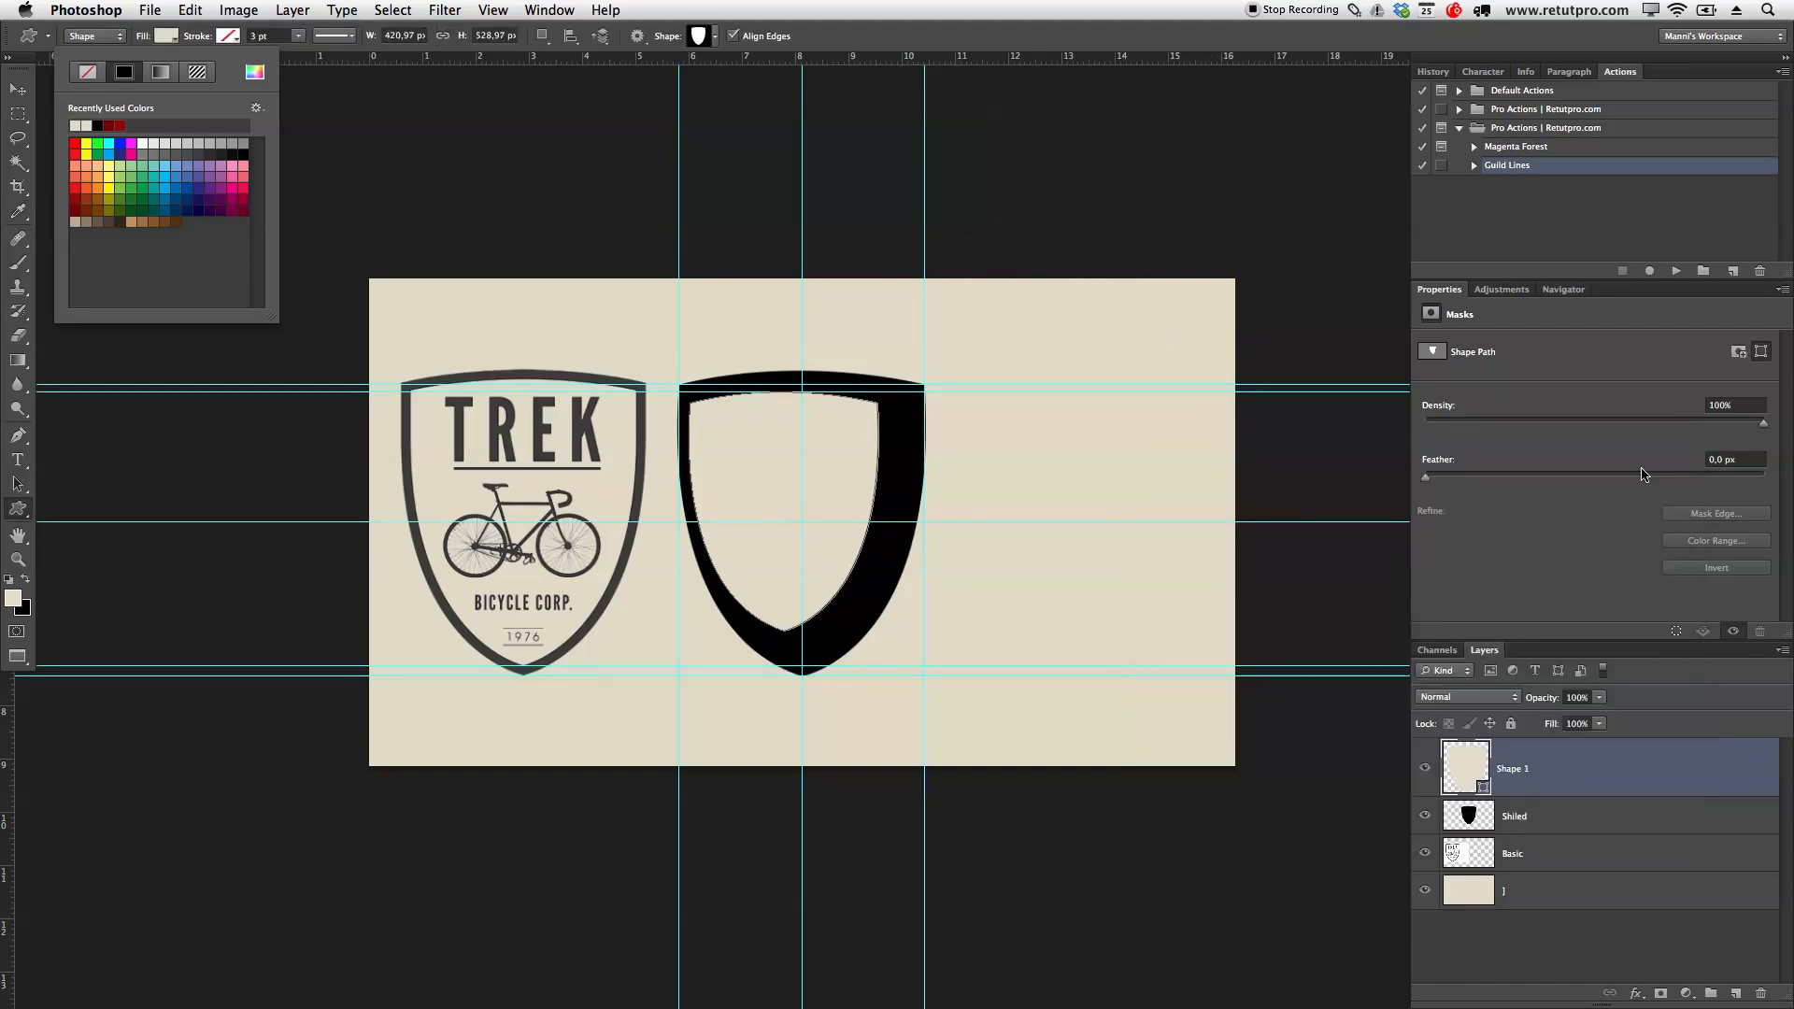
click(165, 42)
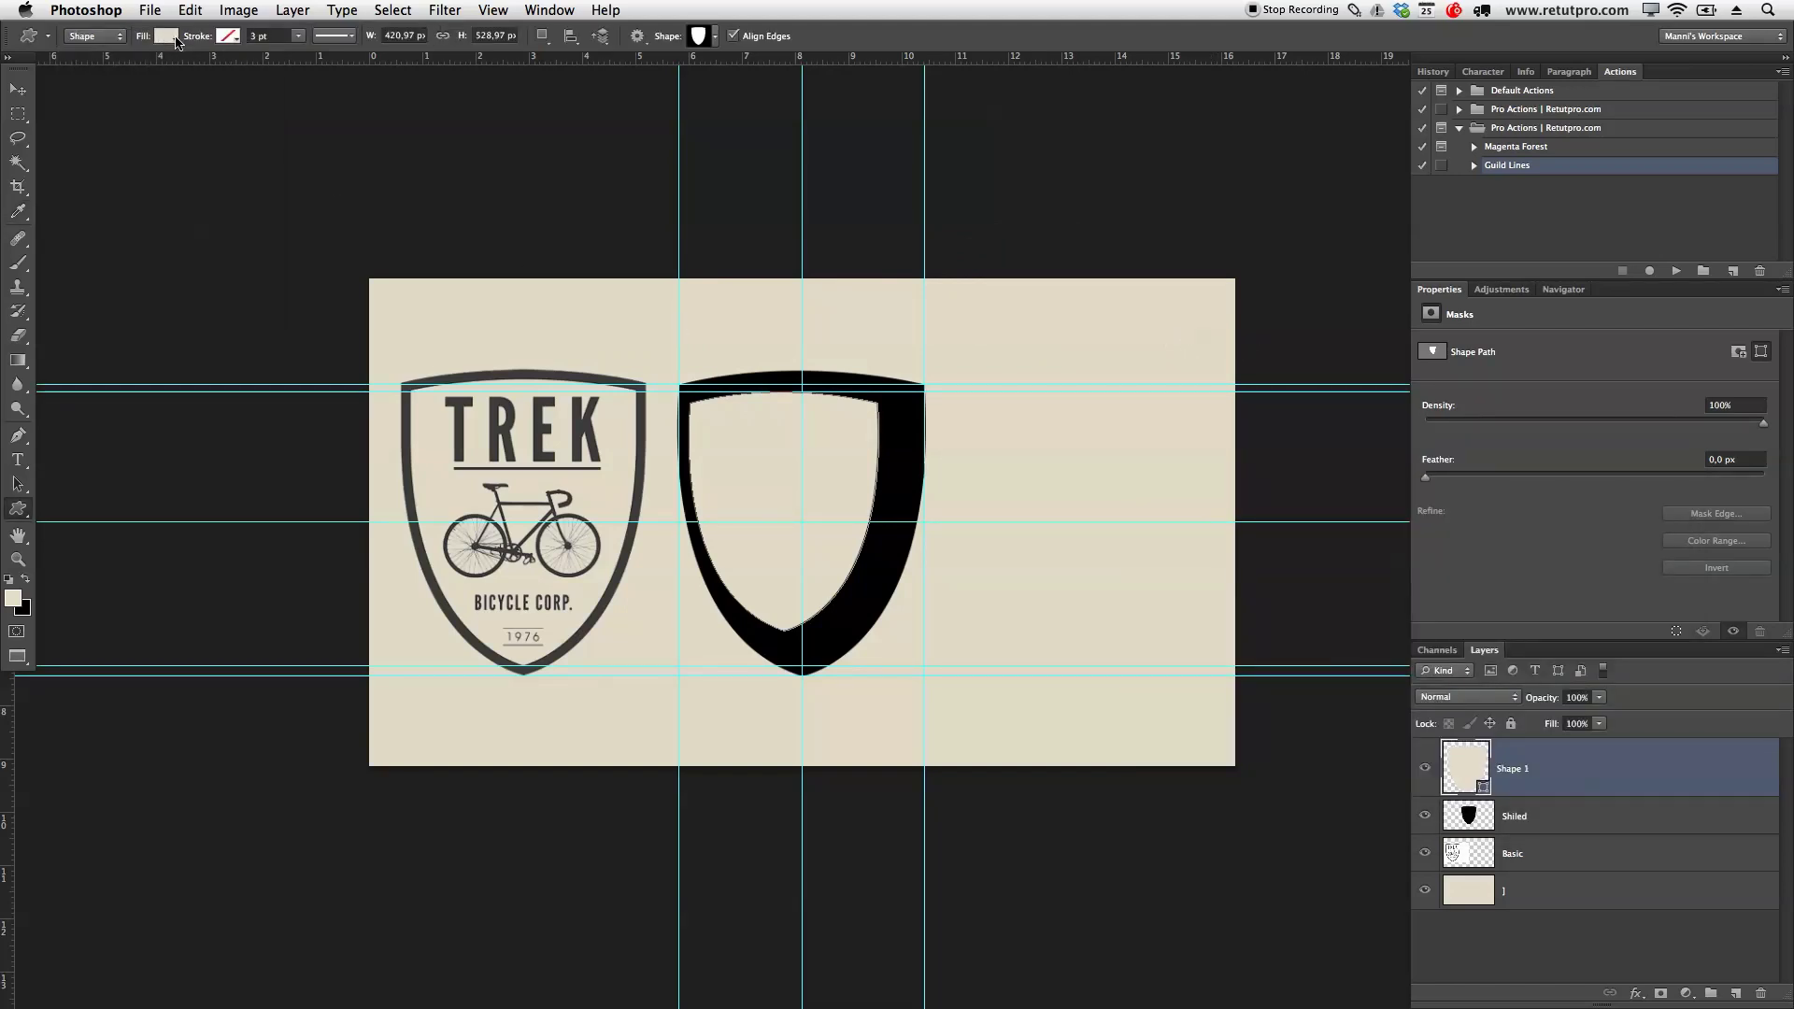
Scale the inner beige shield up to about 120% in both directions so it nearly fills the black shield
key(z)
drag(886, 557, 1065, 592)
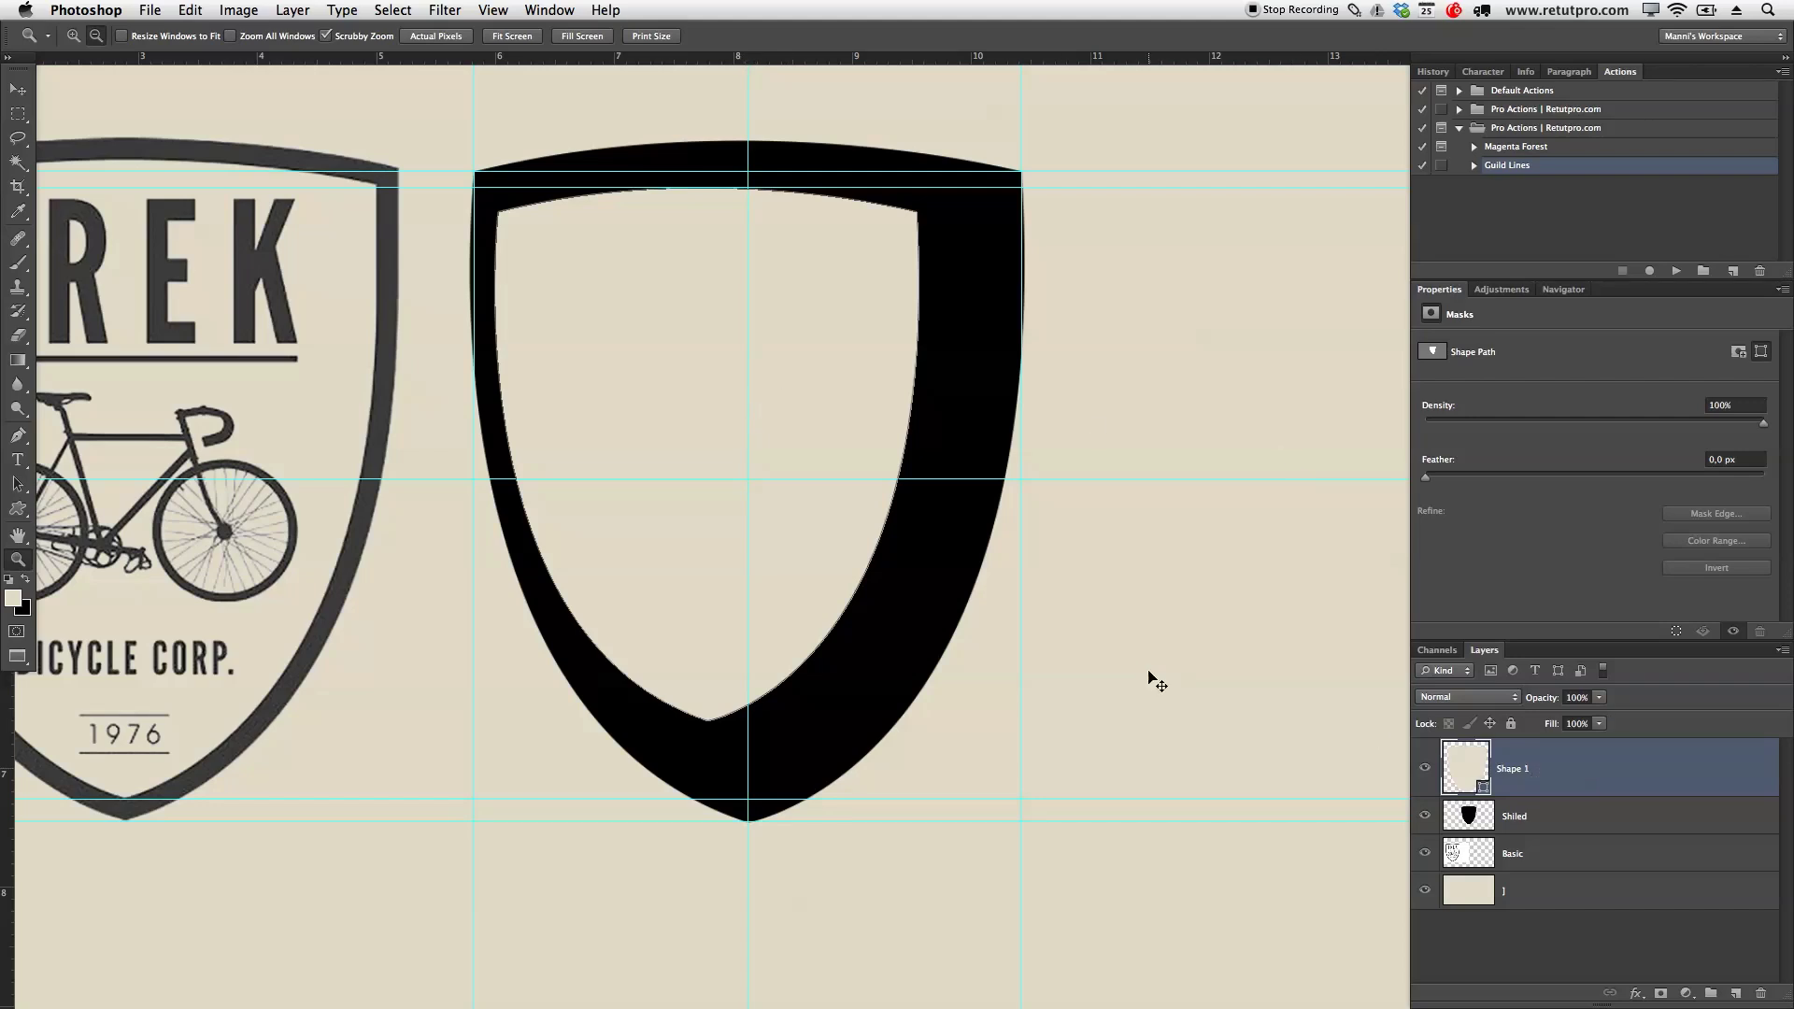
key(super+t)
drag(922, 722, 1032, 766)
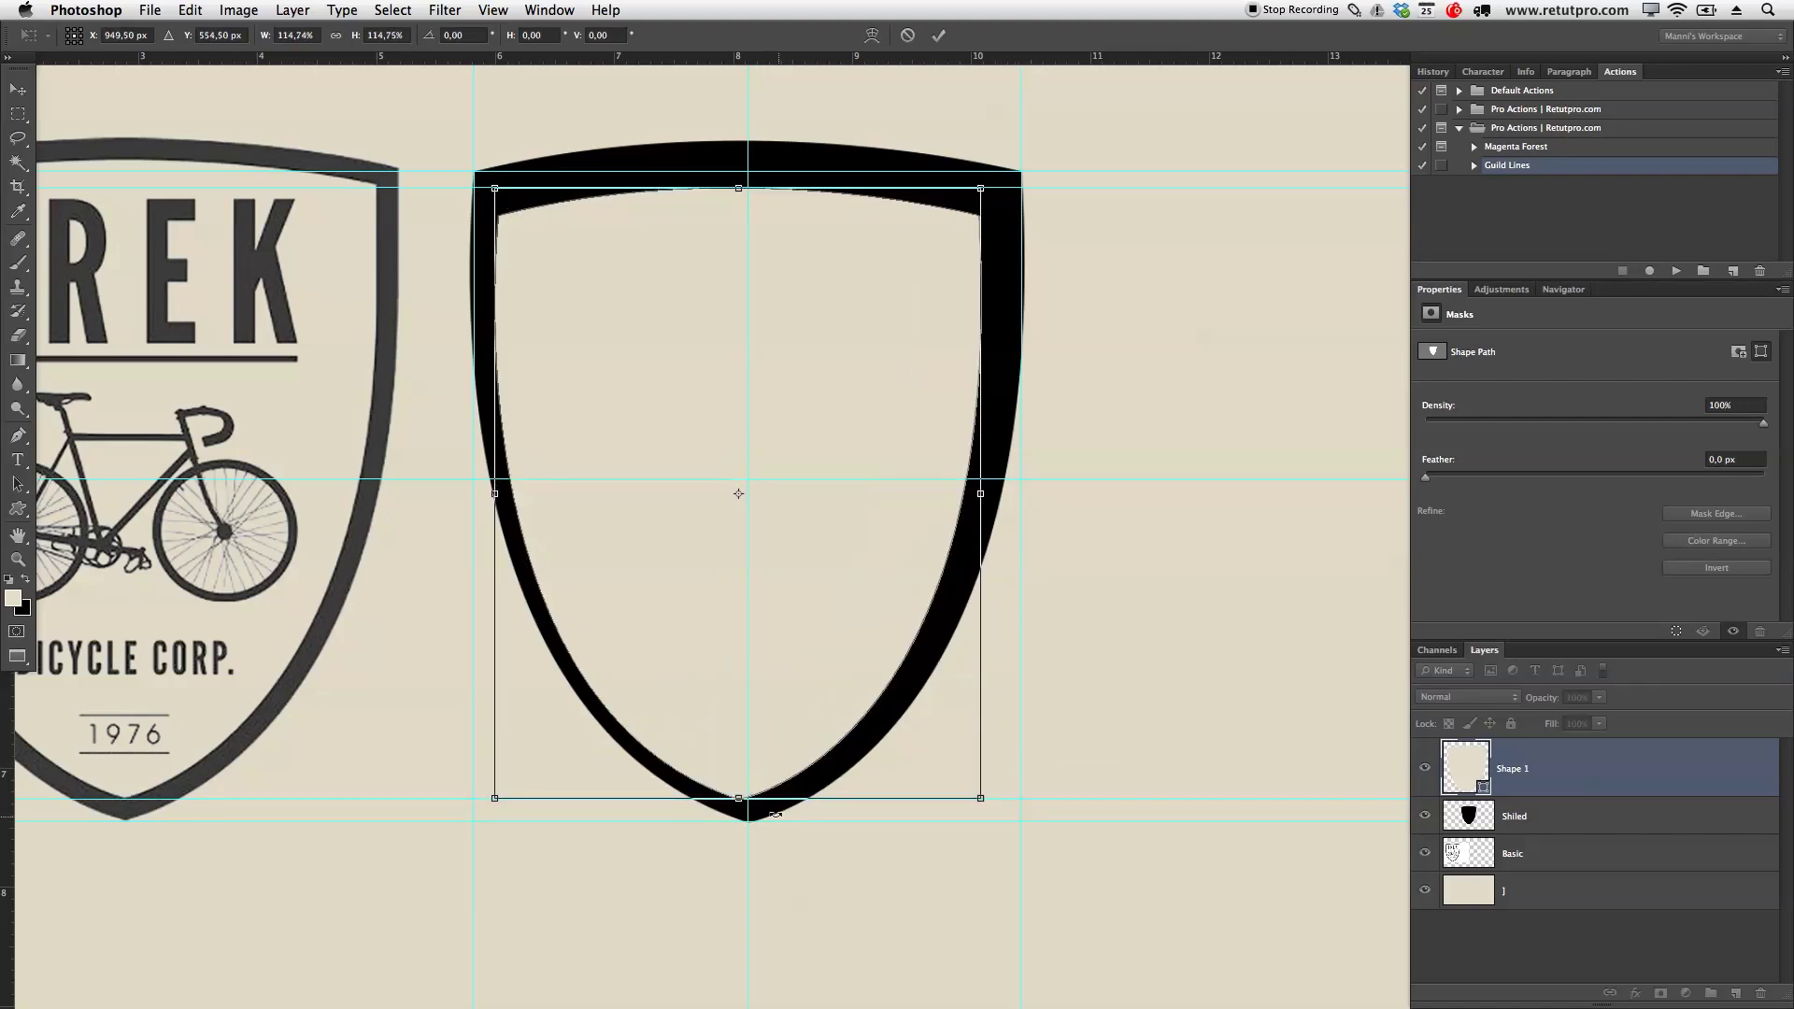
drag(791, 628, 809, 627)
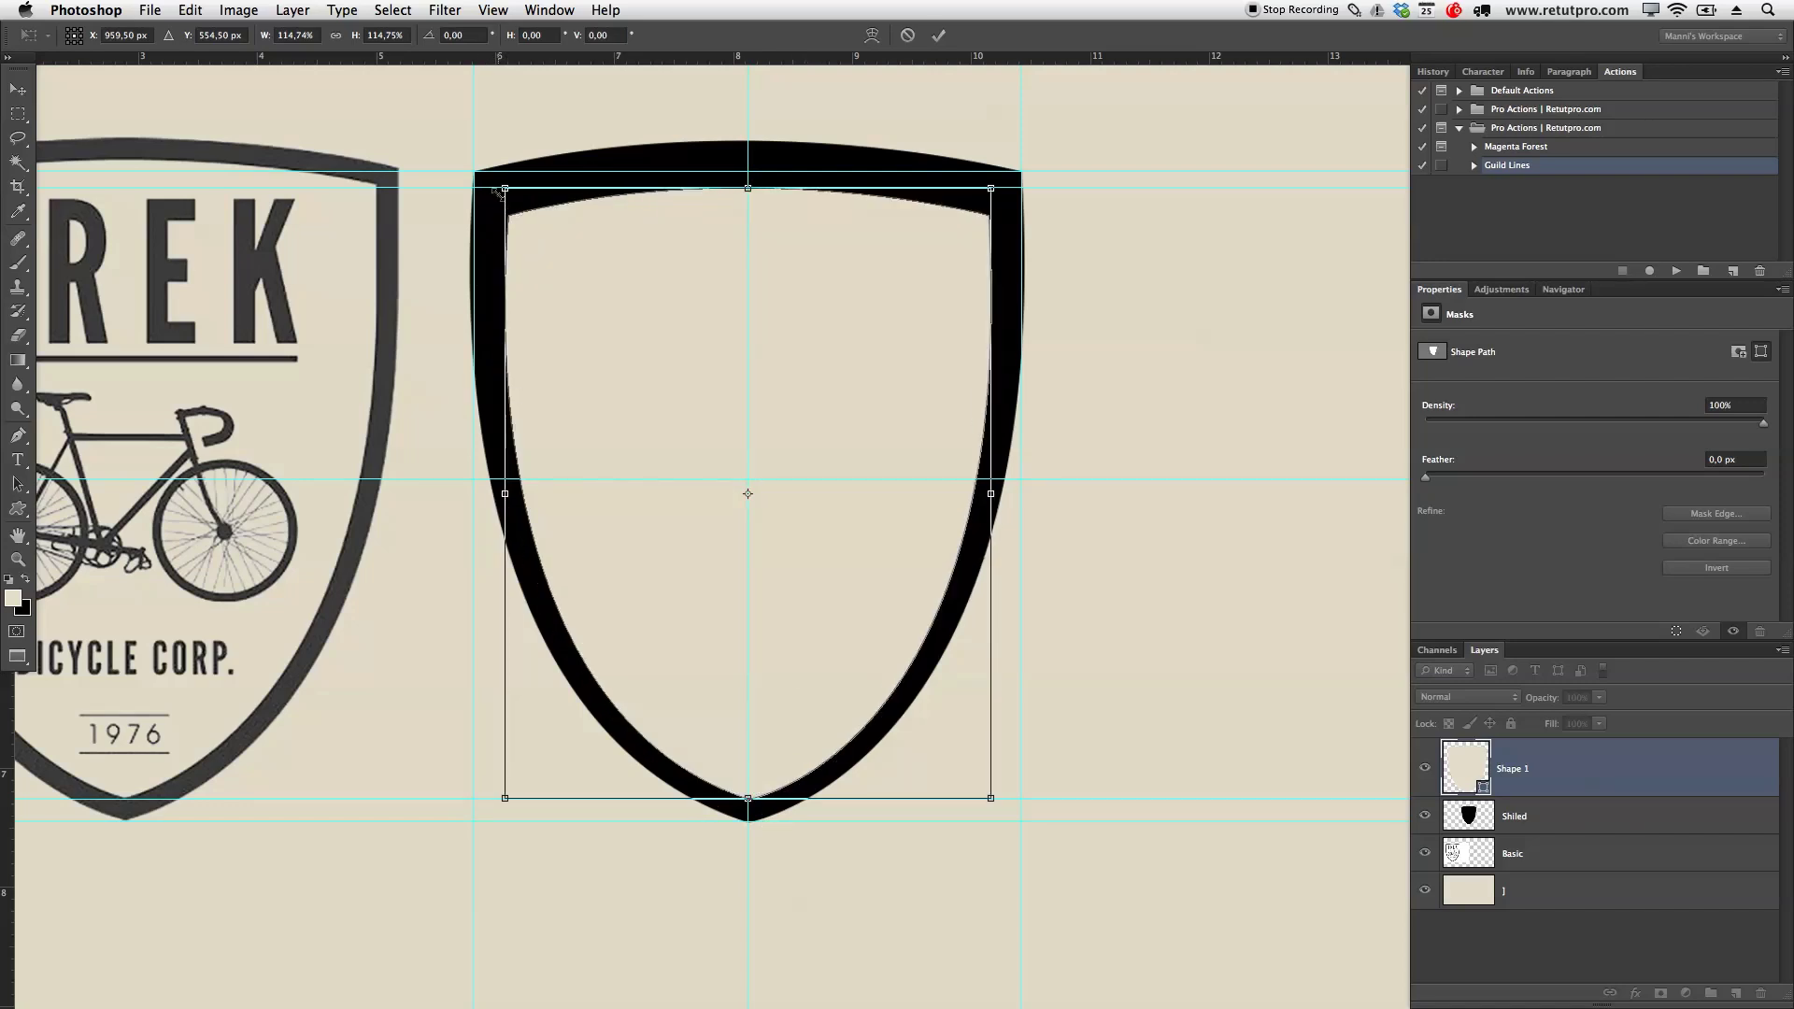
drag(498, 185, 480, 157)
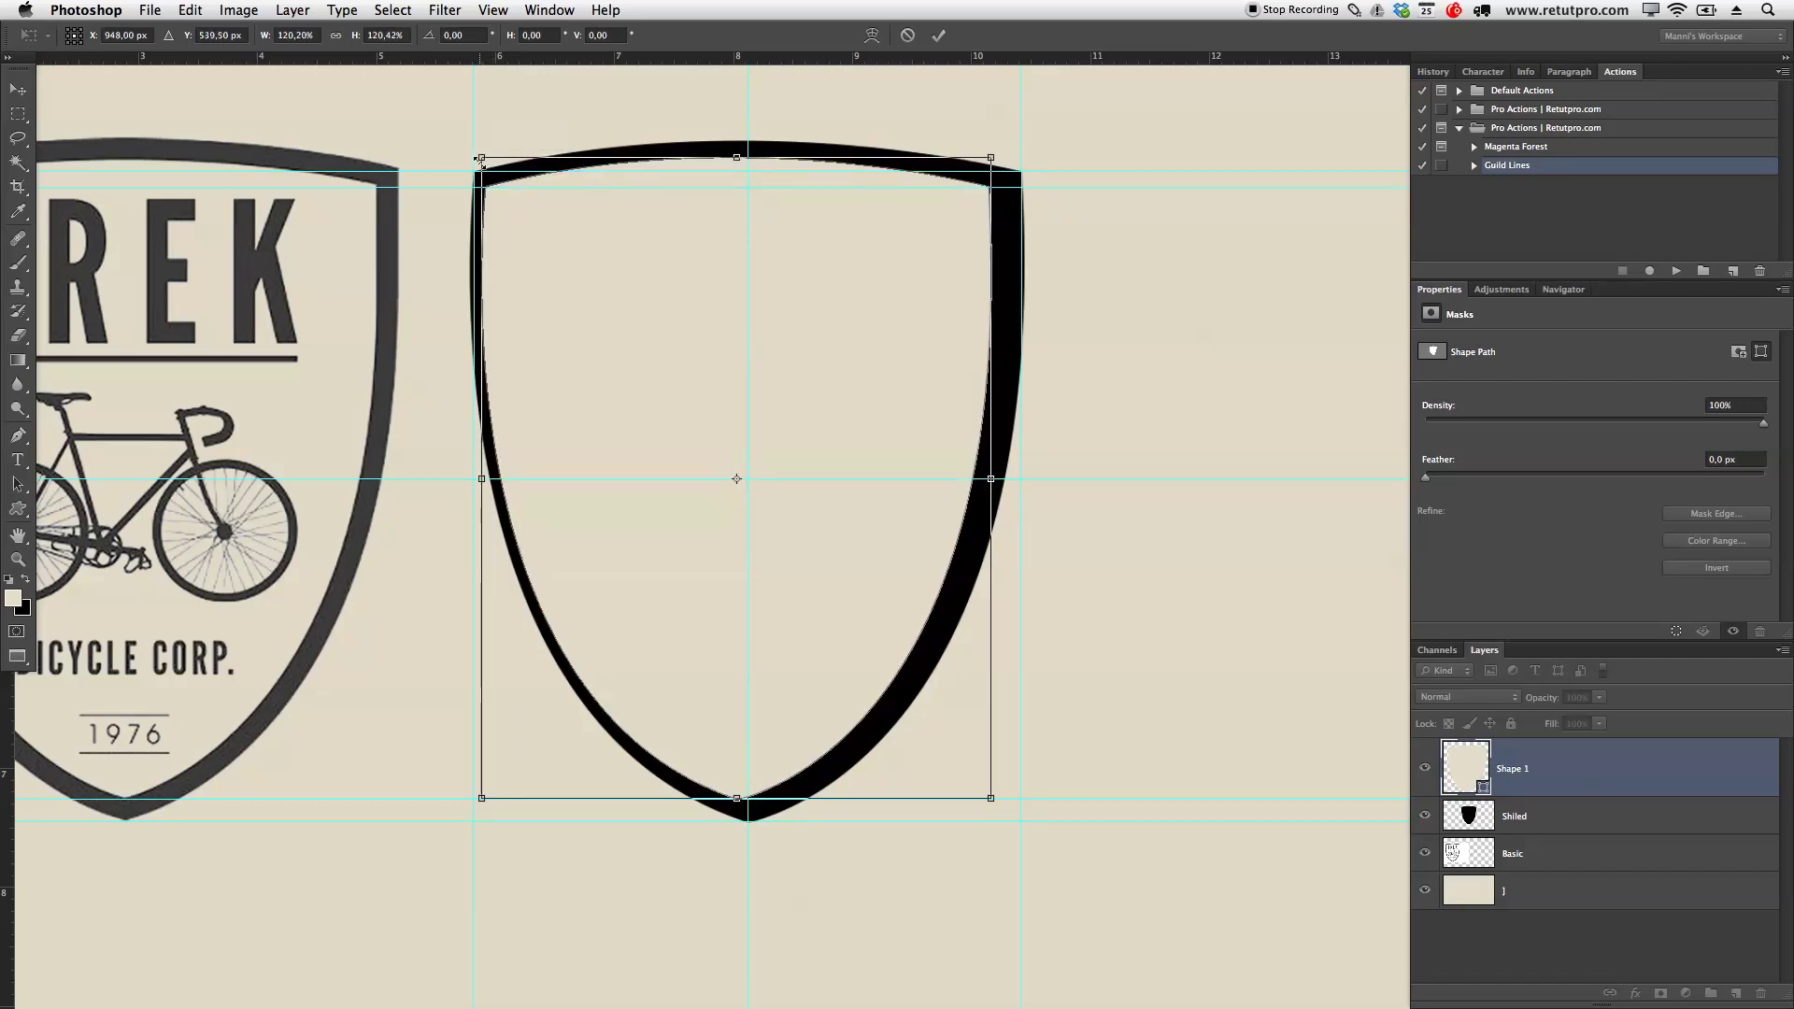
click(938, 36)
Nudge the inner shield to the right until the black border is equally thick on both sides
key(z)
key(v)
key(Right)
key(Right)
key(Right)
key(Right)
key(Right)
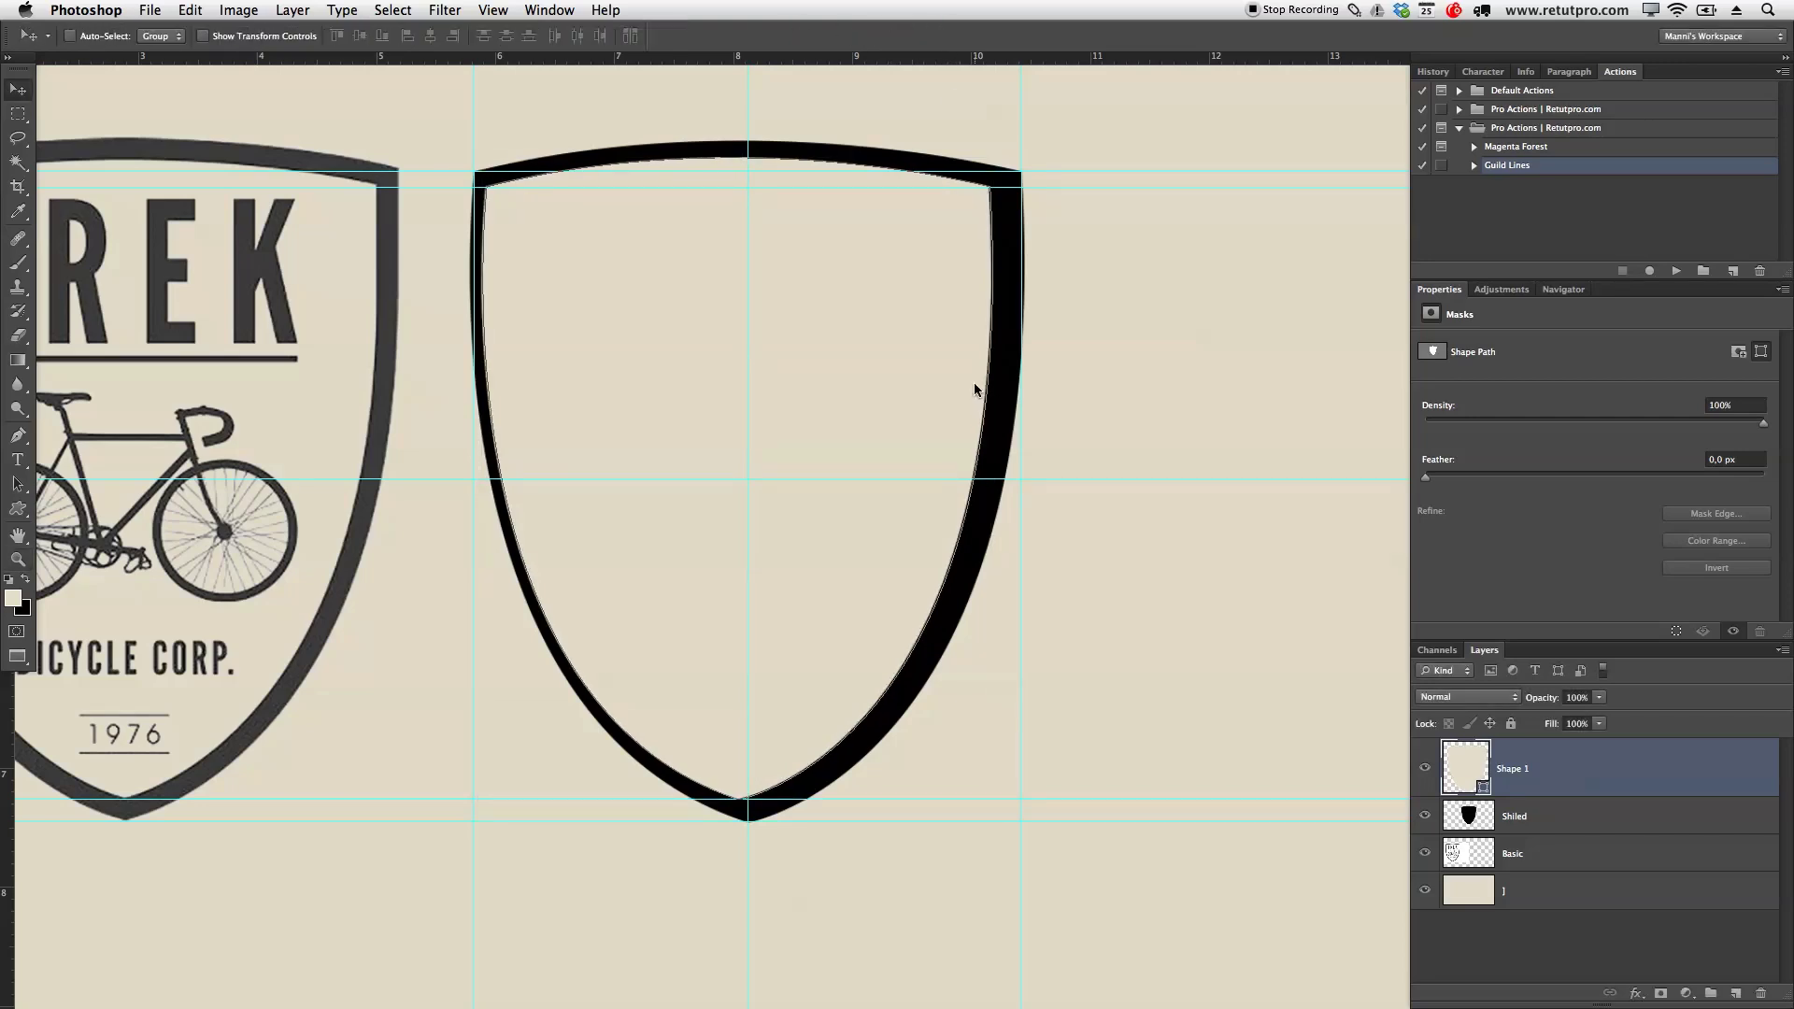
key(Right)
key(Right)
key(Right)
key(Right)
key(Right)
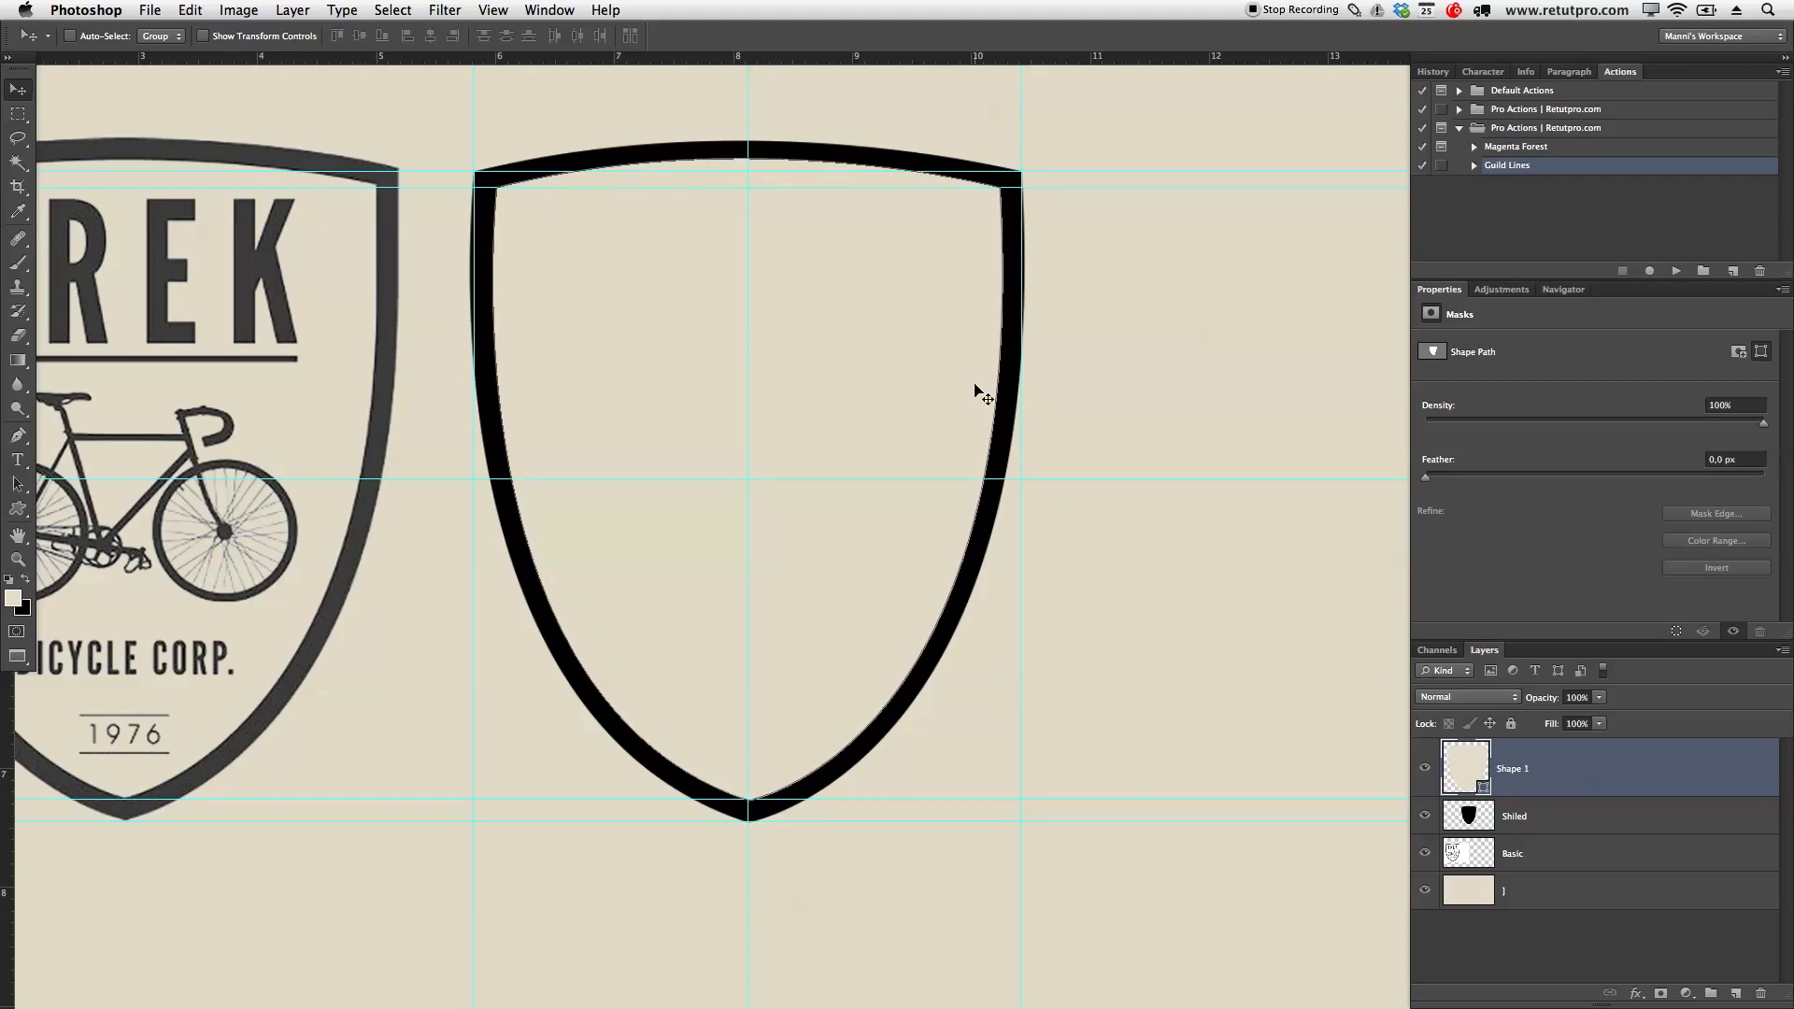
Move the Basic badge artwork back over the redrawn shield, aligning it with the vertical guides
key(z)
alt+click(961, 480)
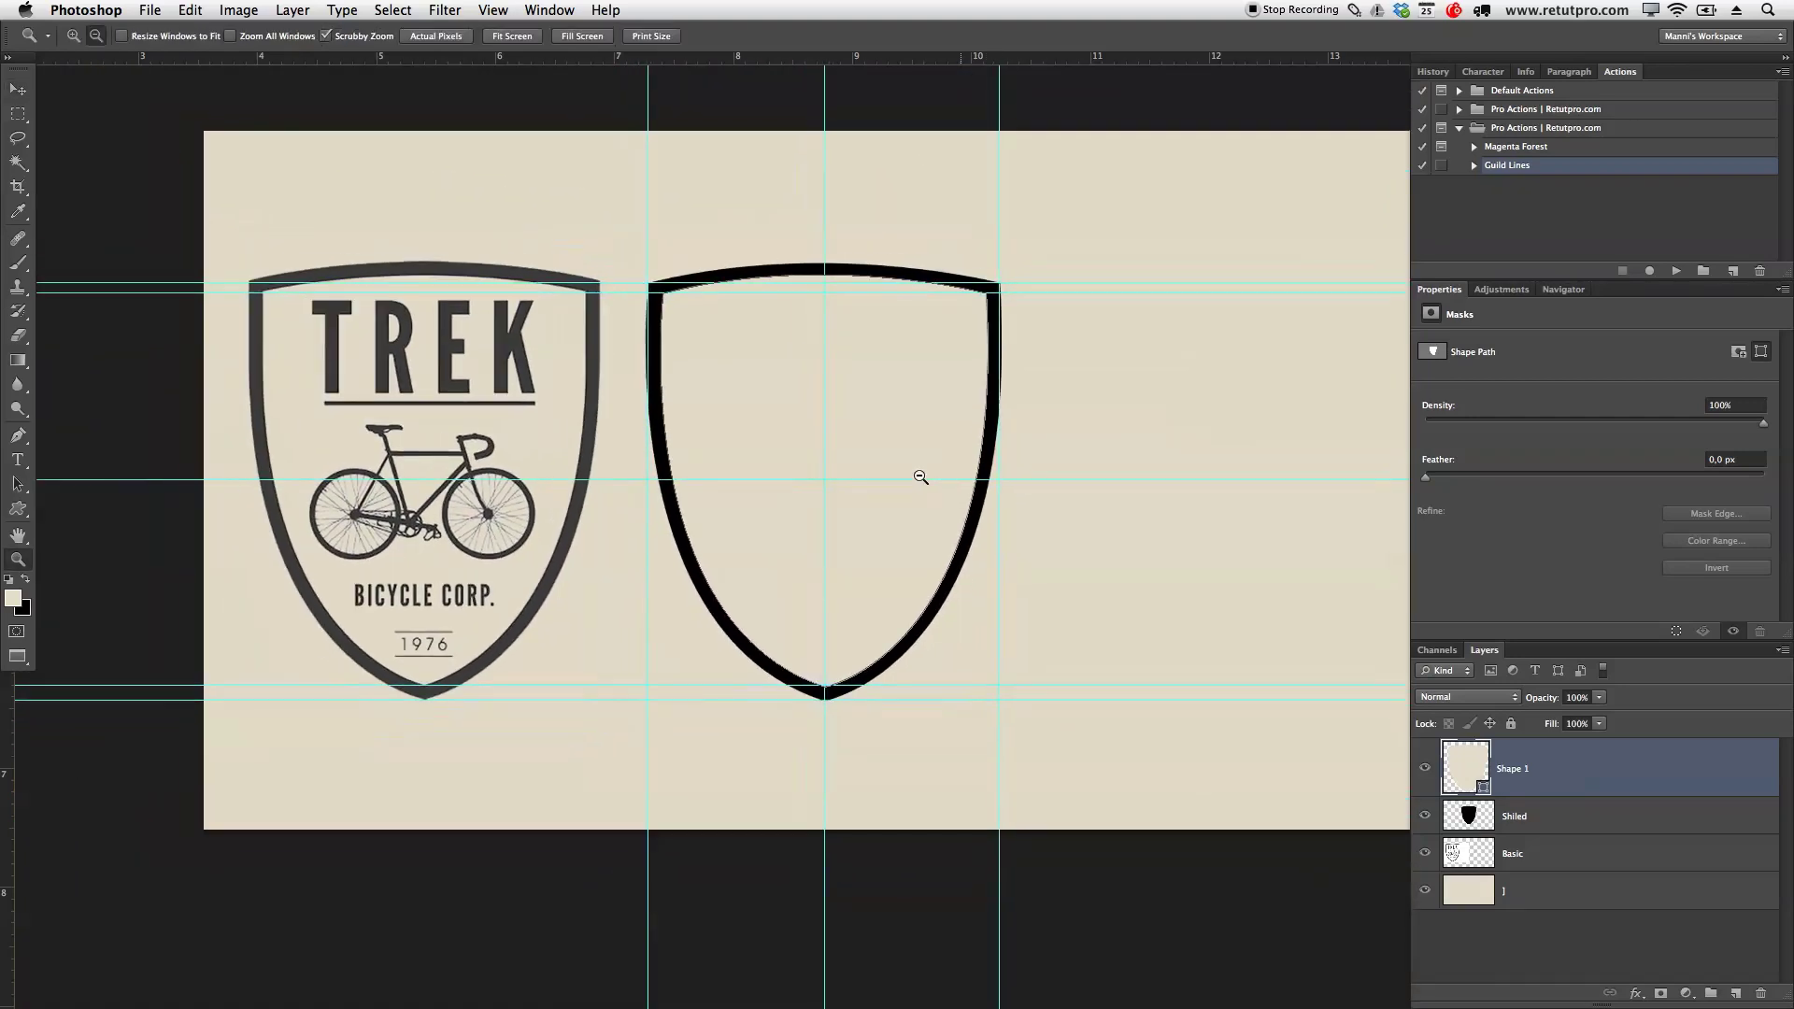
drag(920, 477, 917, 477)
click(1566, 805)
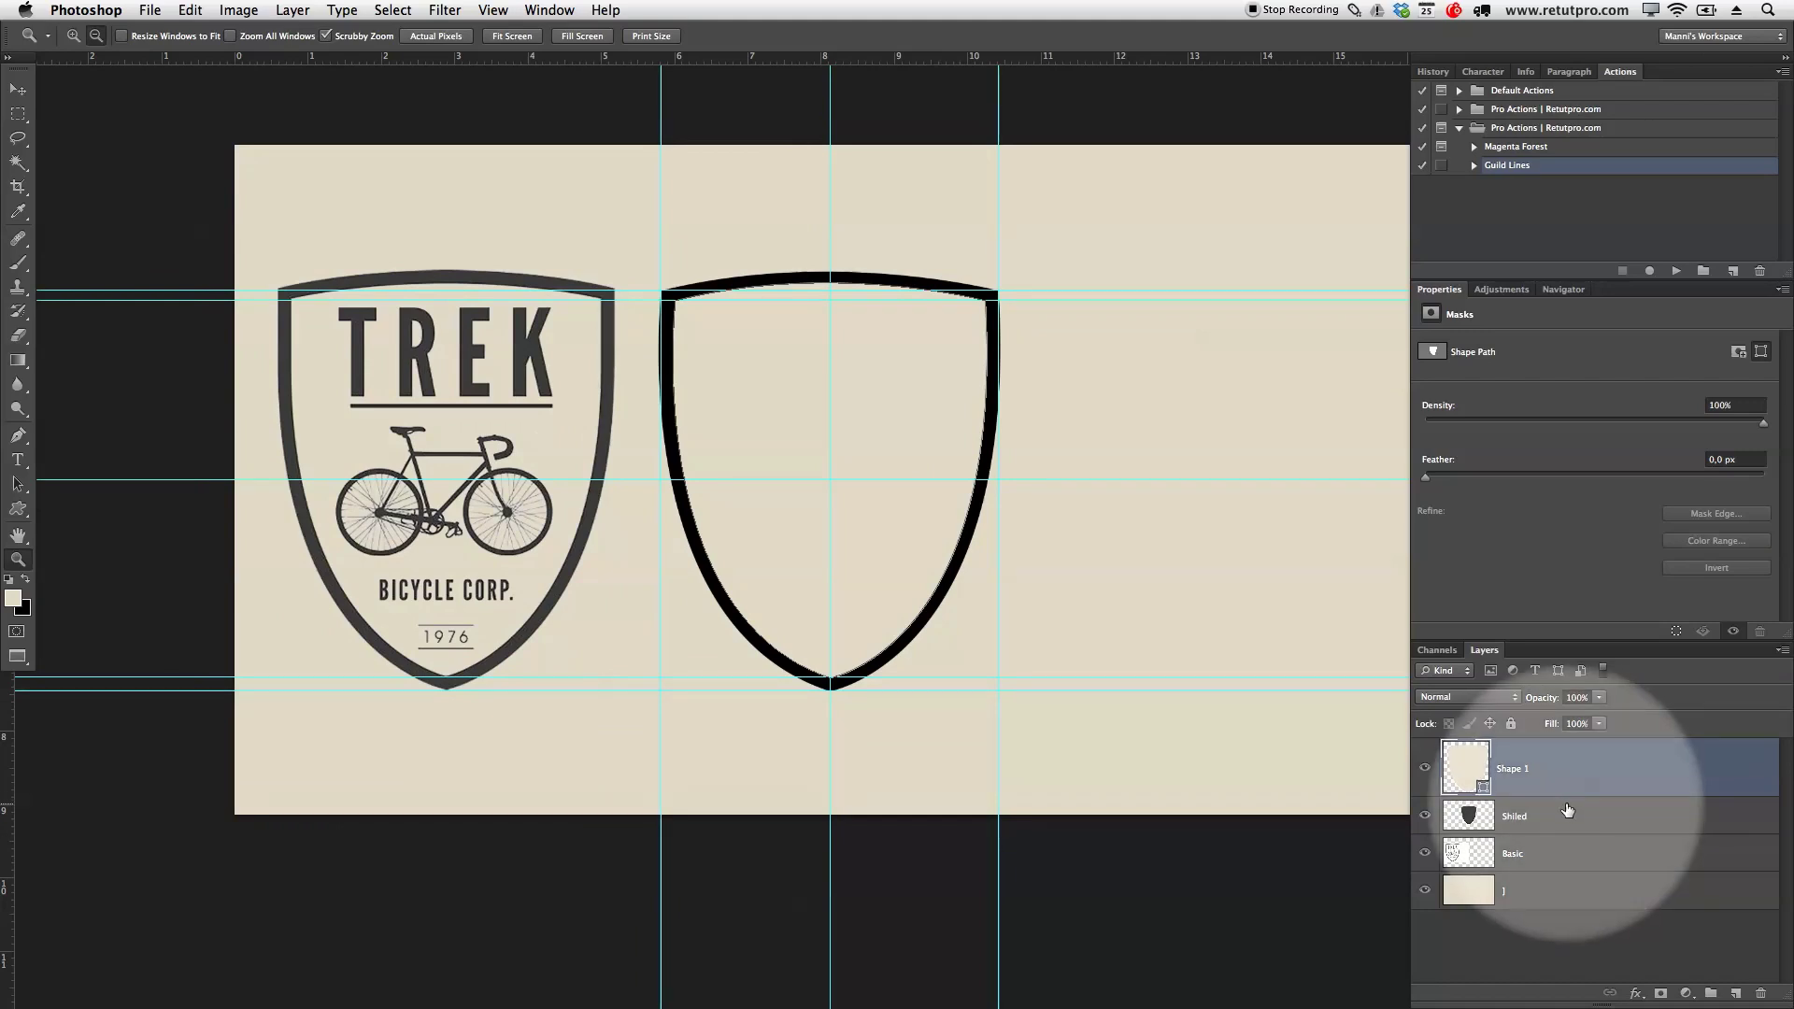
click(1570, 852)
click(571, 560)
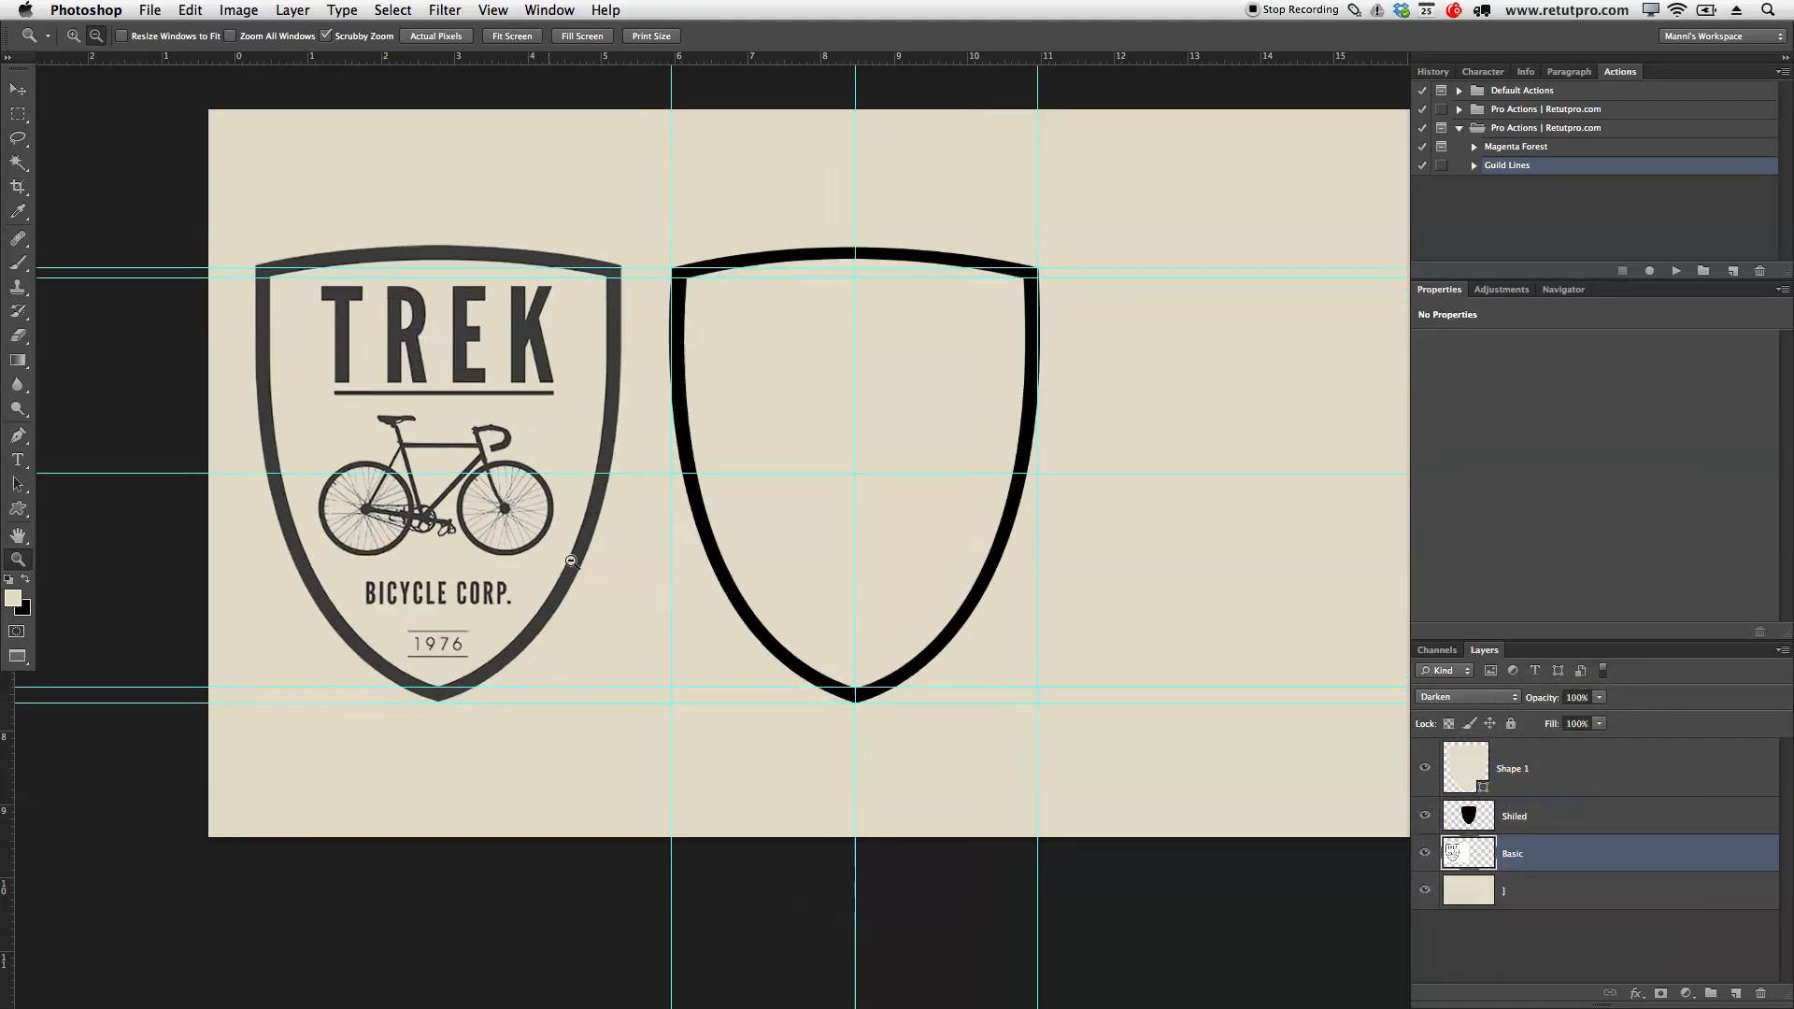
key(v)
drag(583, 528, 954, 520)
Hide the Shiled layer and place the Basic layer at the top of the layer stack
click(1425, 816)
drag(1534, 839, 1532, 743)
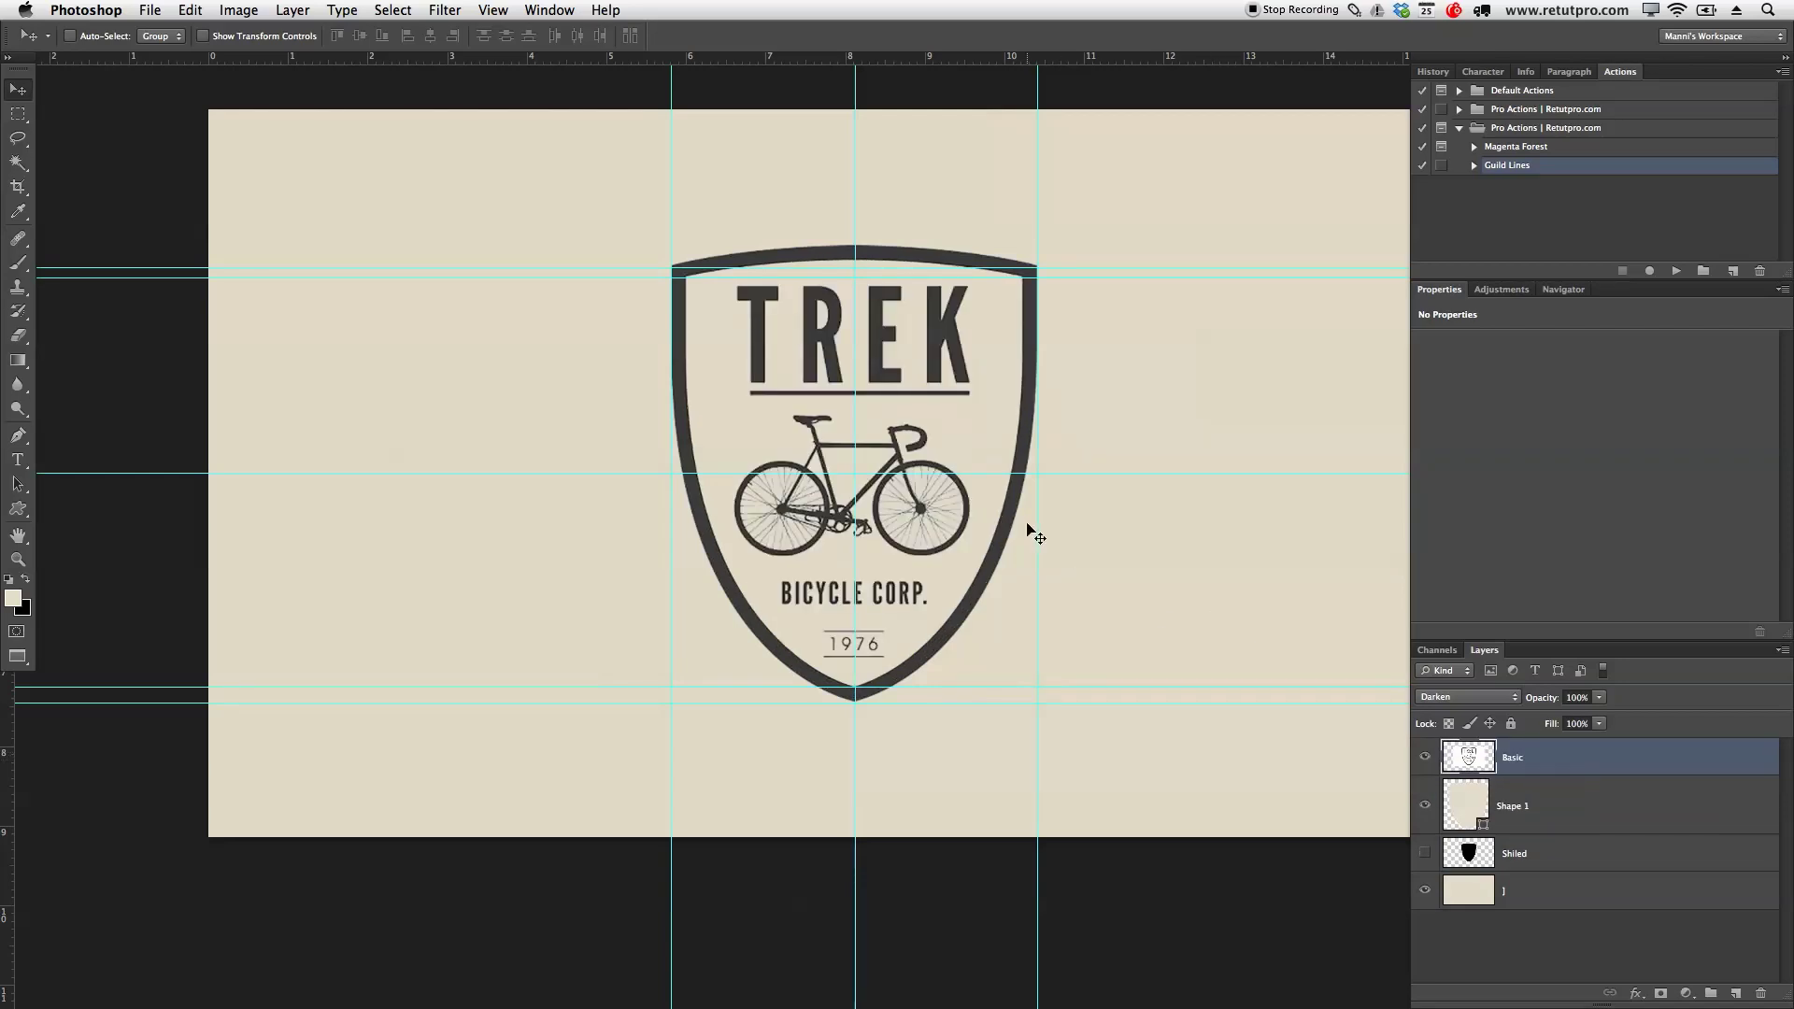
Lower the Basic layer's opacity to 57% and make the Shiled and Shape 1 layers visible beneath it
key(z)
click(844, 433)
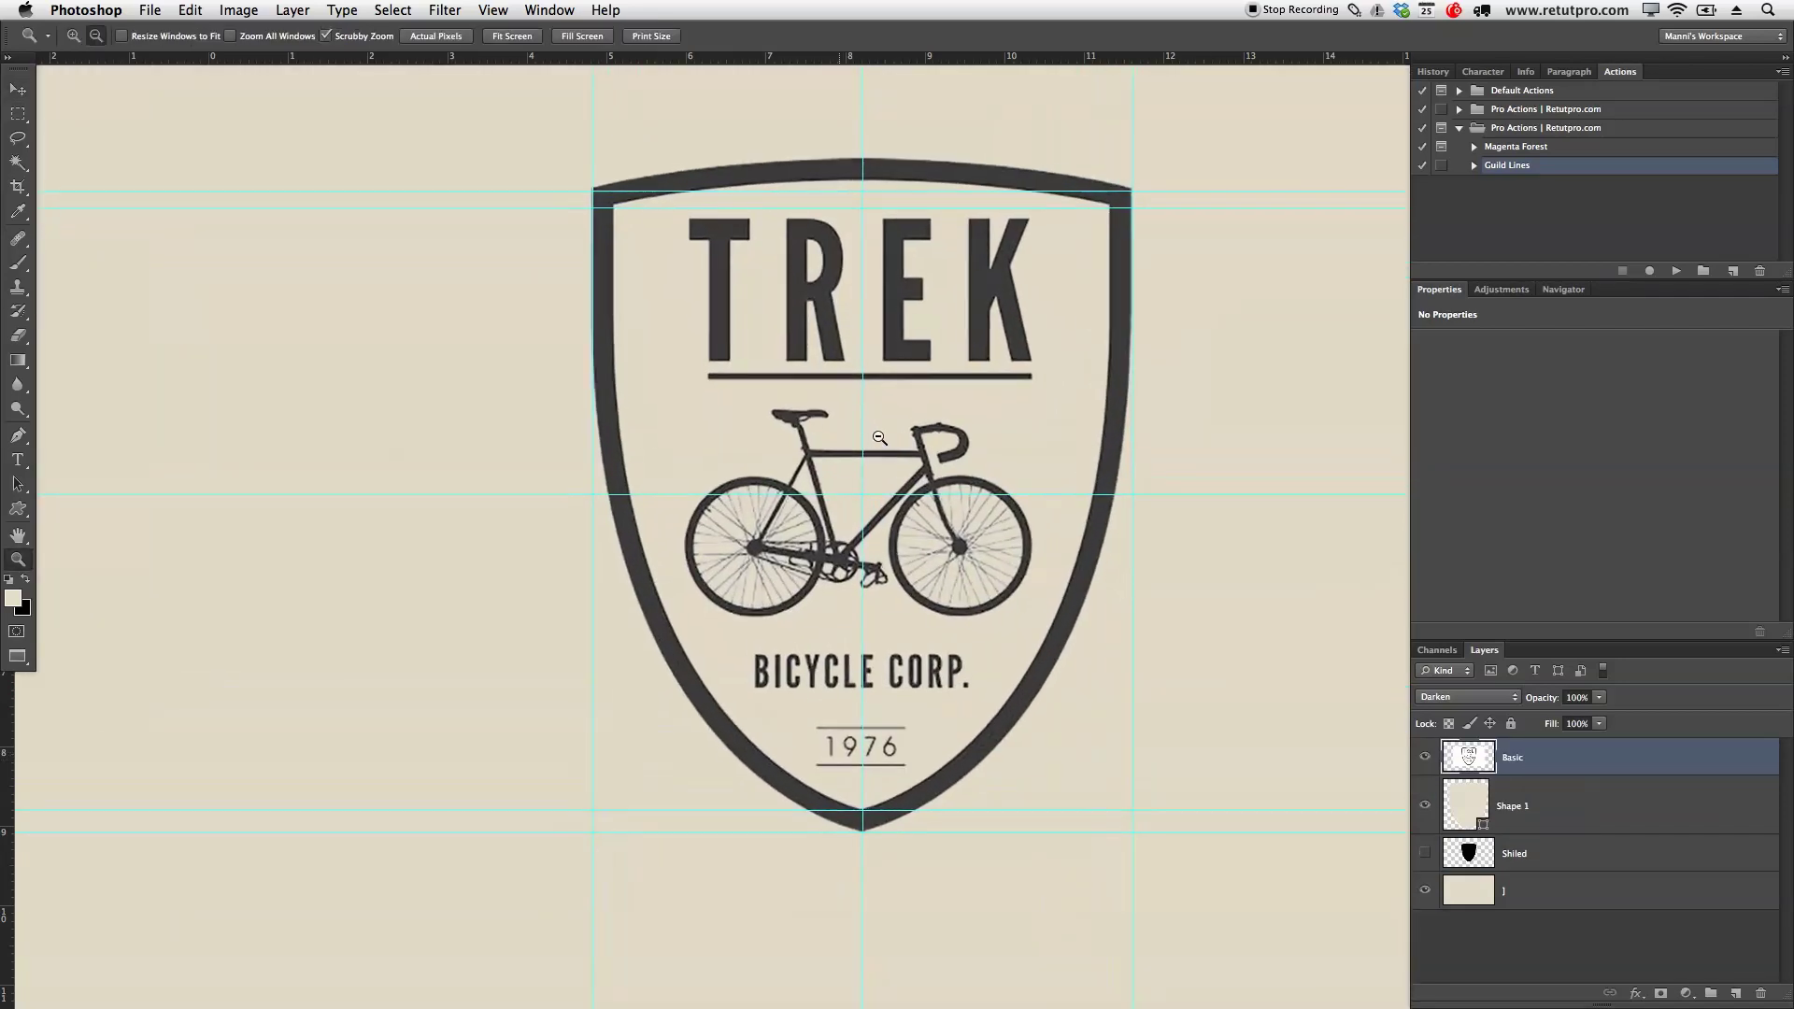
drag(1551, 698, 1511, 693)
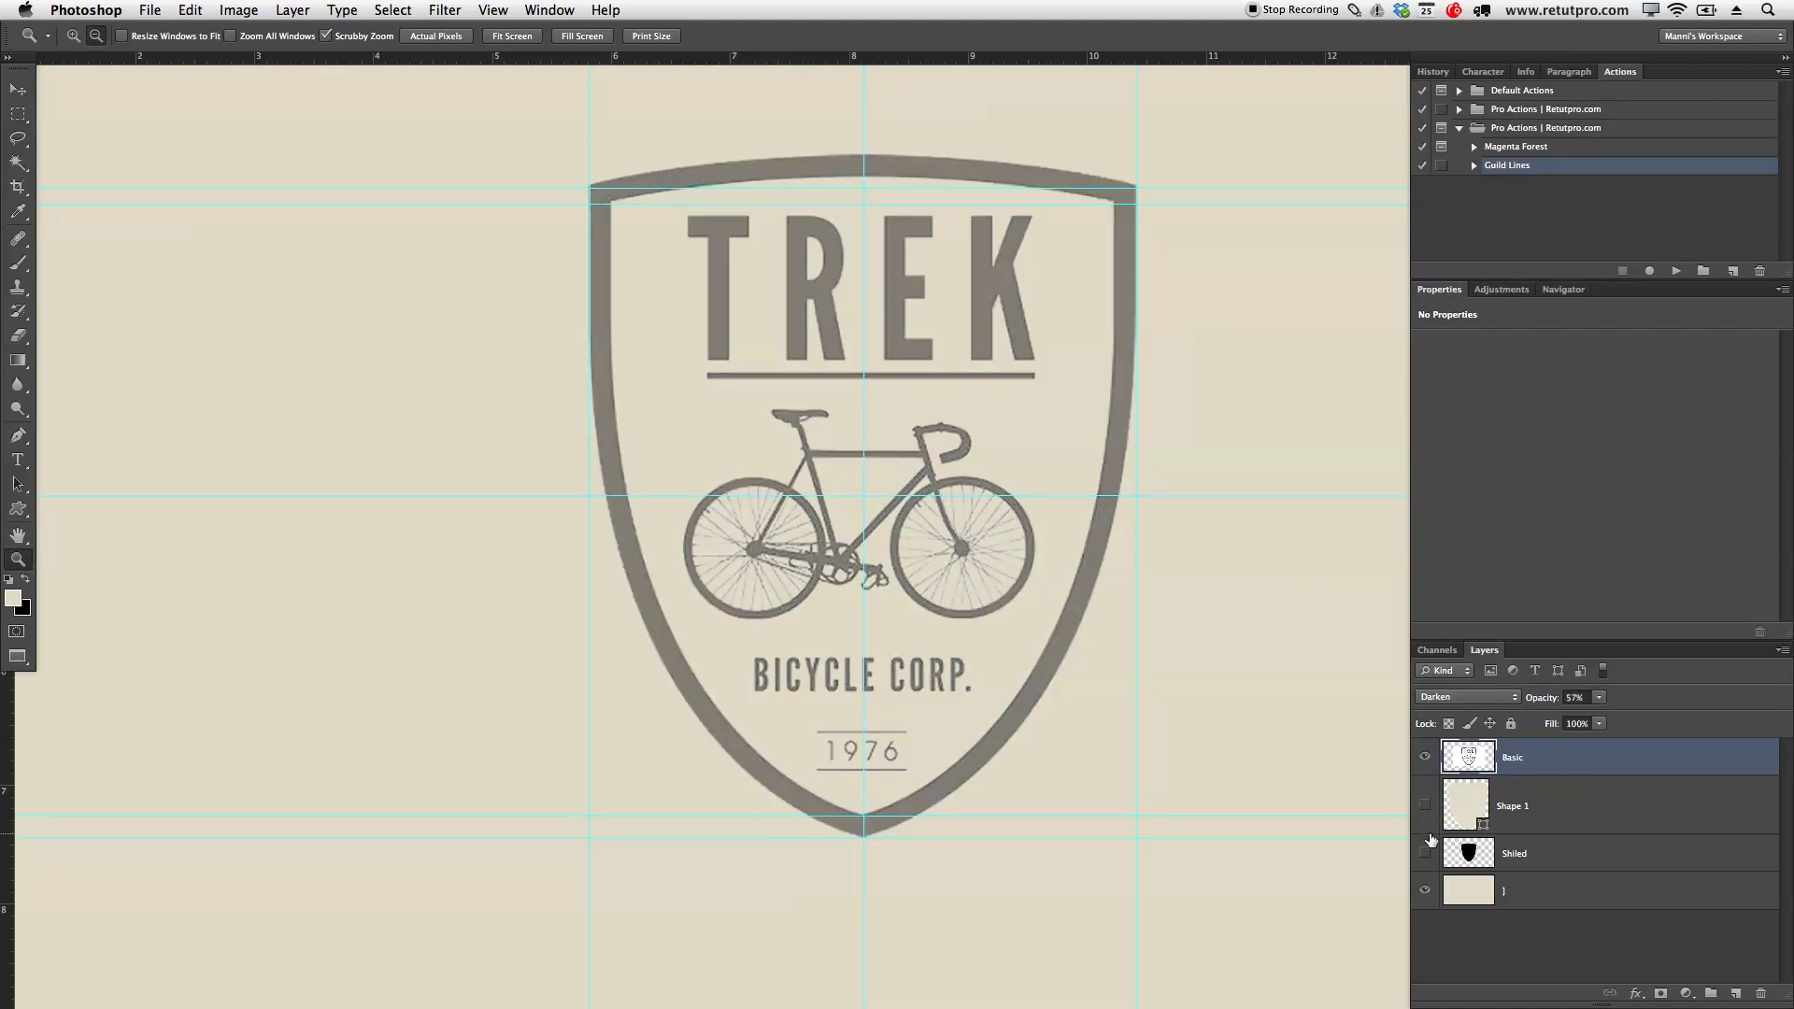
click(1428, 845)
click(1429, 807)
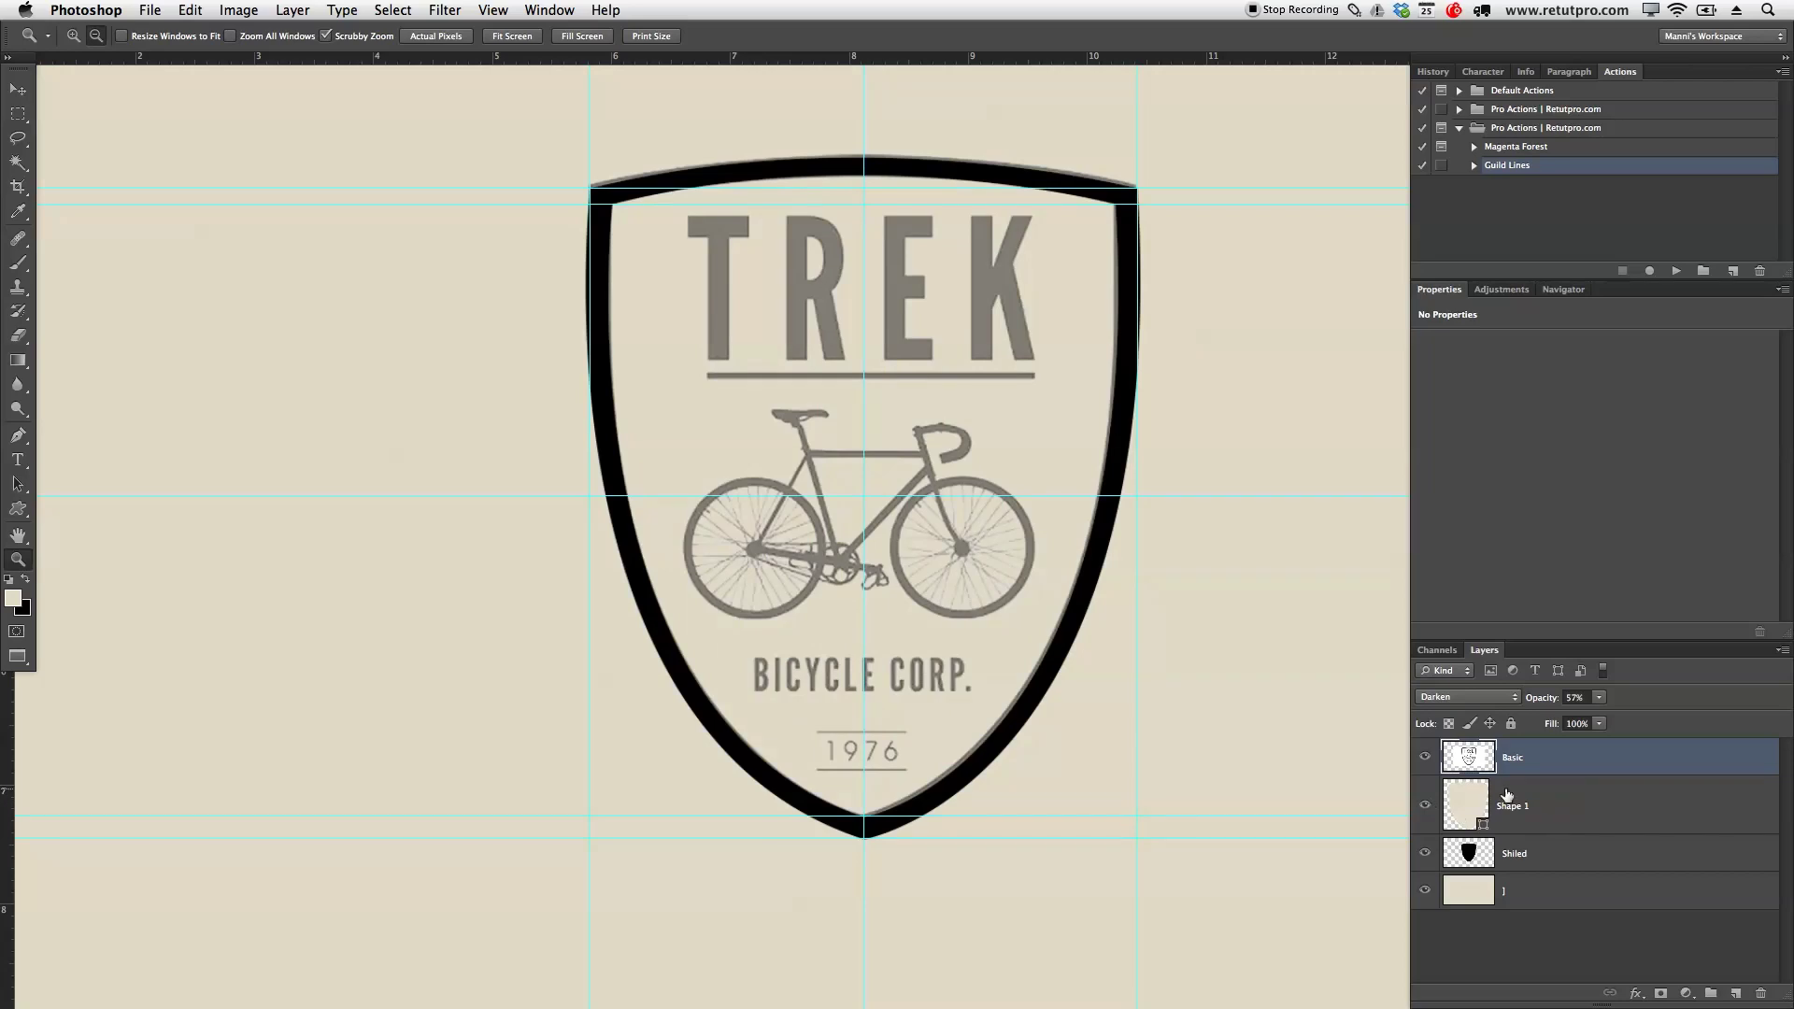
Nudge the Shape 1 layer sideways until the black border lines up with the original badge's border on both sides
click(1533, 809)
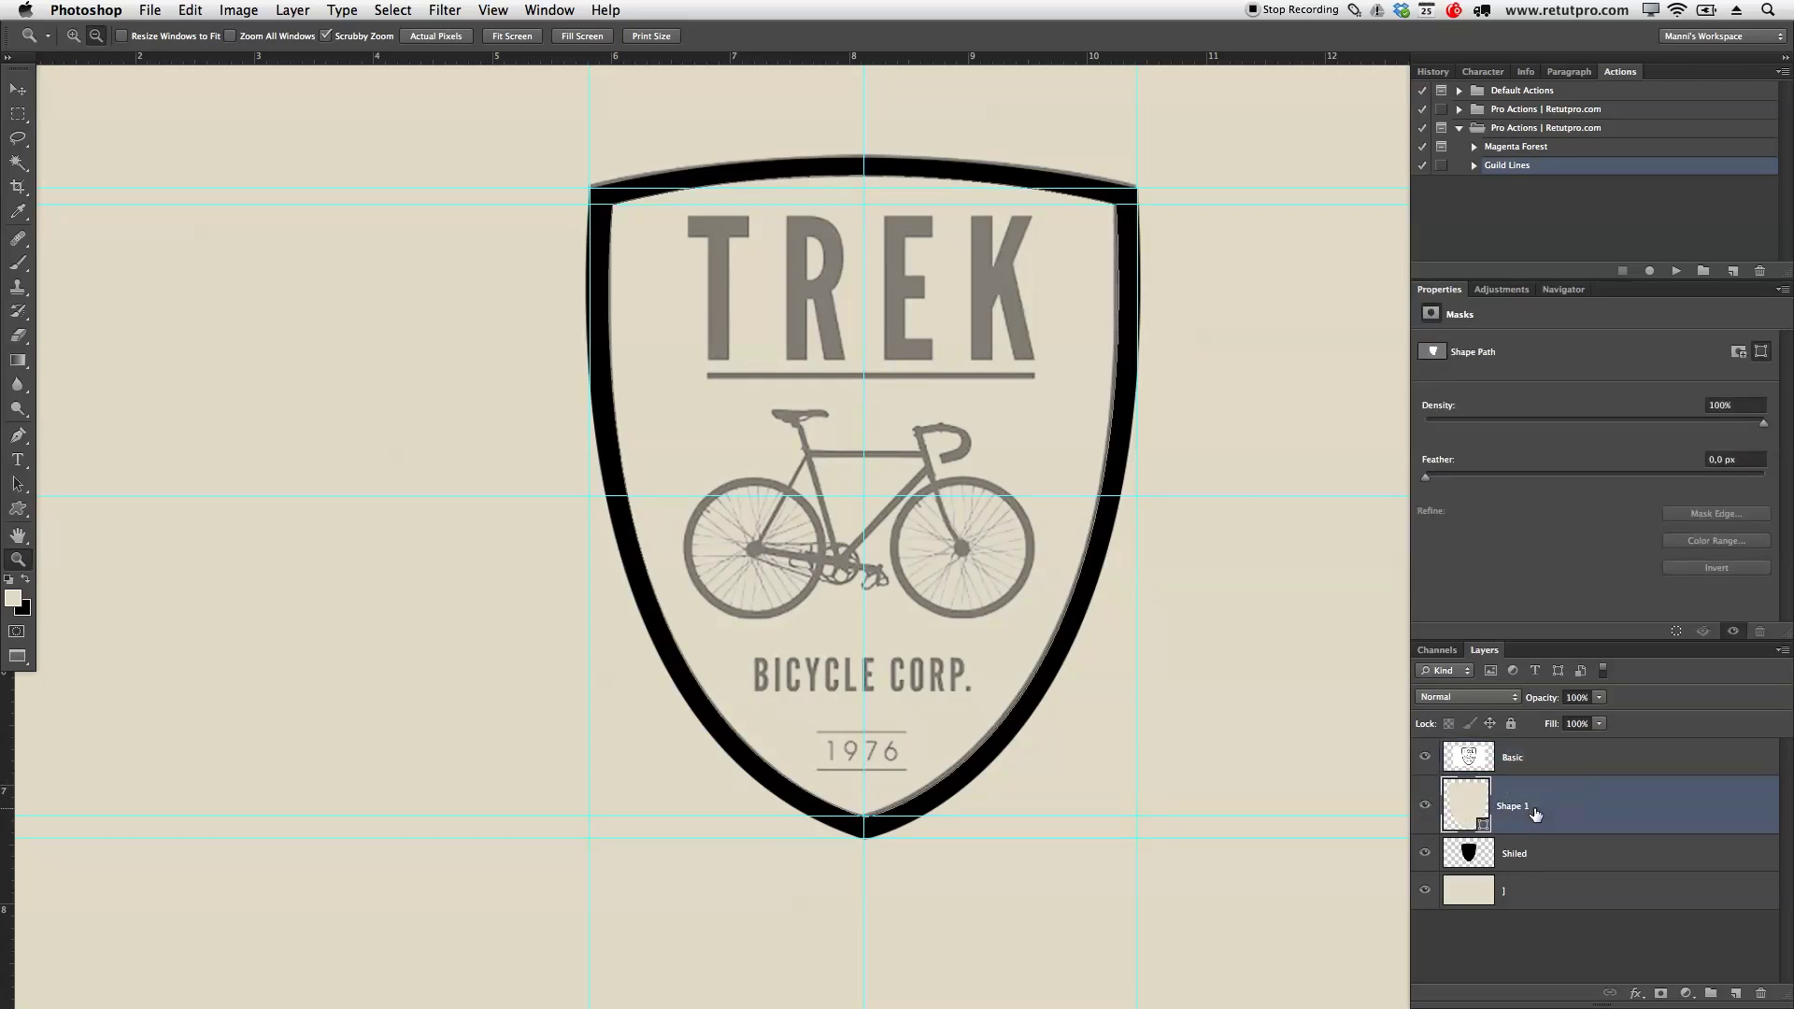
key(v)
key(Right)
key(Left)
key(Left)
key(Left)
key(Left)
key(Left)
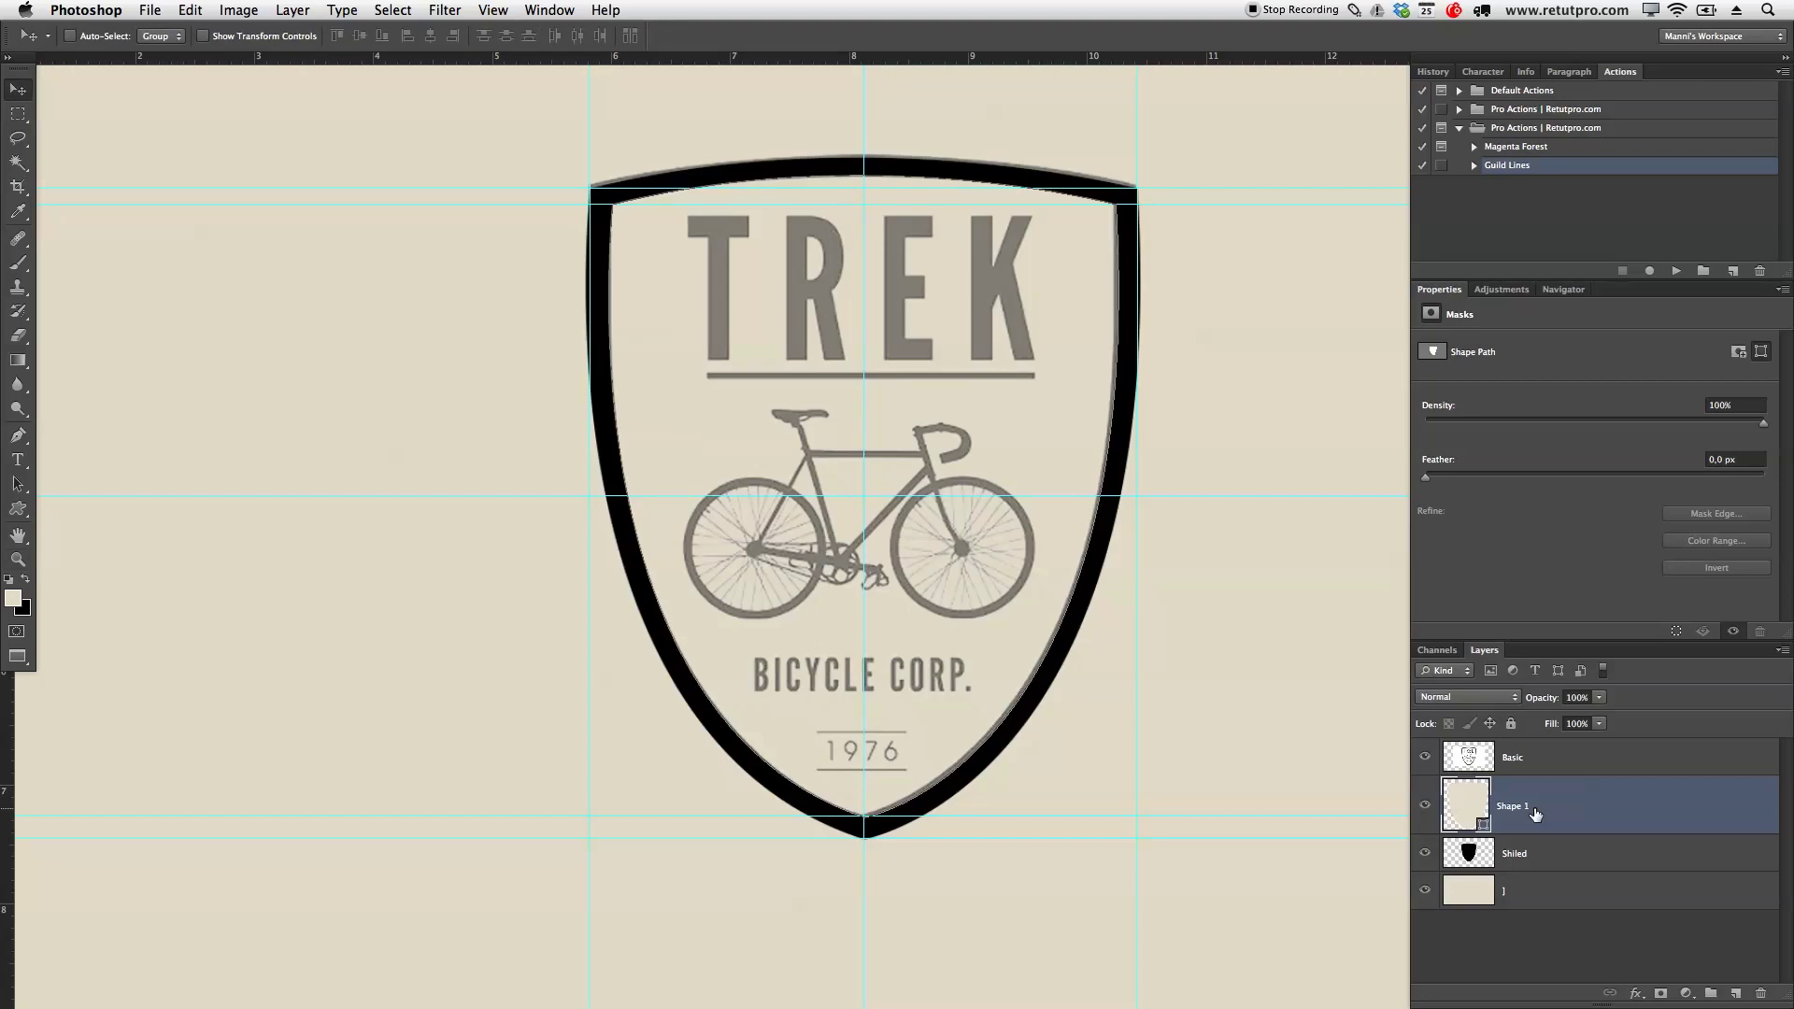
key(Right)
key(Right)
key(Right)
key(Right)
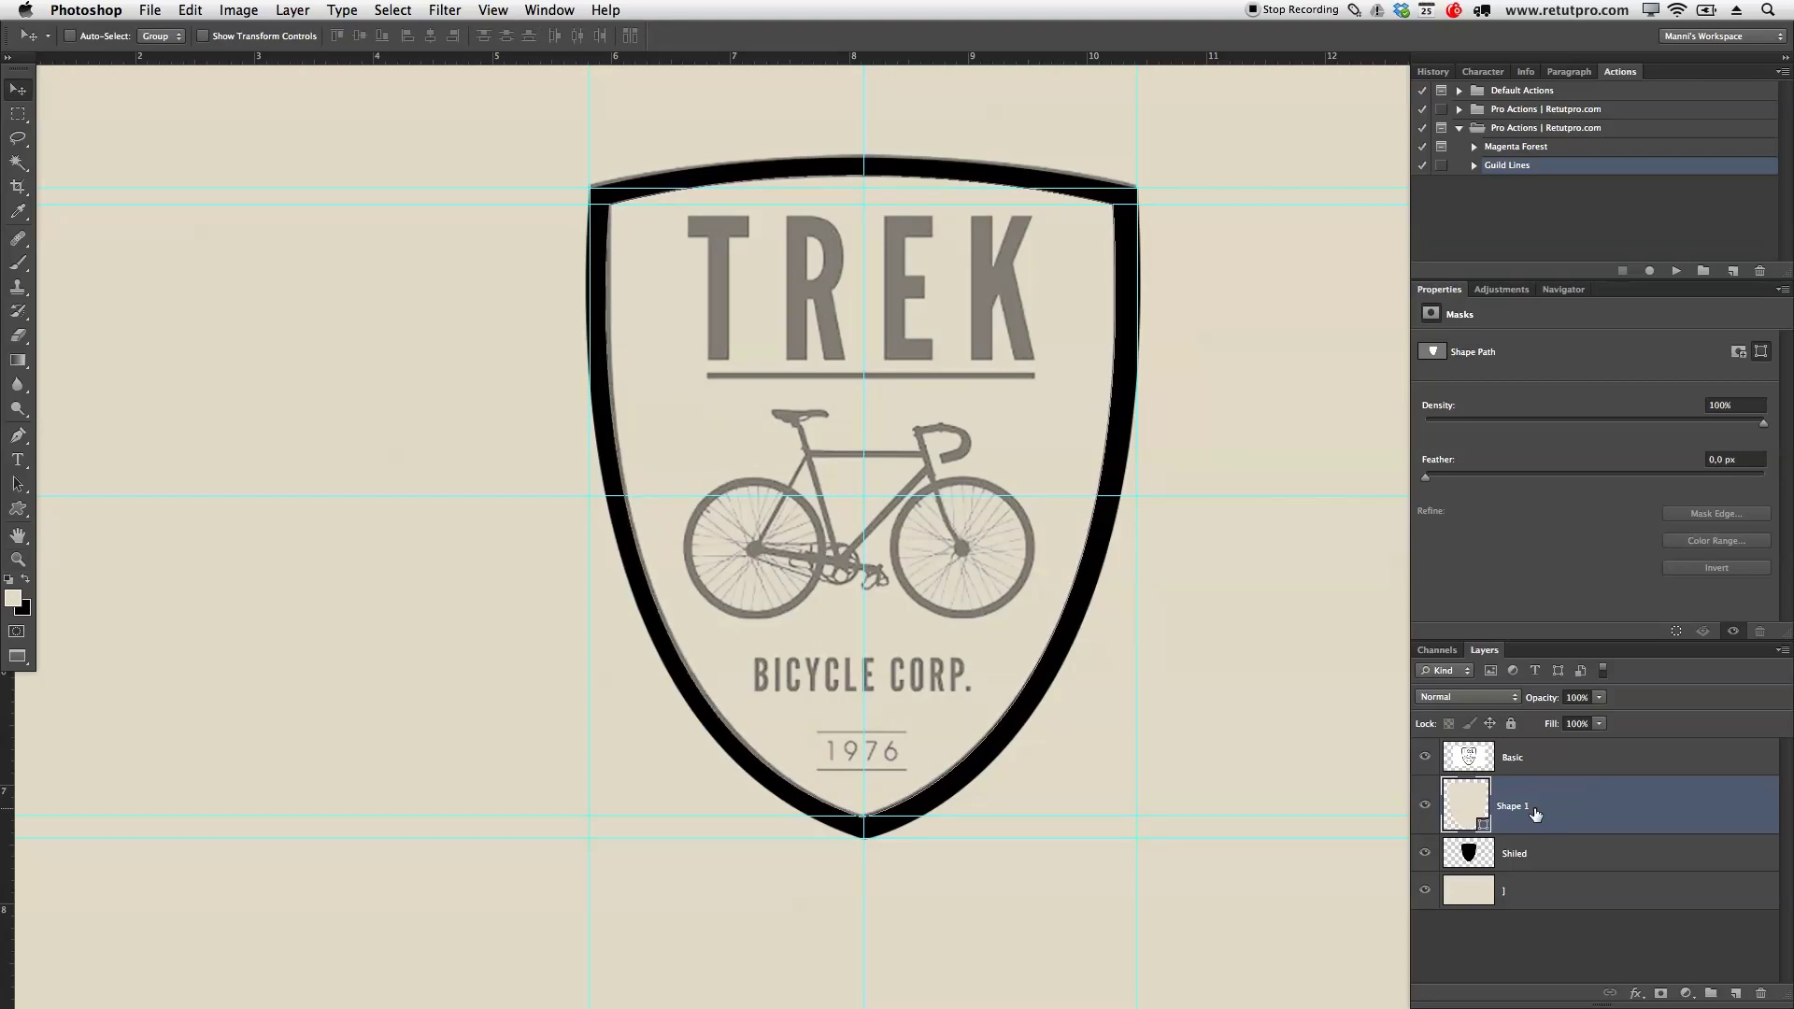
Fine-tune the vertical position of Shape 1 so the border's upper edge and lower tip match the original artwork
key(Up)
key(Up)
key(Up)
key(Up)
key(Up)
key(Down)
key(Down)
key(Down)
key(Down)
key(Down)
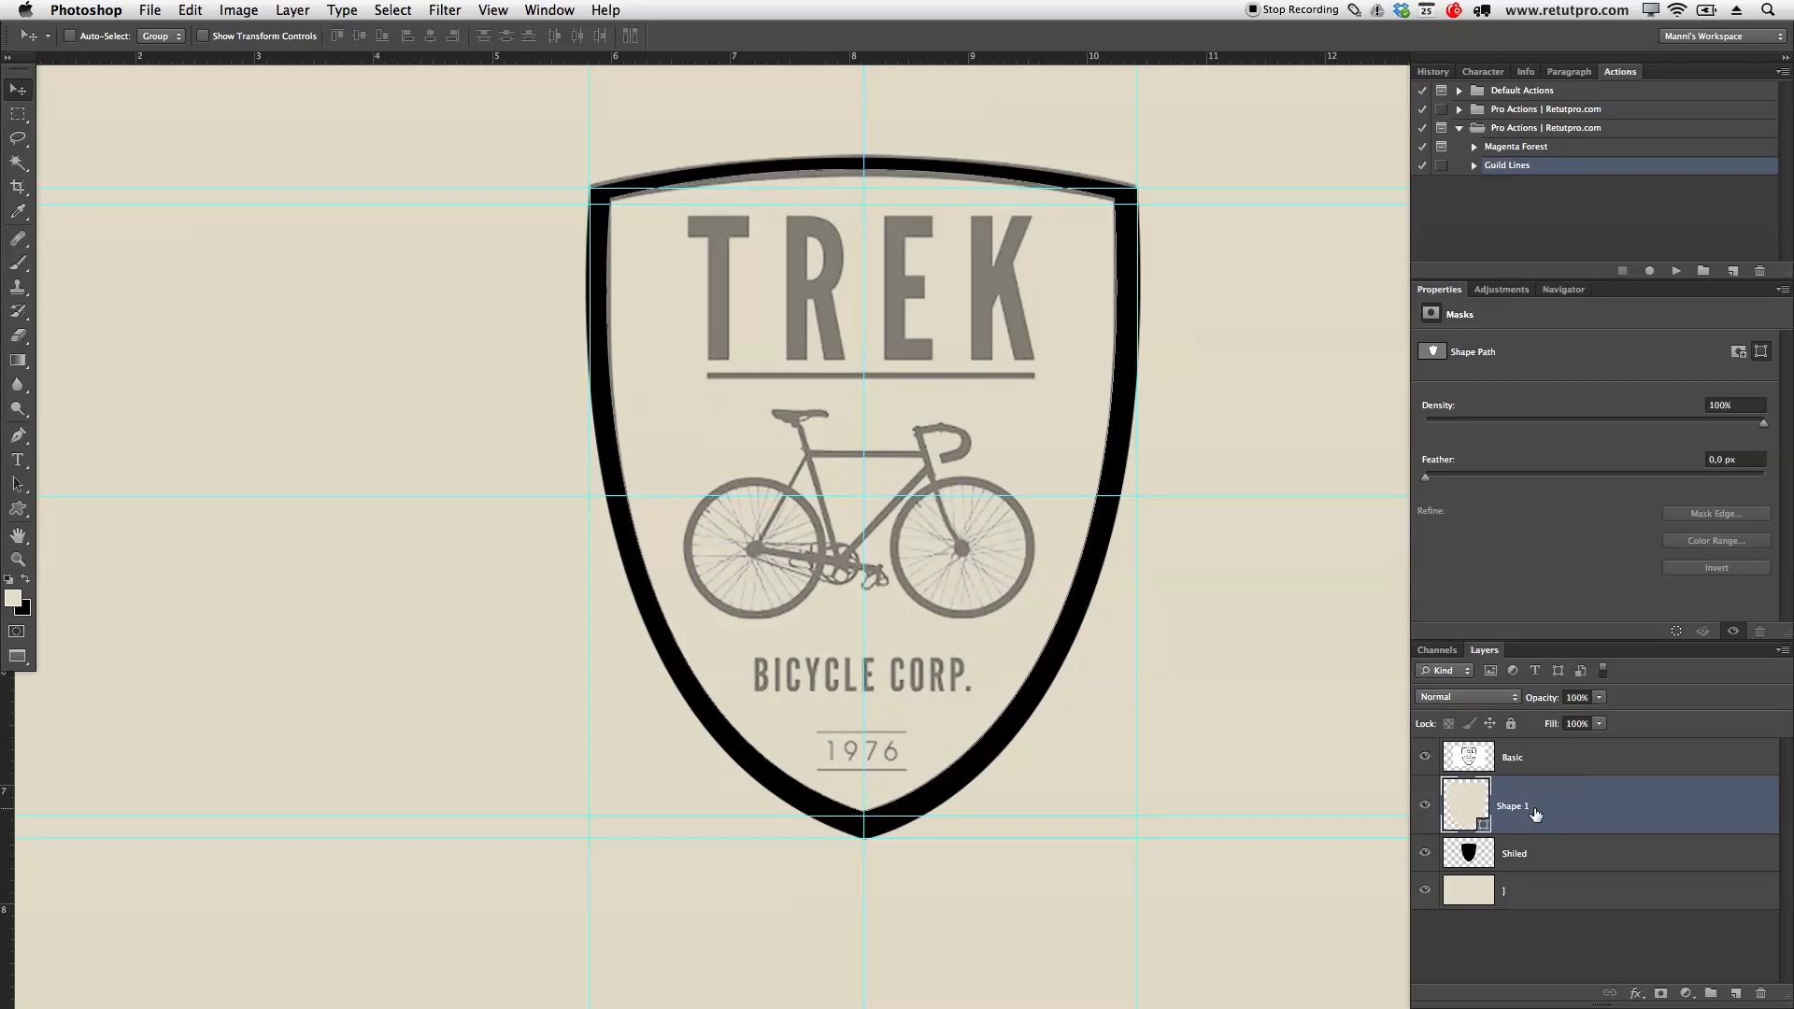
key(Down)
key(Up)
Place the Basic layer beneath the Shiled layer and move its badge artwork to the left of the redrawn shield
key(alt+bracketright)
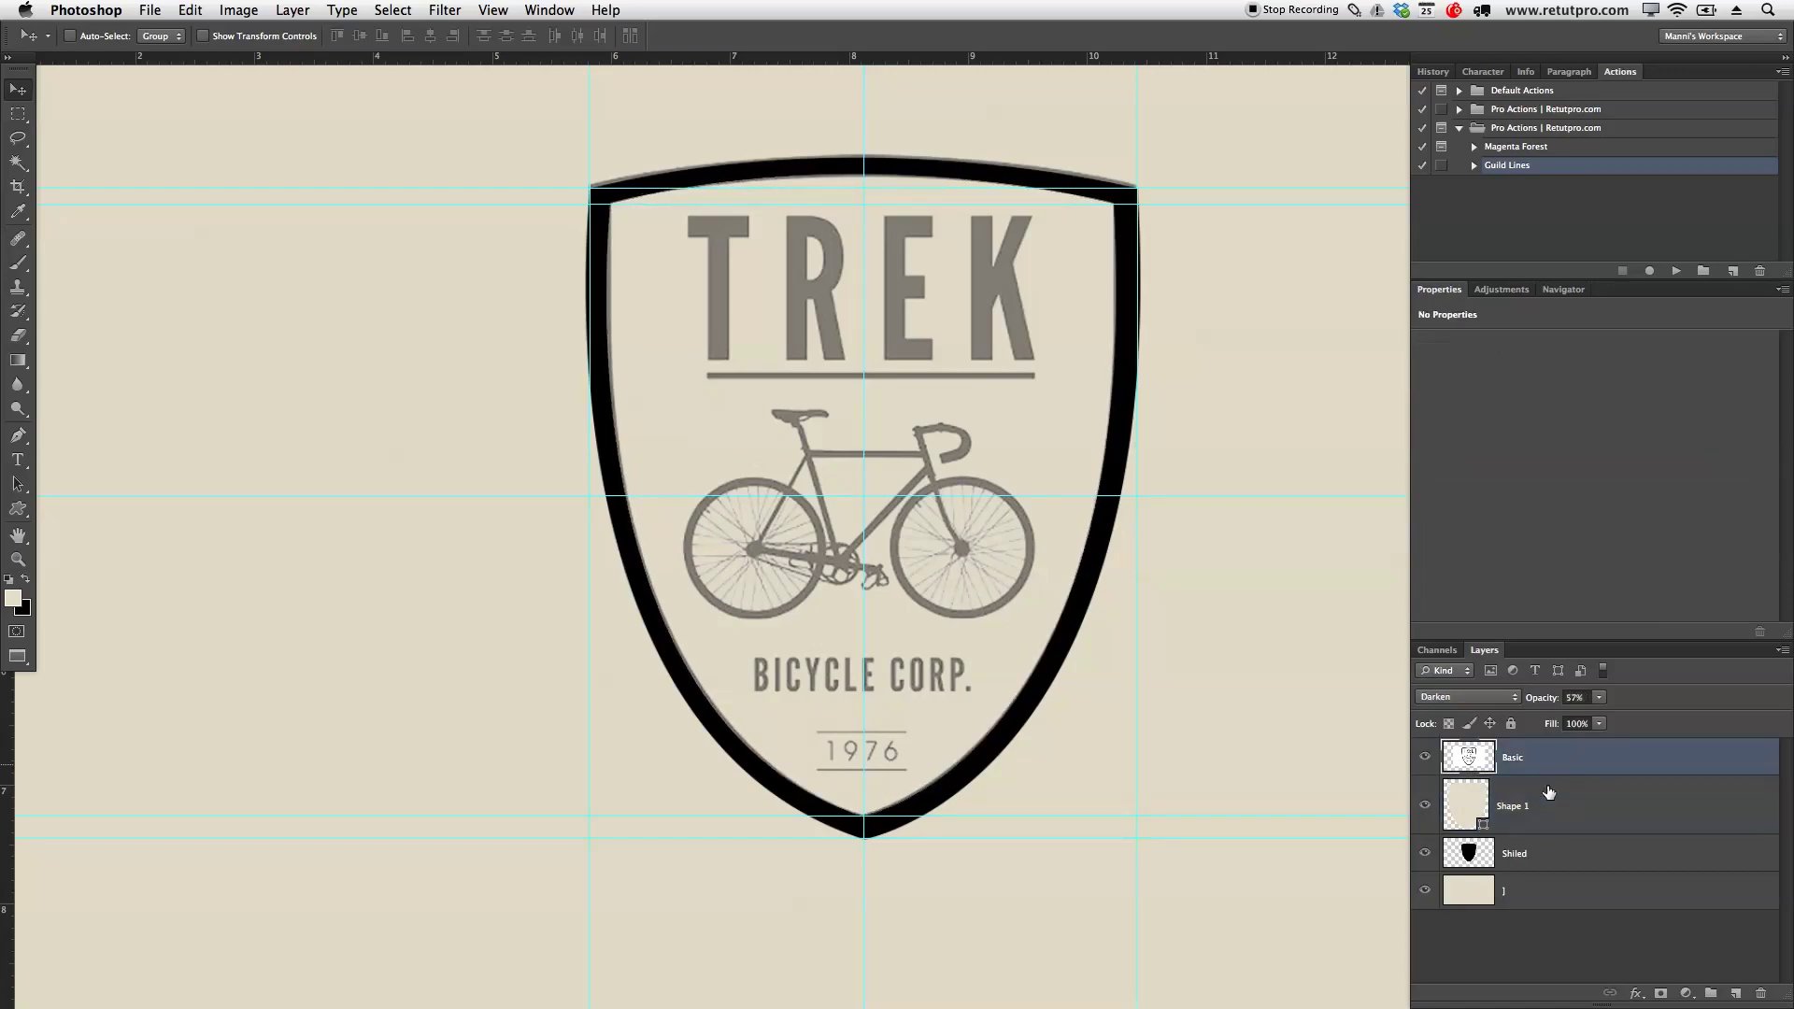
drag(1540, 758, 1538, 856)
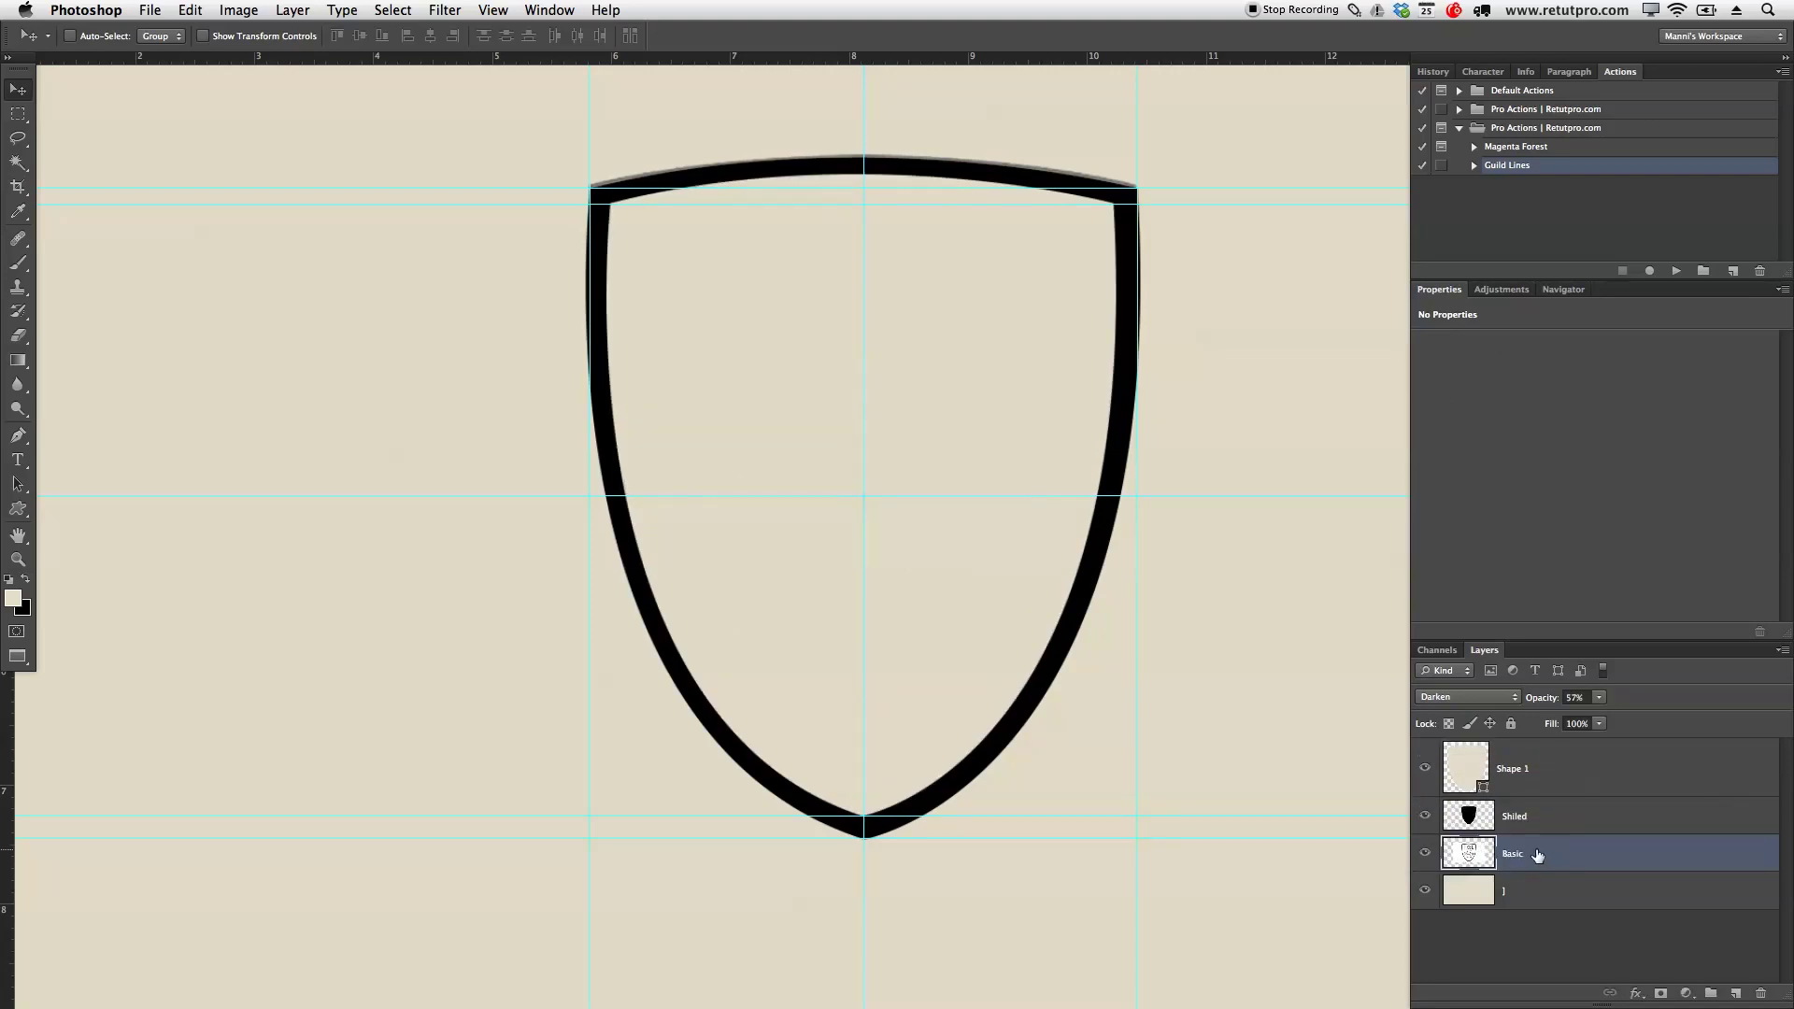
drag(919, 486, 313, 484)
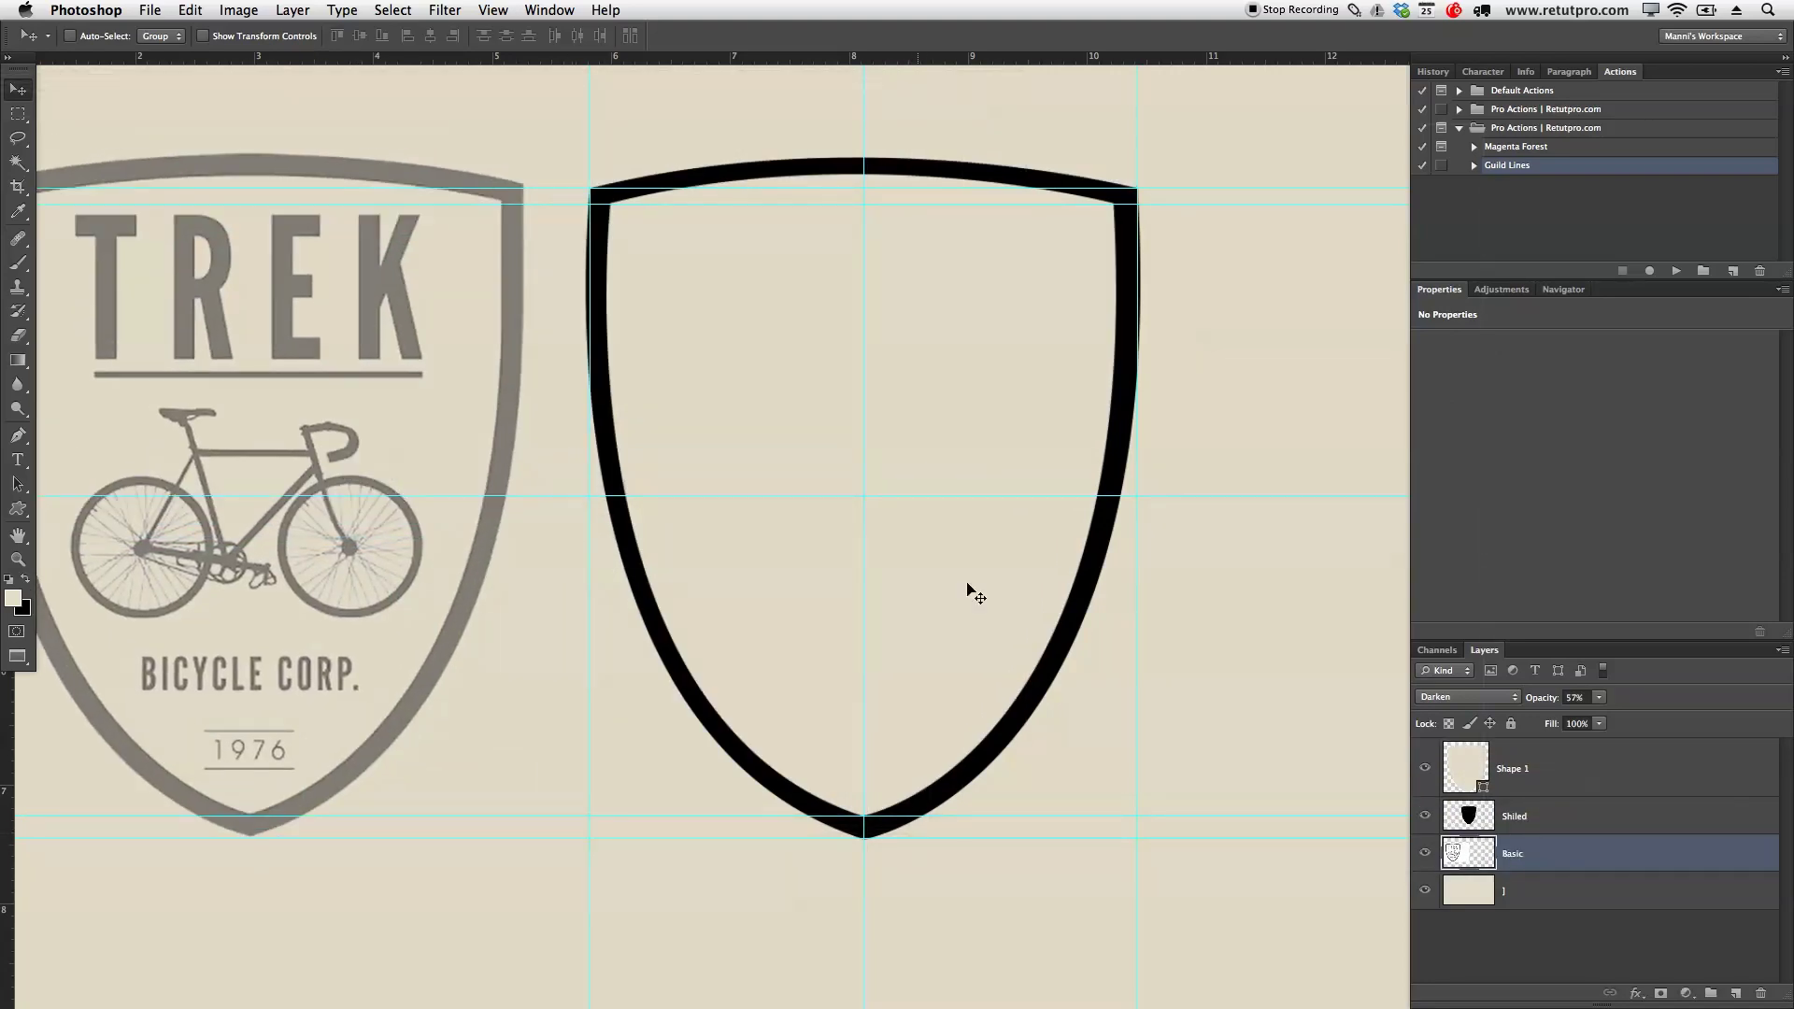
Restore the Basic layer's opacity to 100% and make the Shiled layer active with both shields in view
key(0)
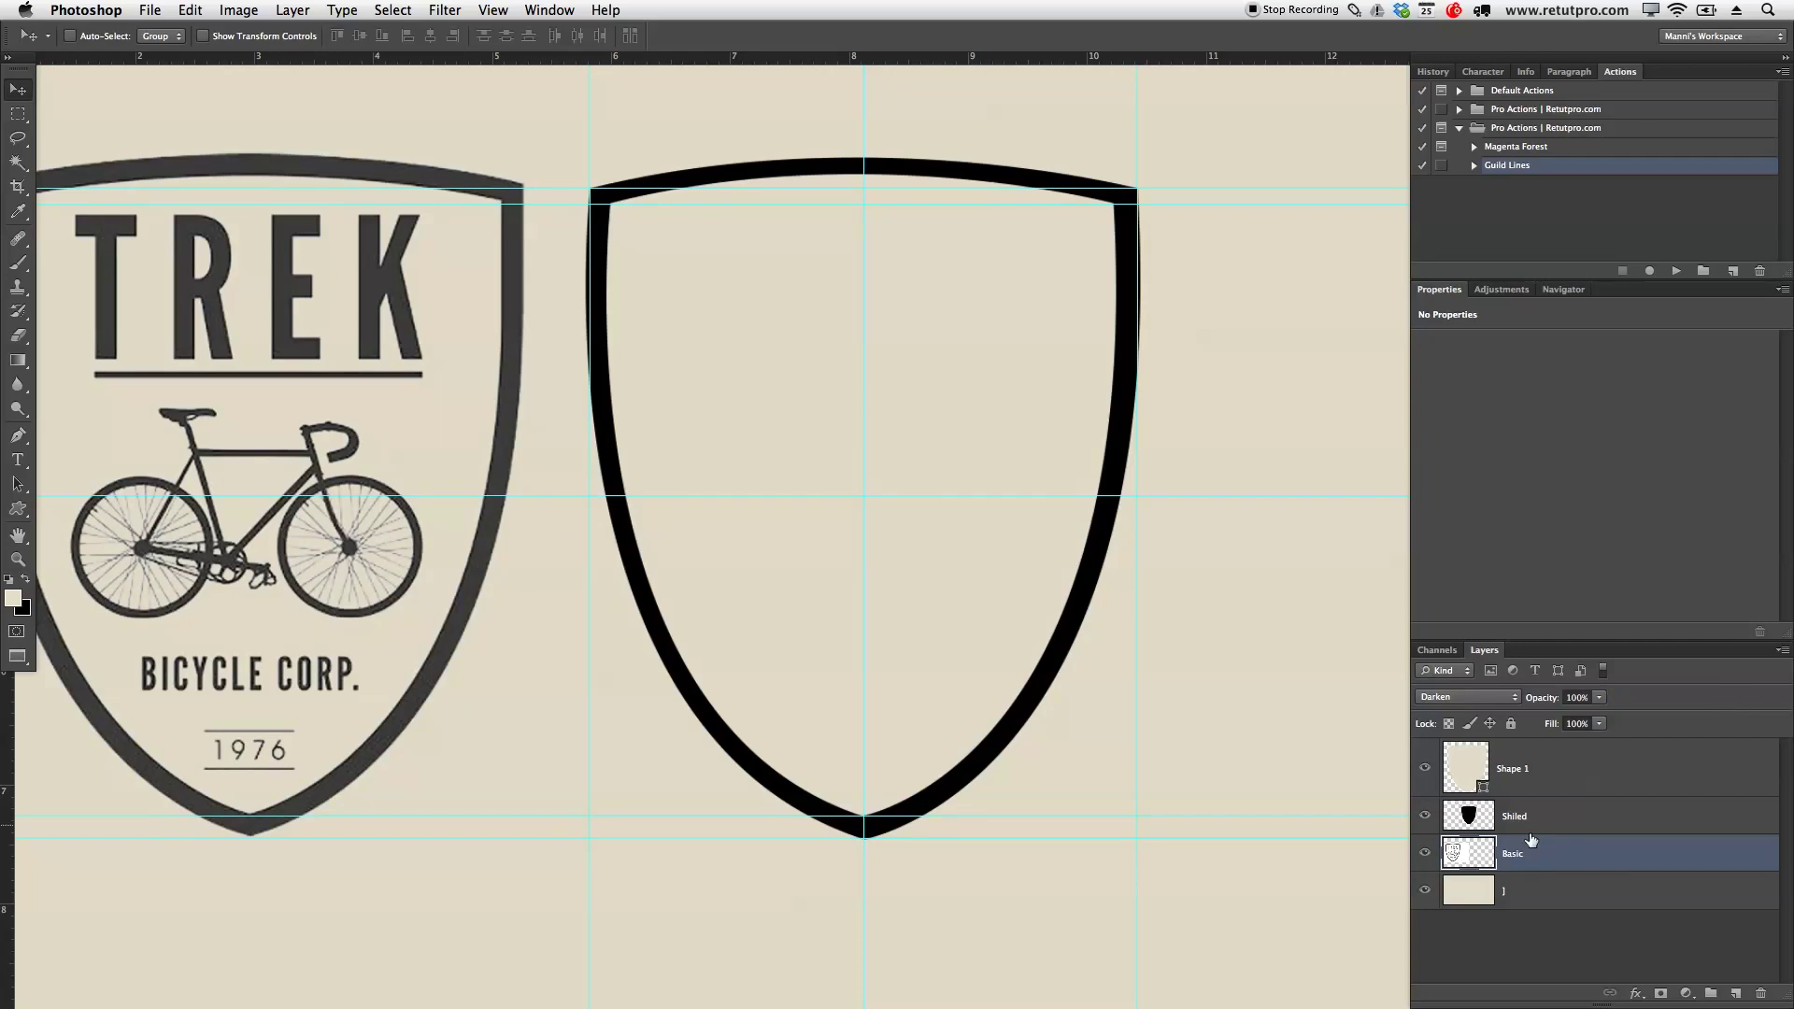
click(1523, 807)
key(z)
alt+click(990, 470)
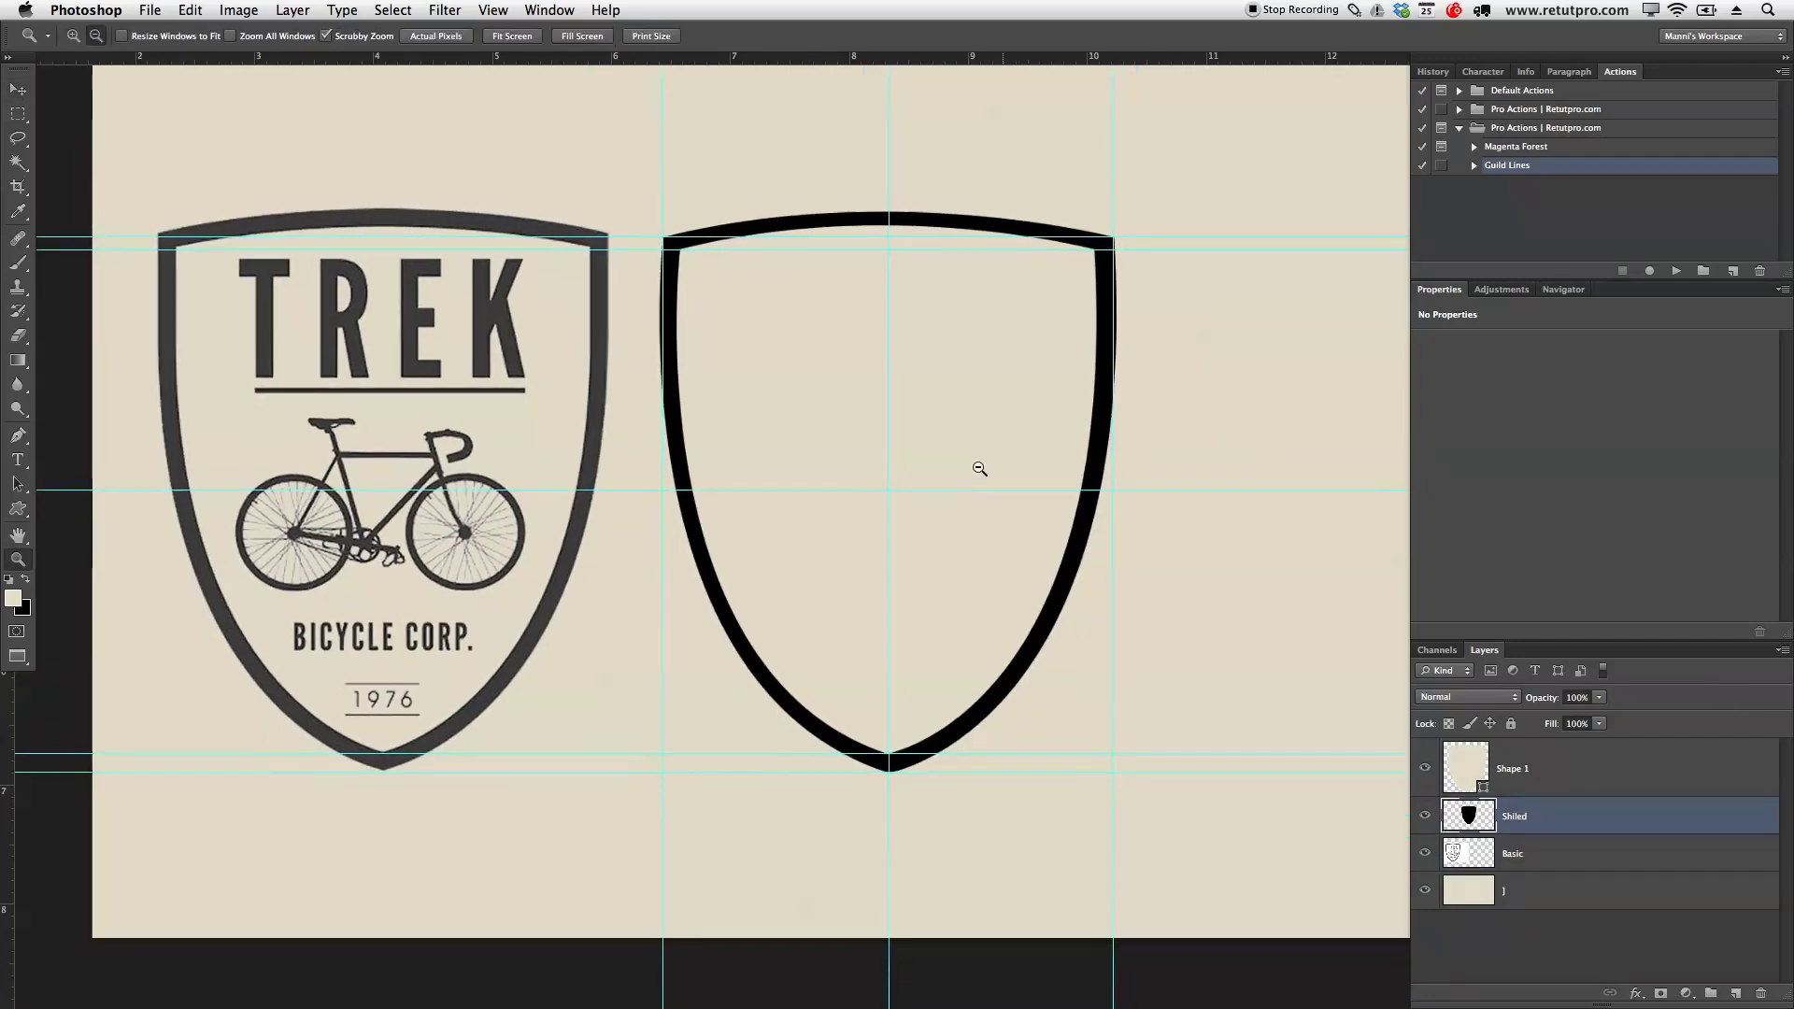
alt+click(1013, 451)
drag(1309, 480, 1214, 496)
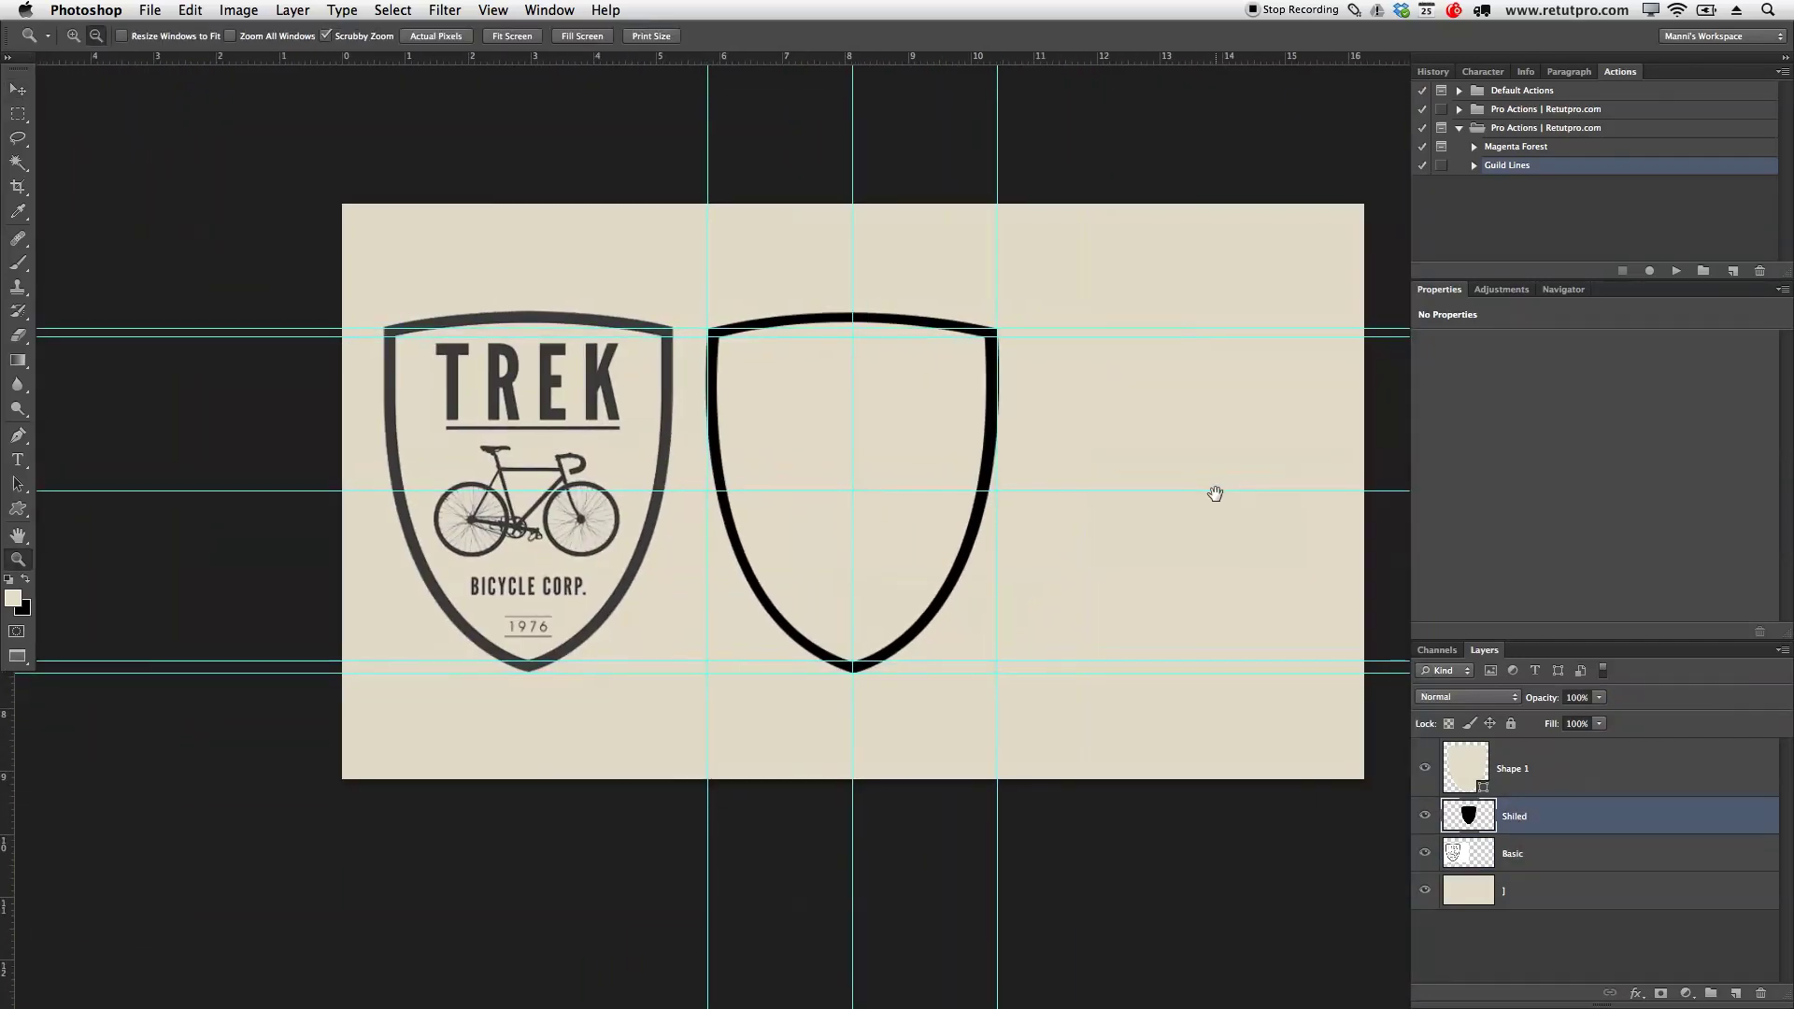
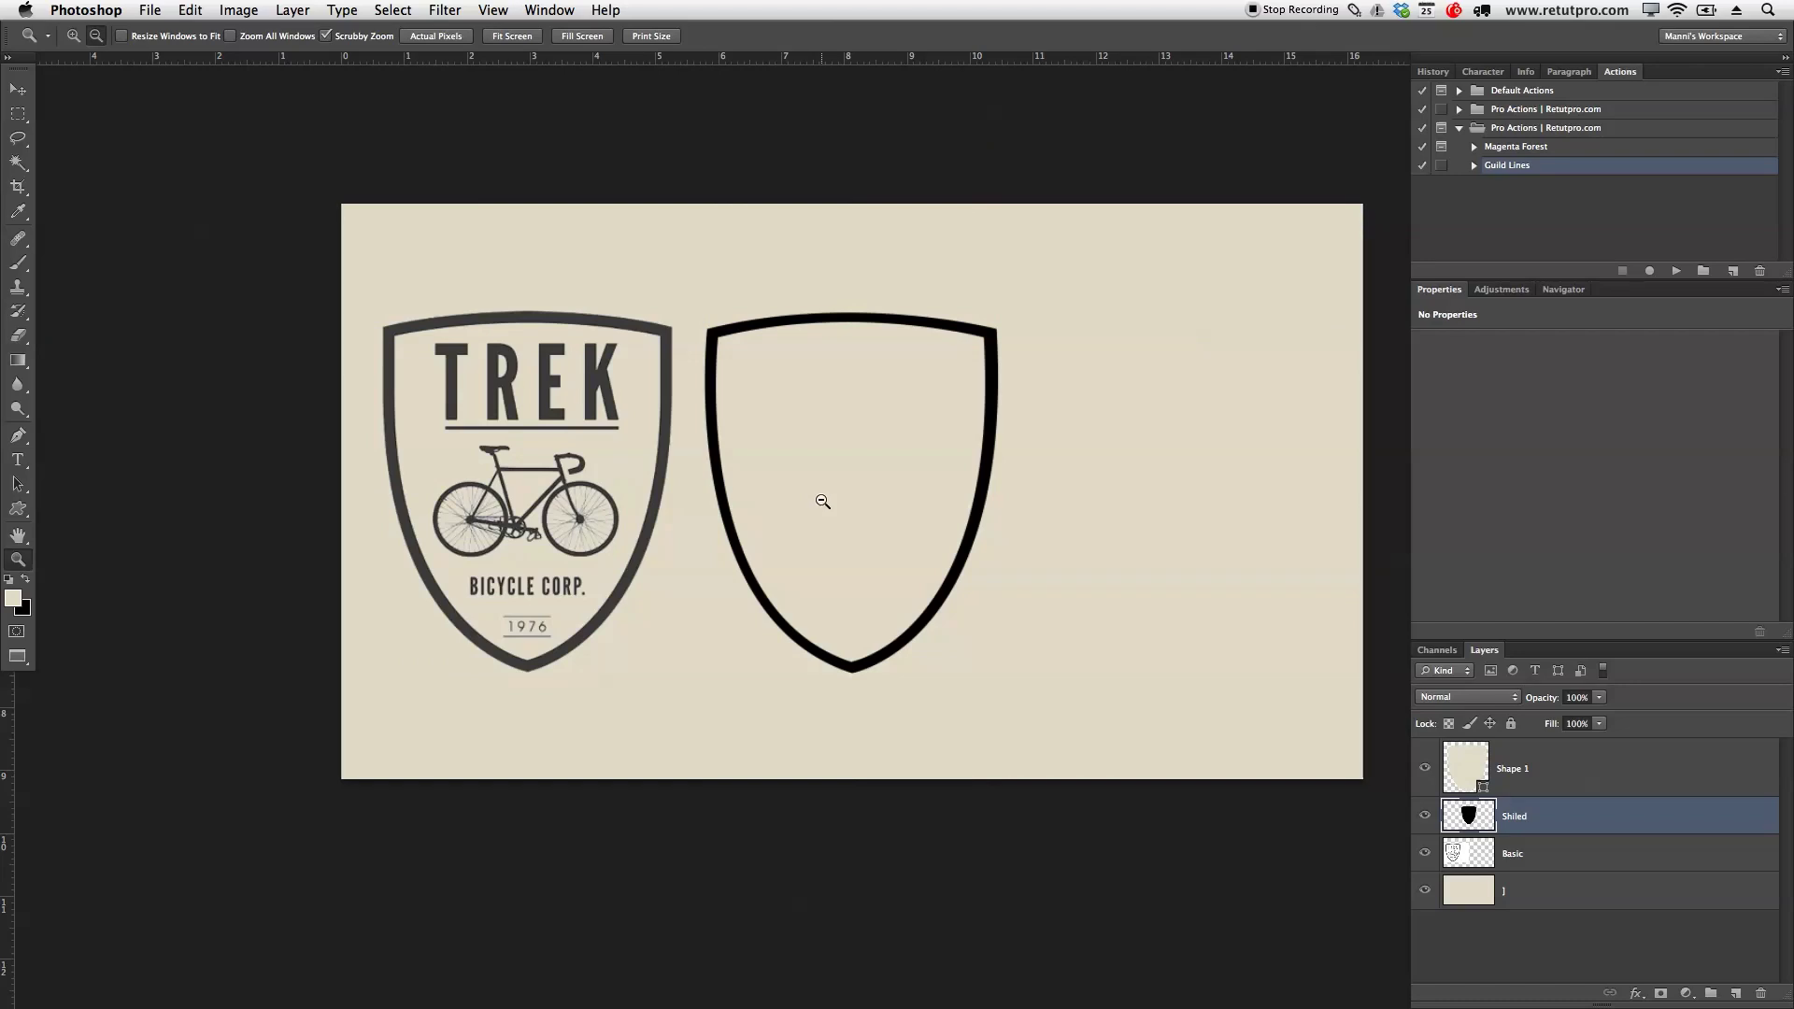
Add a paragraph text box spanning the upper part of the redrawn shield, just inside its border
key(alt+space)
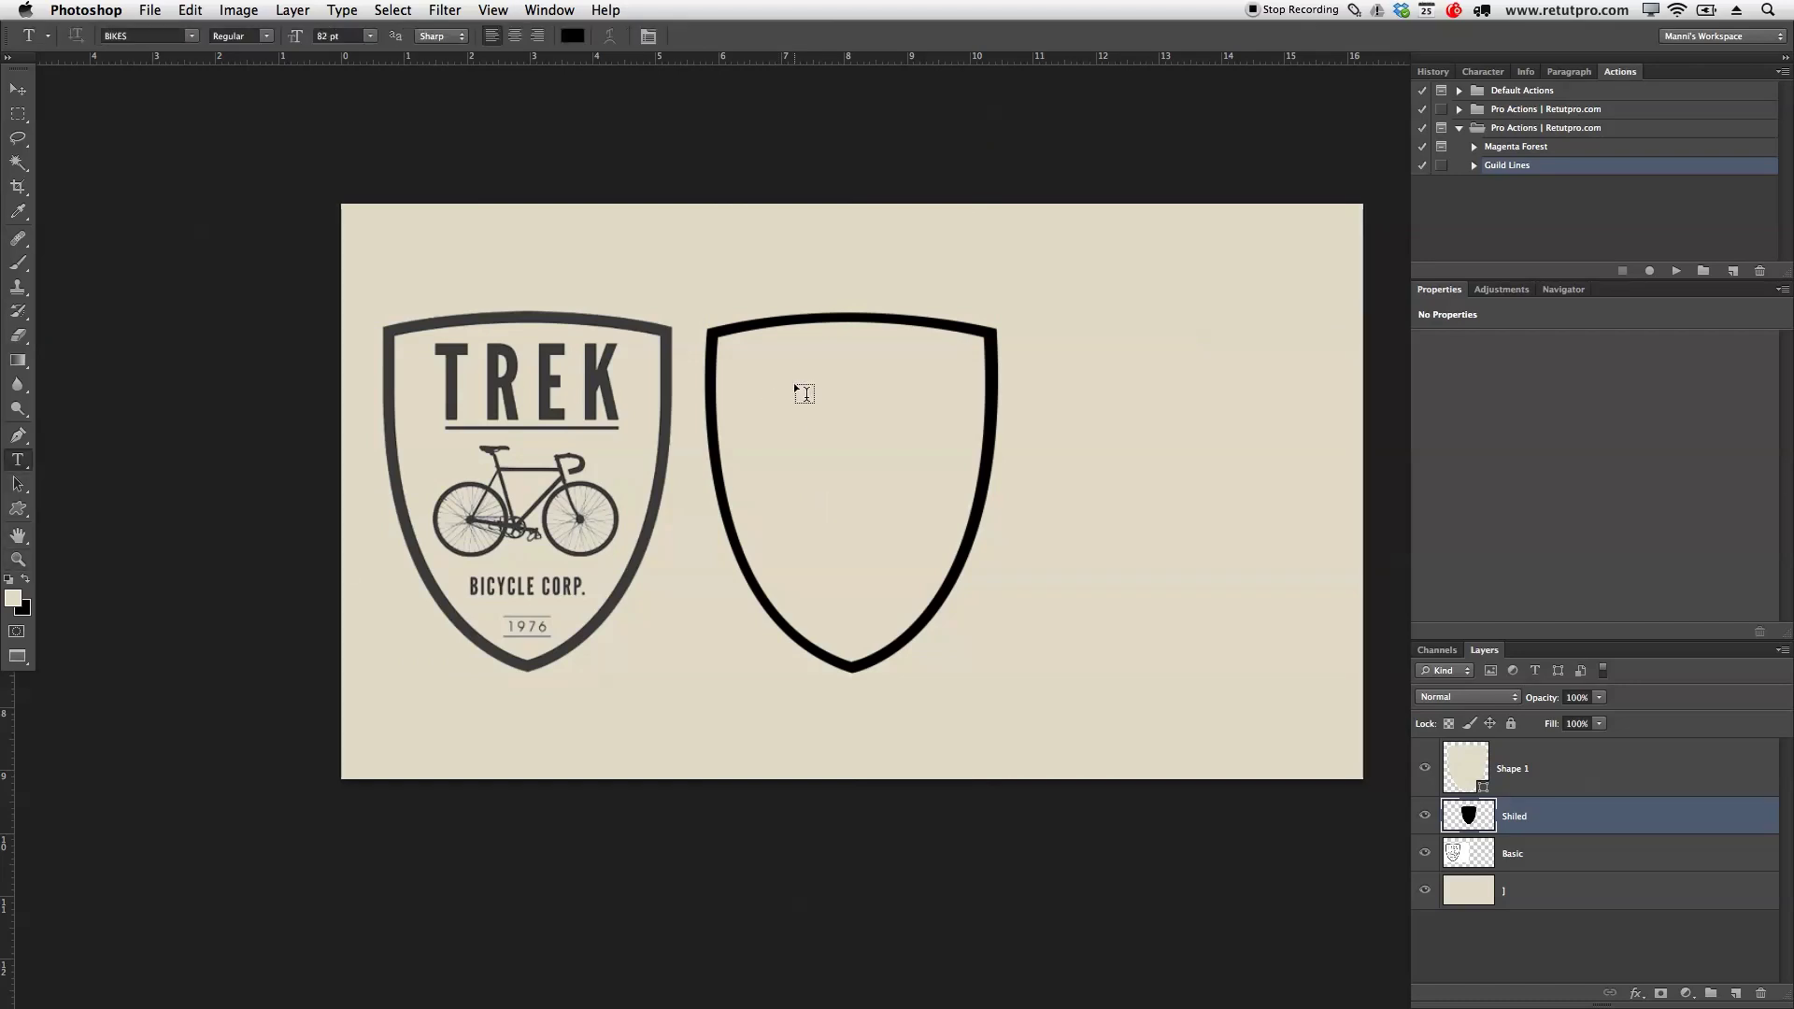
click(26, 466)
click(26, 464)
drag(731, 344, 968, 455)
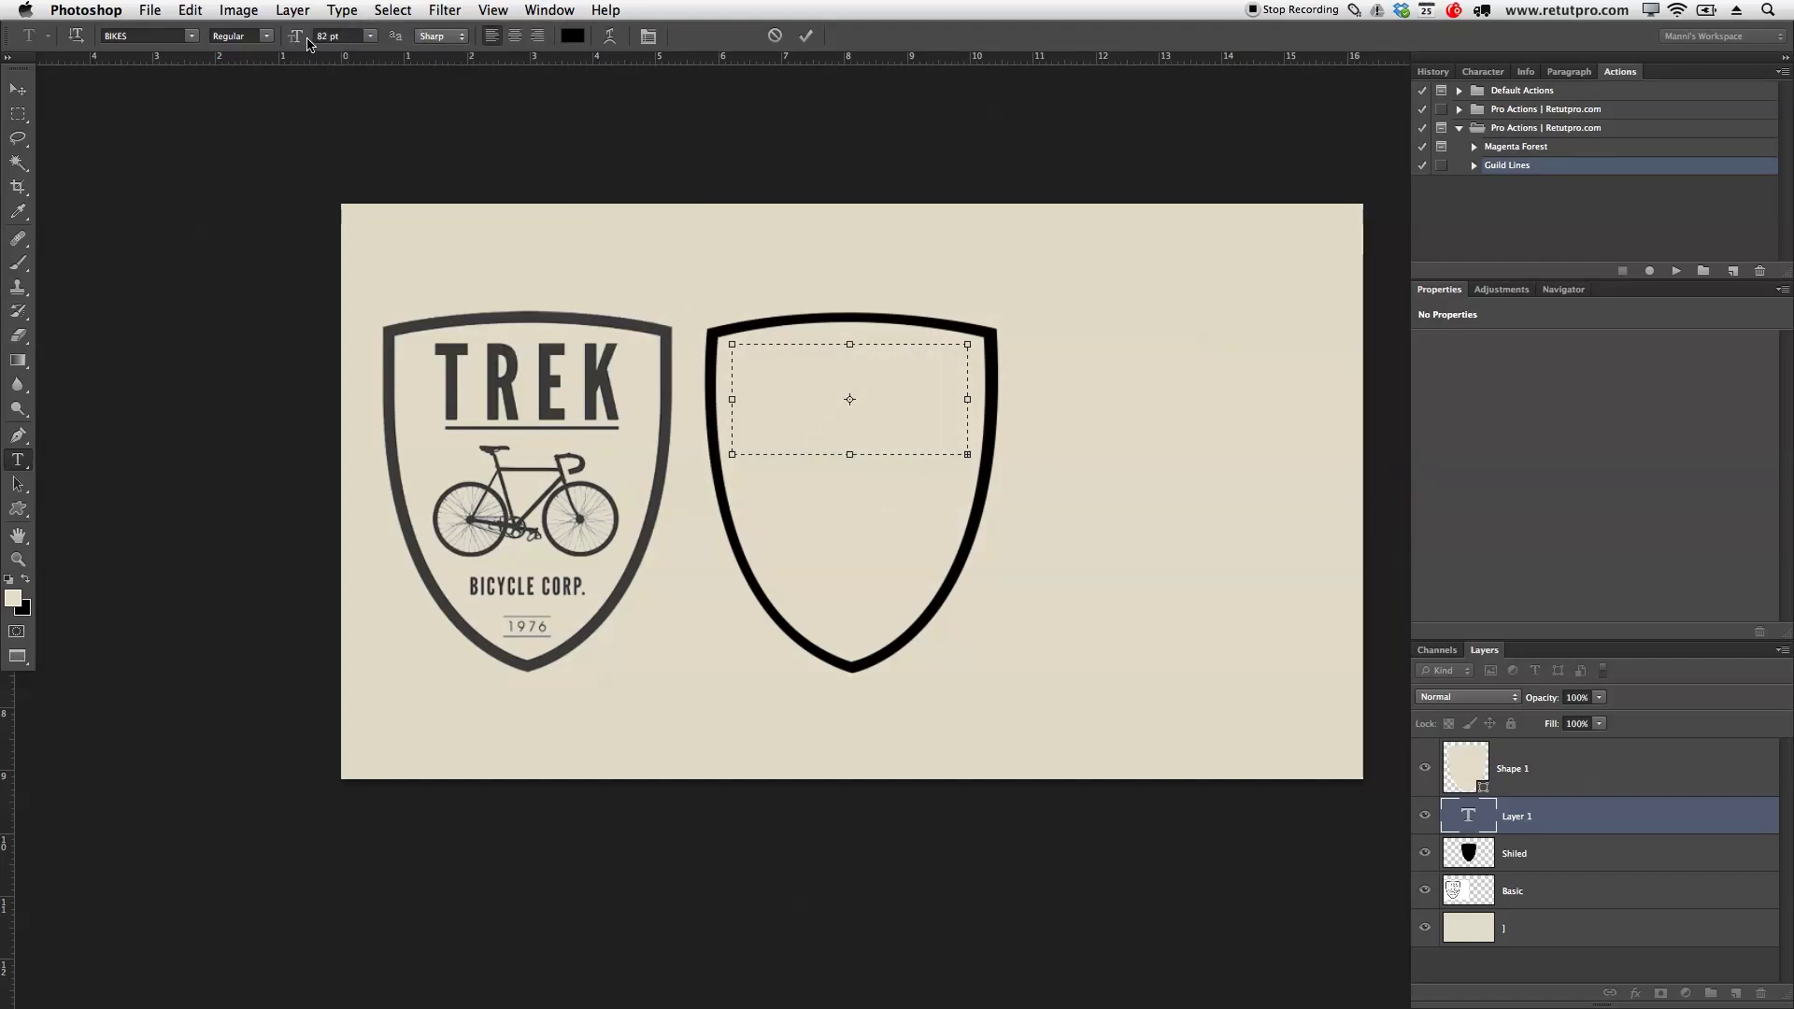
Set the new text's size to 13 pt and place its layer above Shape 1
drag(310, 44, 237, 36)
click(875, 415)
drag(1504, 816, 1547, 753)
Enter the word TREK in the text box at the shield's upper part
click(809, 397)
drag(809, 397, 697, 259)
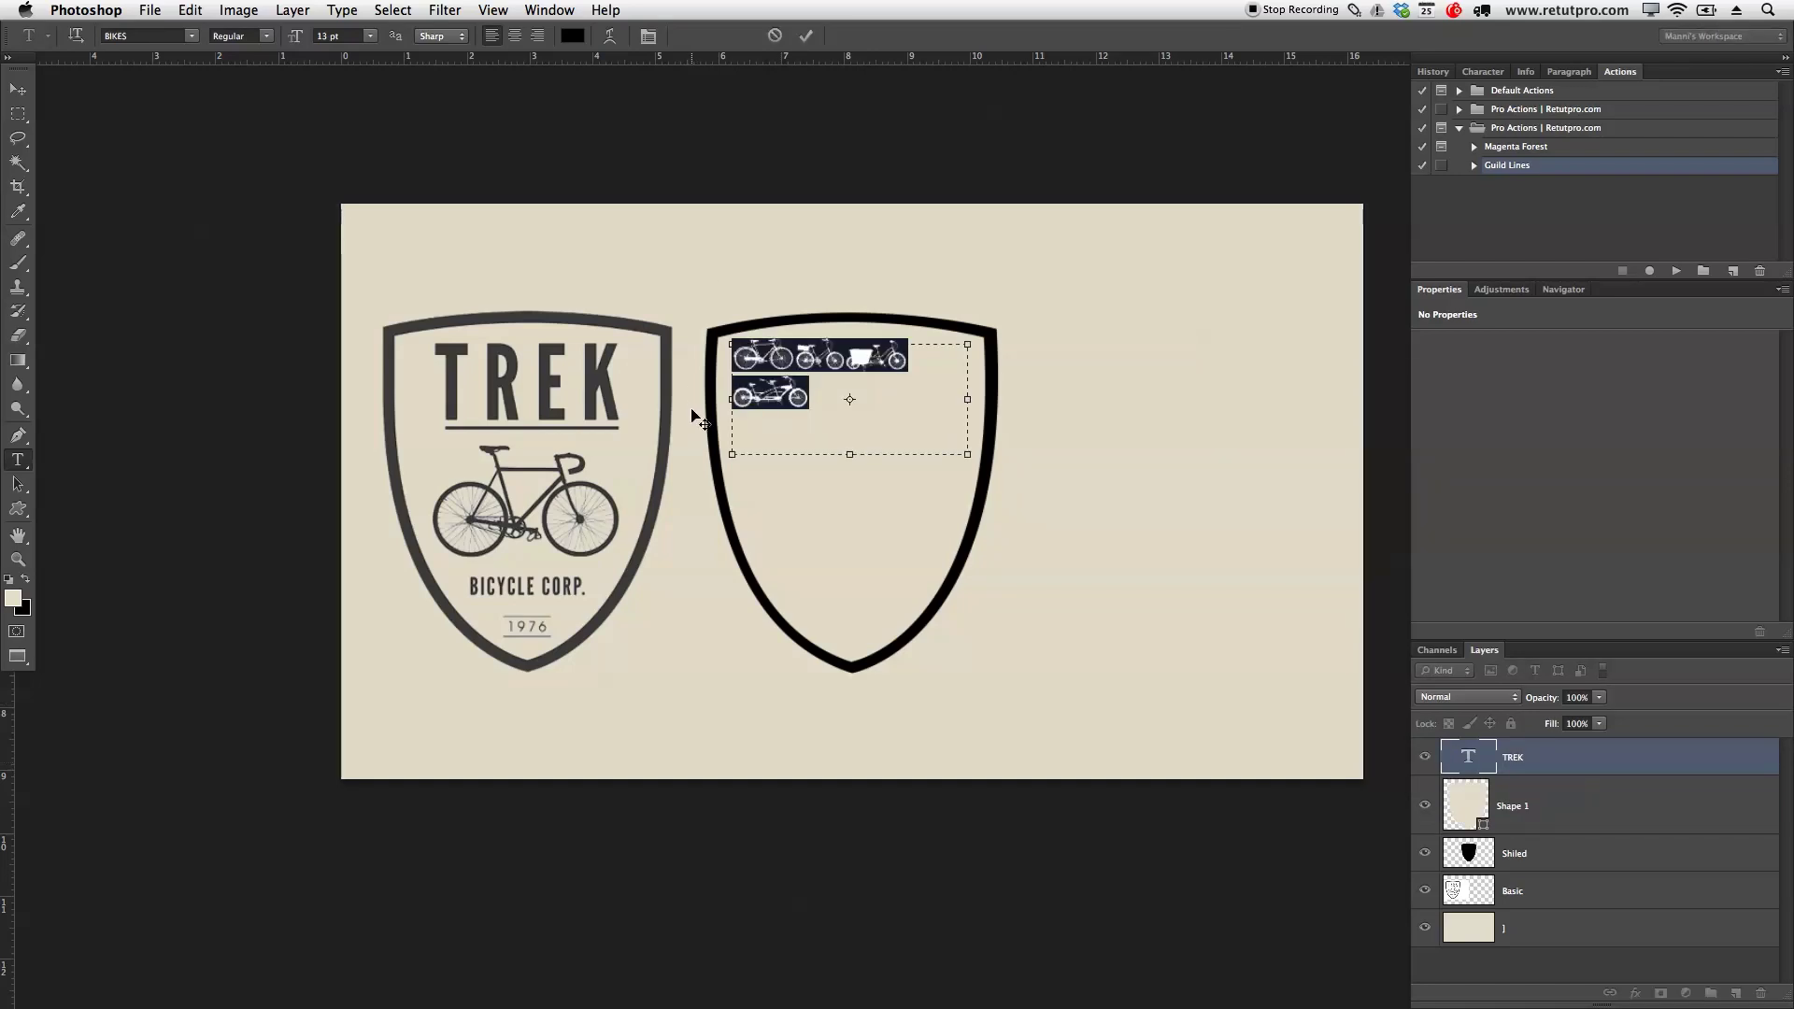
text(TREK)
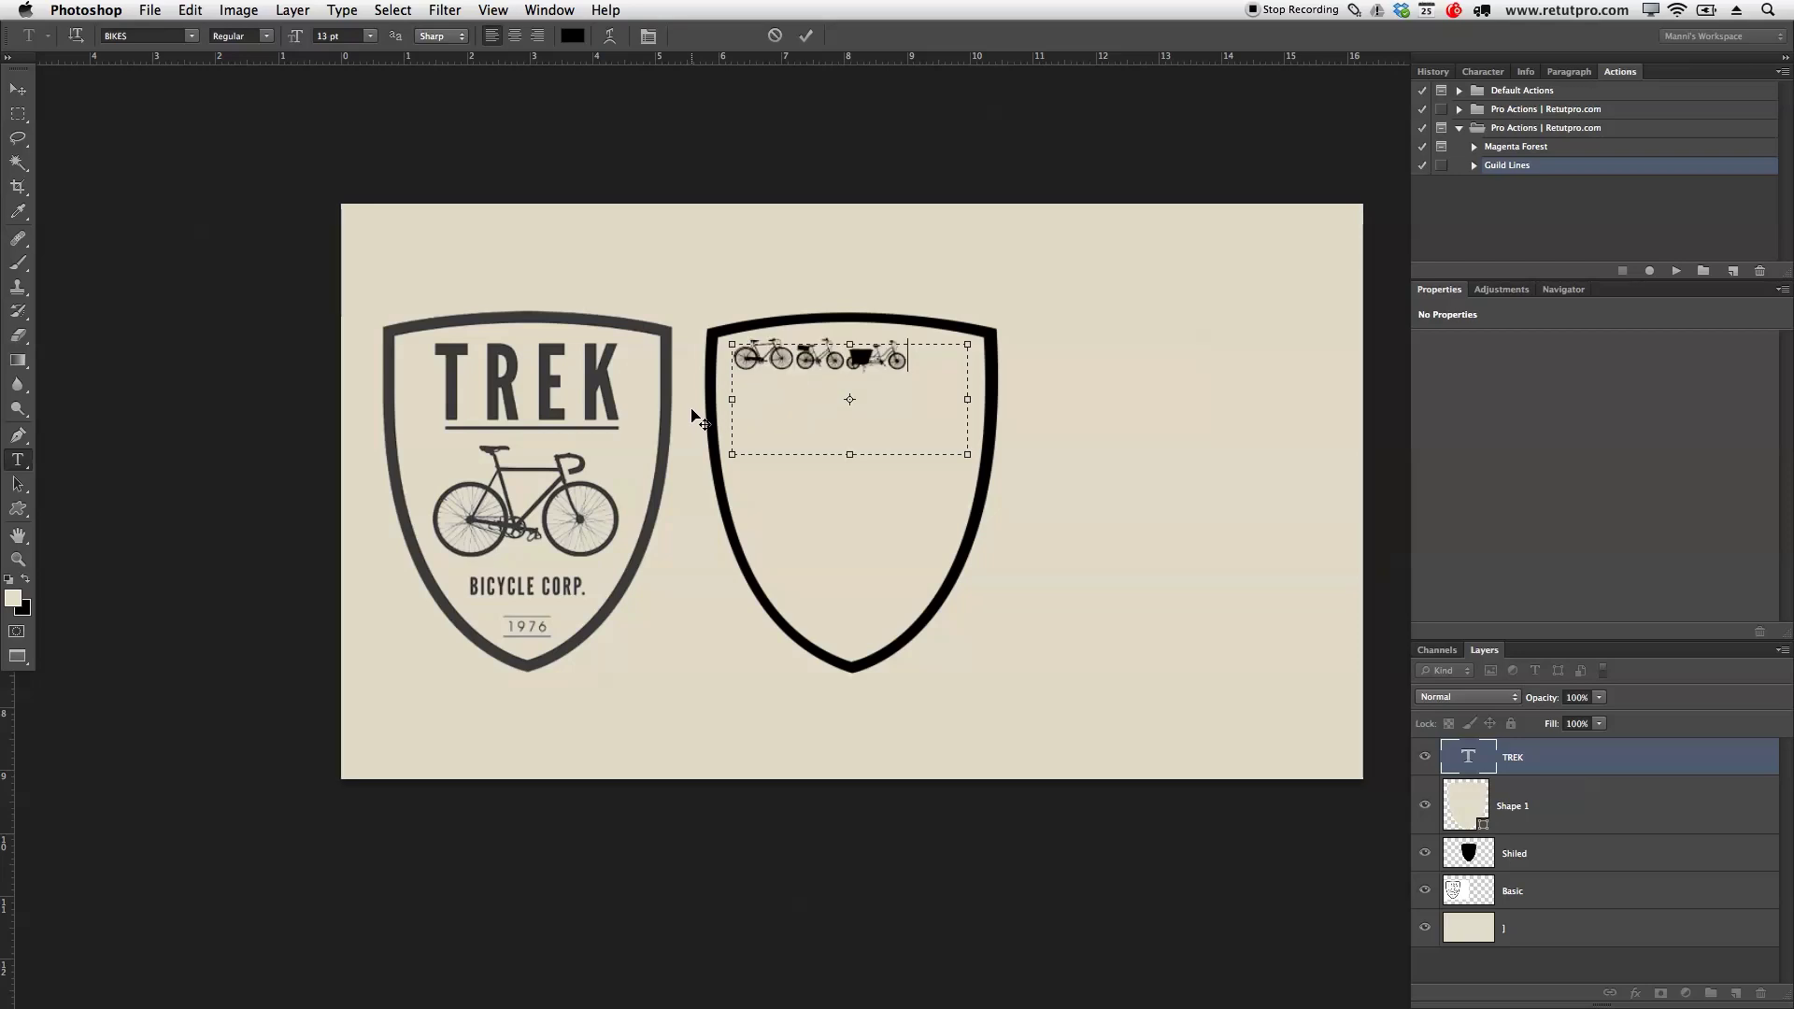
text(e)
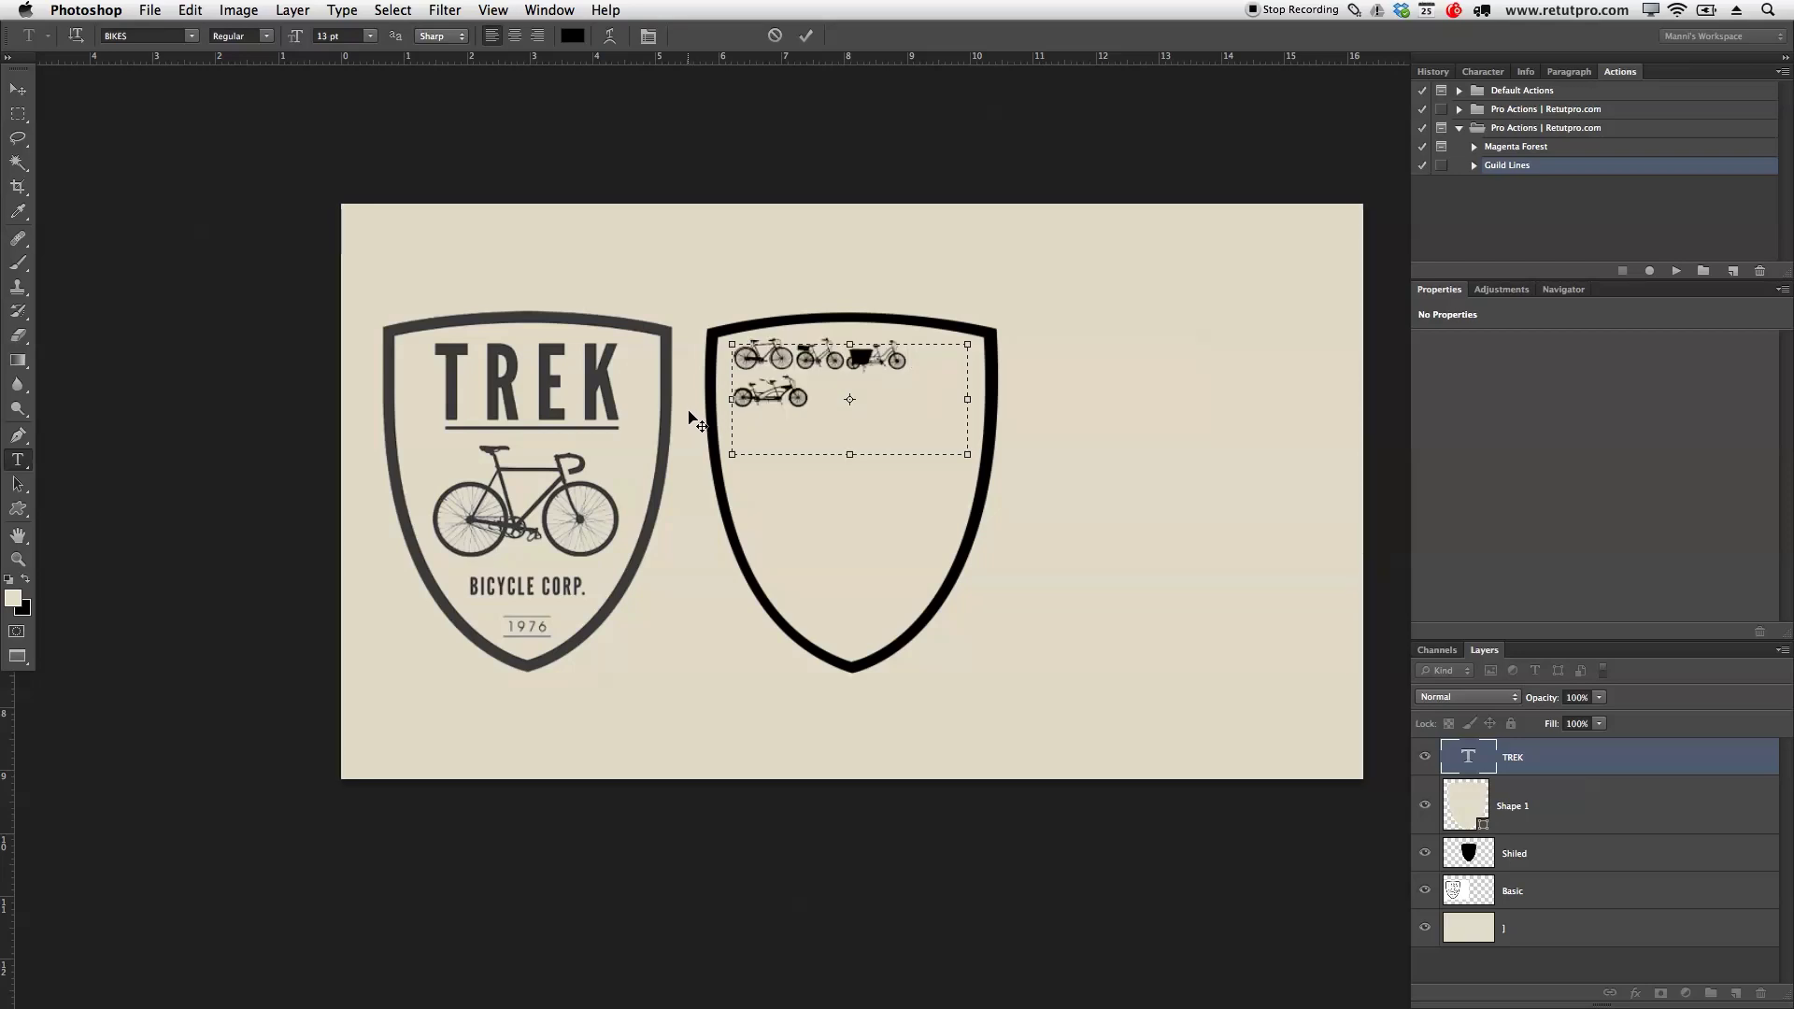
Set the whole TREK word to the Market Deco font at a size of 48 pt
key(super+a)
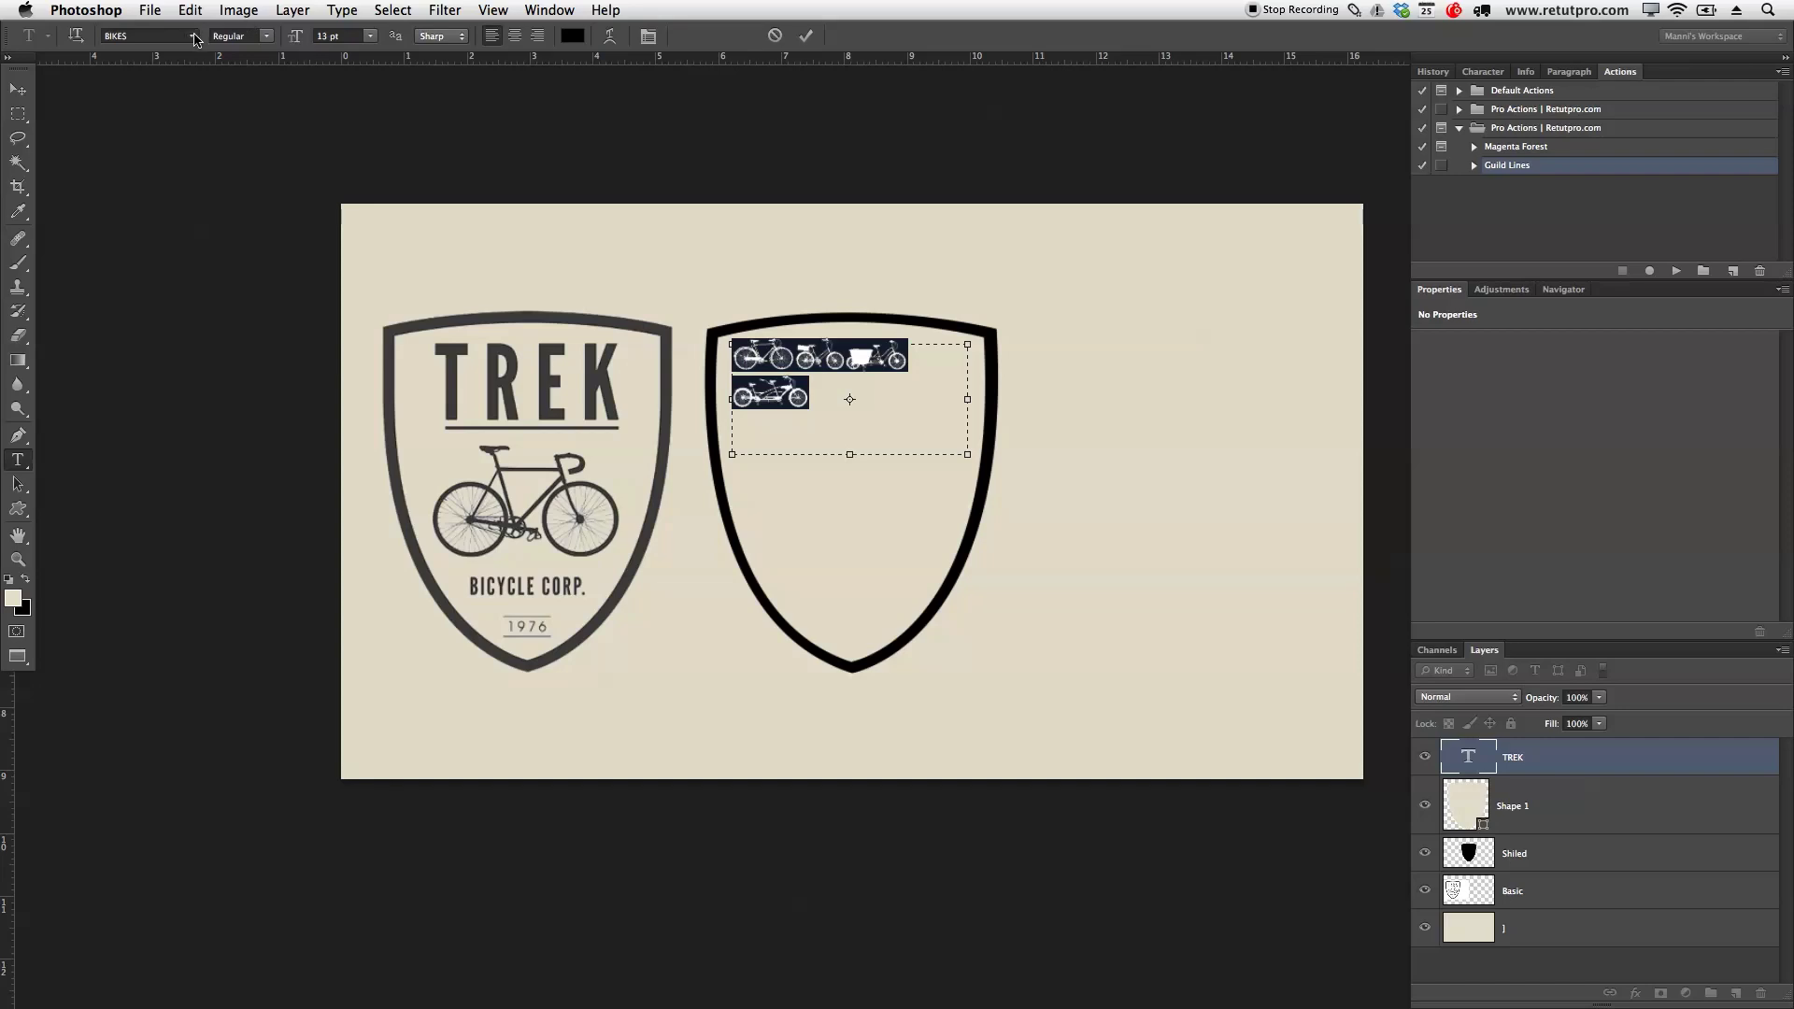
click(194, 36)
scroll(238, 218, down, 10)
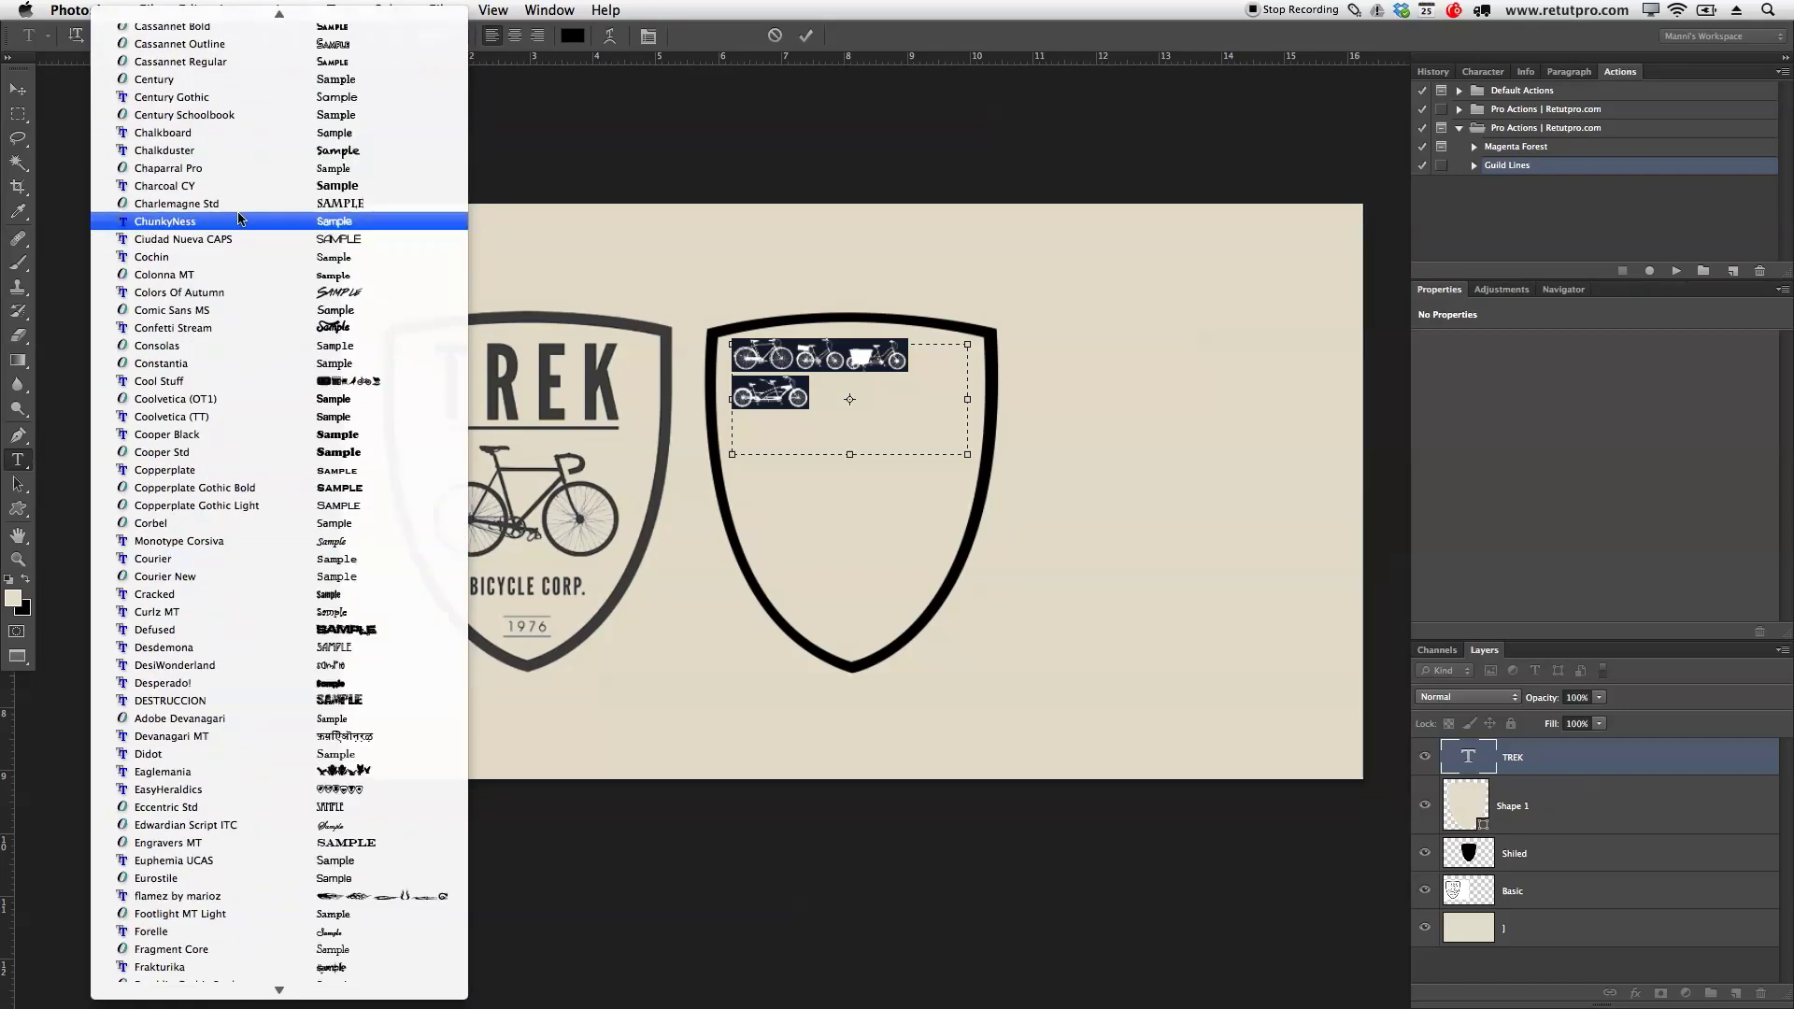
mouse_move(236, 1007)
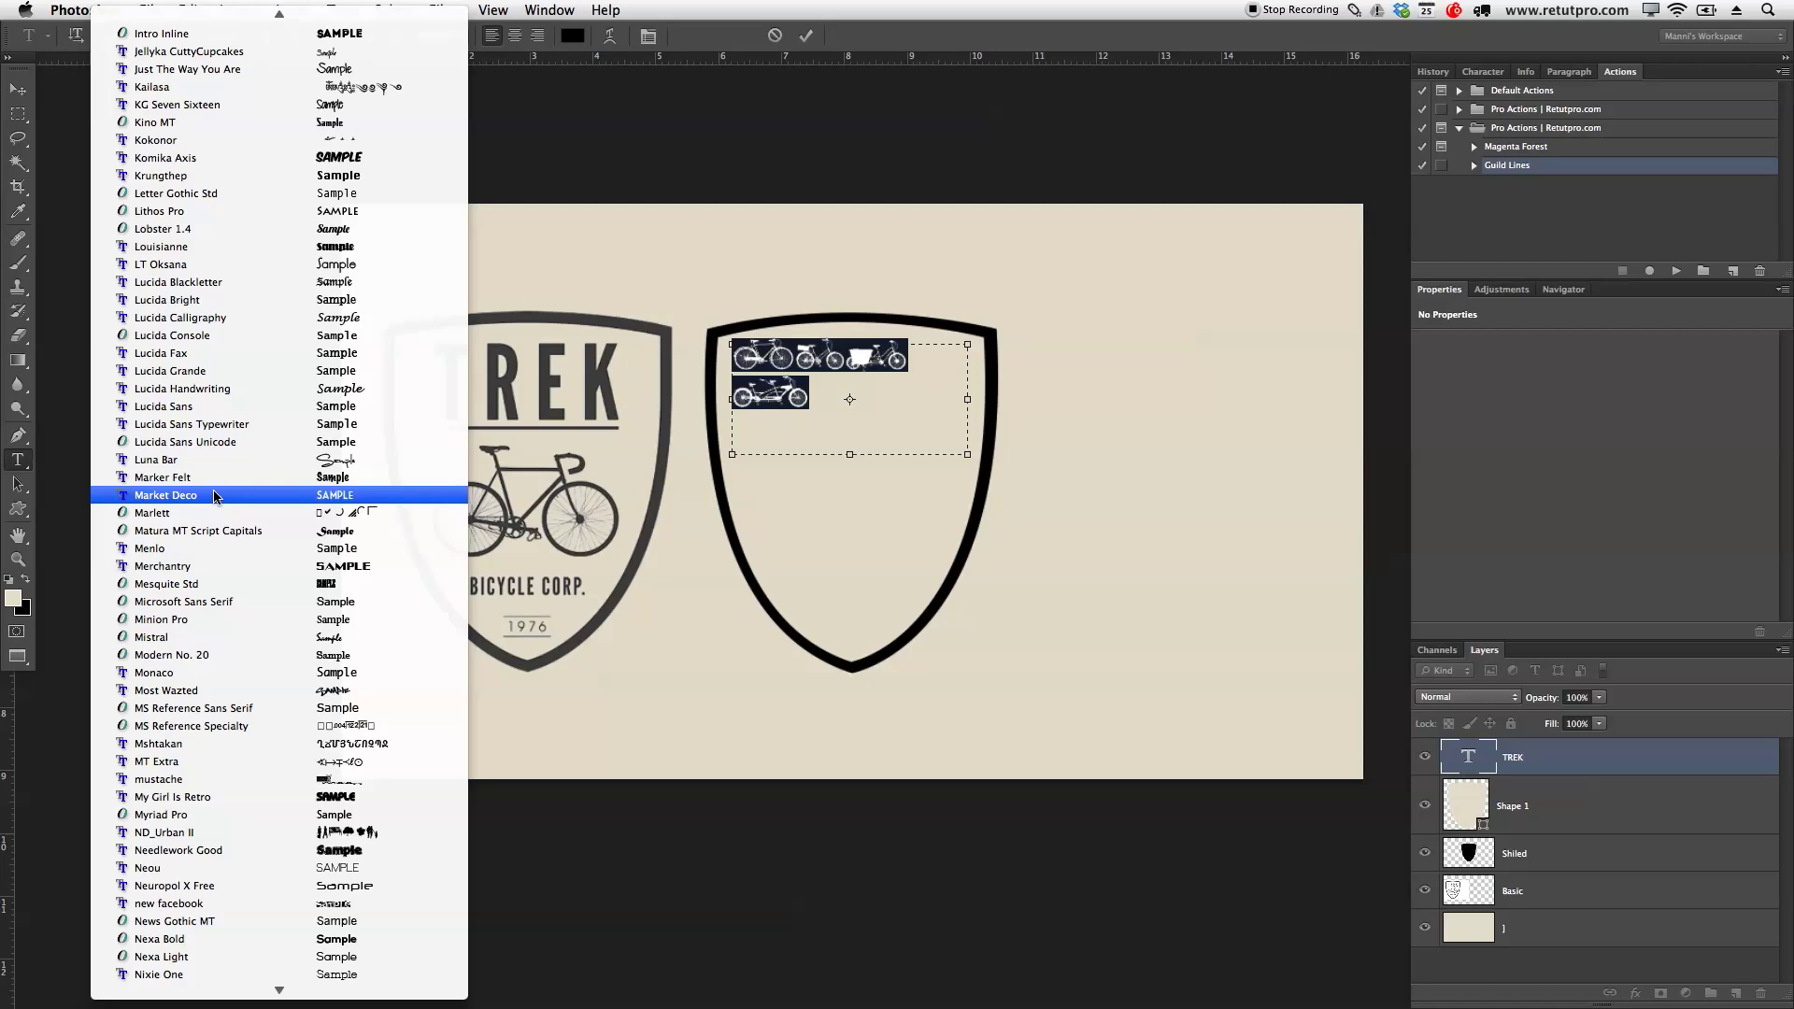
click(213, 495)
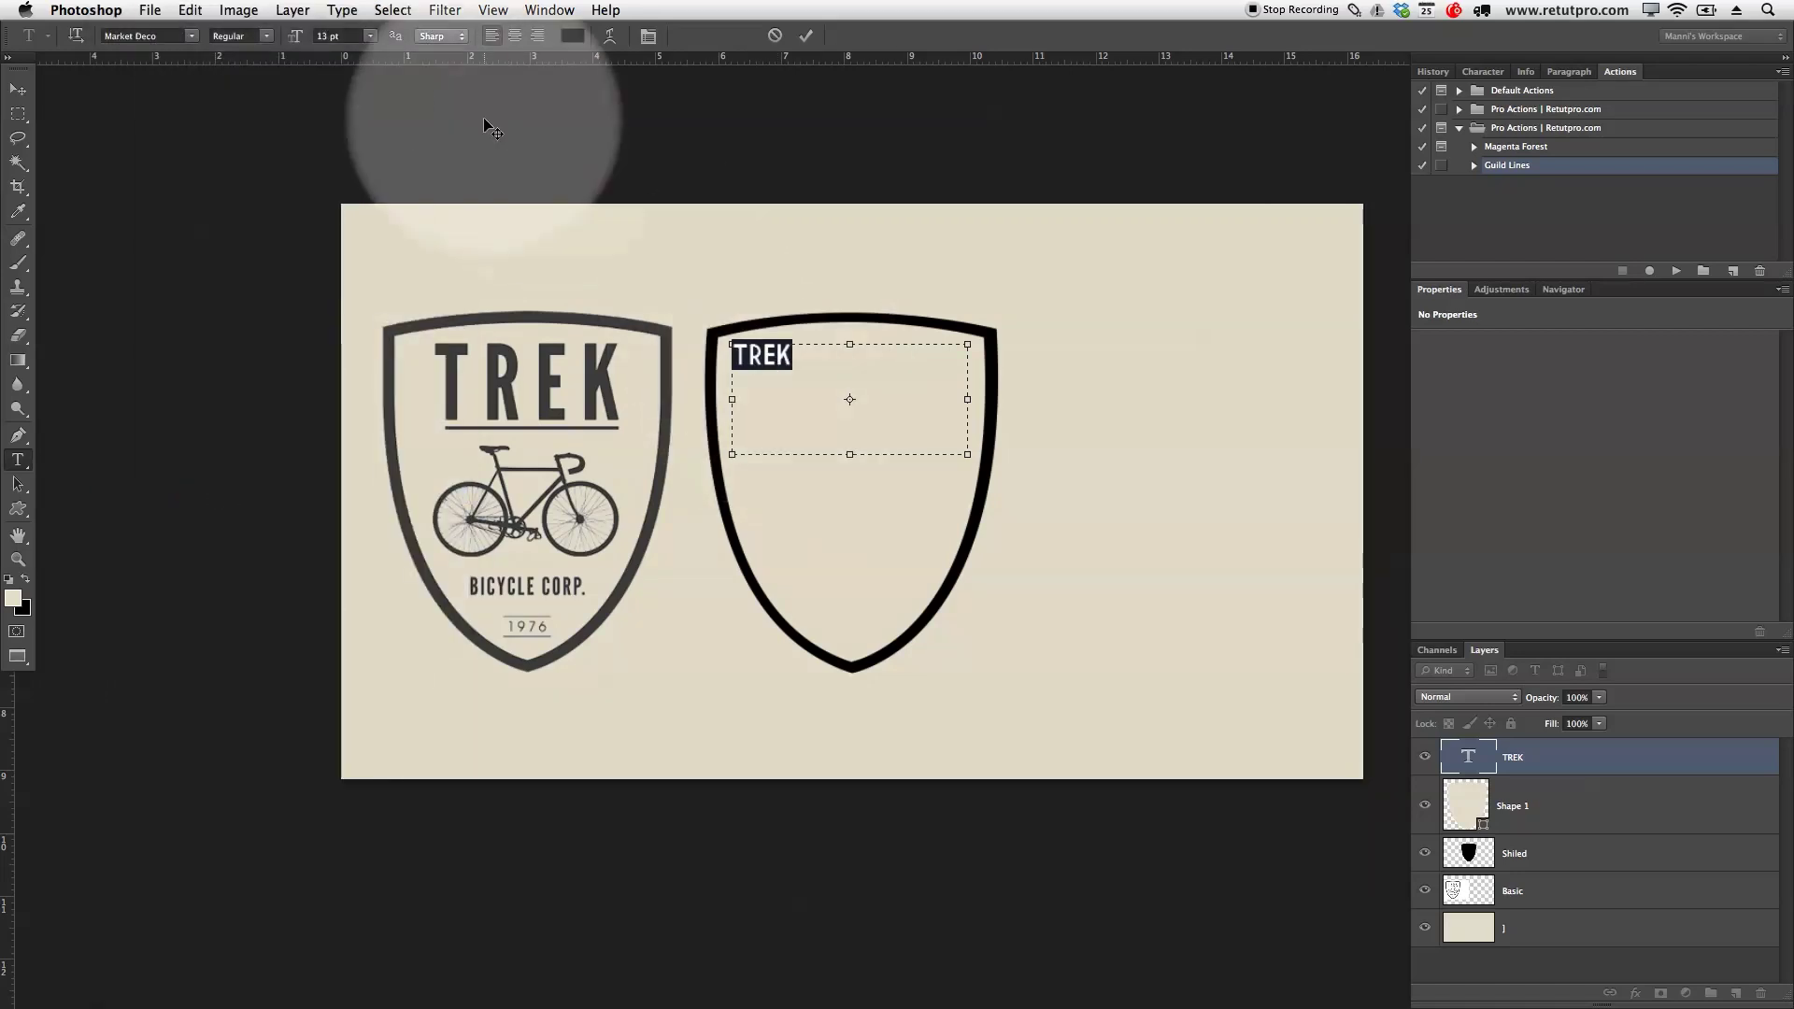
drag(297, 38, 329, 35)
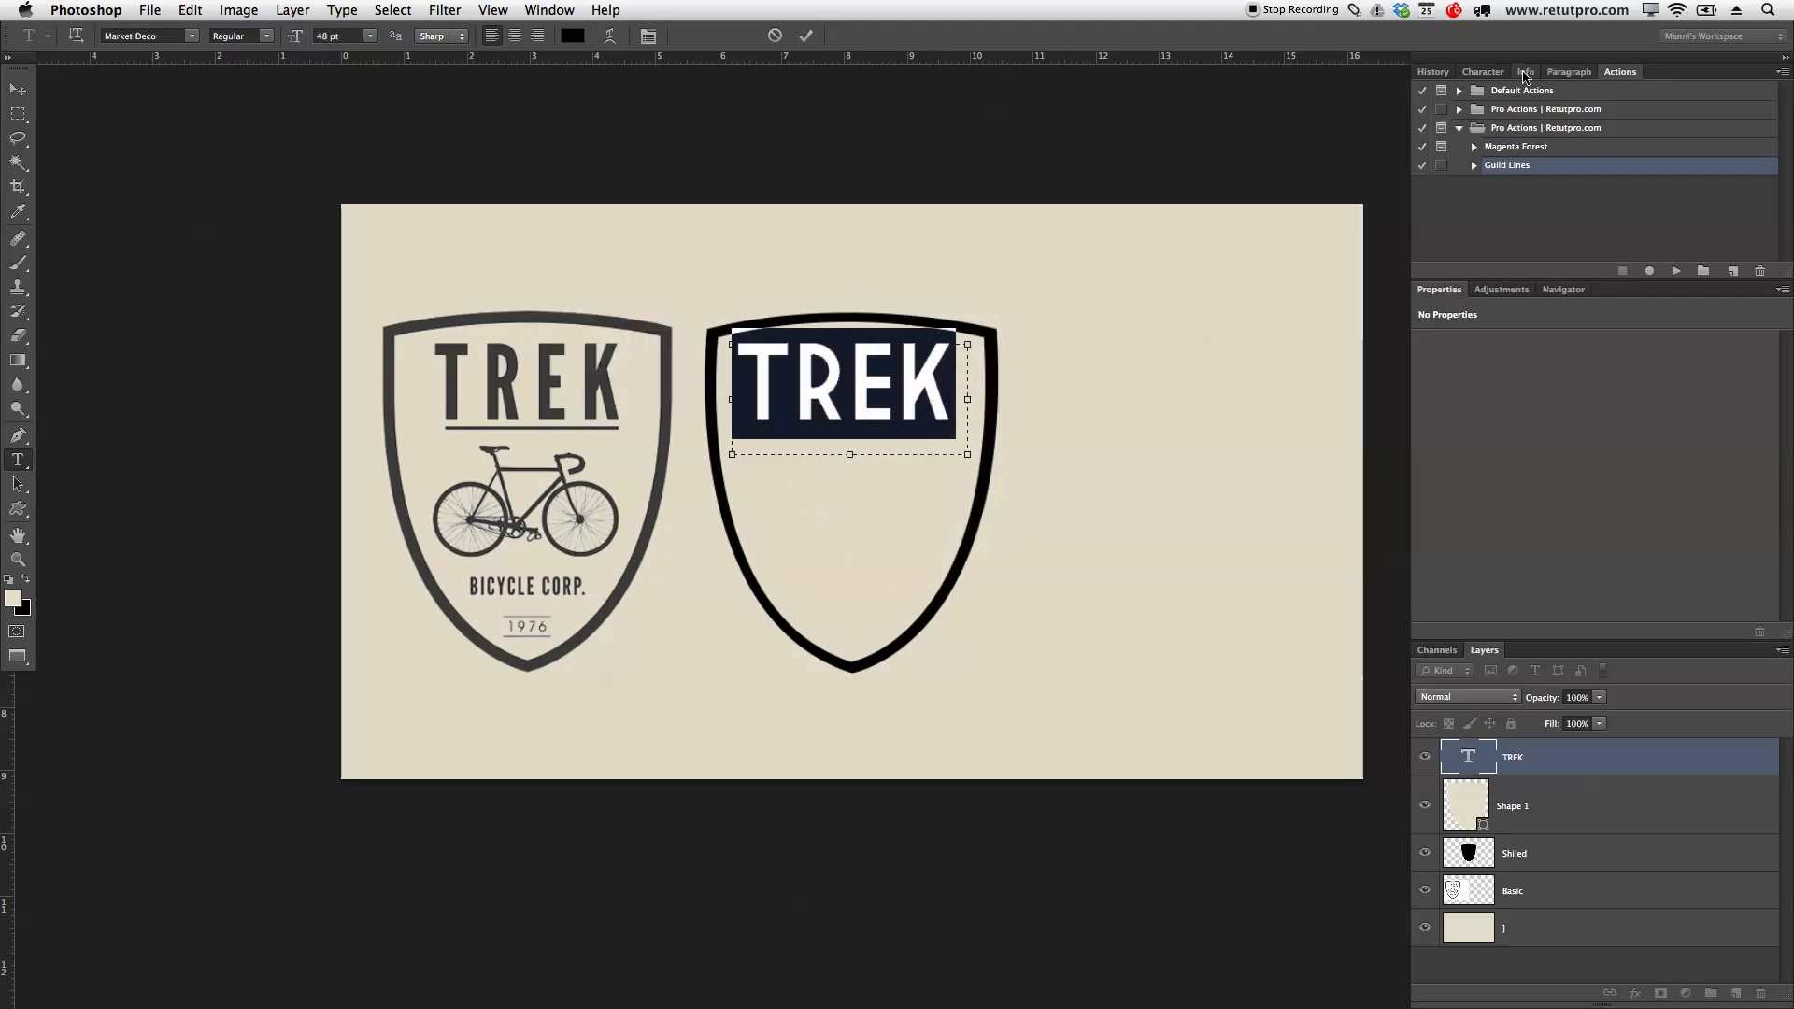
Enlarge the TREK text box past the shield's edge and set the word's tracking to -20
click(1483, 72)
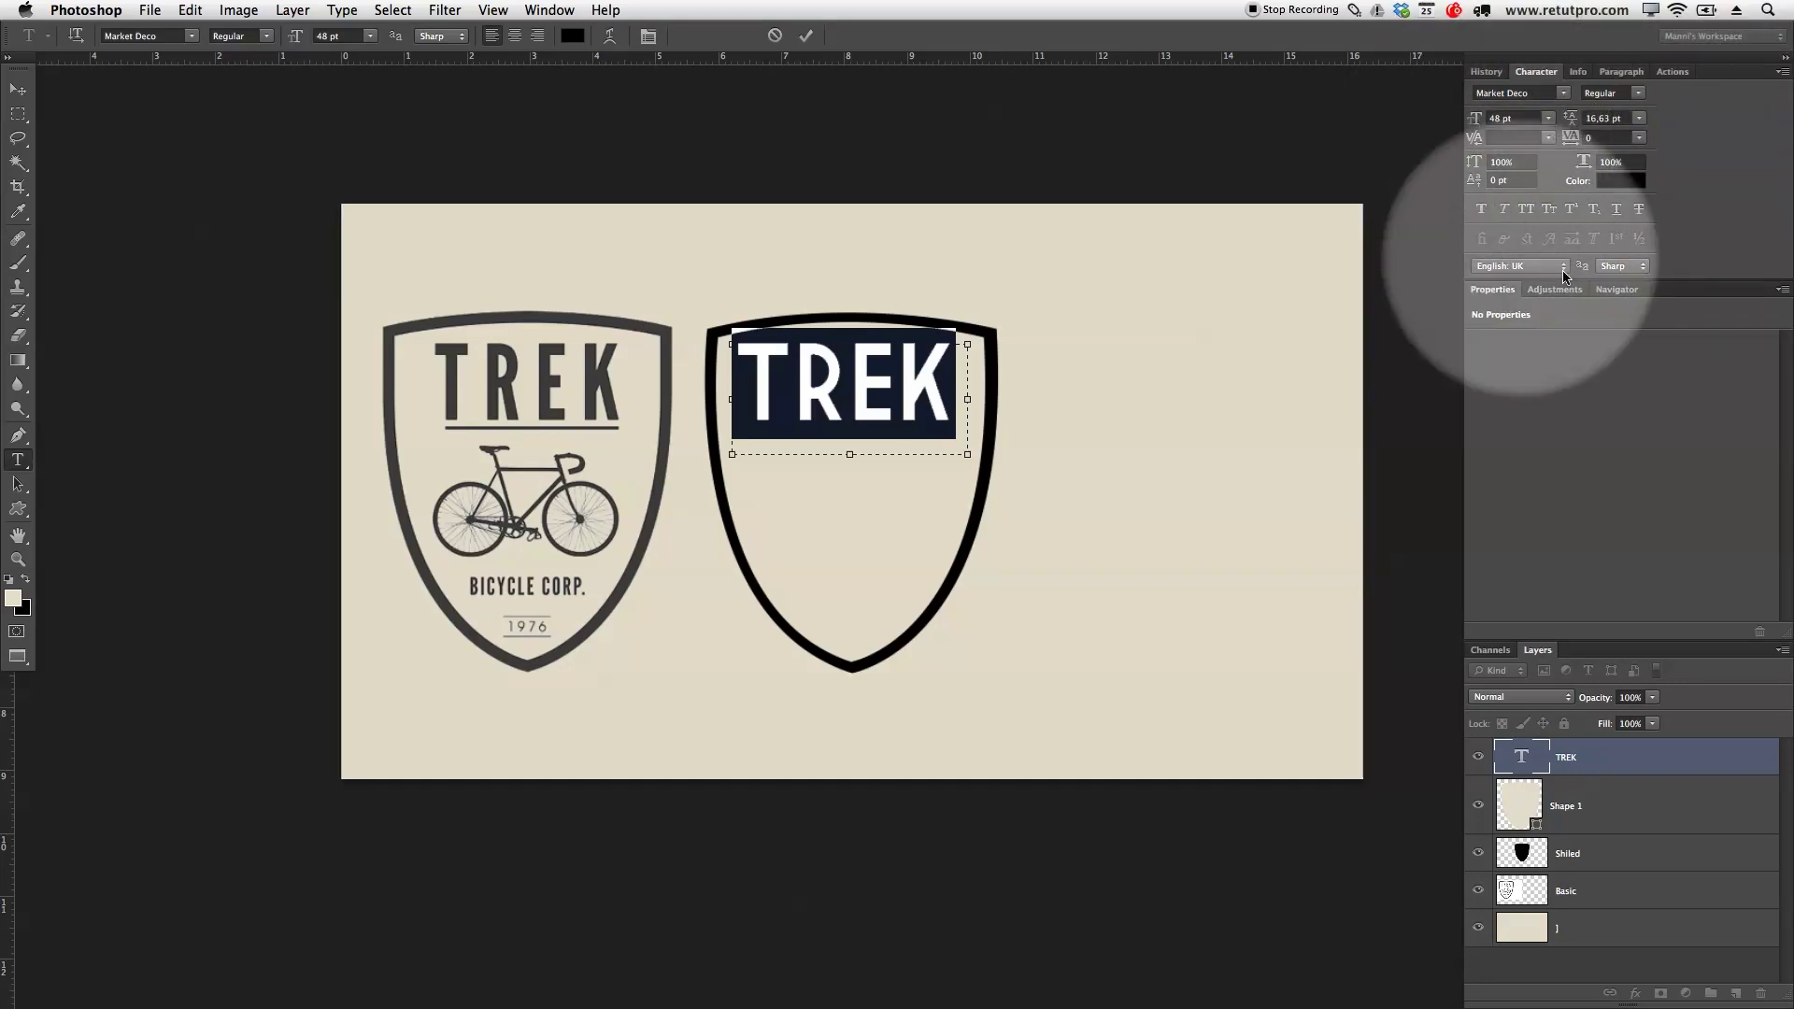
click(559, 9)
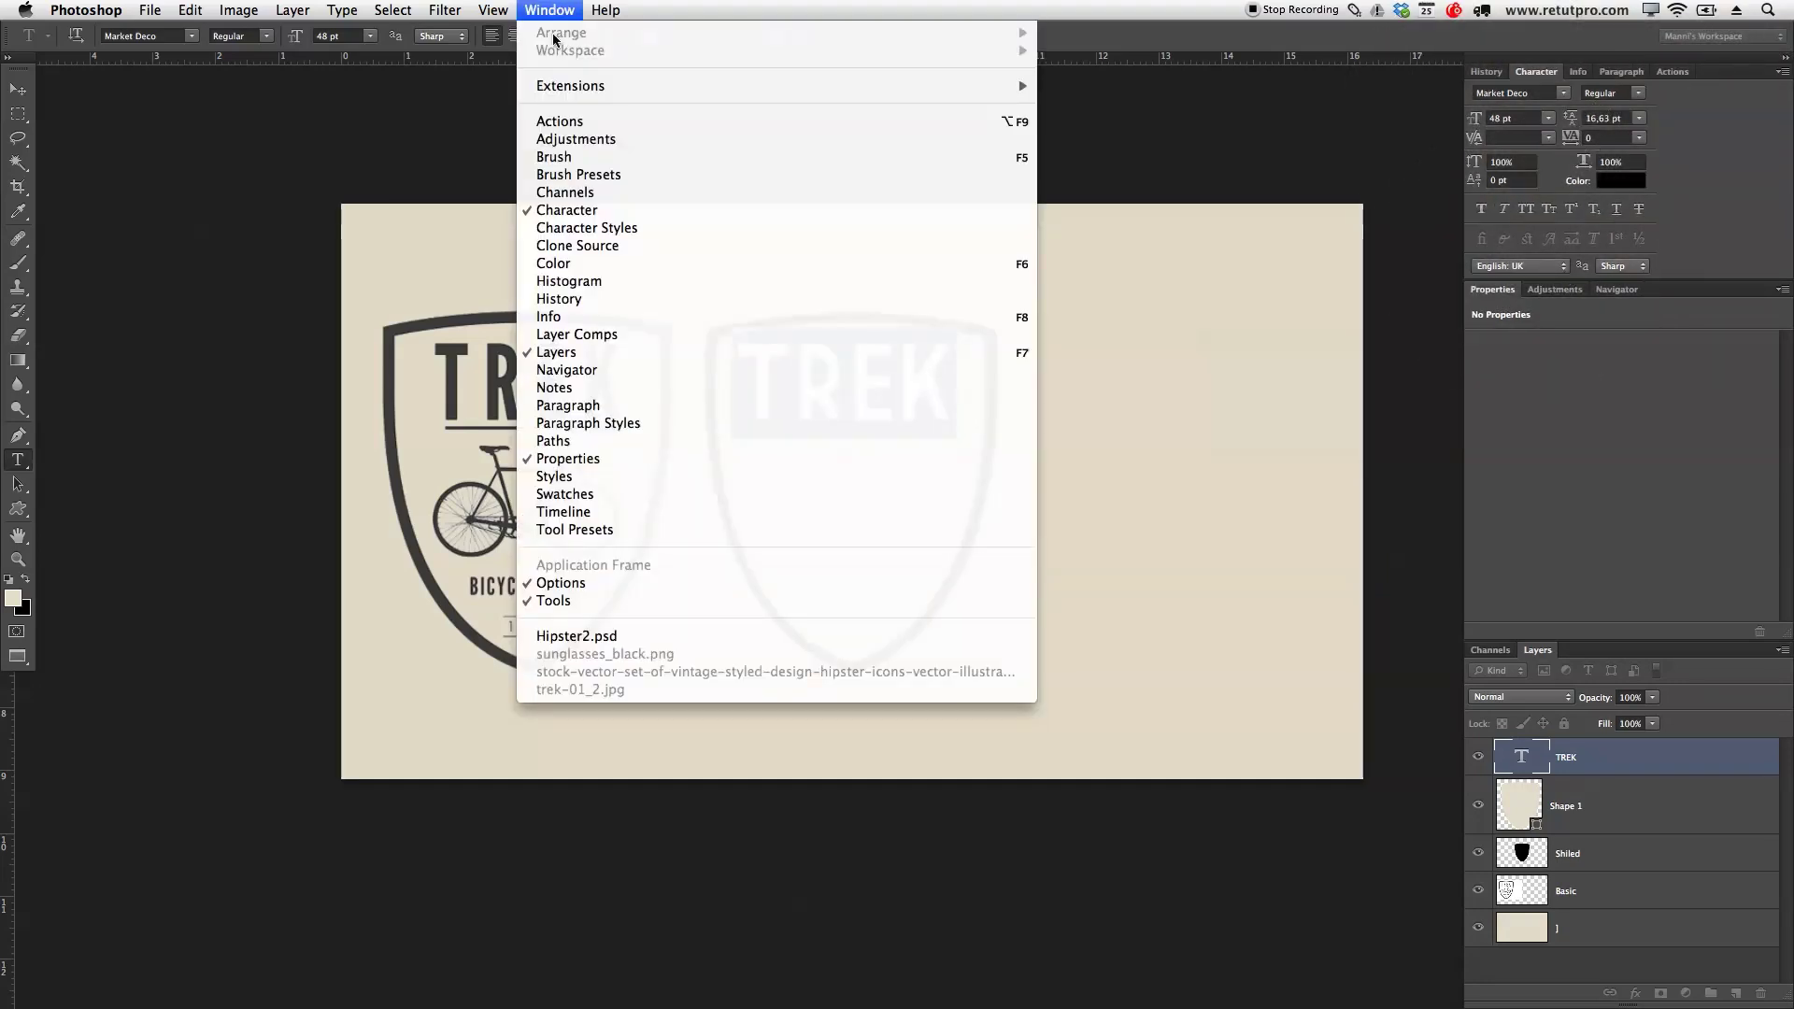
click(1679, 188)
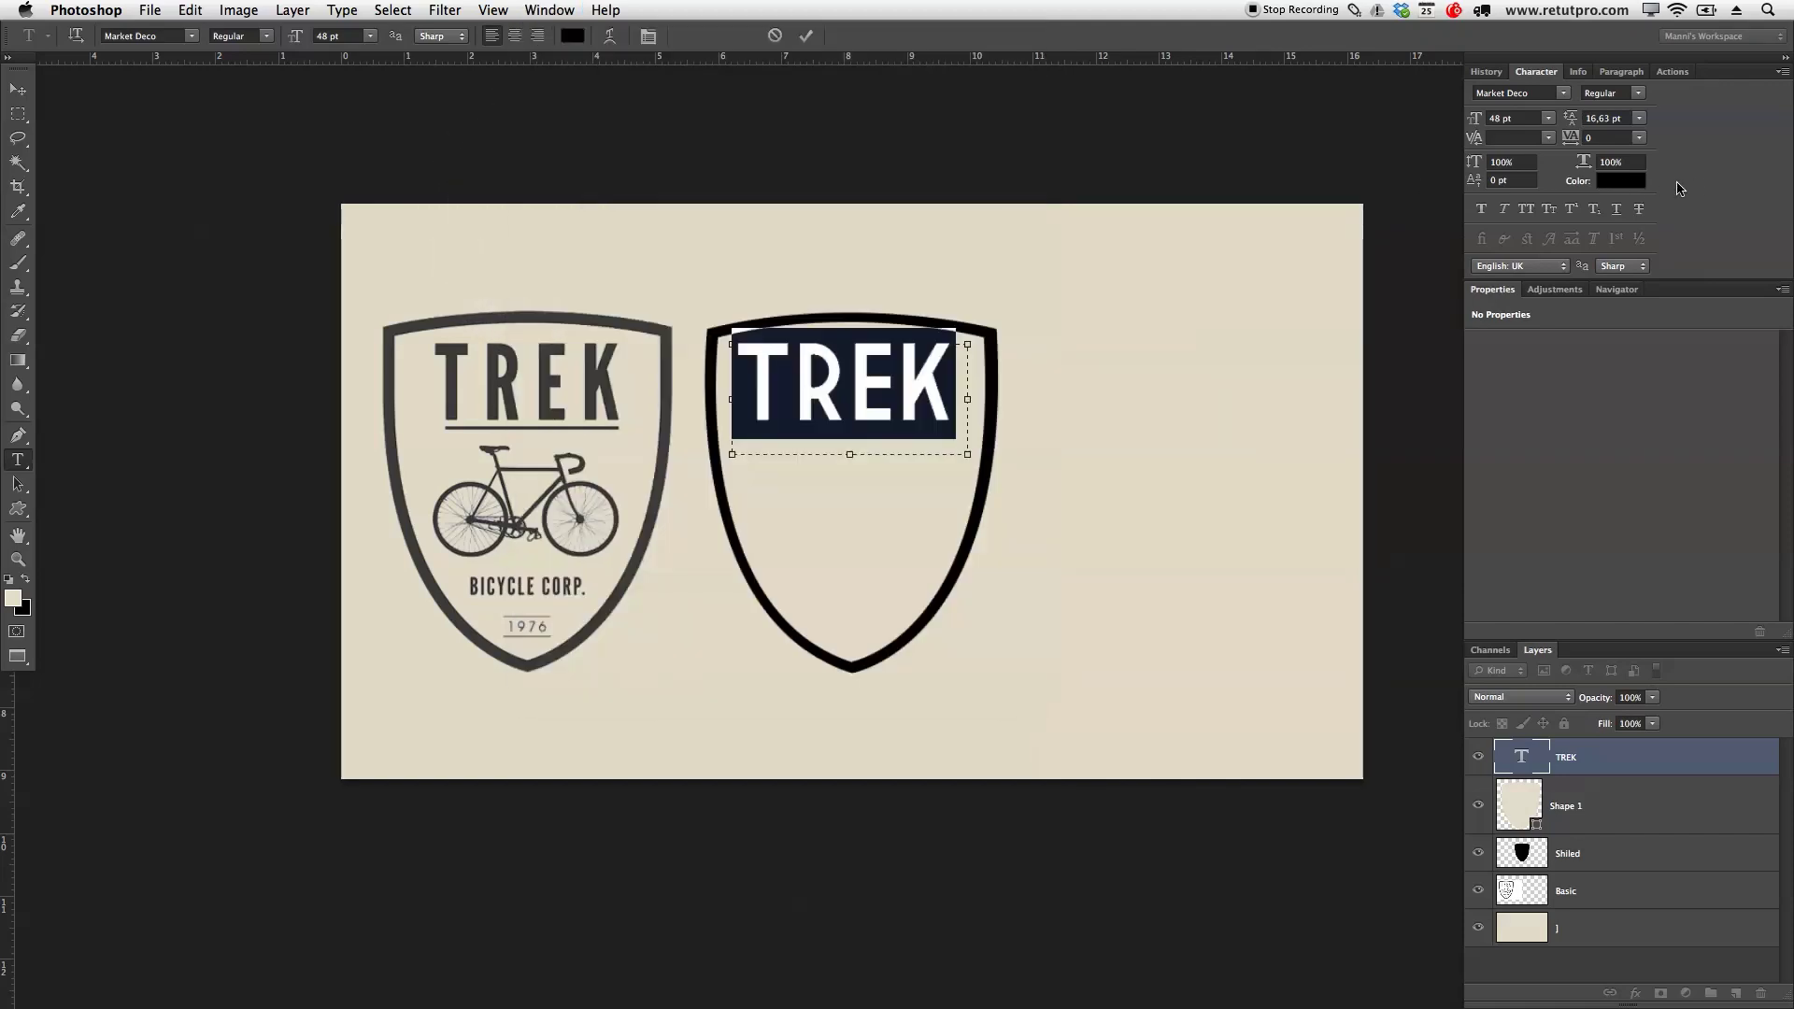
drag(1571, 148, 1572, 138)
drag(969, 456, 1042, 474)
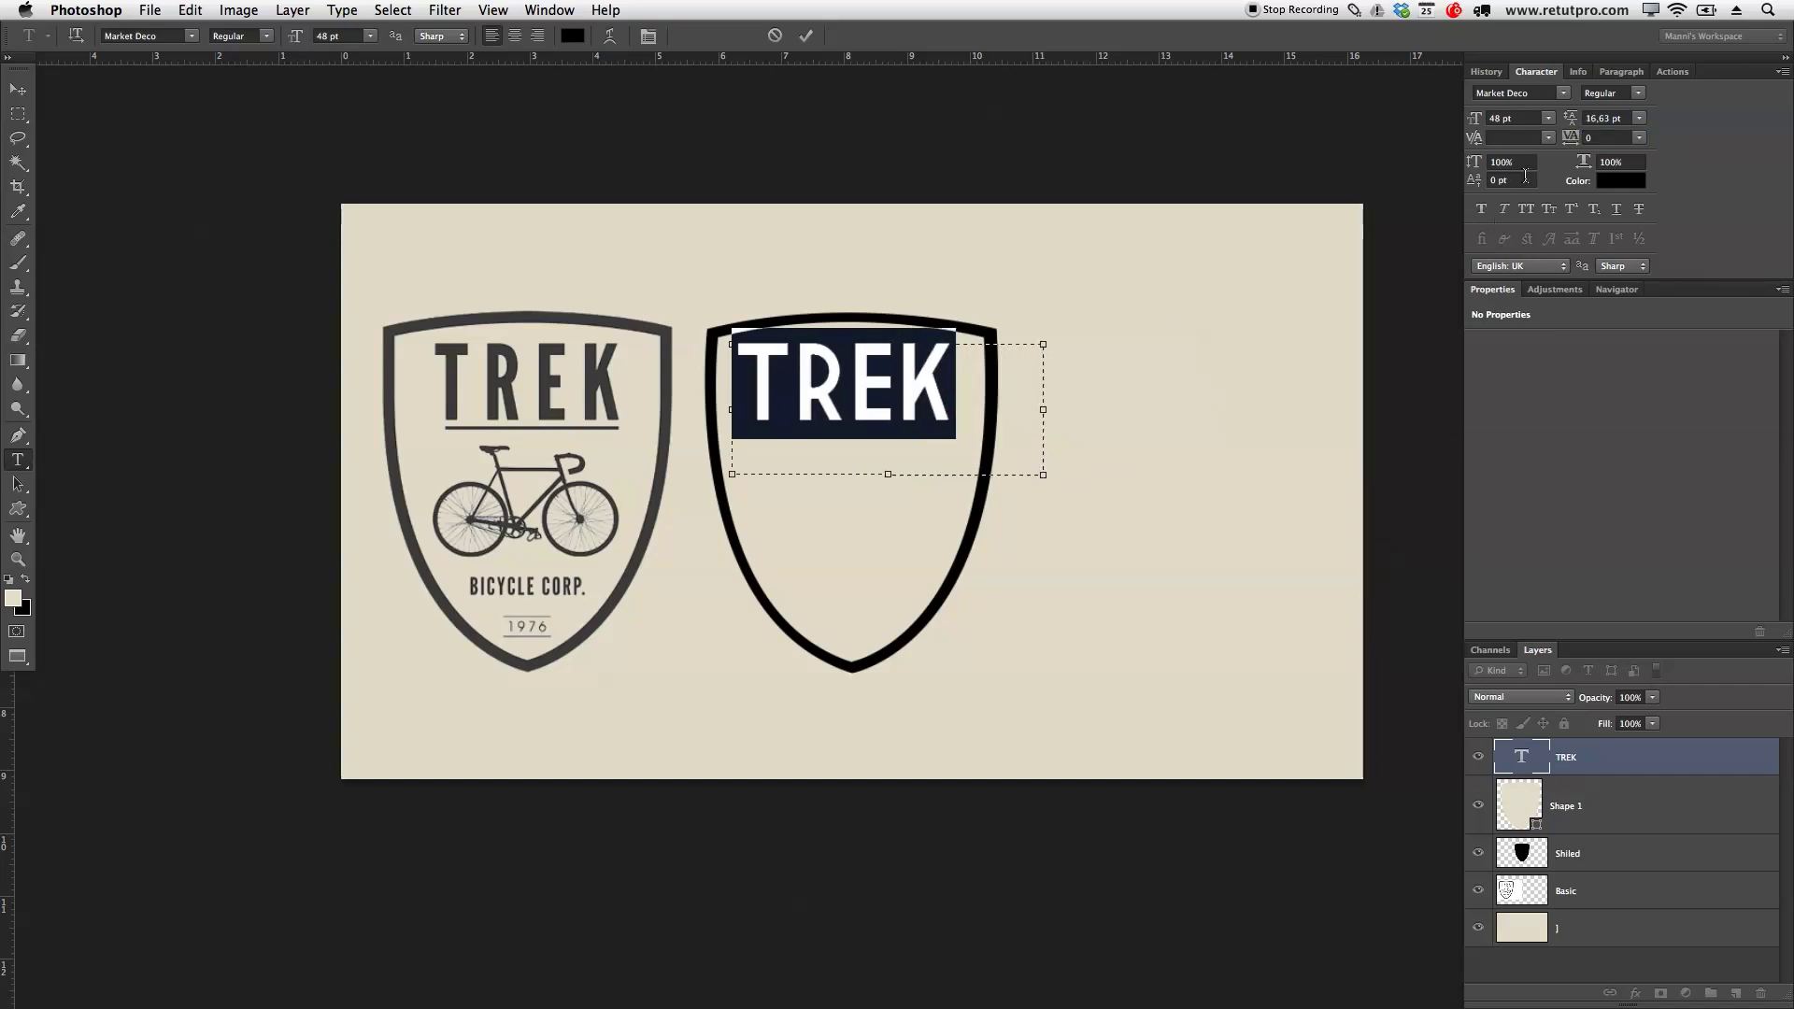
drag(1575, 138, 1568, 138)
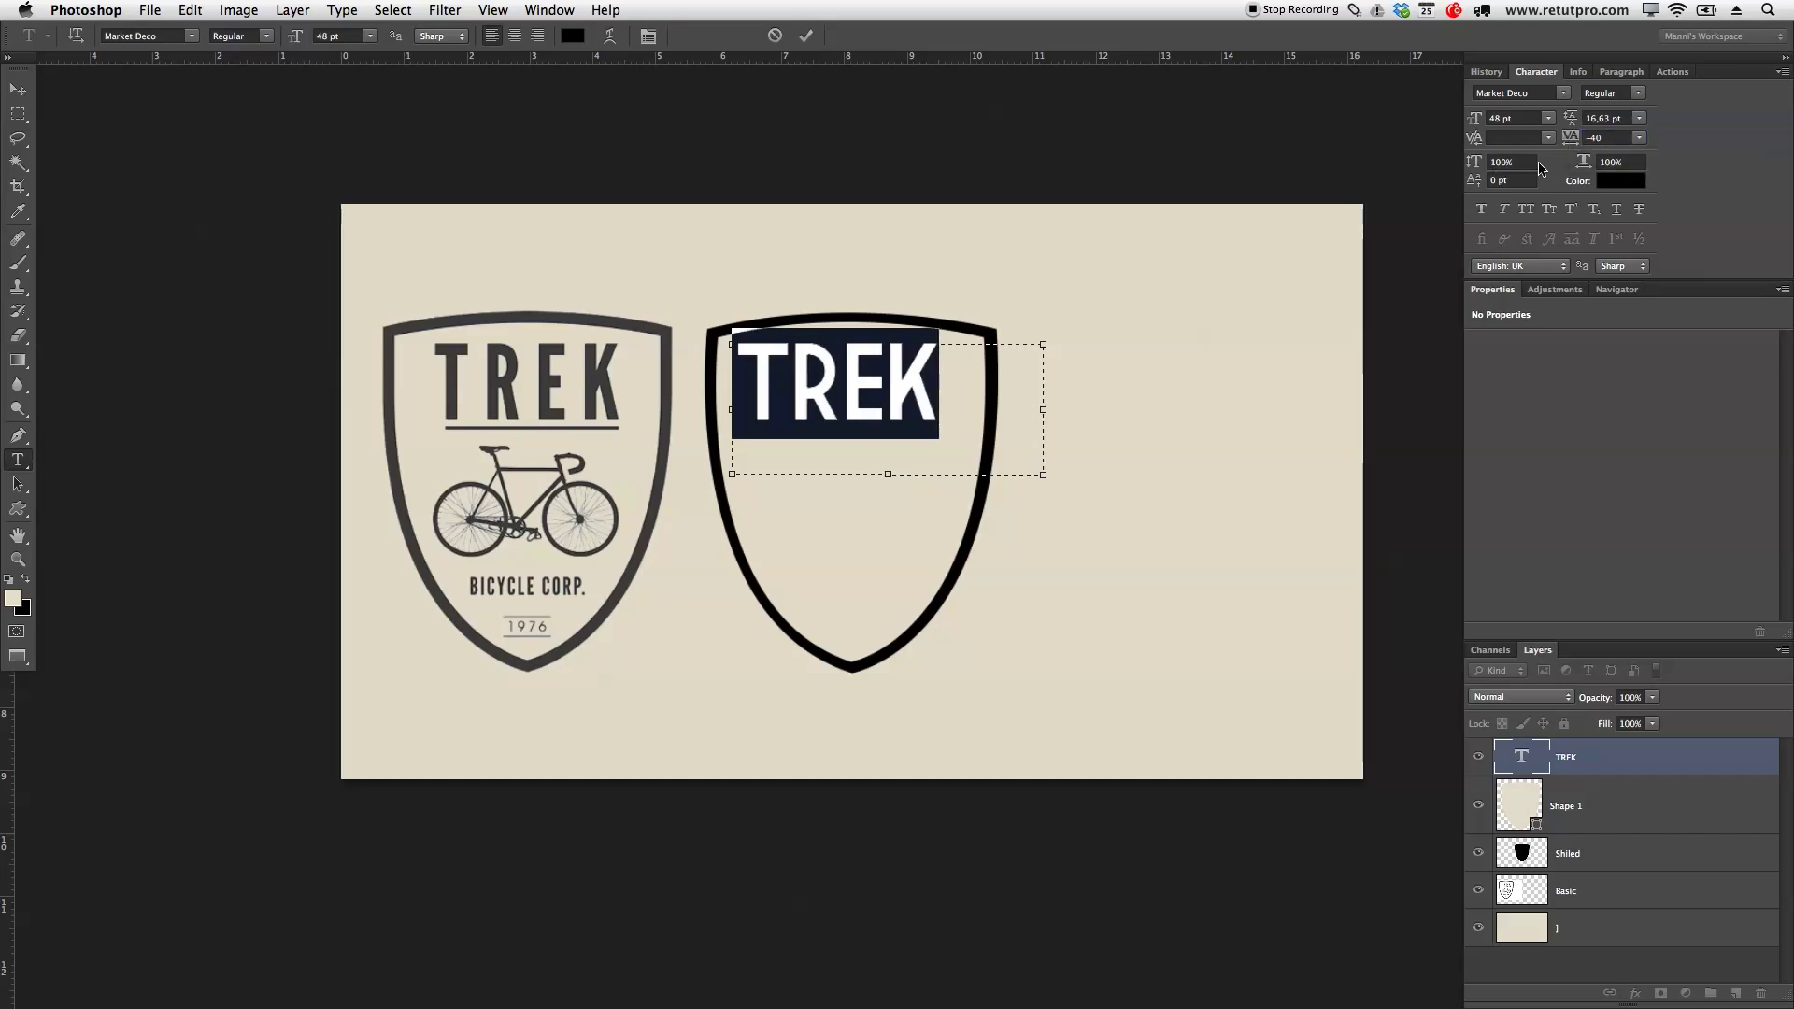
key(BackSpace)
text(2)
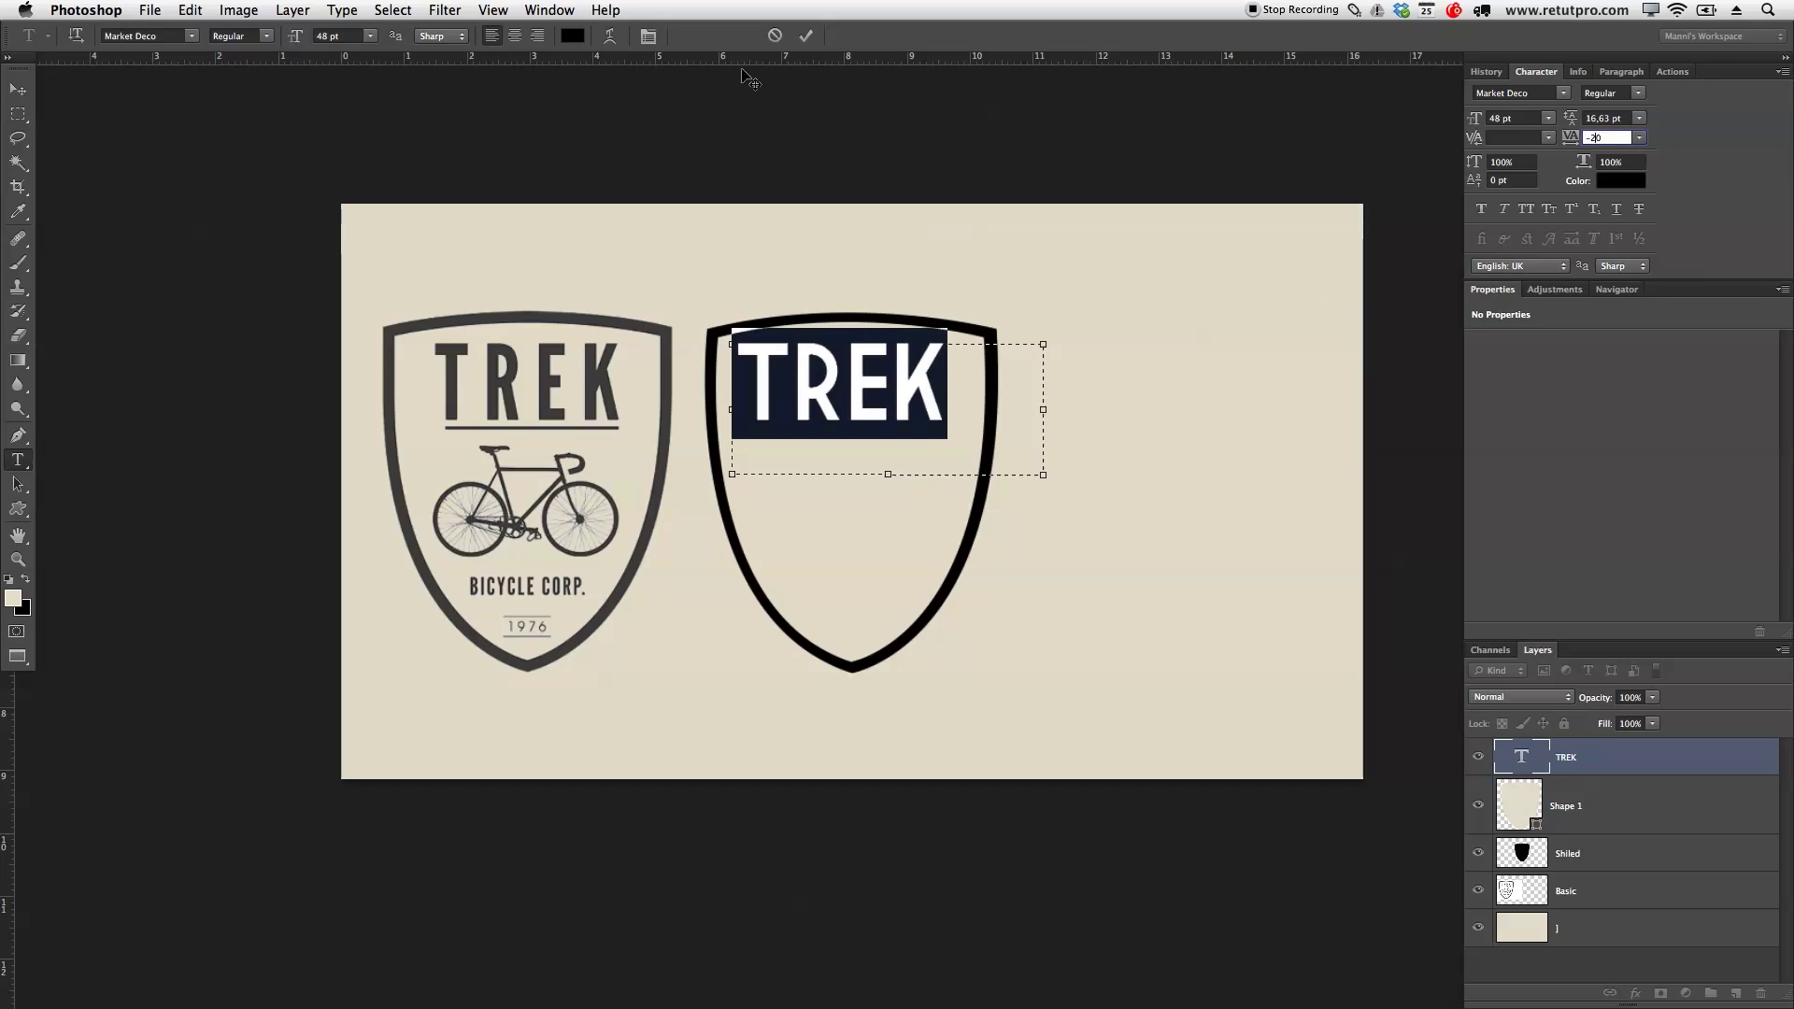
Commit the TREK text and move it to the middle of the shield's upper part
click(806, 37)
key(v)
drag(874, 399, 884, 405)
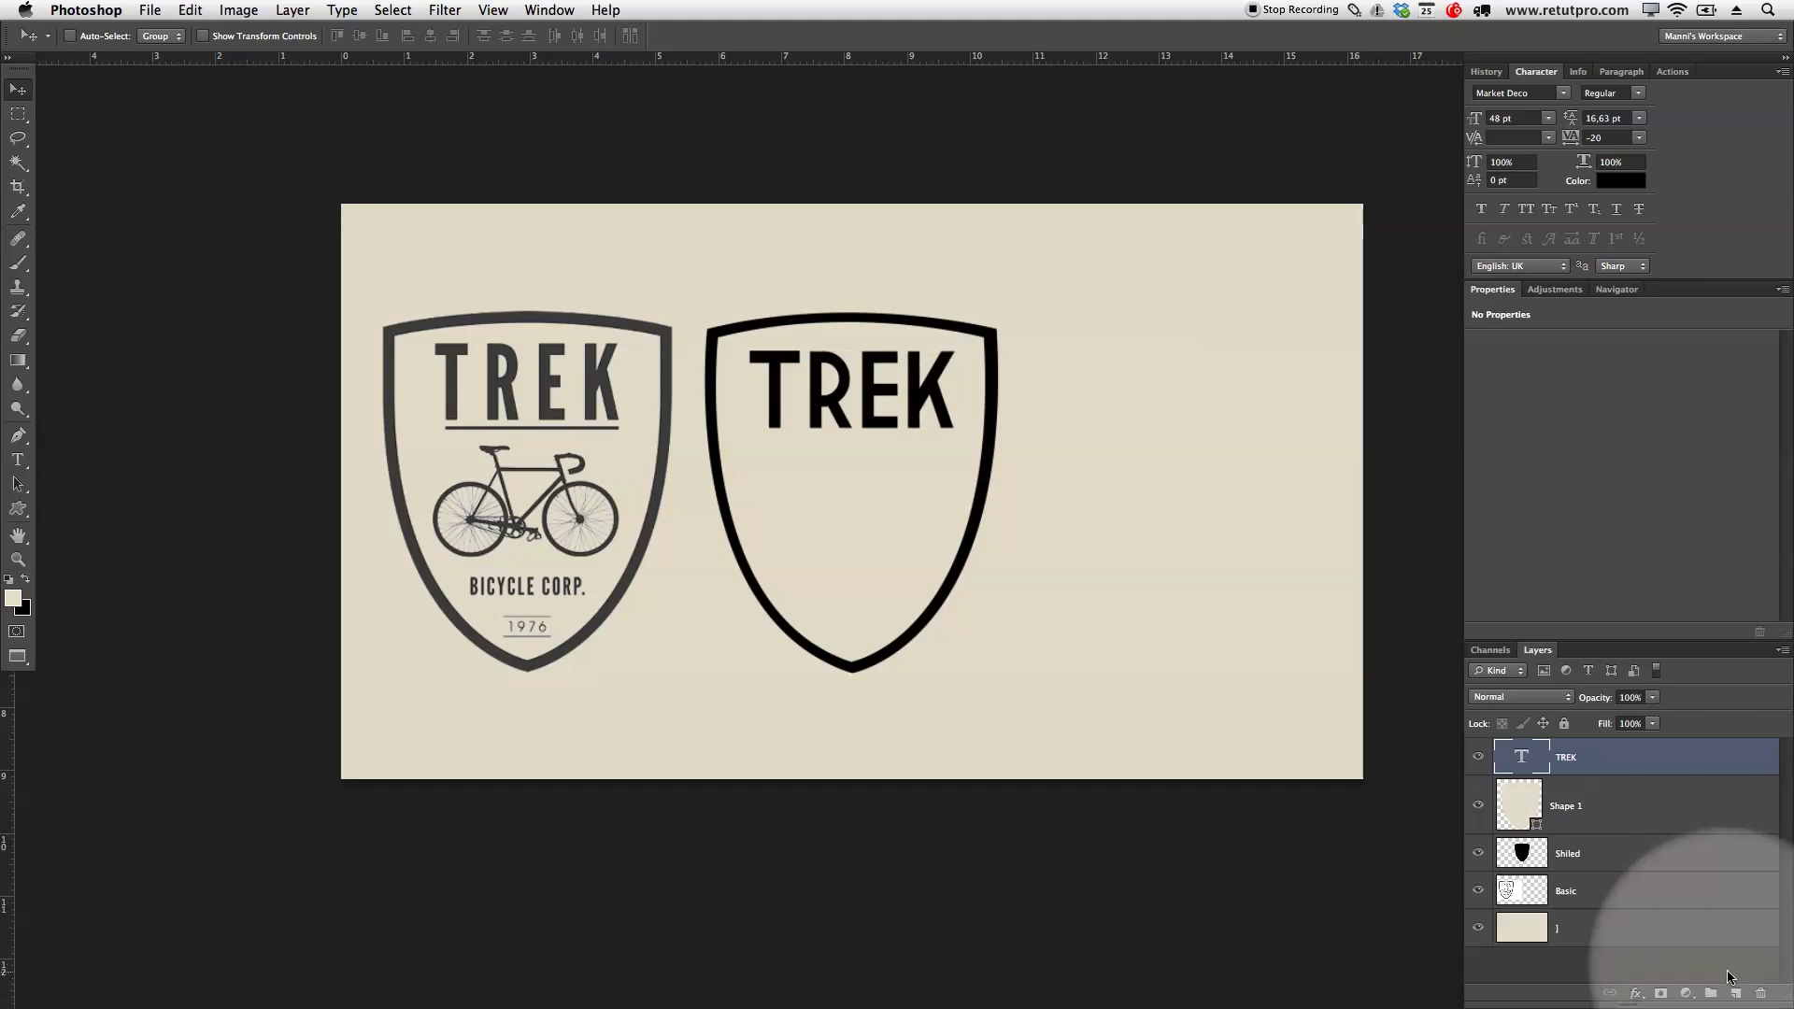
Create a new layer and make a rectangular selection tightly around the underline below the original TREK lettering
click(1735, 993)
drag(18, 113, 103, 110)
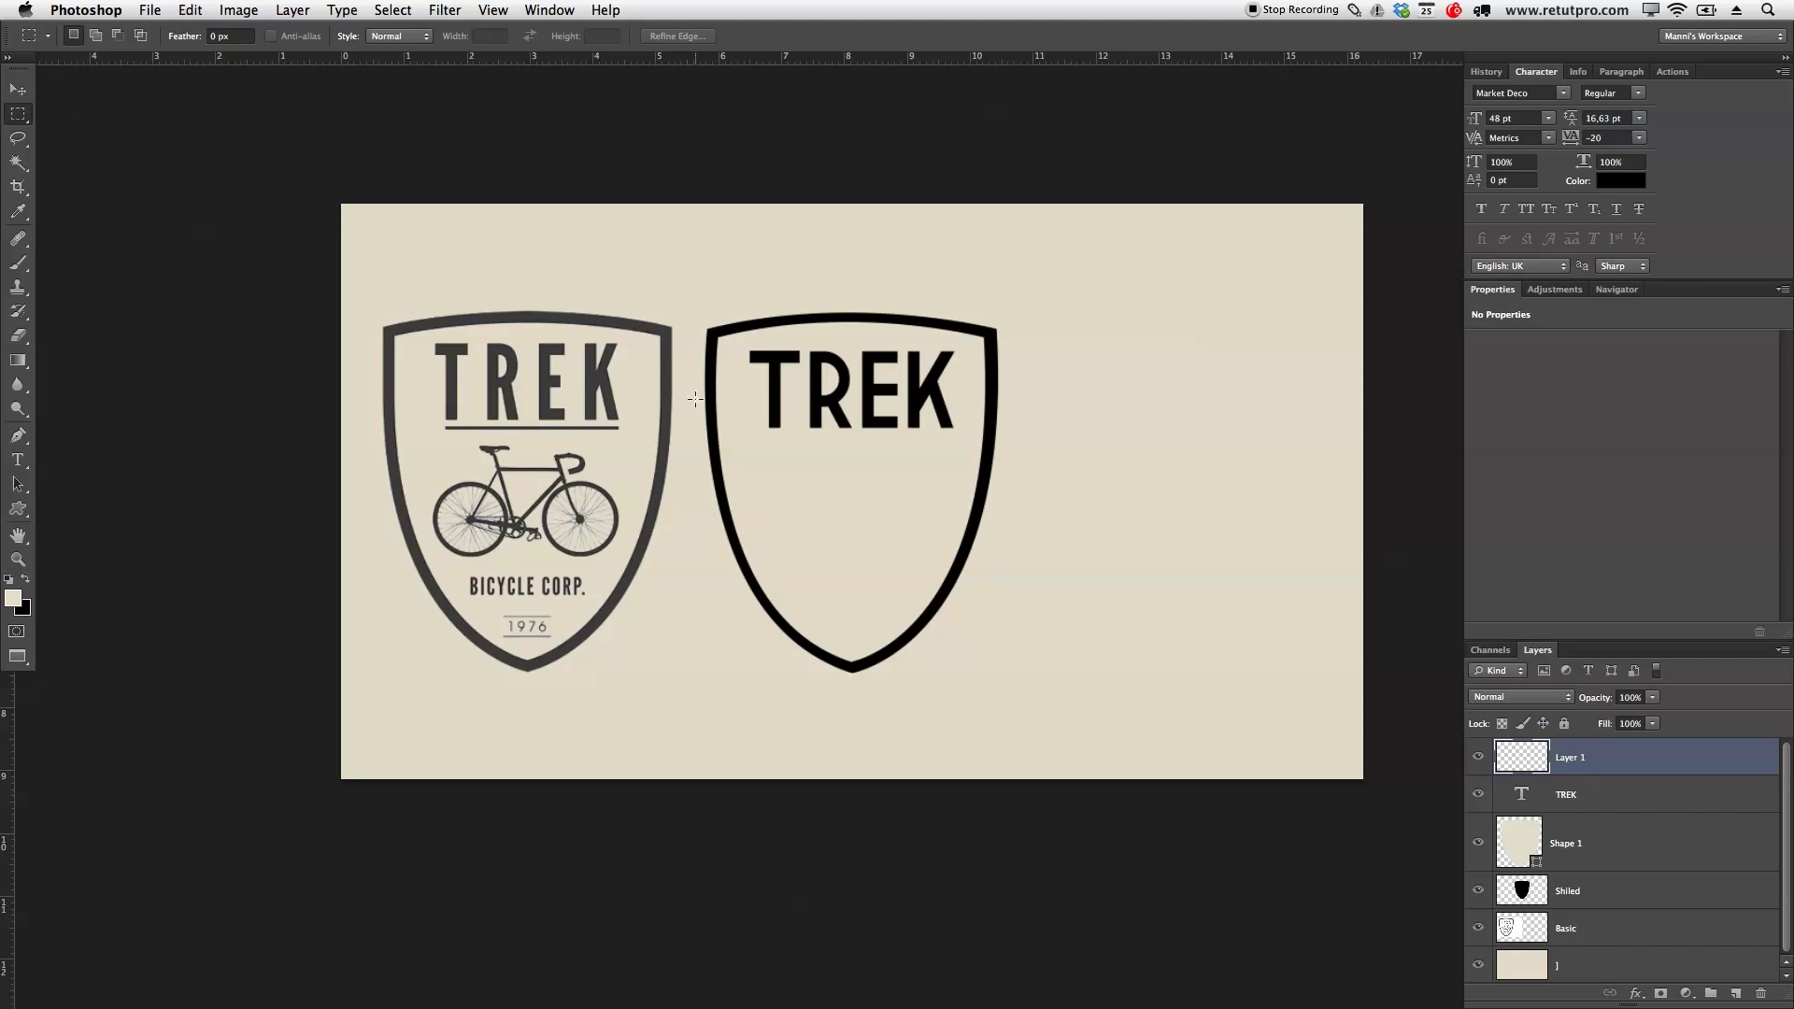
key(z)
drag(769, 449, 1029, 508)
drag(538, 466, 753, 486)
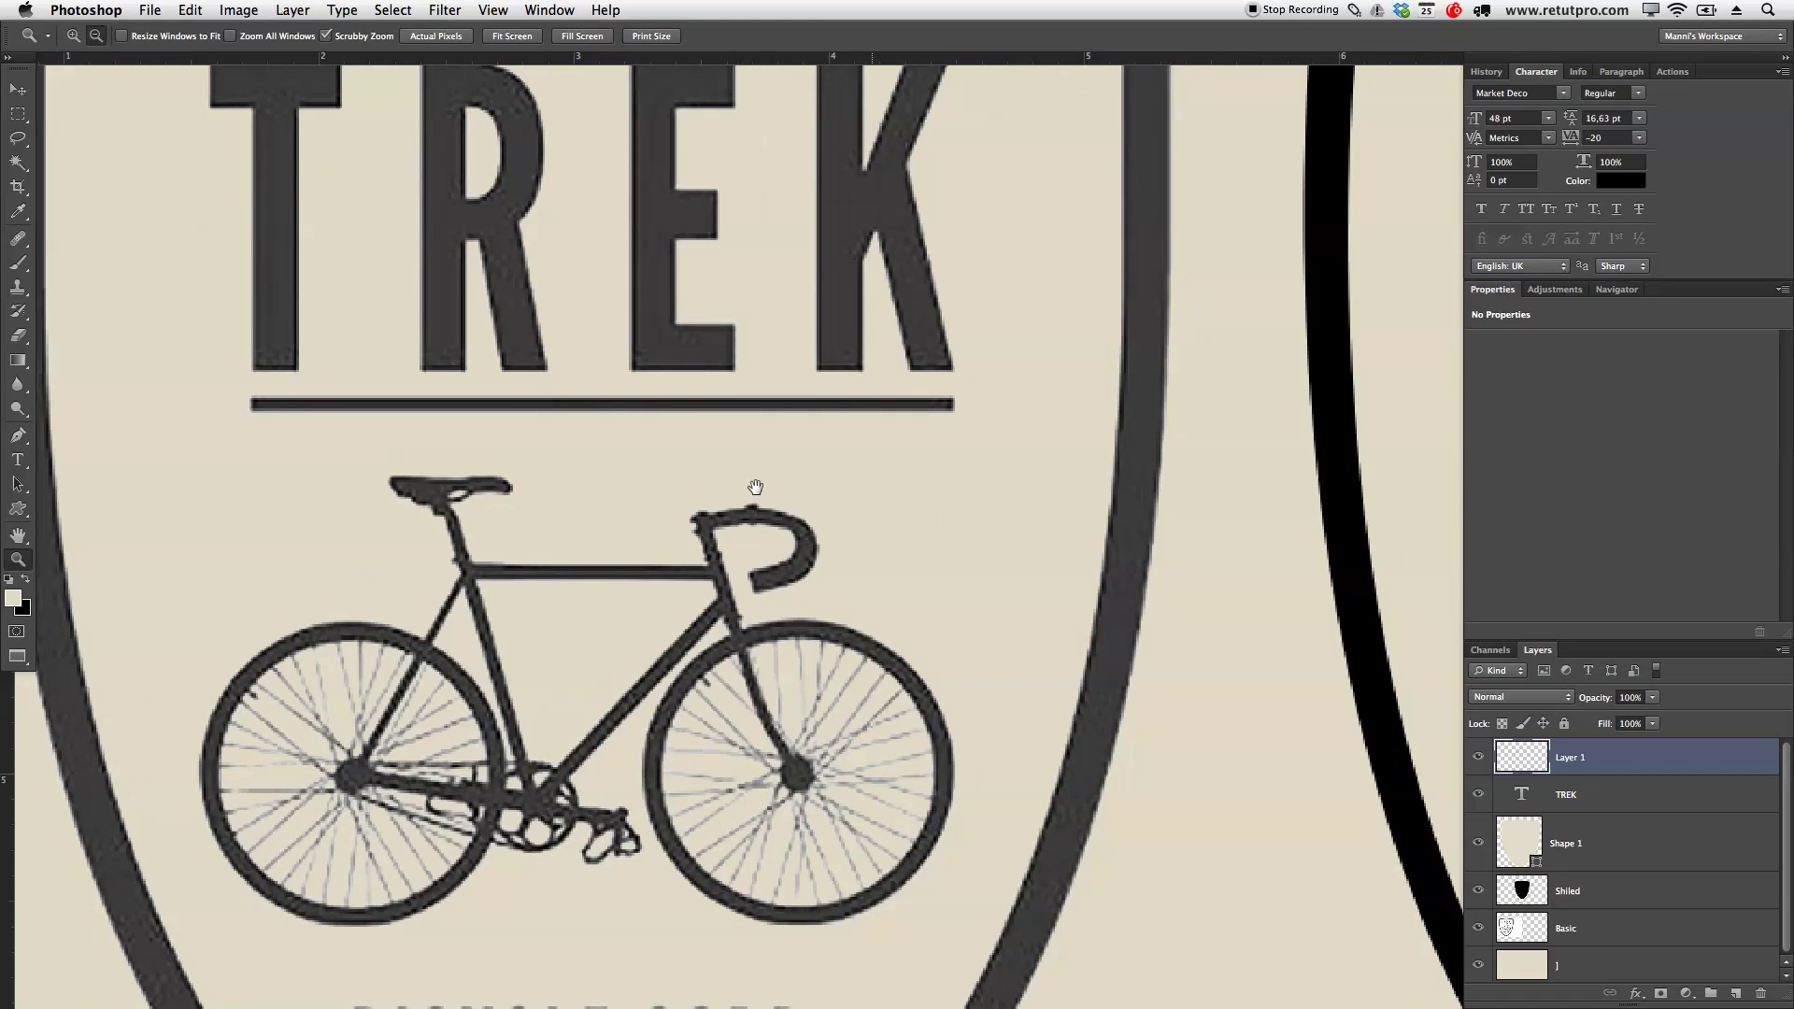
key(m)
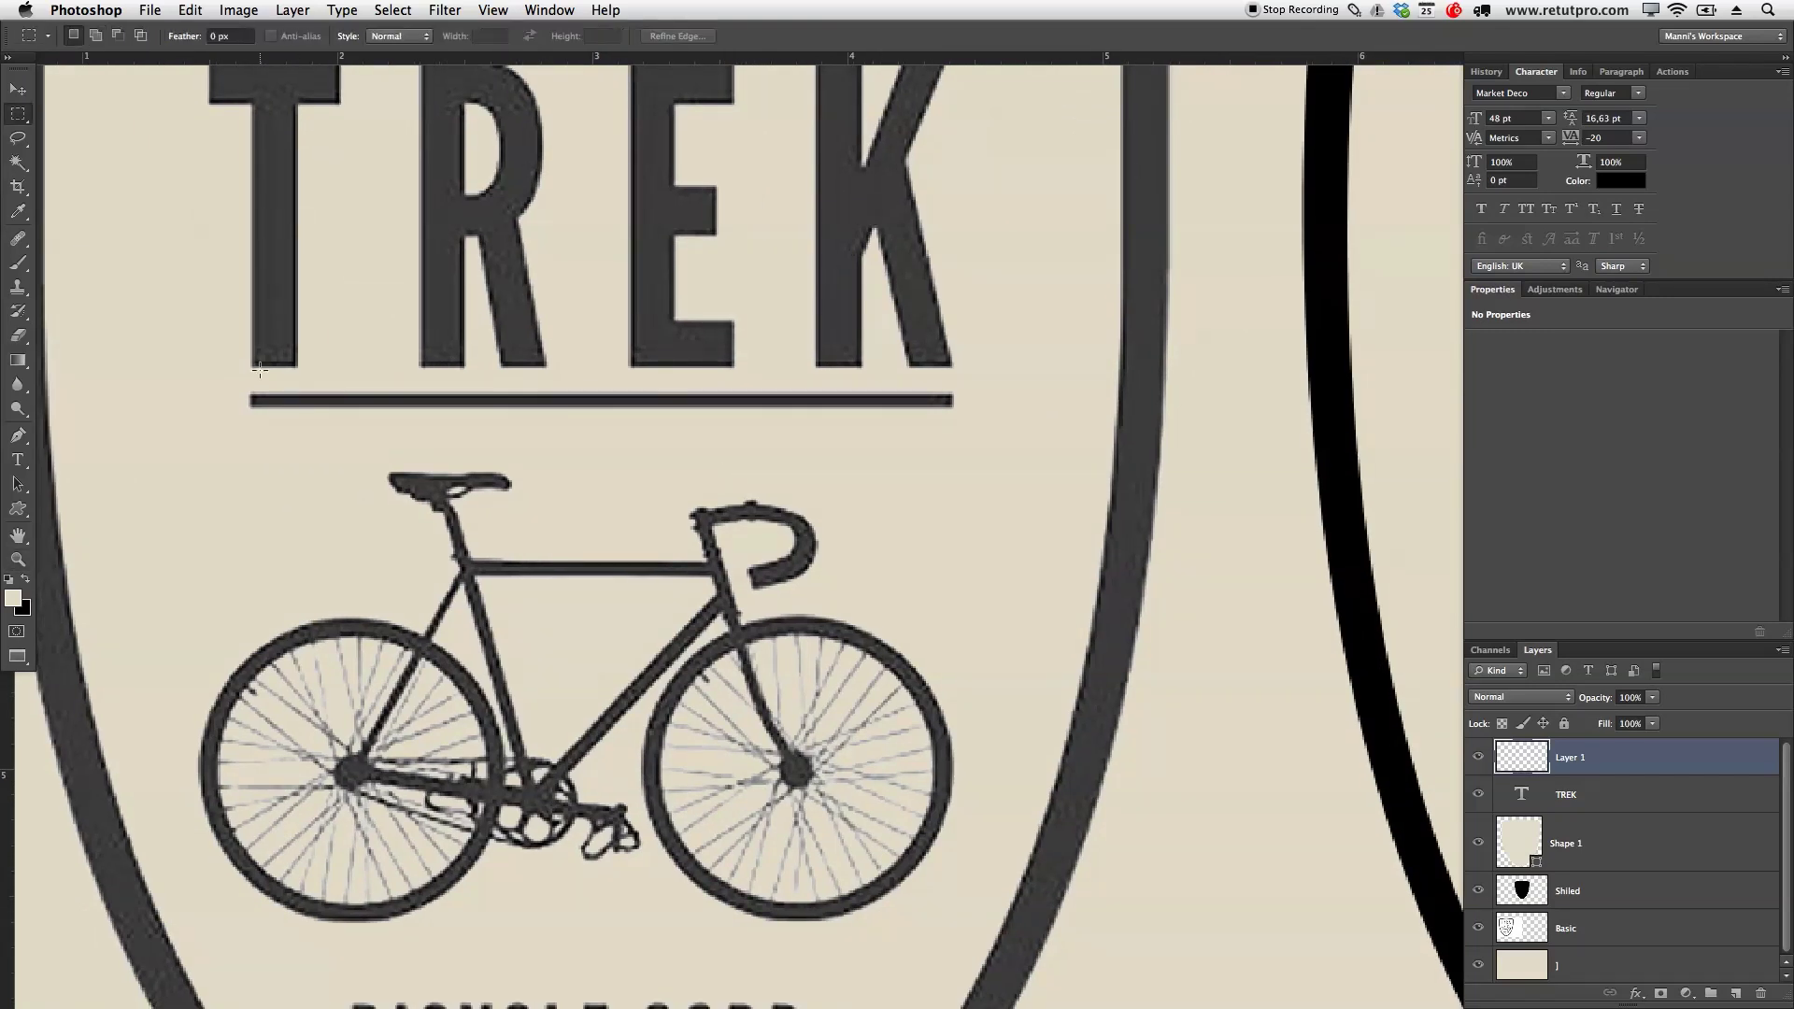
drag(251, 394, 952, 401)
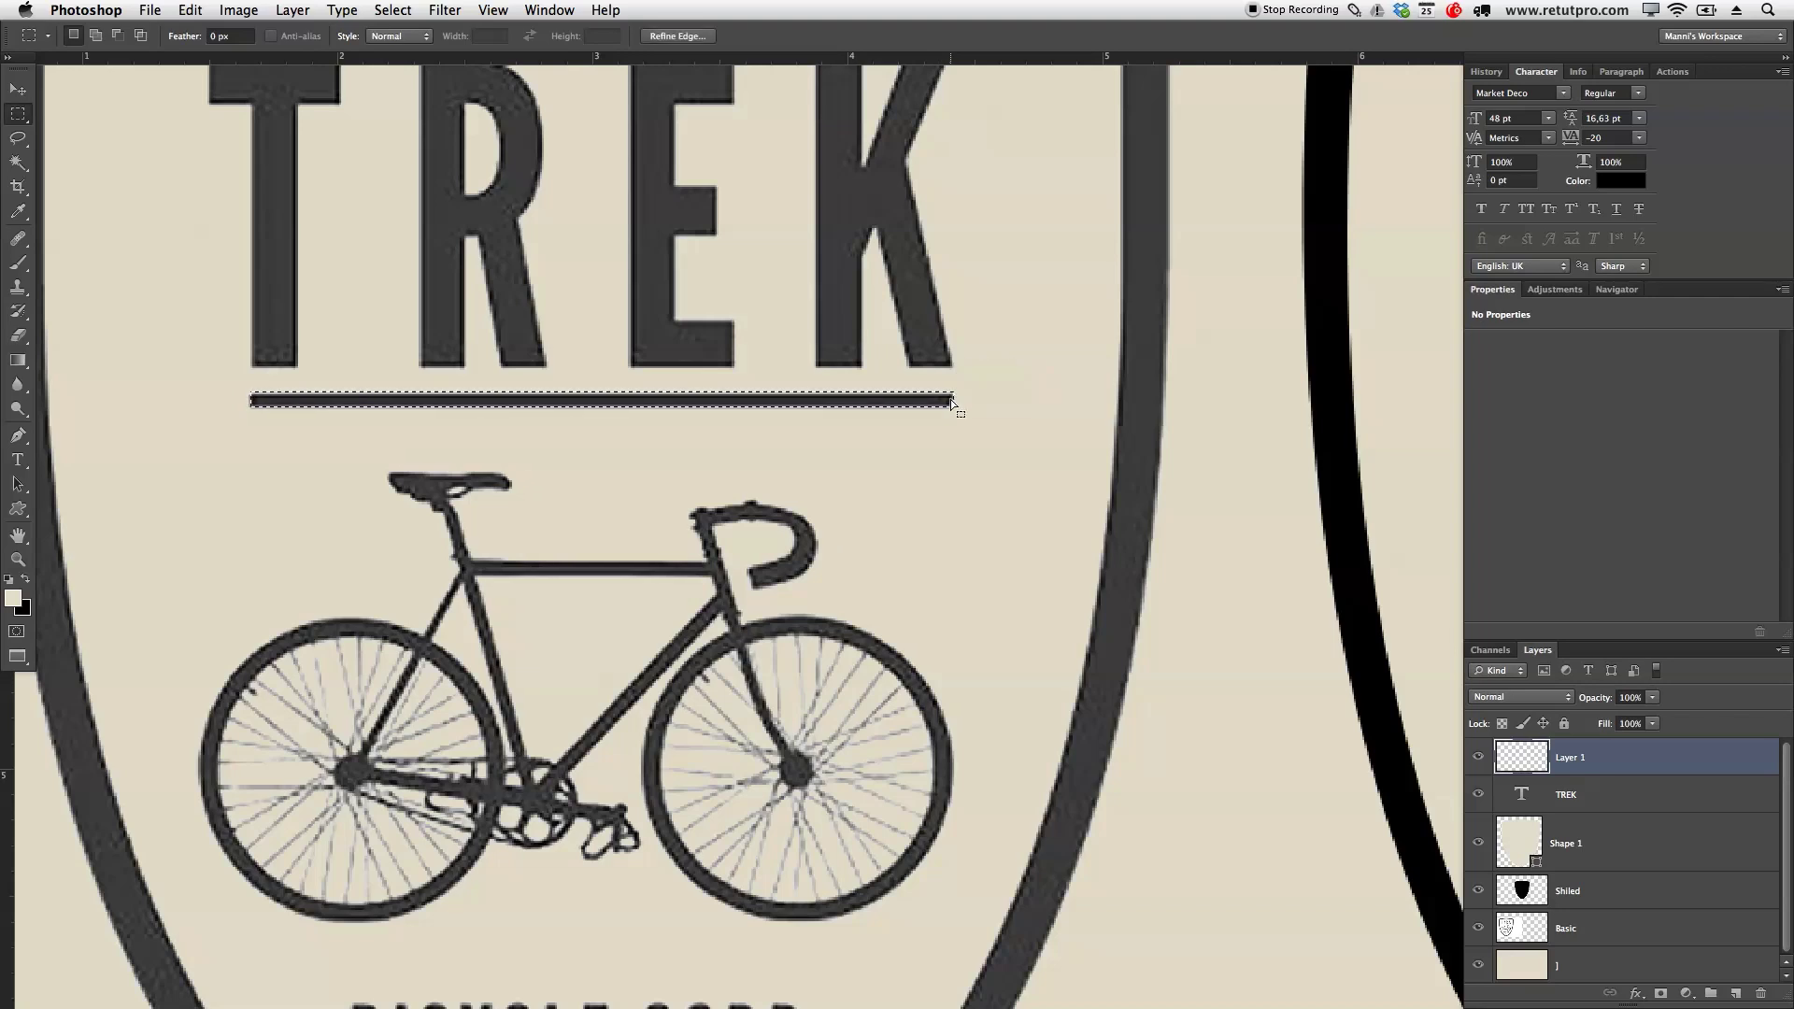
Fill the underline selection with black at 100% opacity in Normal mode, and deselect it
right_click(811, 400)
click(848, 641)
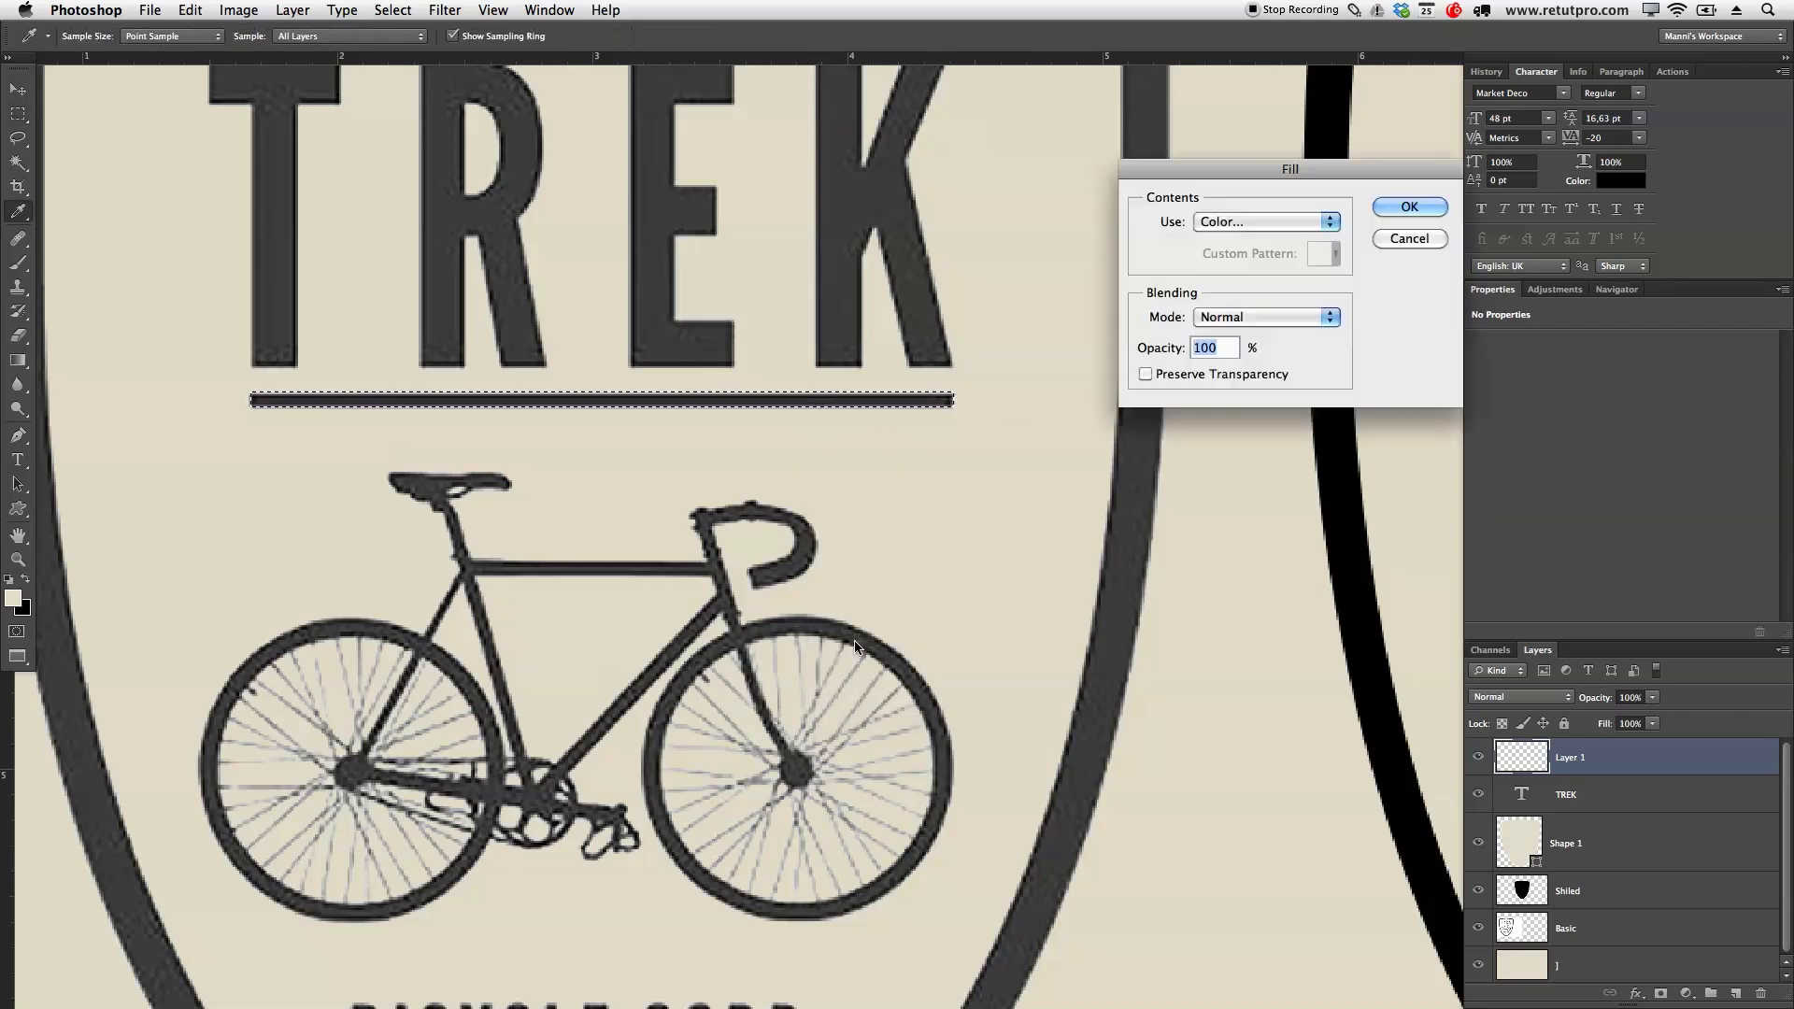
click(1289, 222)
click(1176, 213)
click(1235, 220)
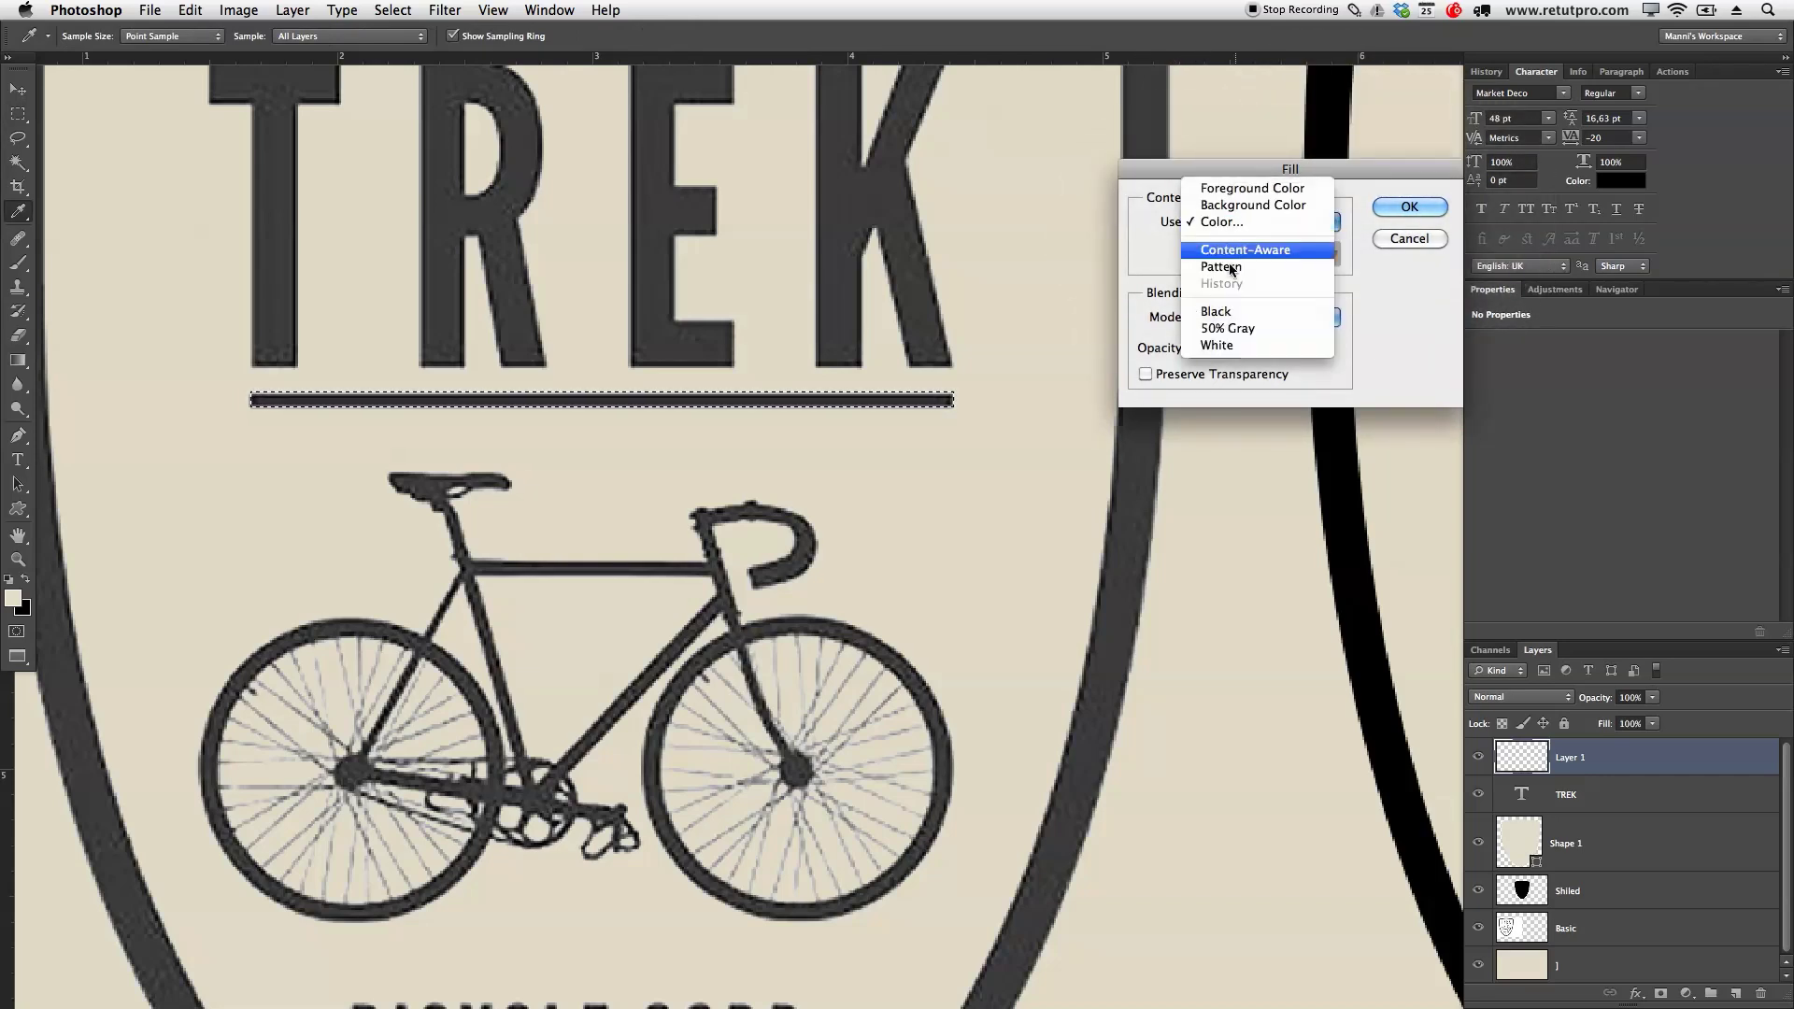
click(1238, 315)
click(1412, 210)
key(m)
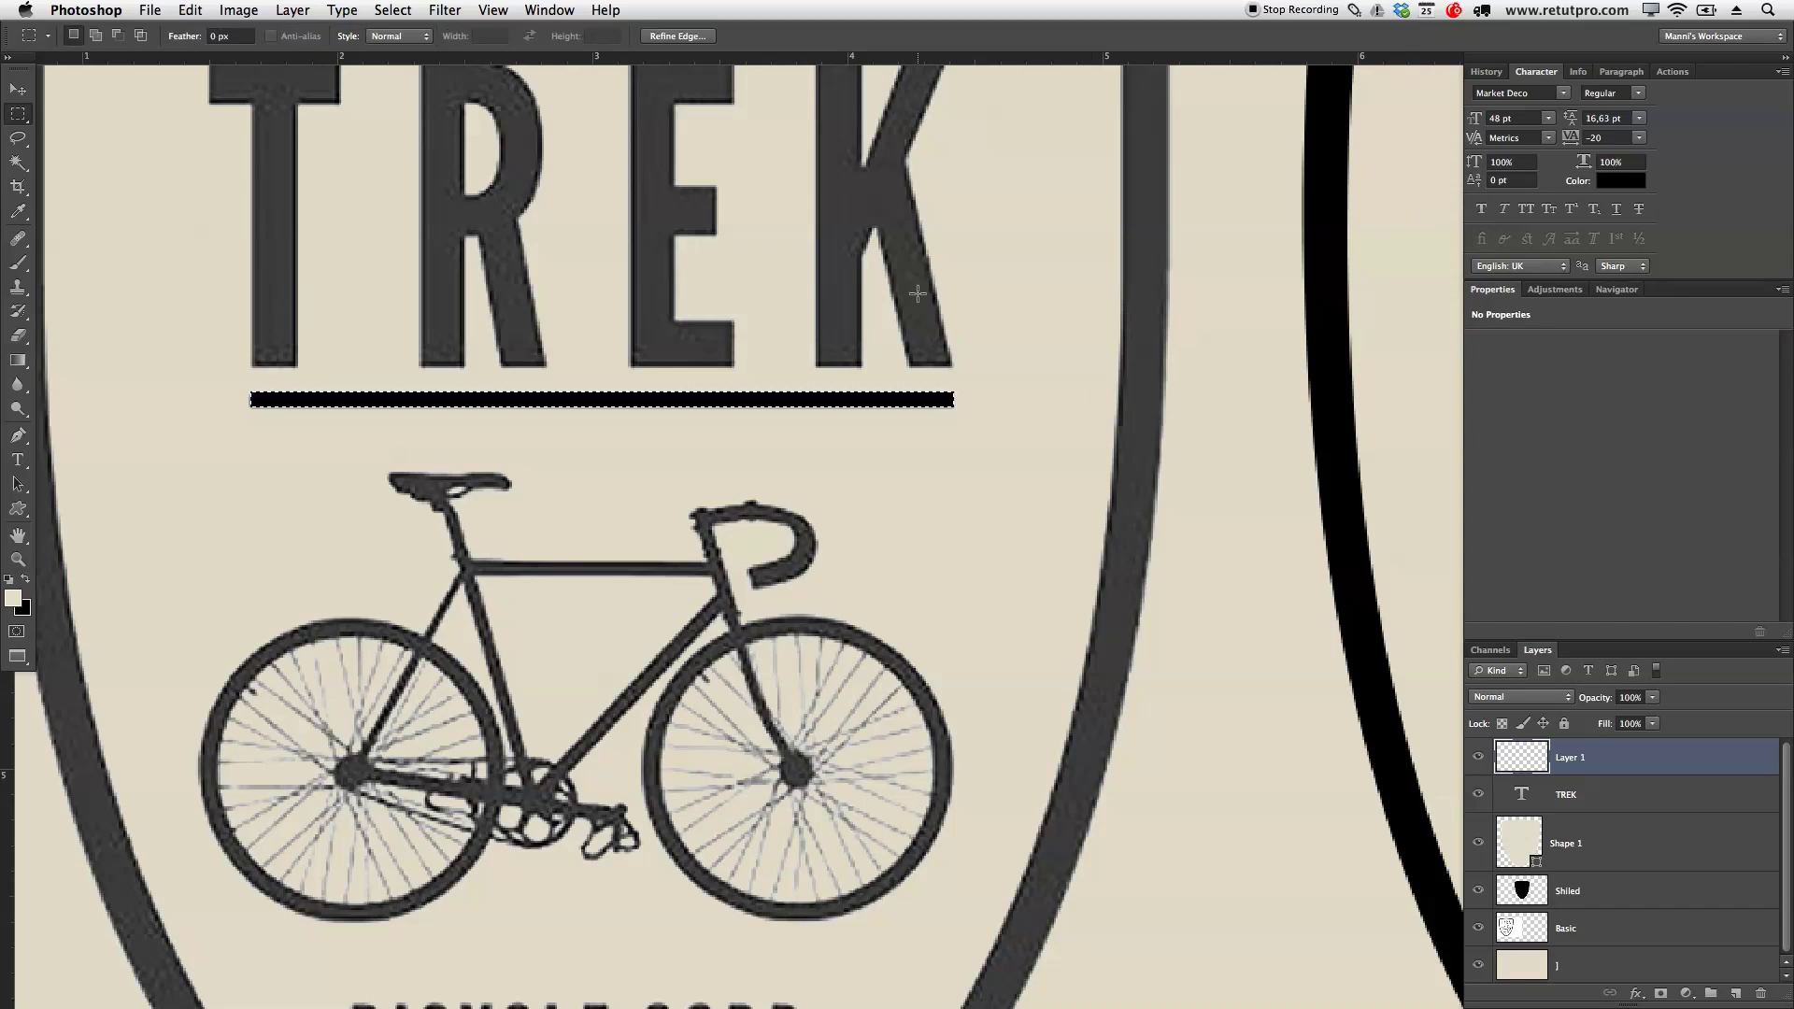
key(ctrl+d)
Move the black underline from the original badge to just beneath TREK in the redrawn shield
key(z)
alt+click(504, 355)
alt+click(567, 386)
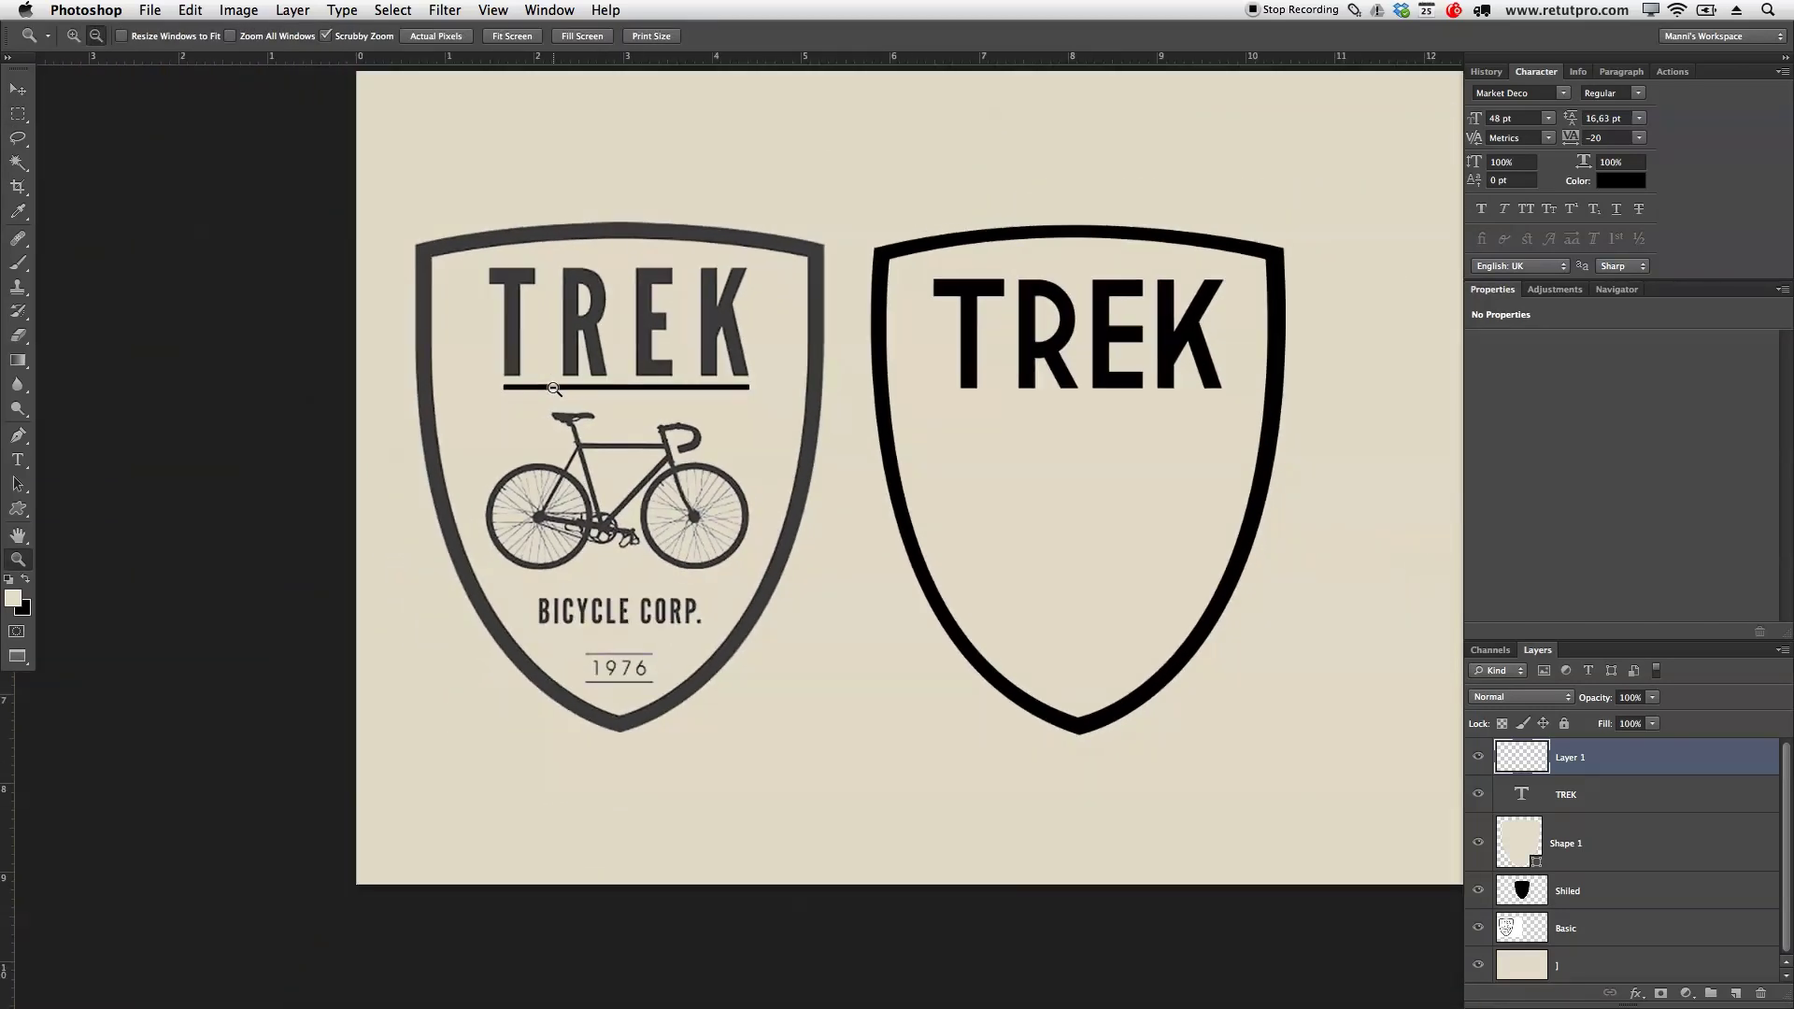
click(16, 87)
drag(712, 422, 1146, 407)
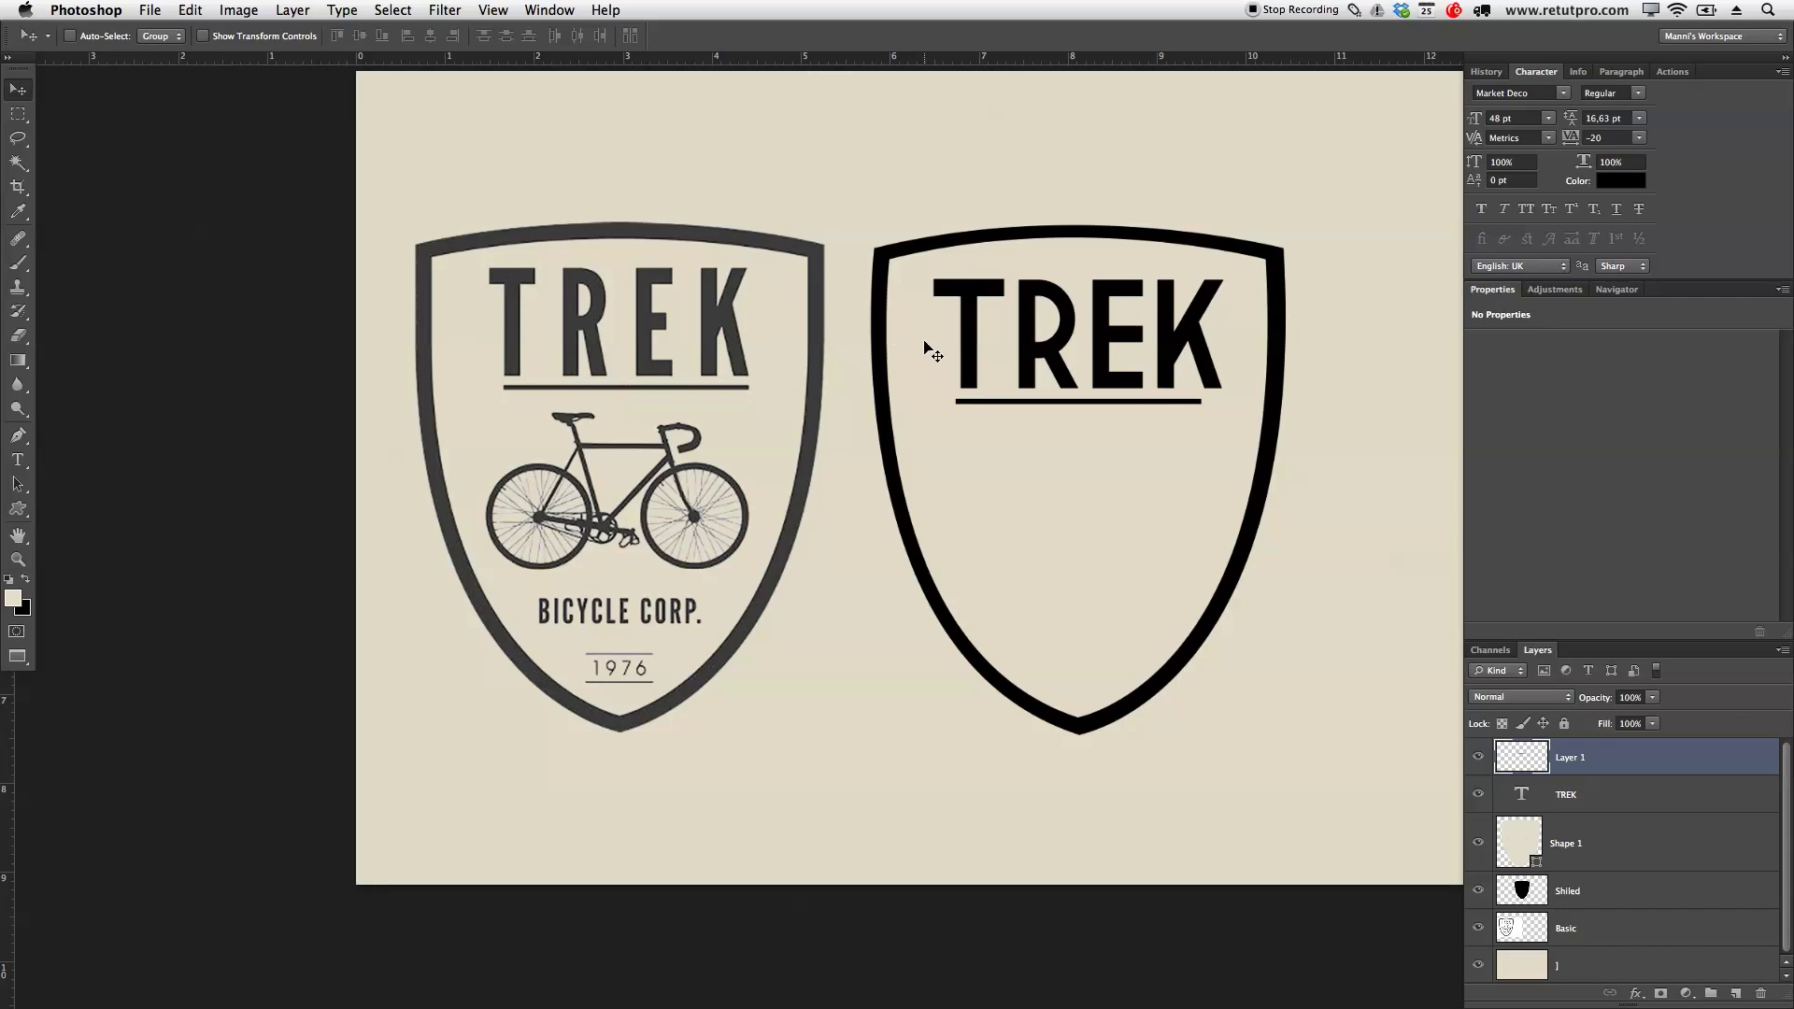
drag(1158, 423, 1166, 421)
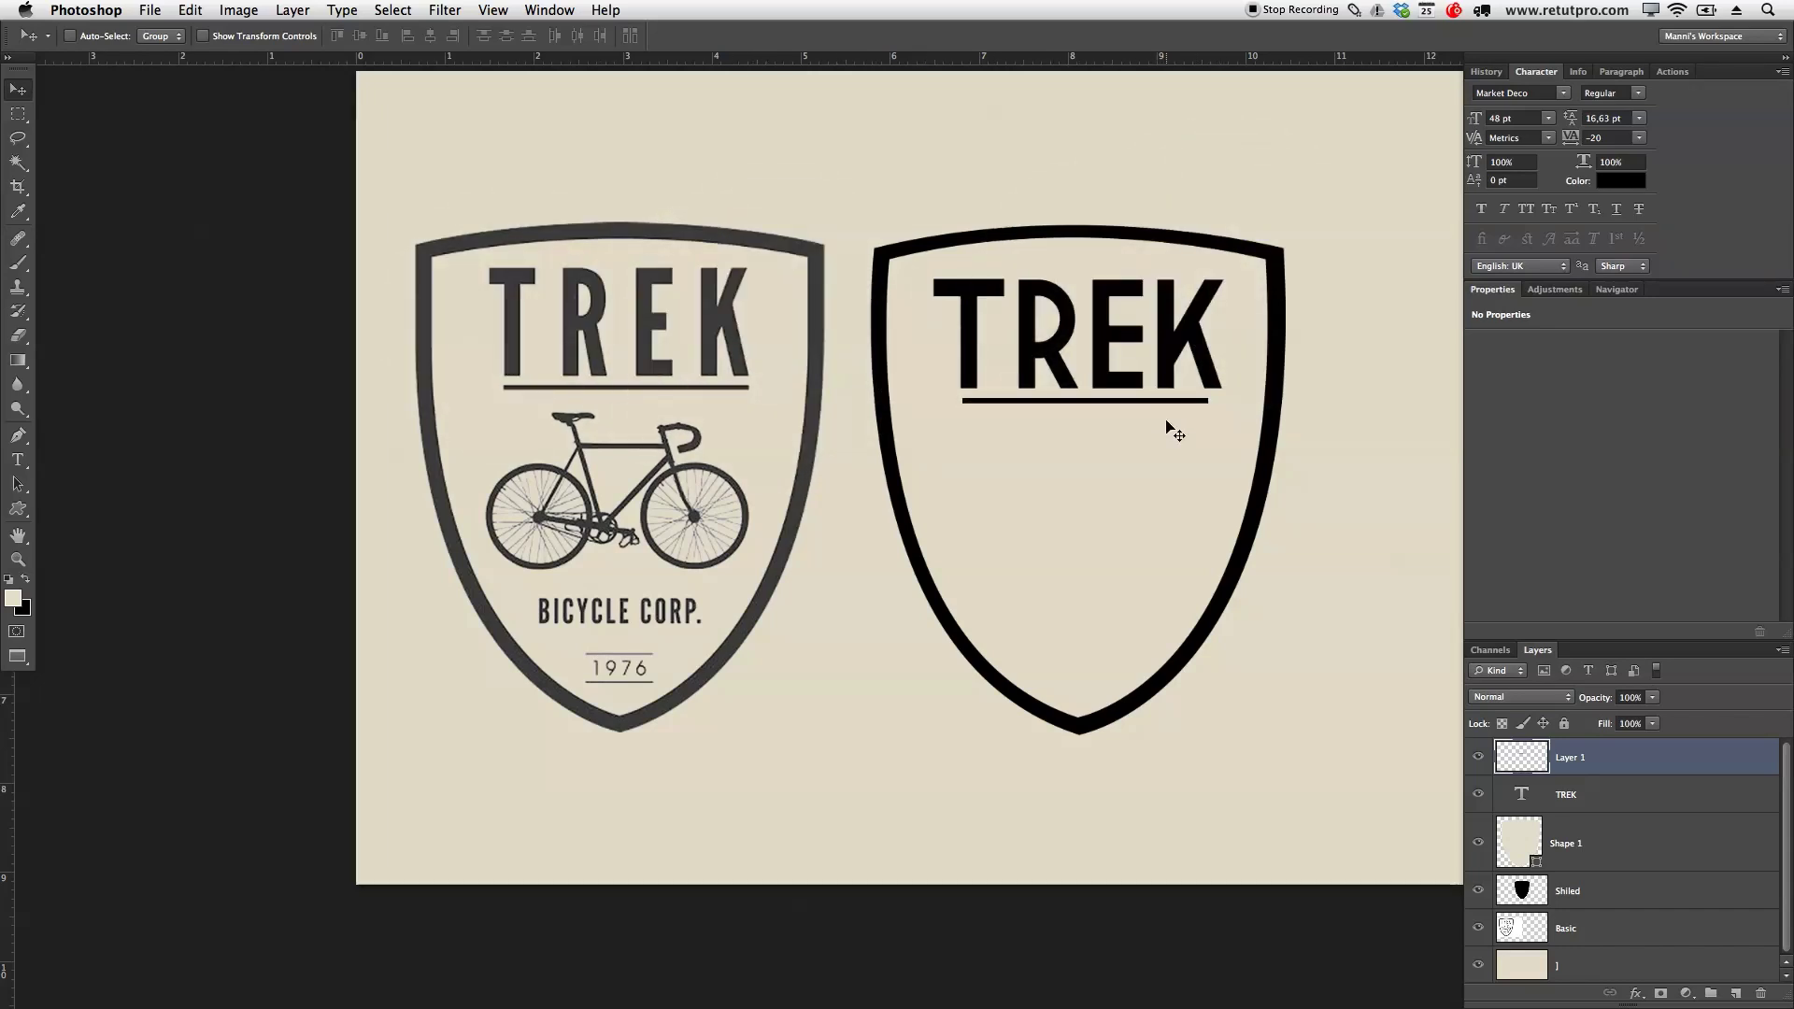
Stretch the underline's T end outward with Free Transform to 108.59% width and apply it
key(z)
drag(1022, 423, 1093, 420)
key(super+t)
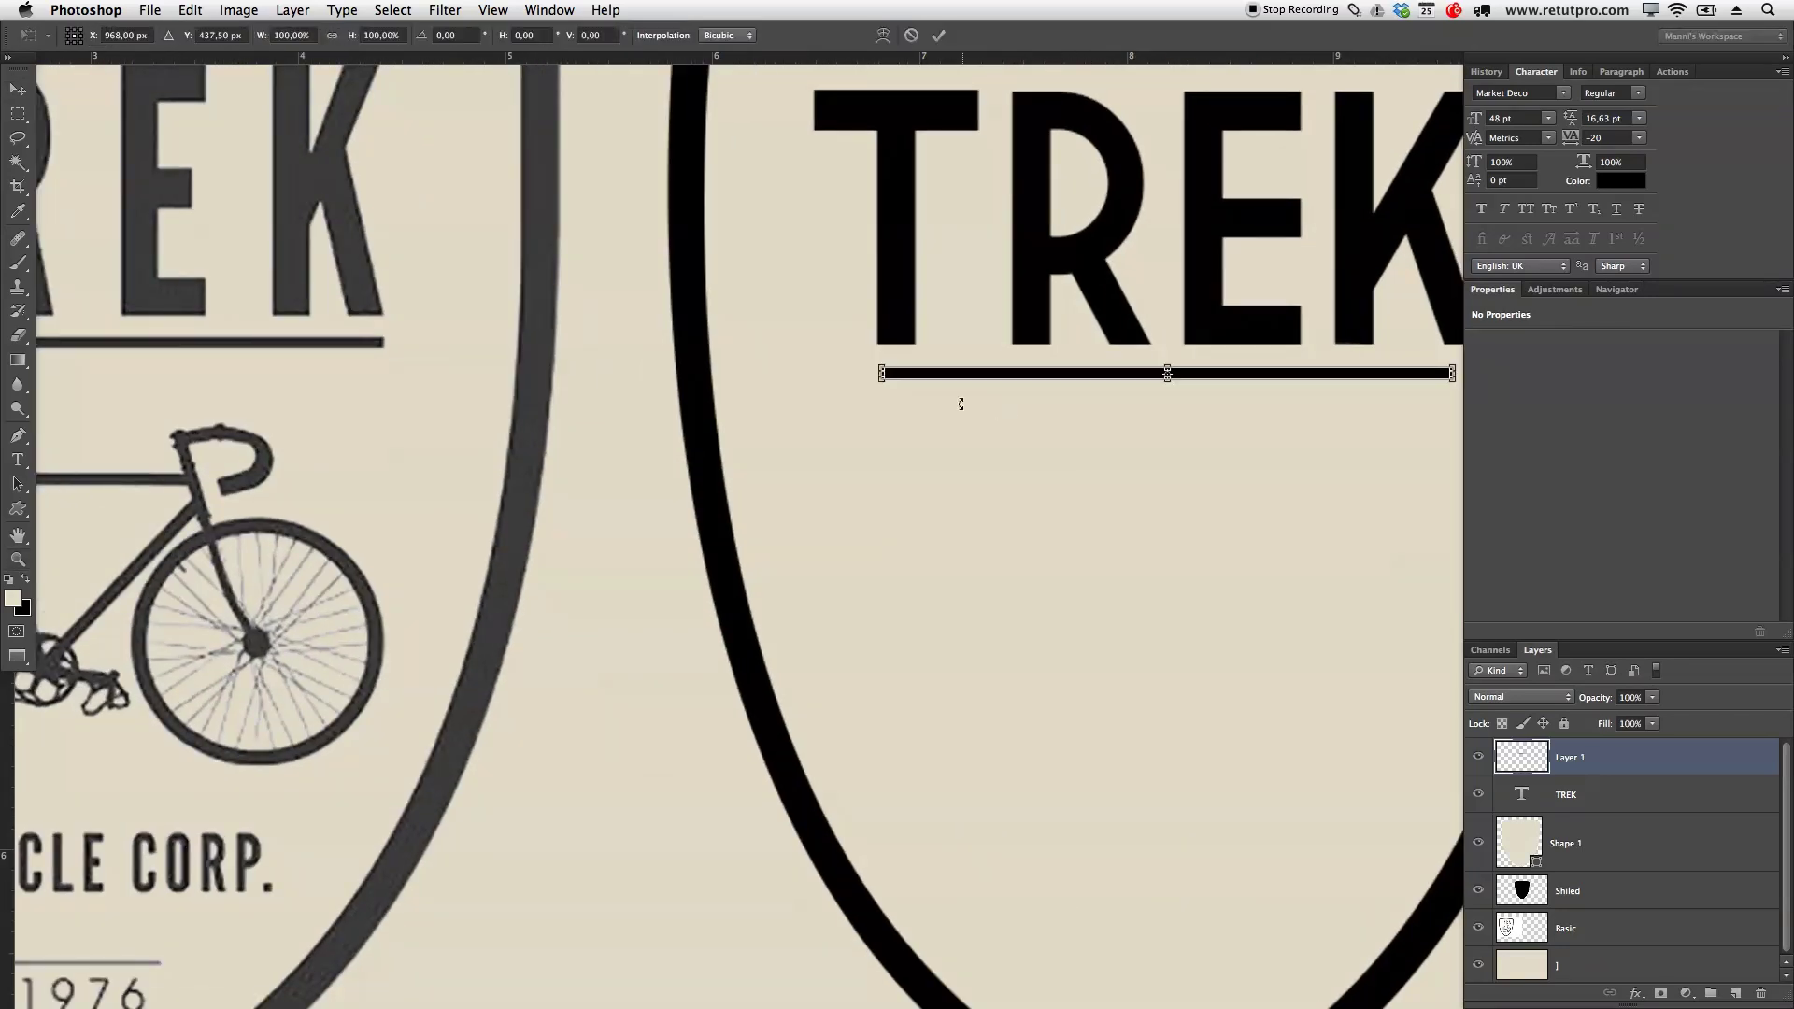
drag(879, 373, 830, 374)
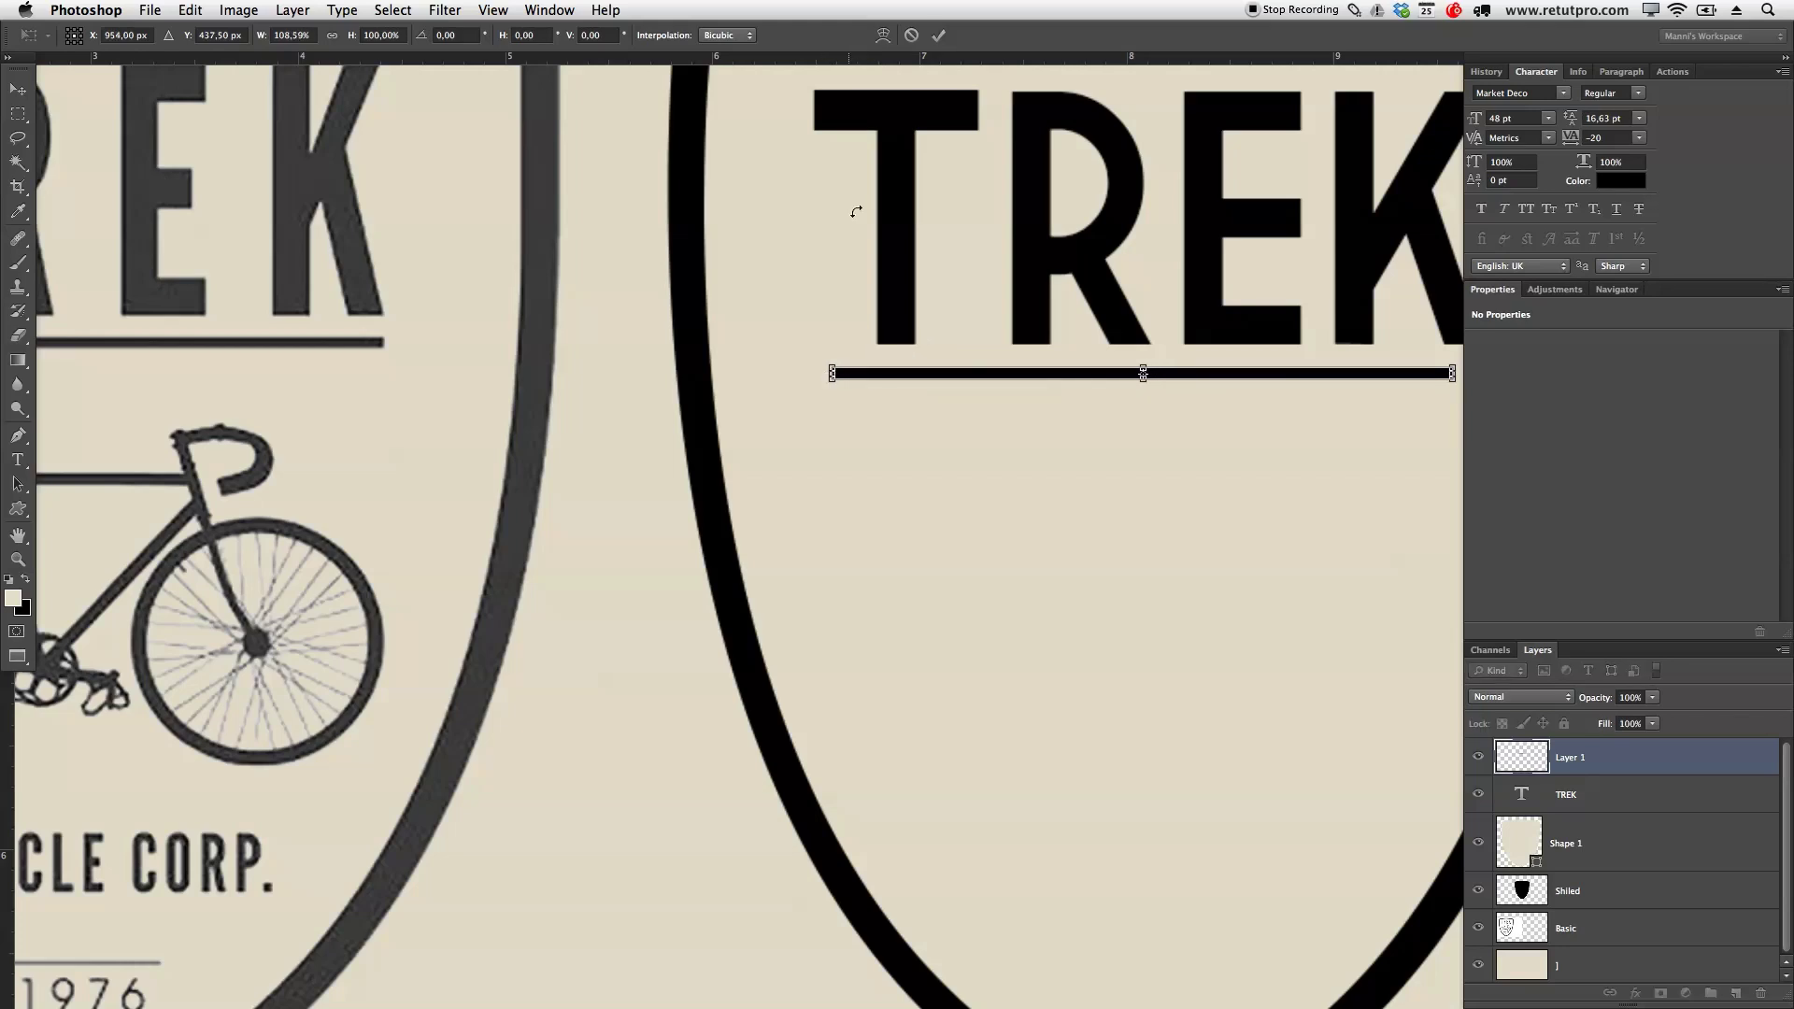
click(937, 37)
Shift the widened underline beneath TREK so it runs from the T's stem to the K's outer edge
key(z)
alt+click(1023, 434)
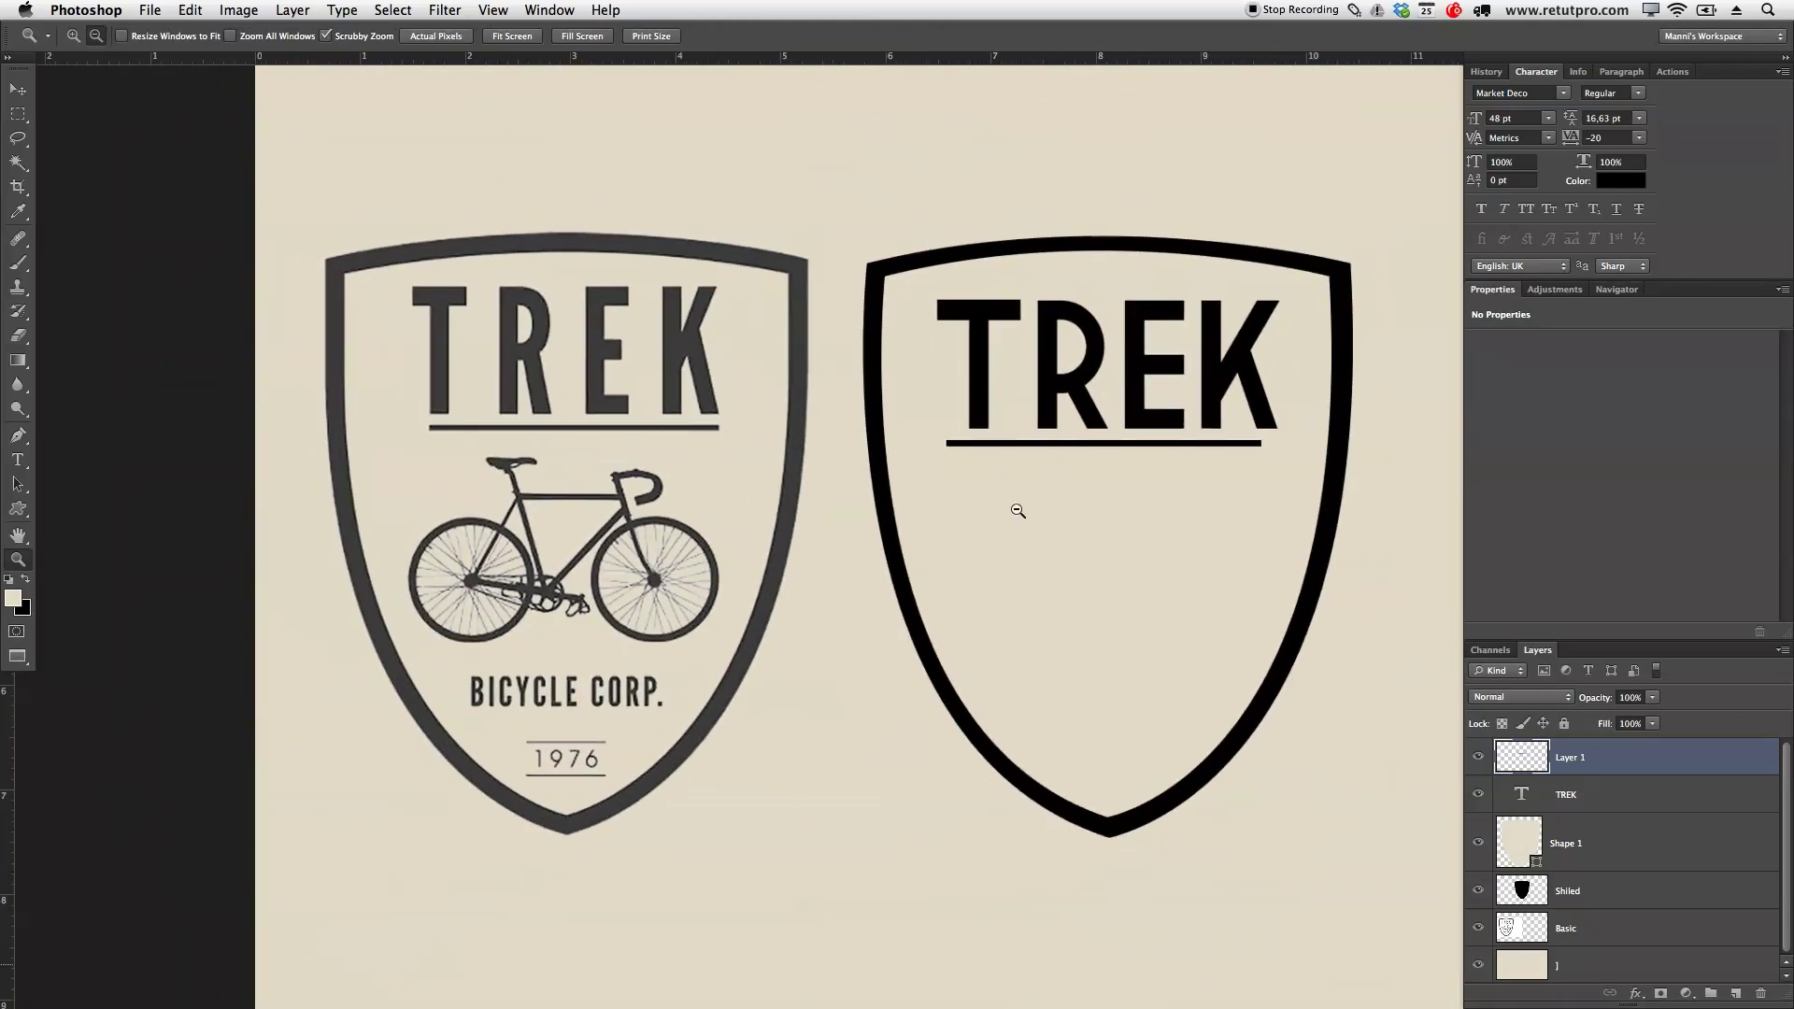
key(v)
drag(1073, 455, 1079, 451)
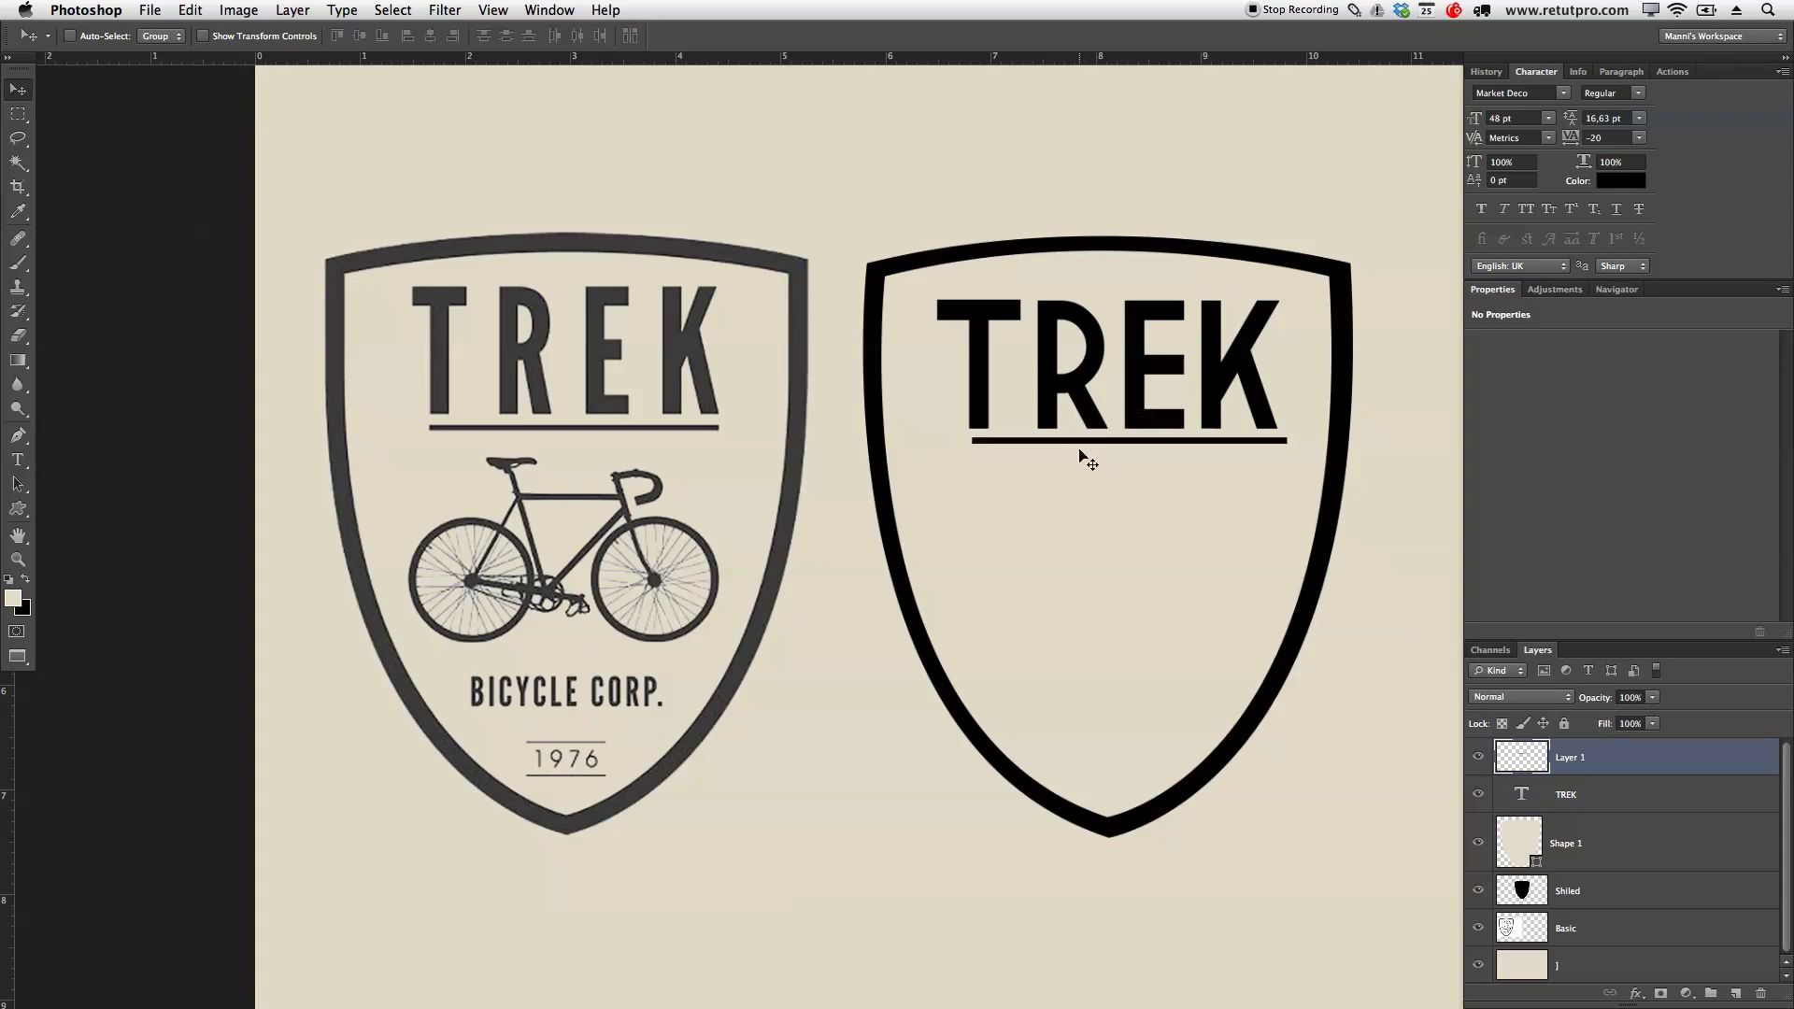
key(Up)
key(Down)
Add a second paragraph text box inside the shield, below the TREK underline, for the bicycle
key(z)
drag(1024, 575, 976, 575)
drag(1121, 570, 998, 525)
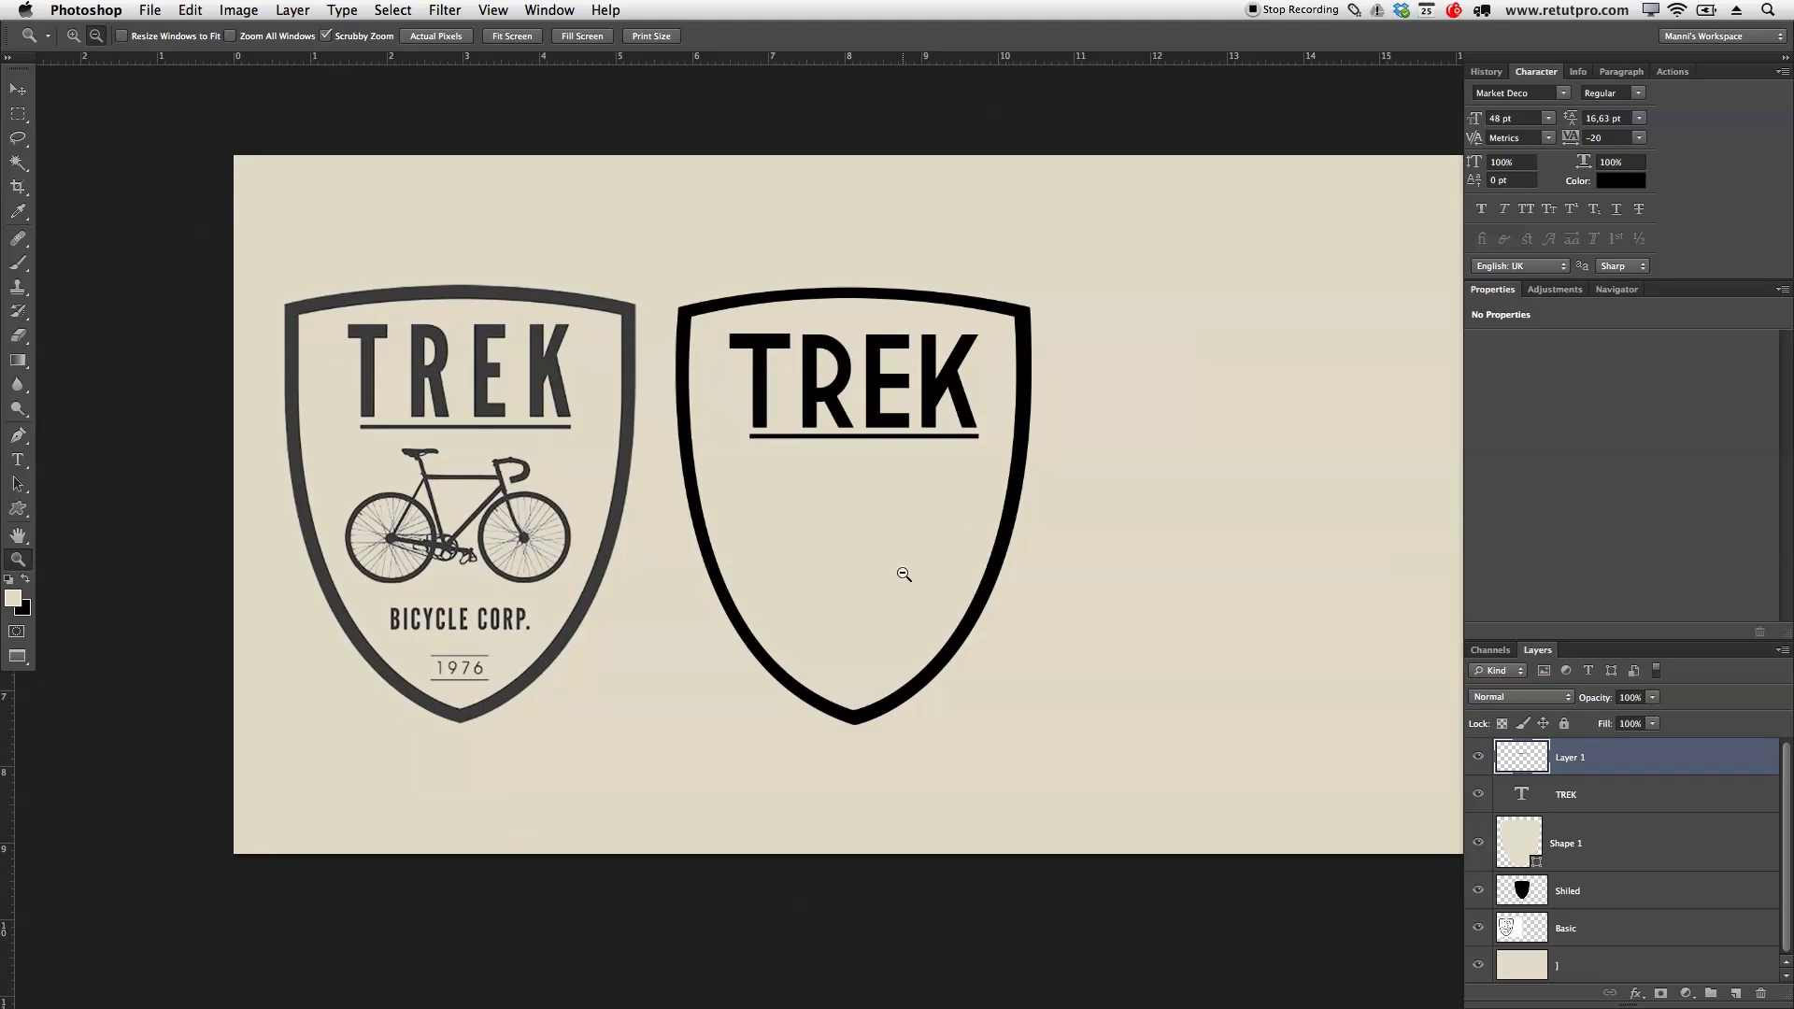
alt+click(529, 482)
key(t)
drag(721, 464, 977, 597)
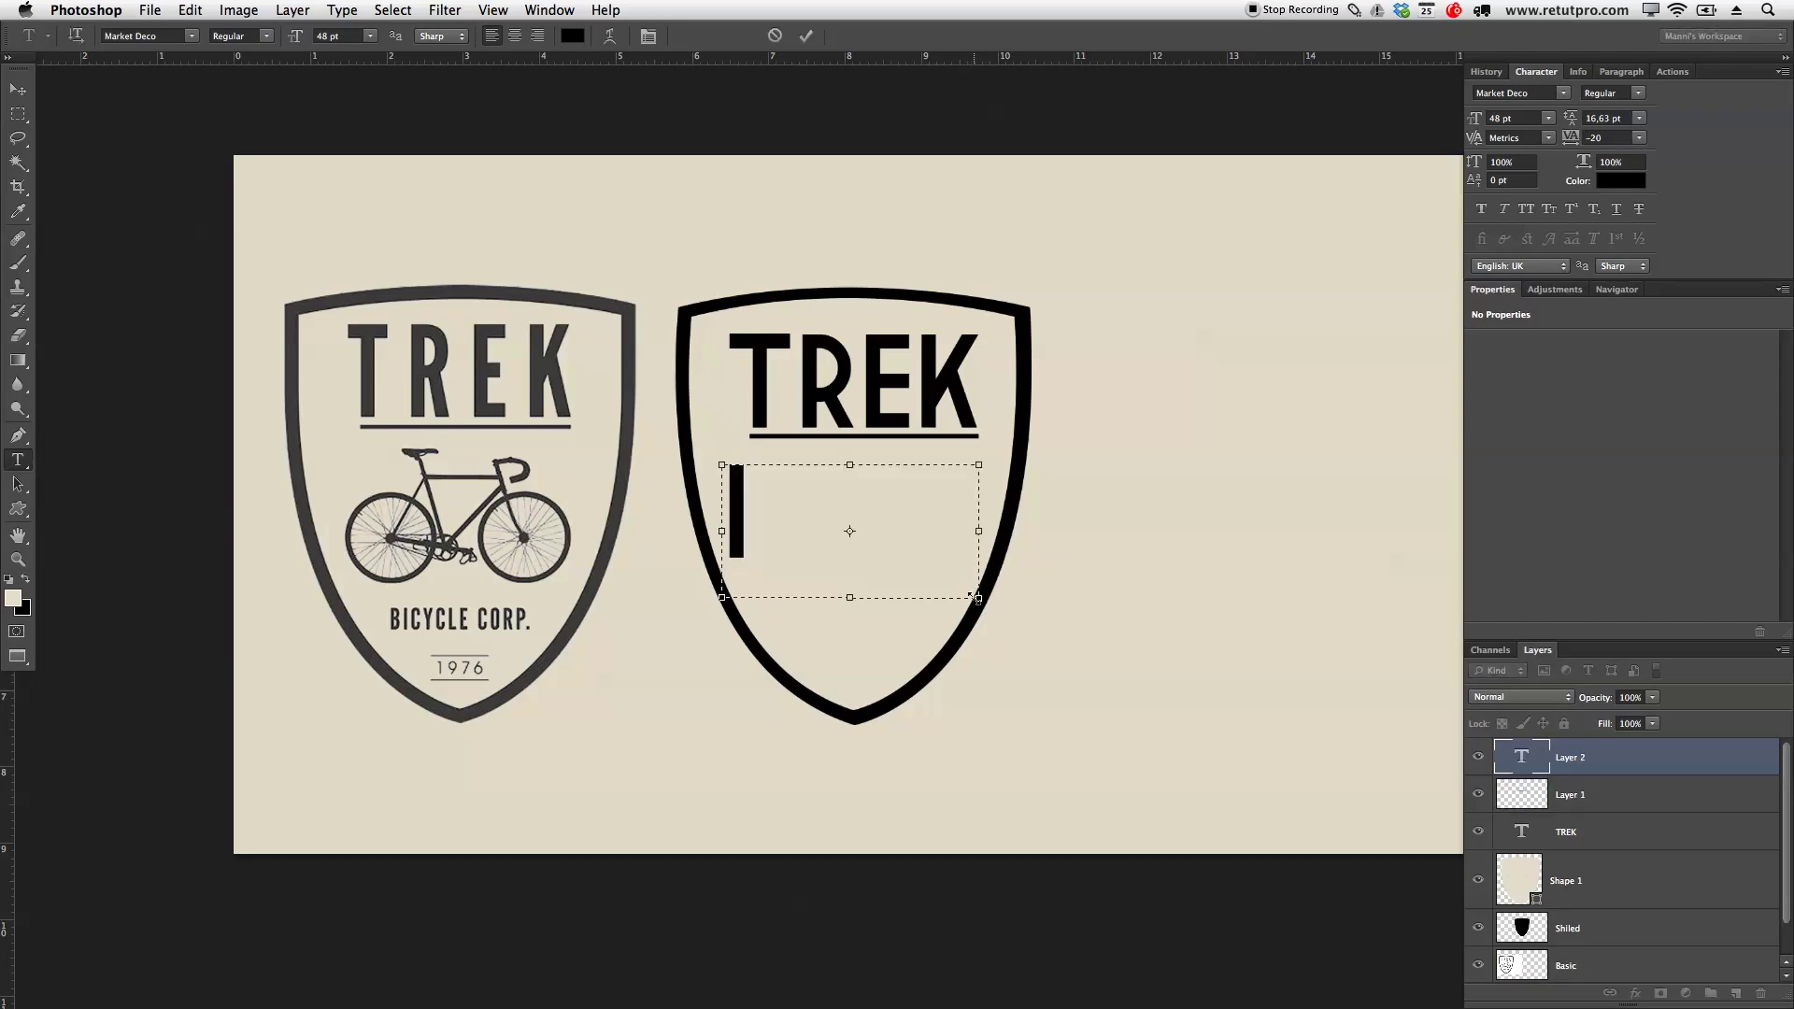
Change the font of the new text box below the underline to BIKES
key(super+a)
click(182, 63)
click(191, 38)
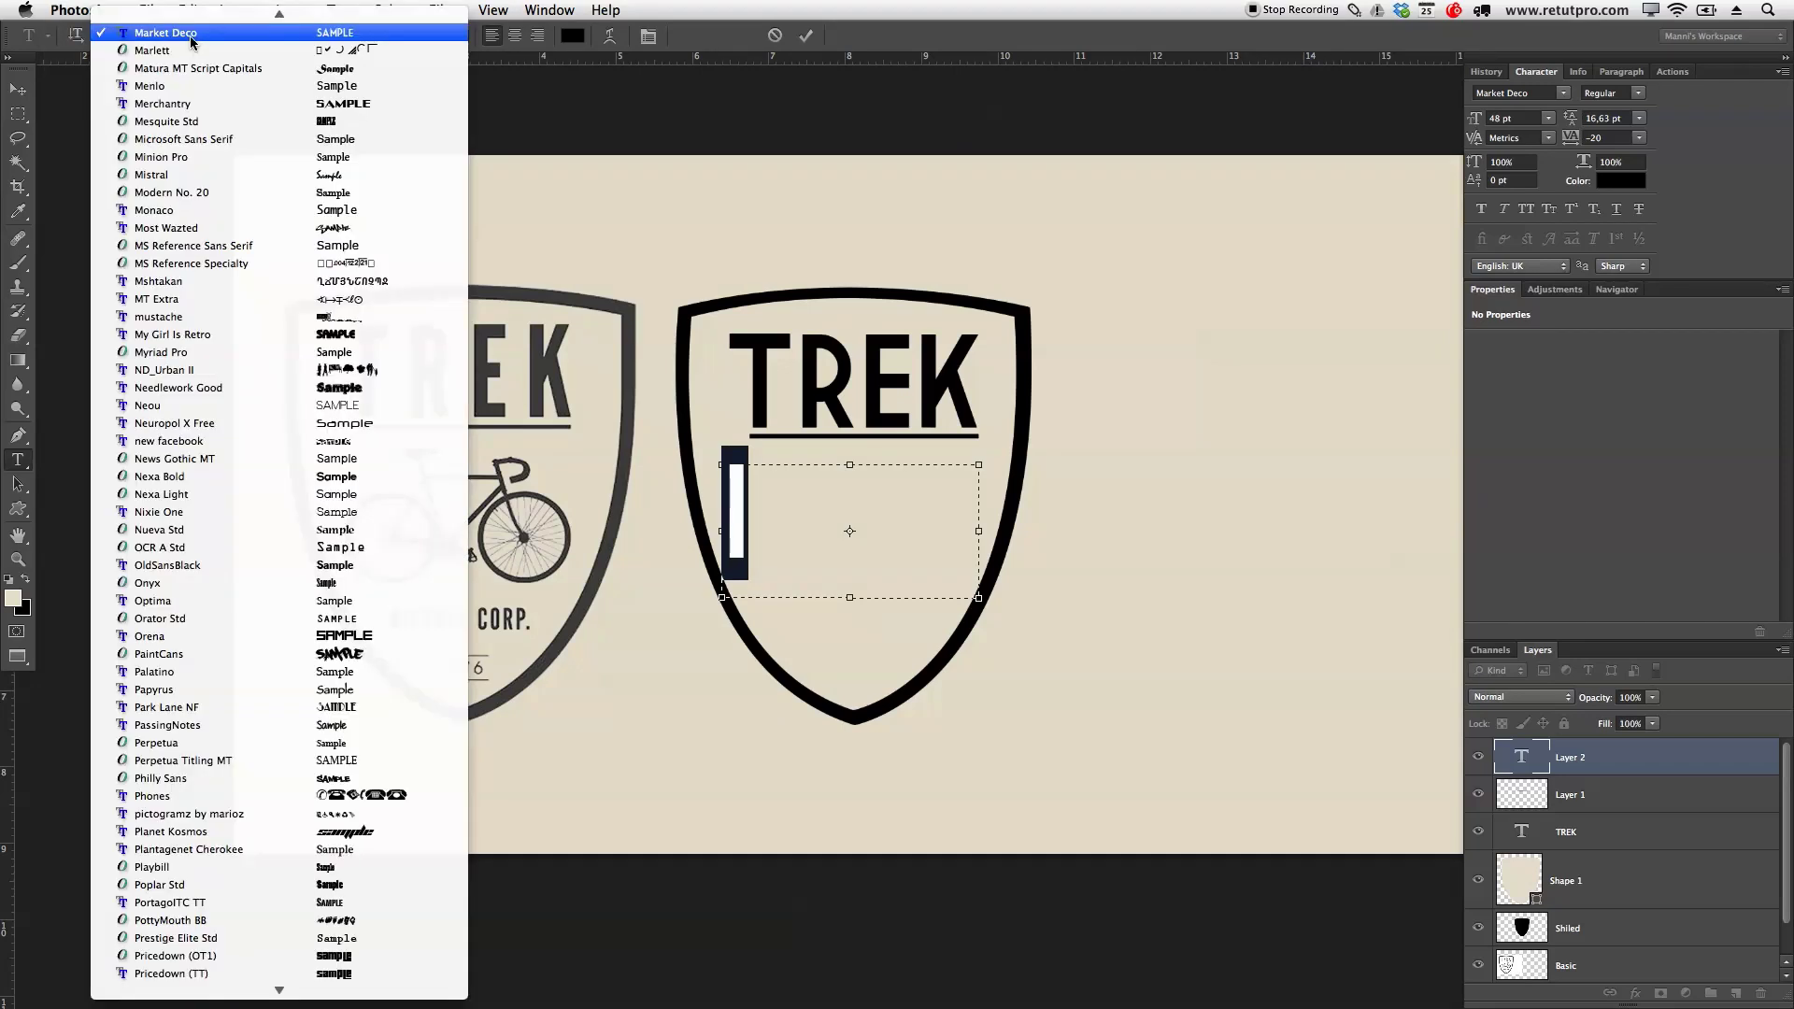
key(b)
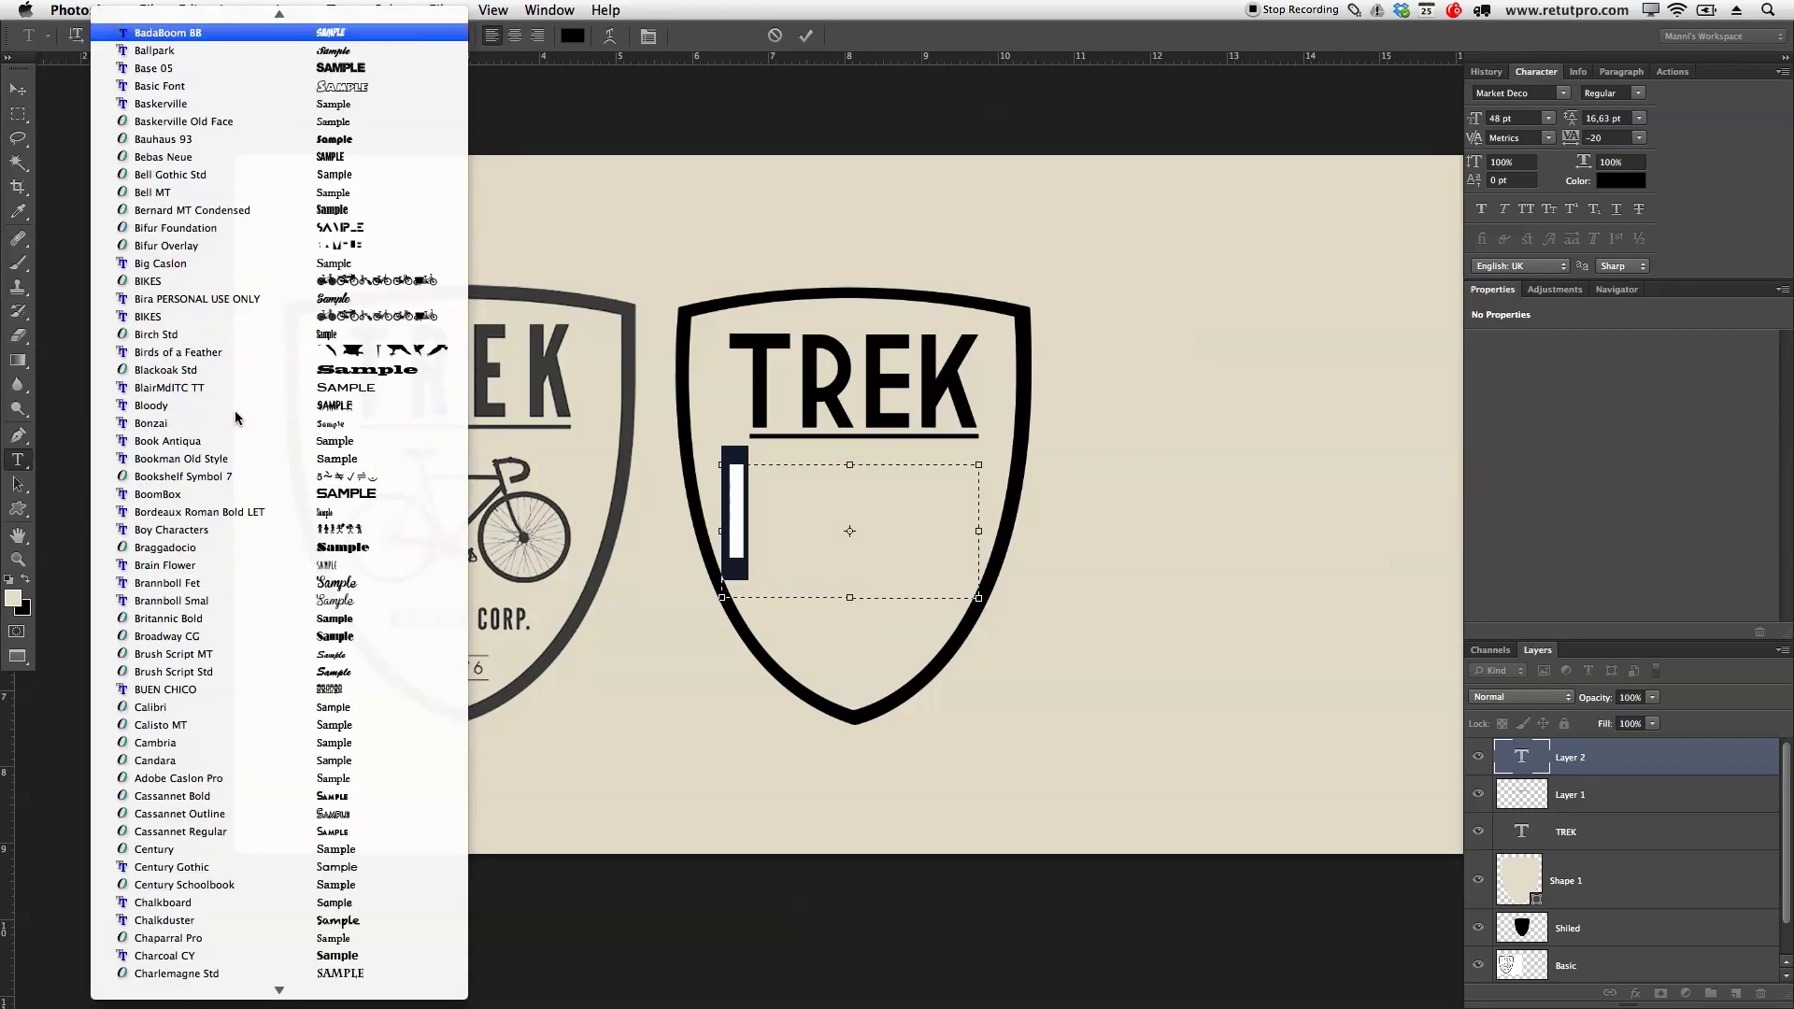
click(208, 281)
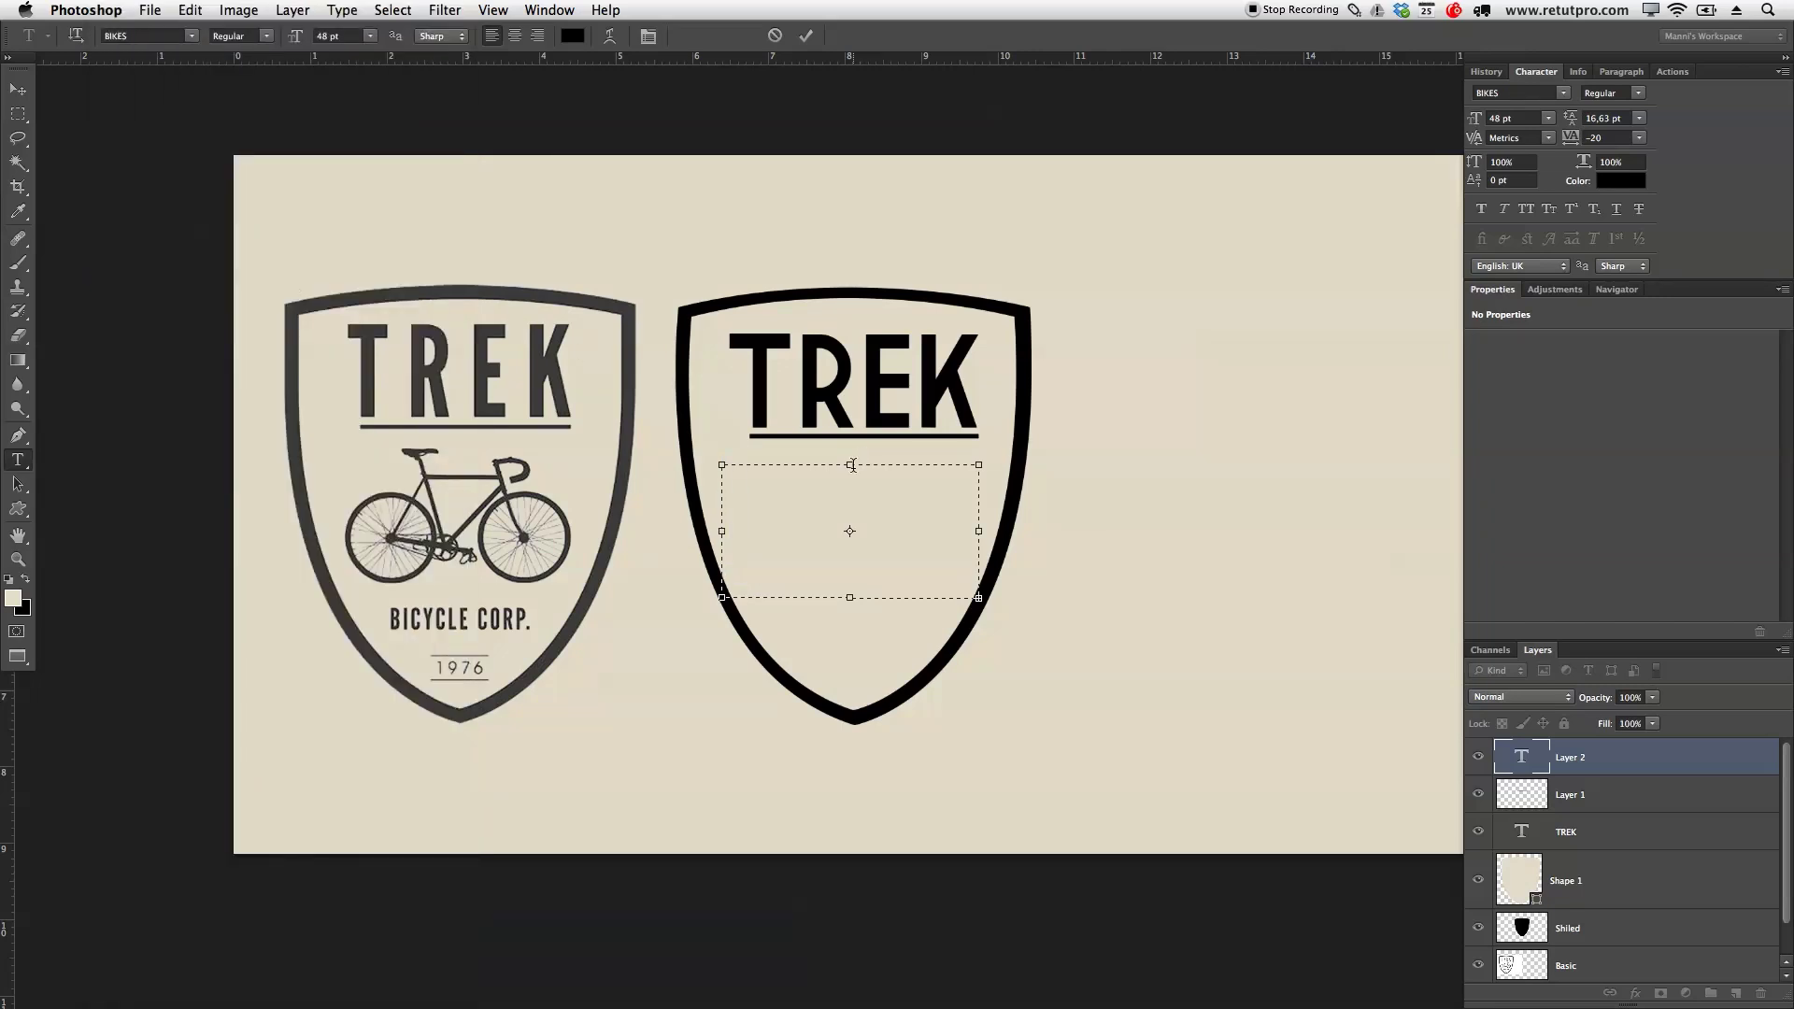
Enlarge the bicycle glyph's text box with its font size at 45 pt, and centre the bicycle below the TREK underline
mouse_move(295, 41)
mouse_down()
mouse_move(274, 43)
mouse_move(293, 38)
mouse_up()
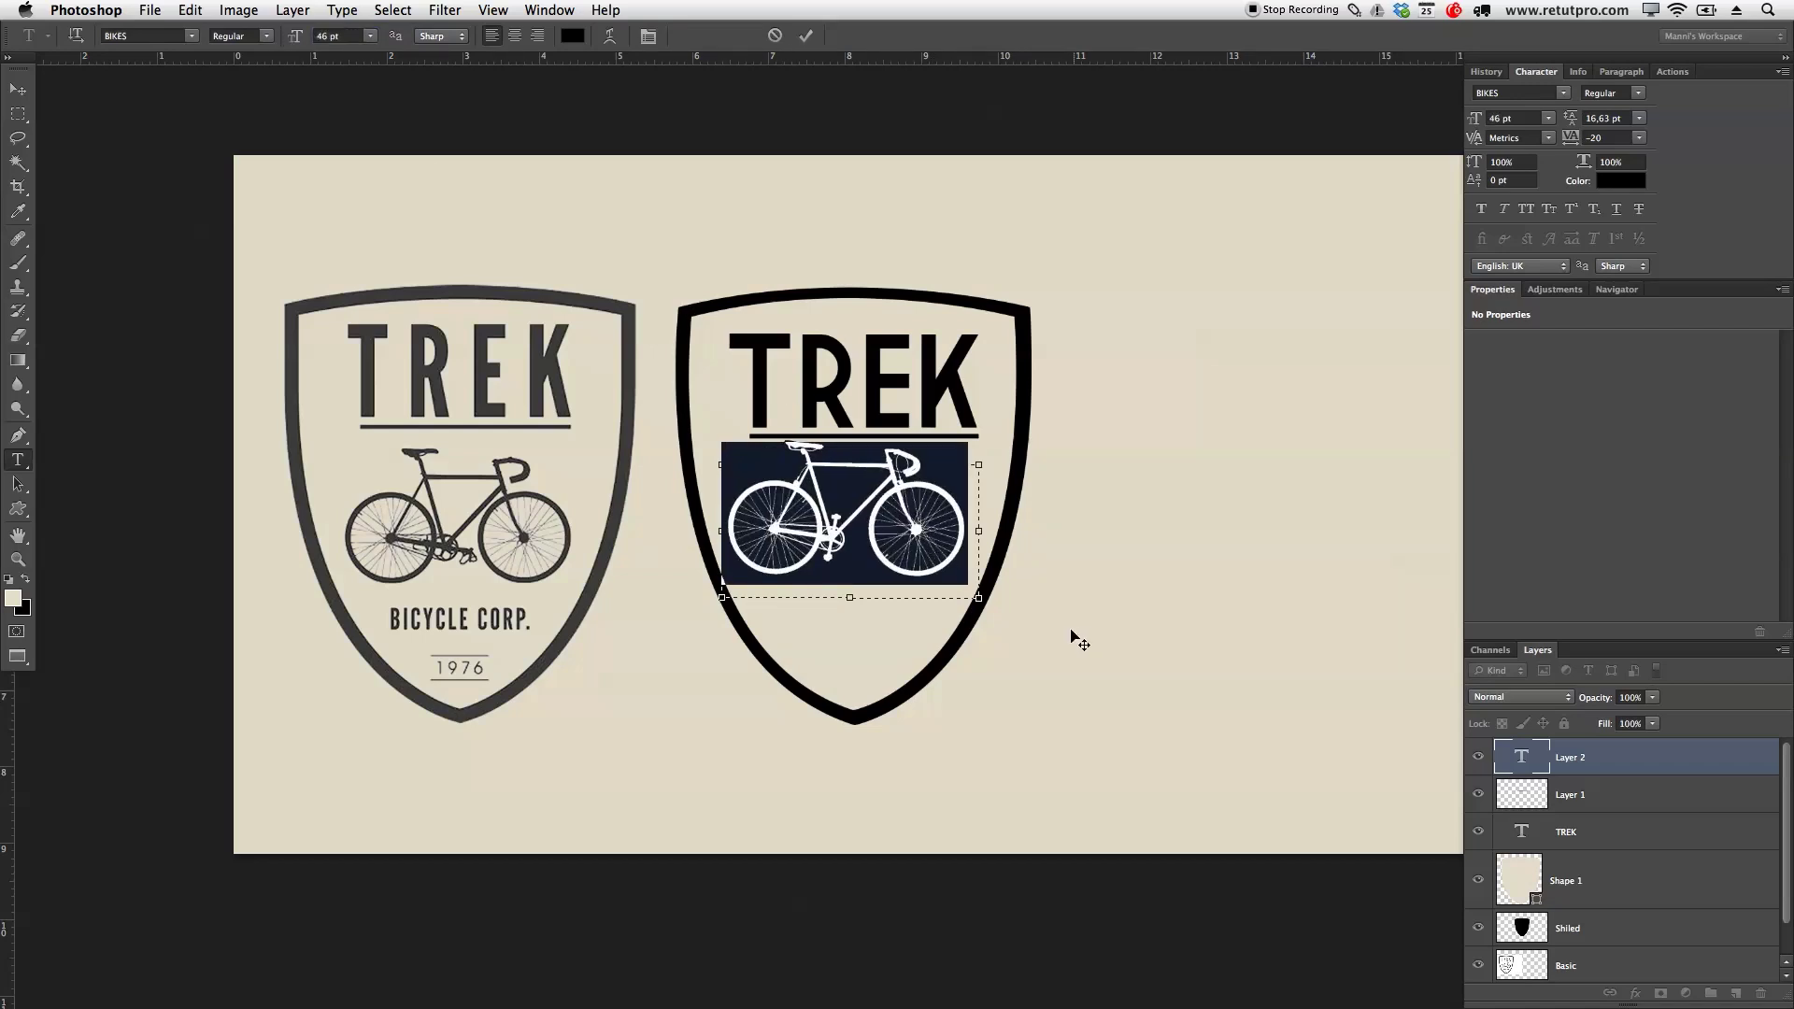
drag(981, 599, 1102, 697)
drag(297, 41, 301, 42)
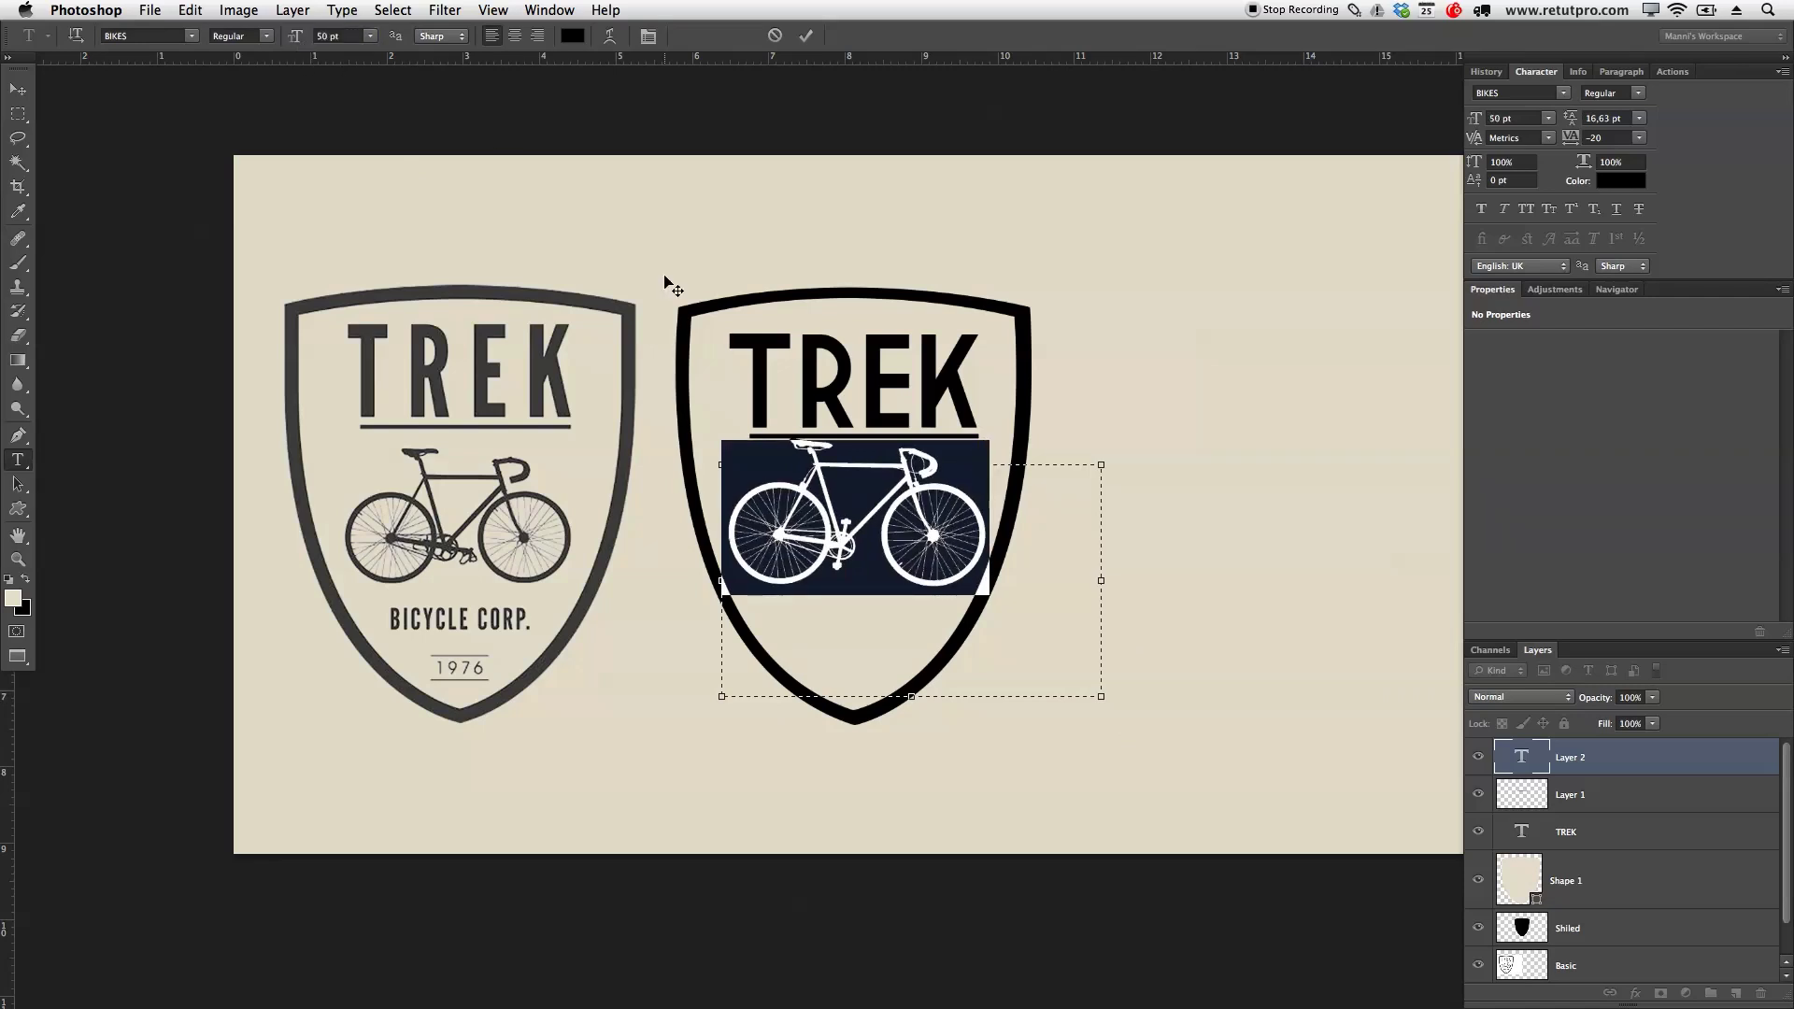
drag(298, 39, 297, 39)
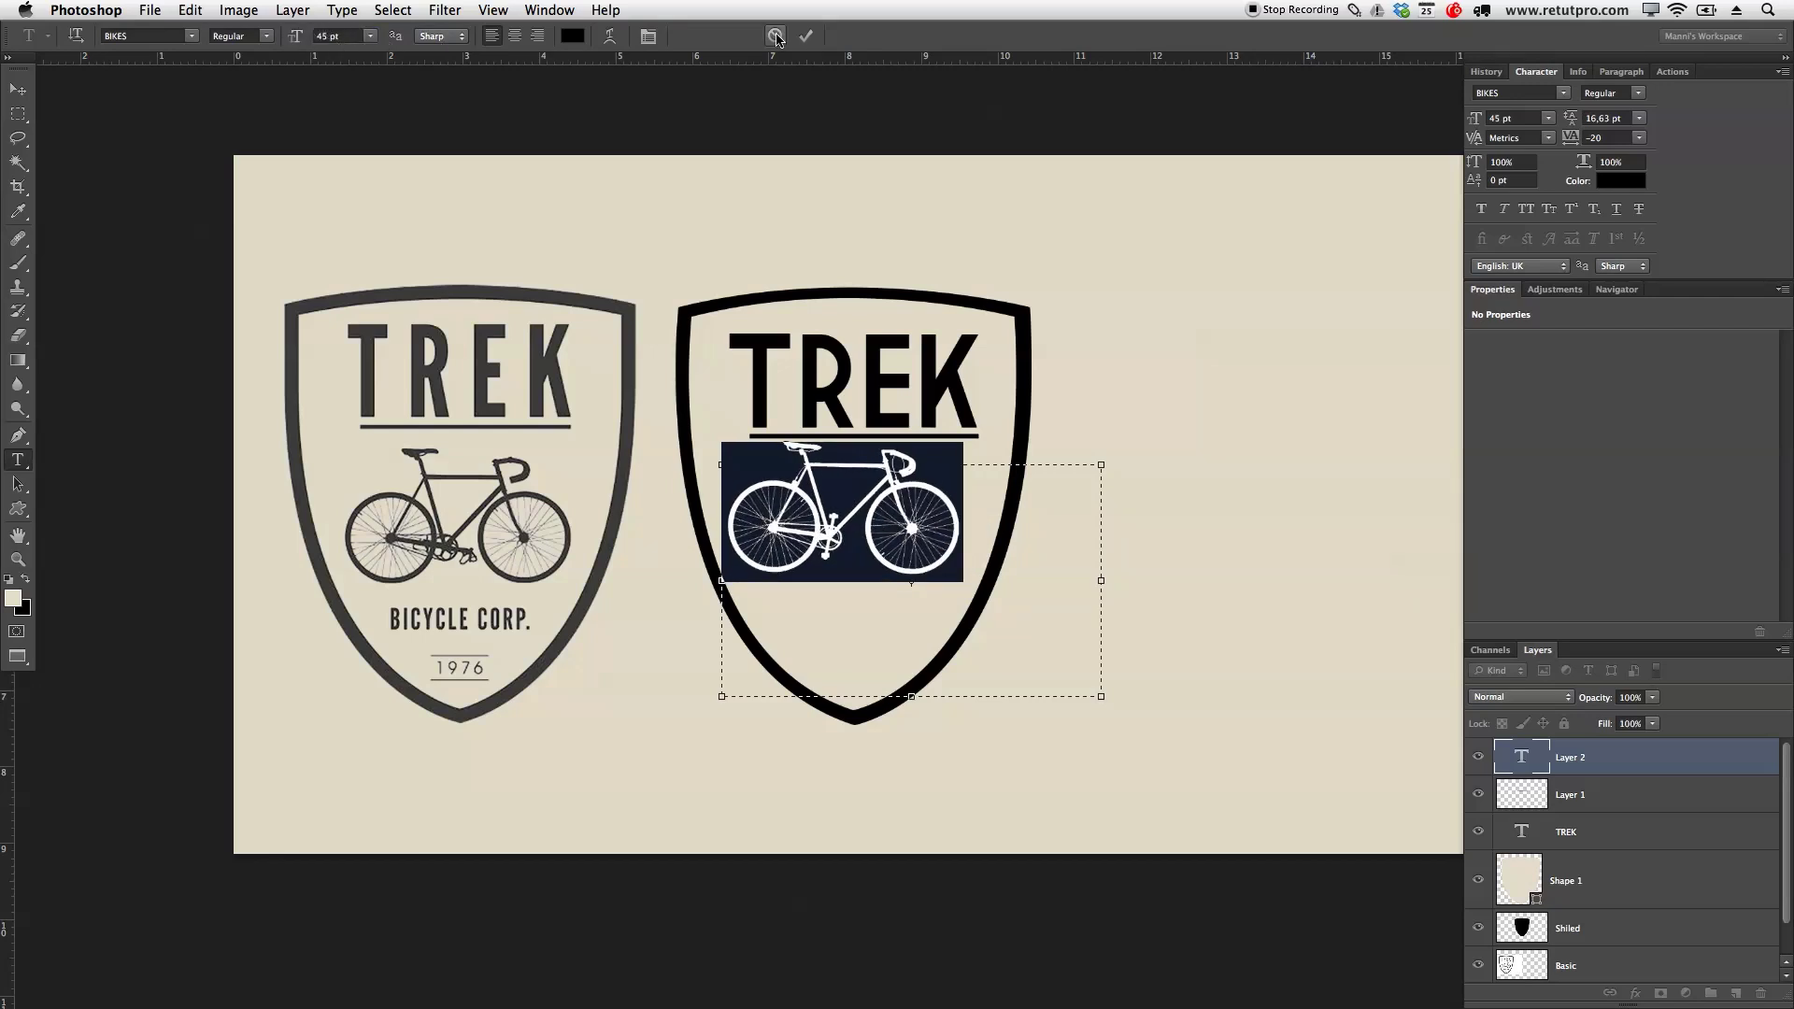
click(809, 36)
key(v)
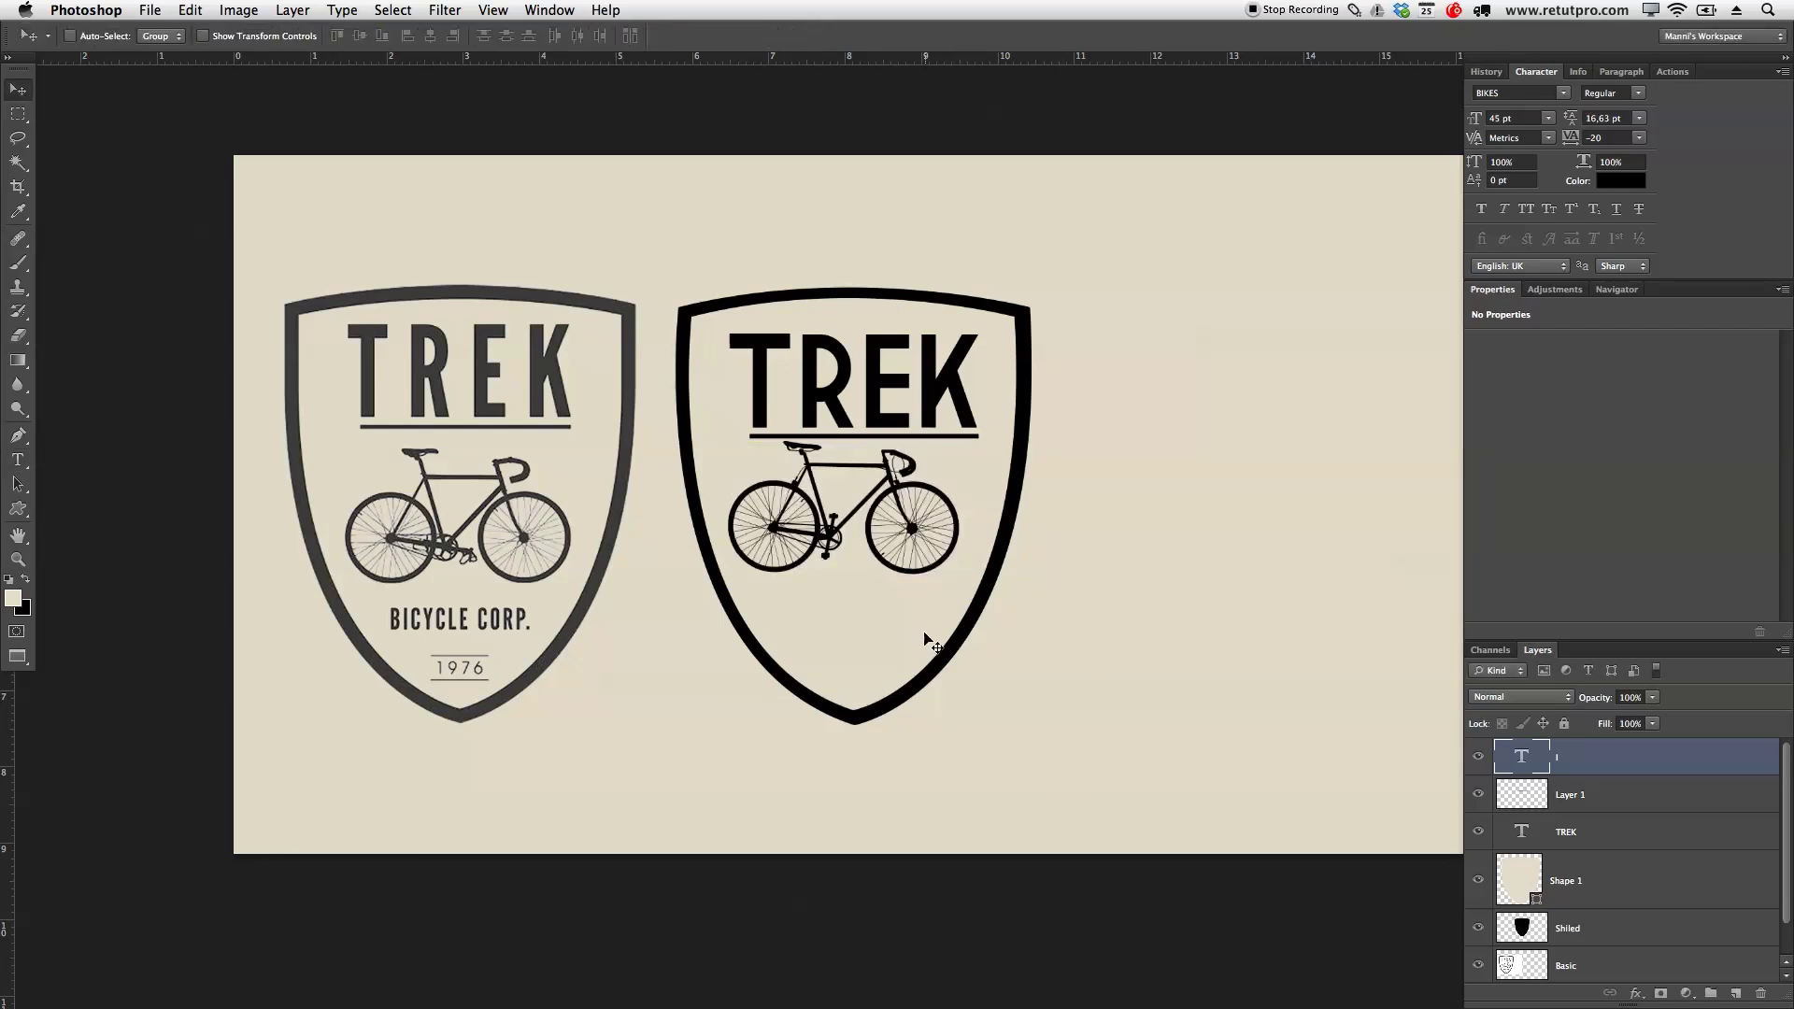
drag(920, 545, 928, 545)
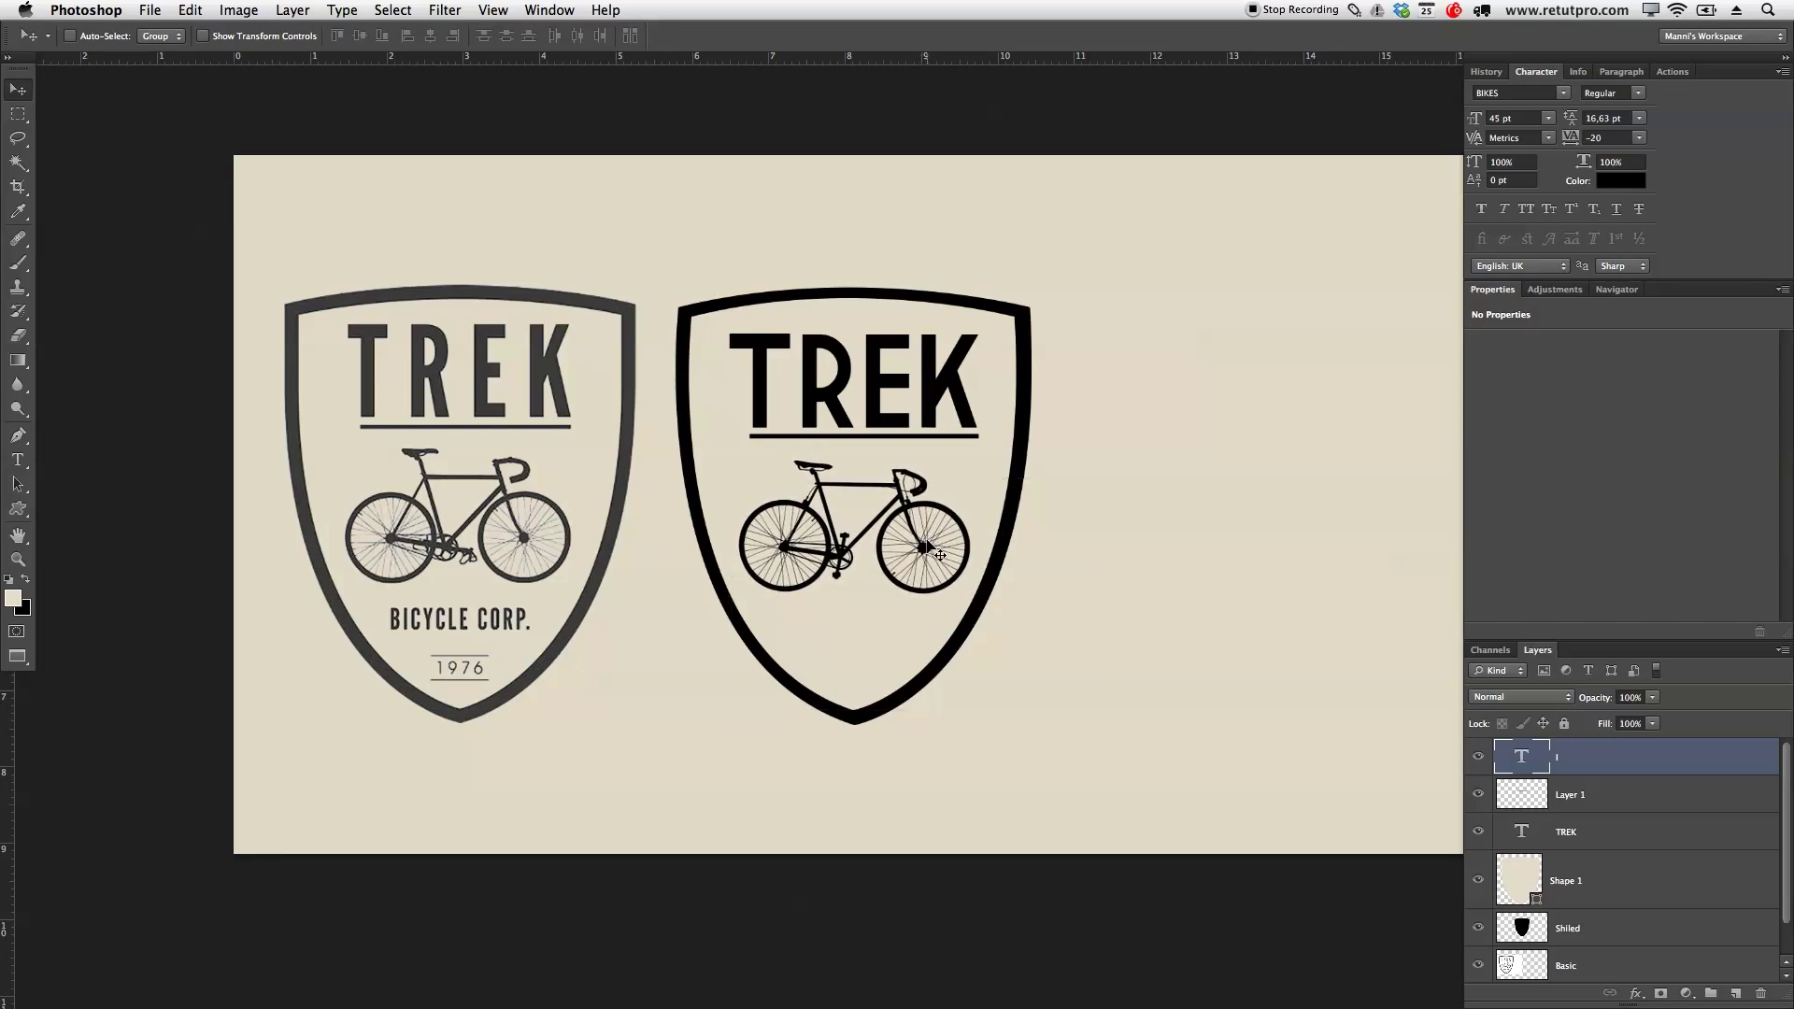
Add a paragraph text box below the two shields reading BICYCLE CORP. with a font size of 5.01 pt
key(z)
drag(1018, 531, 914, 490)
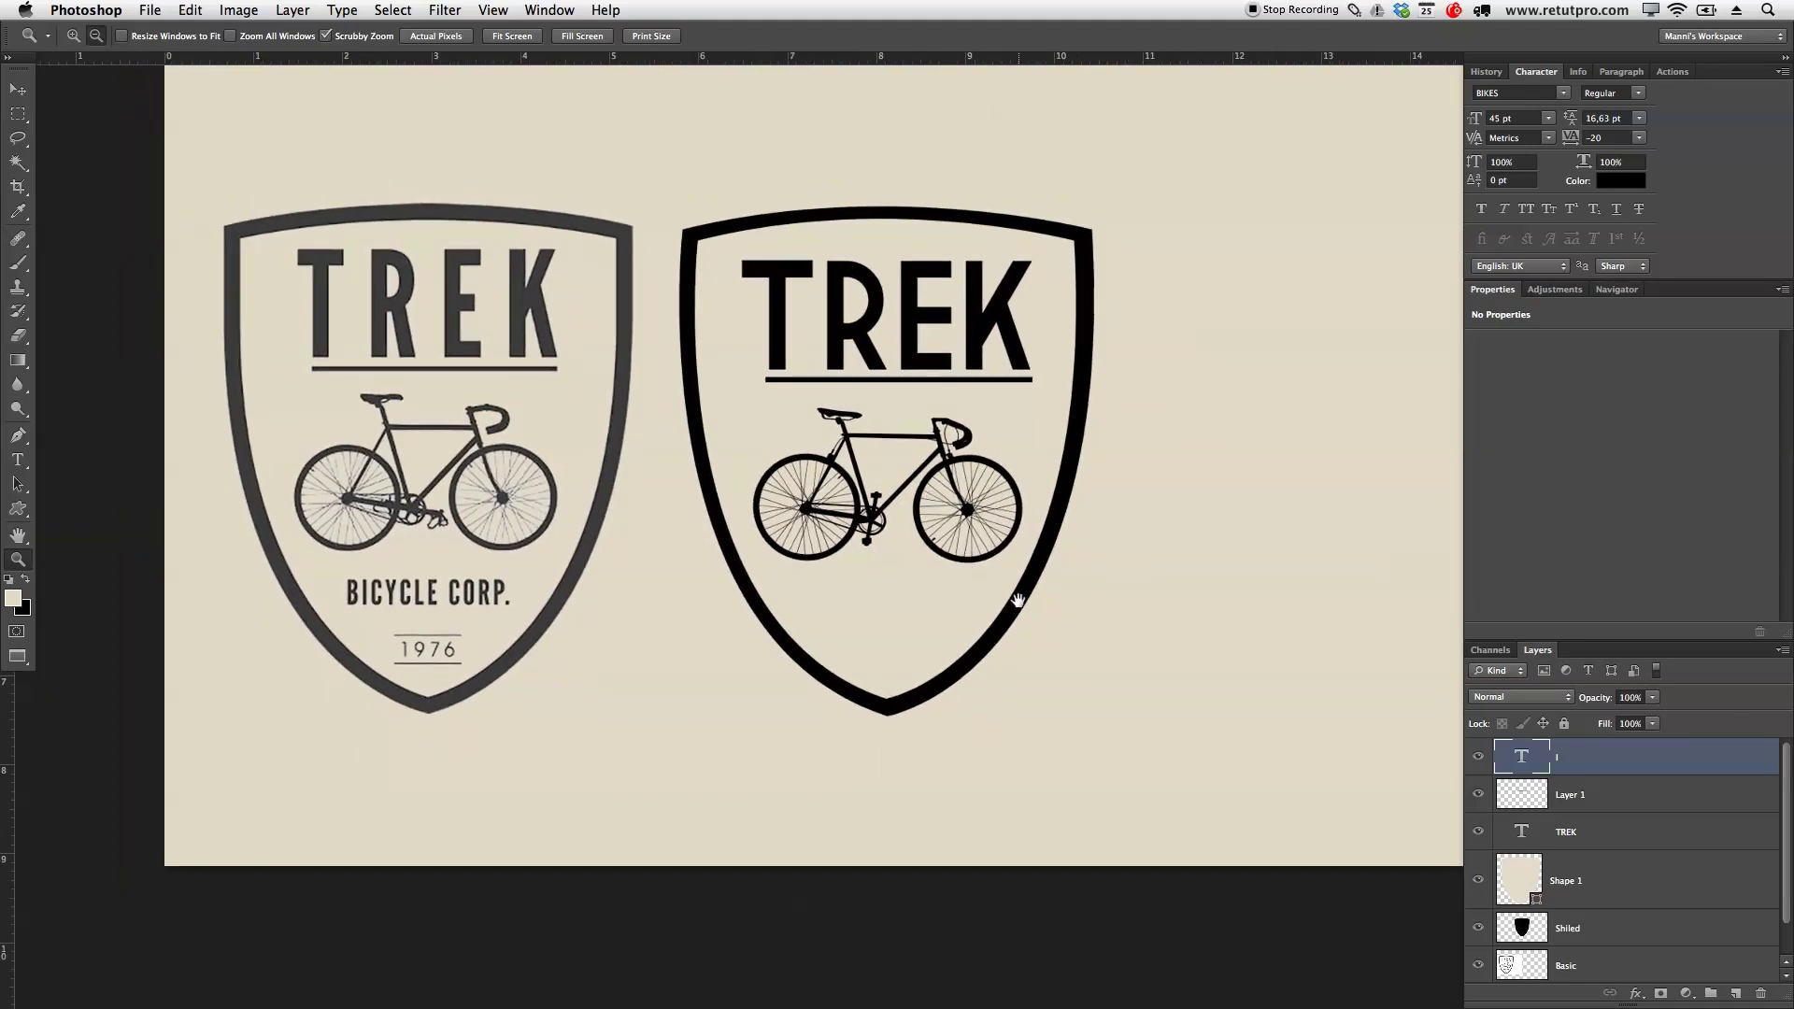
scroll(934, 542, down, 1)
key(t)
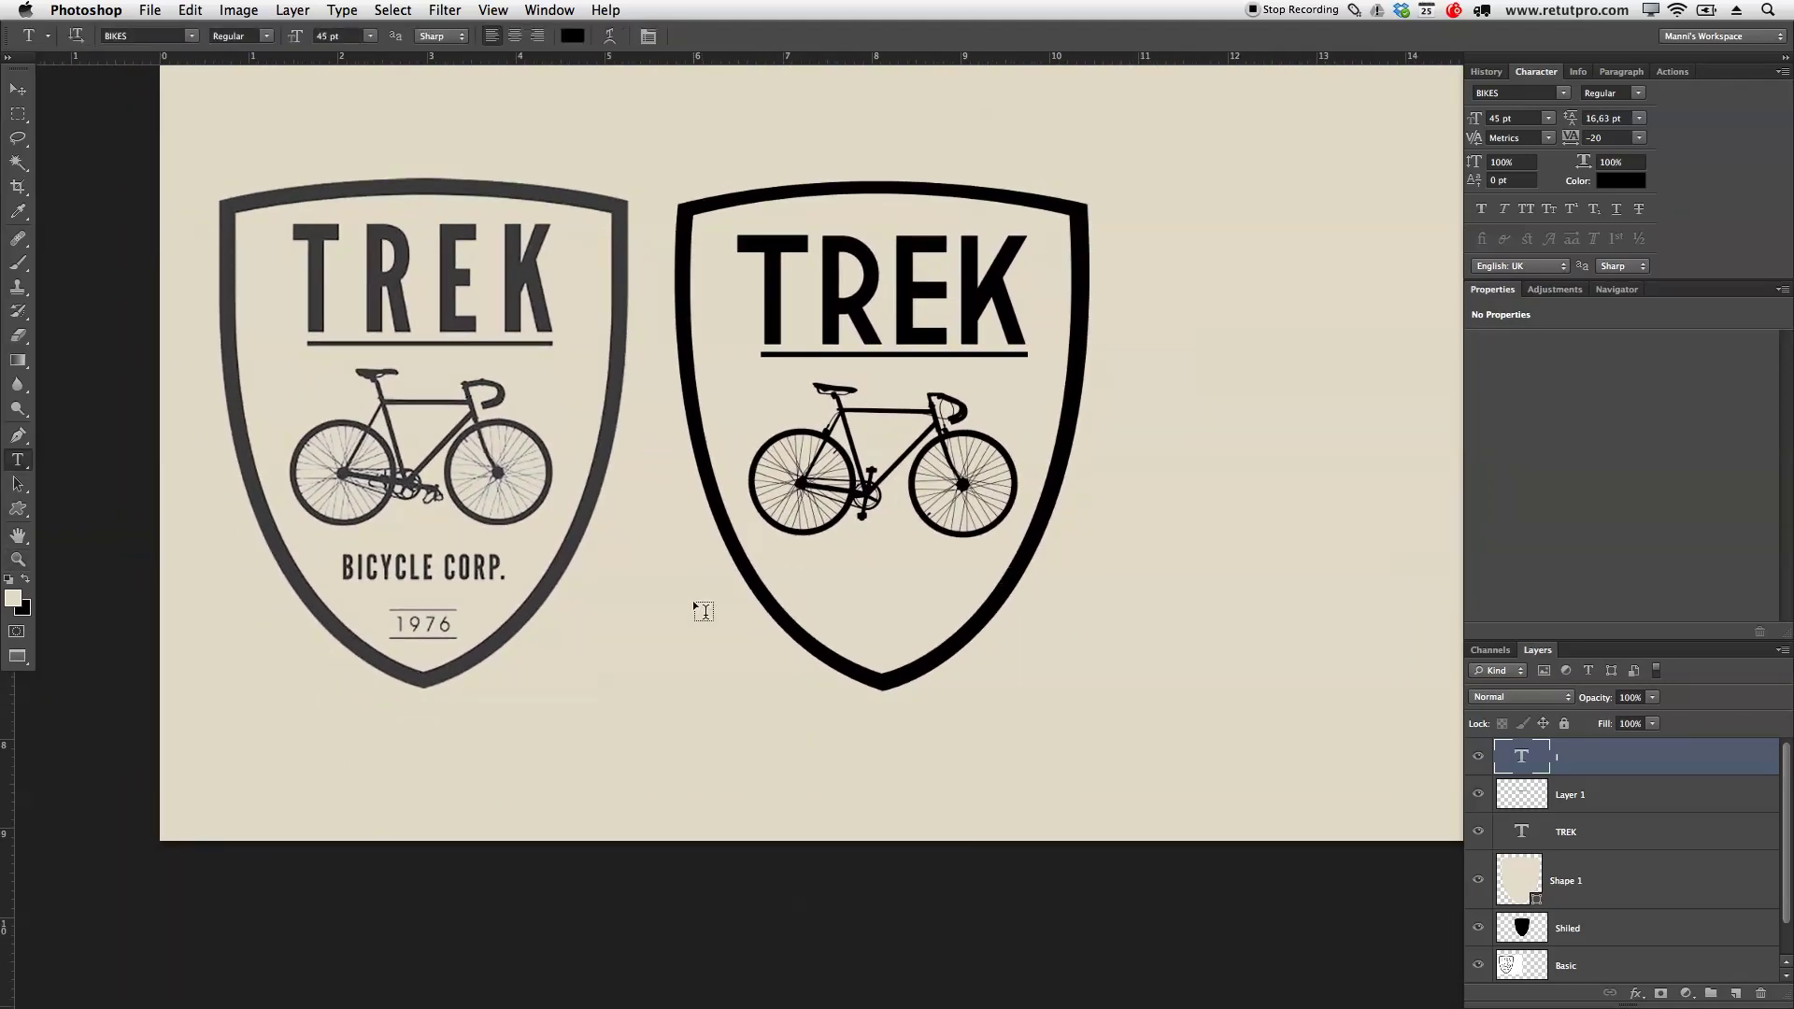
drag(536, 705, 861, 781)
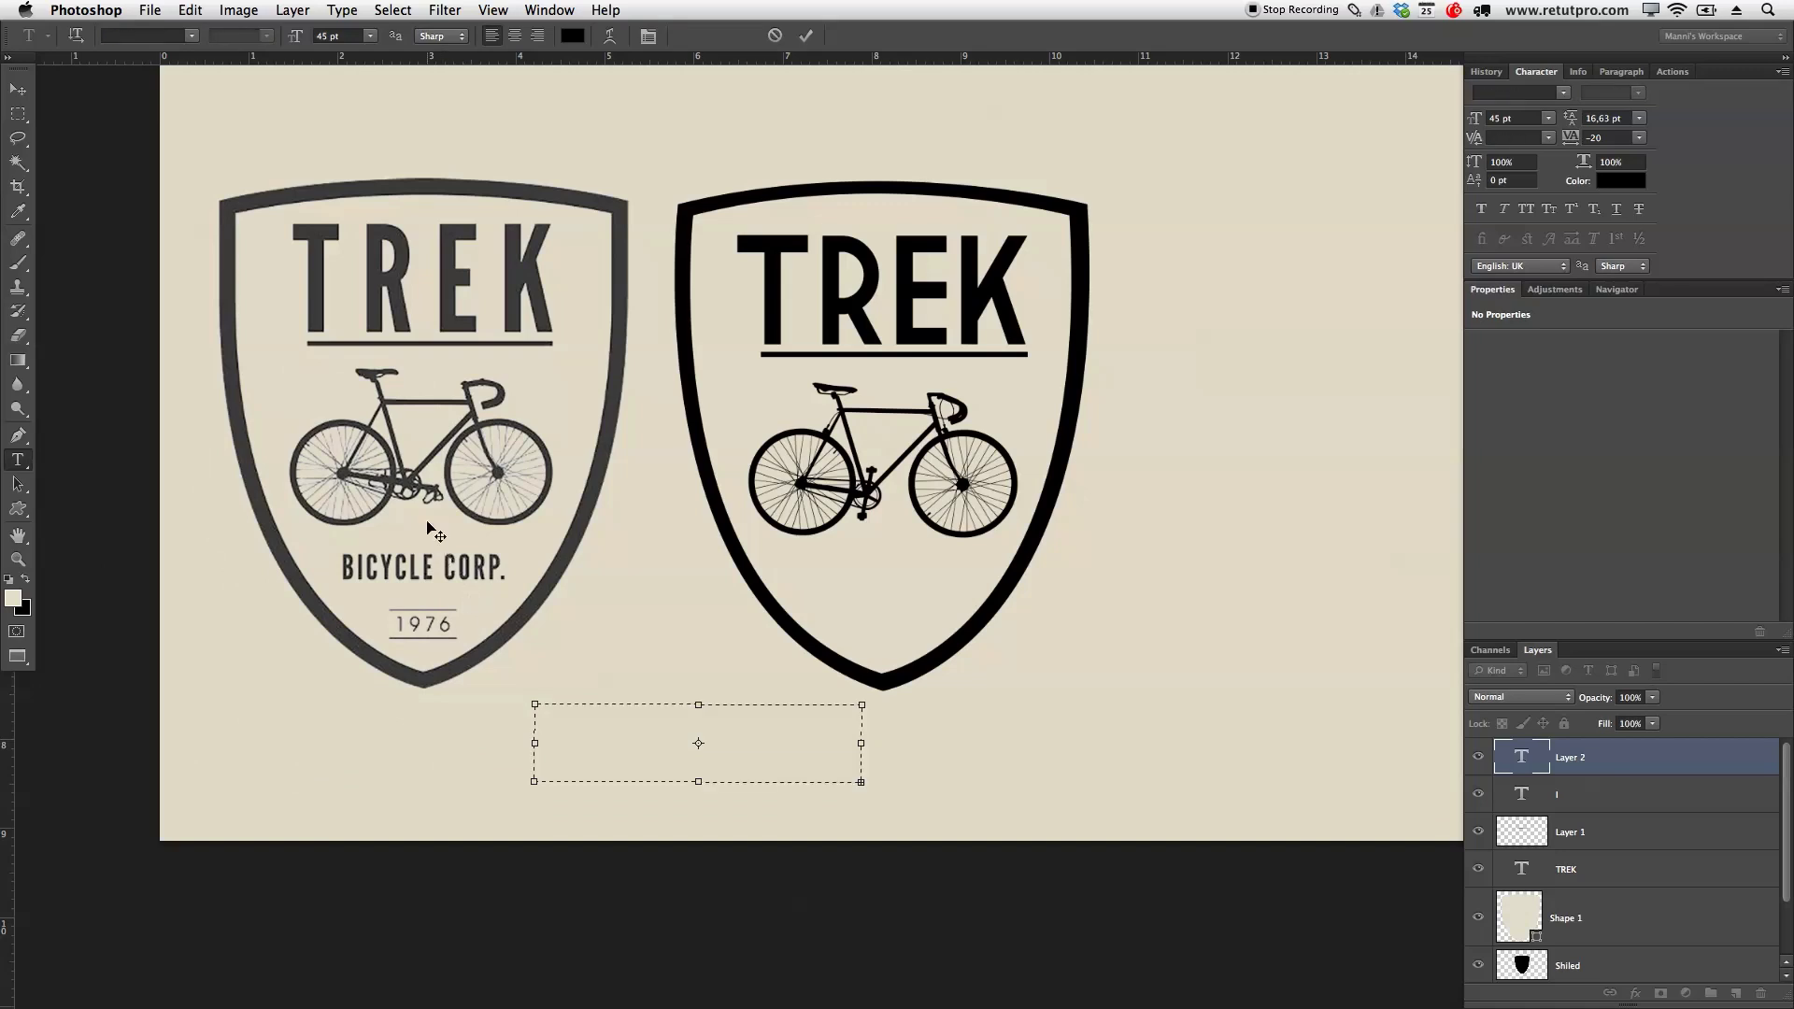
drag(299, 36, 261, 51)
click(722, 687)
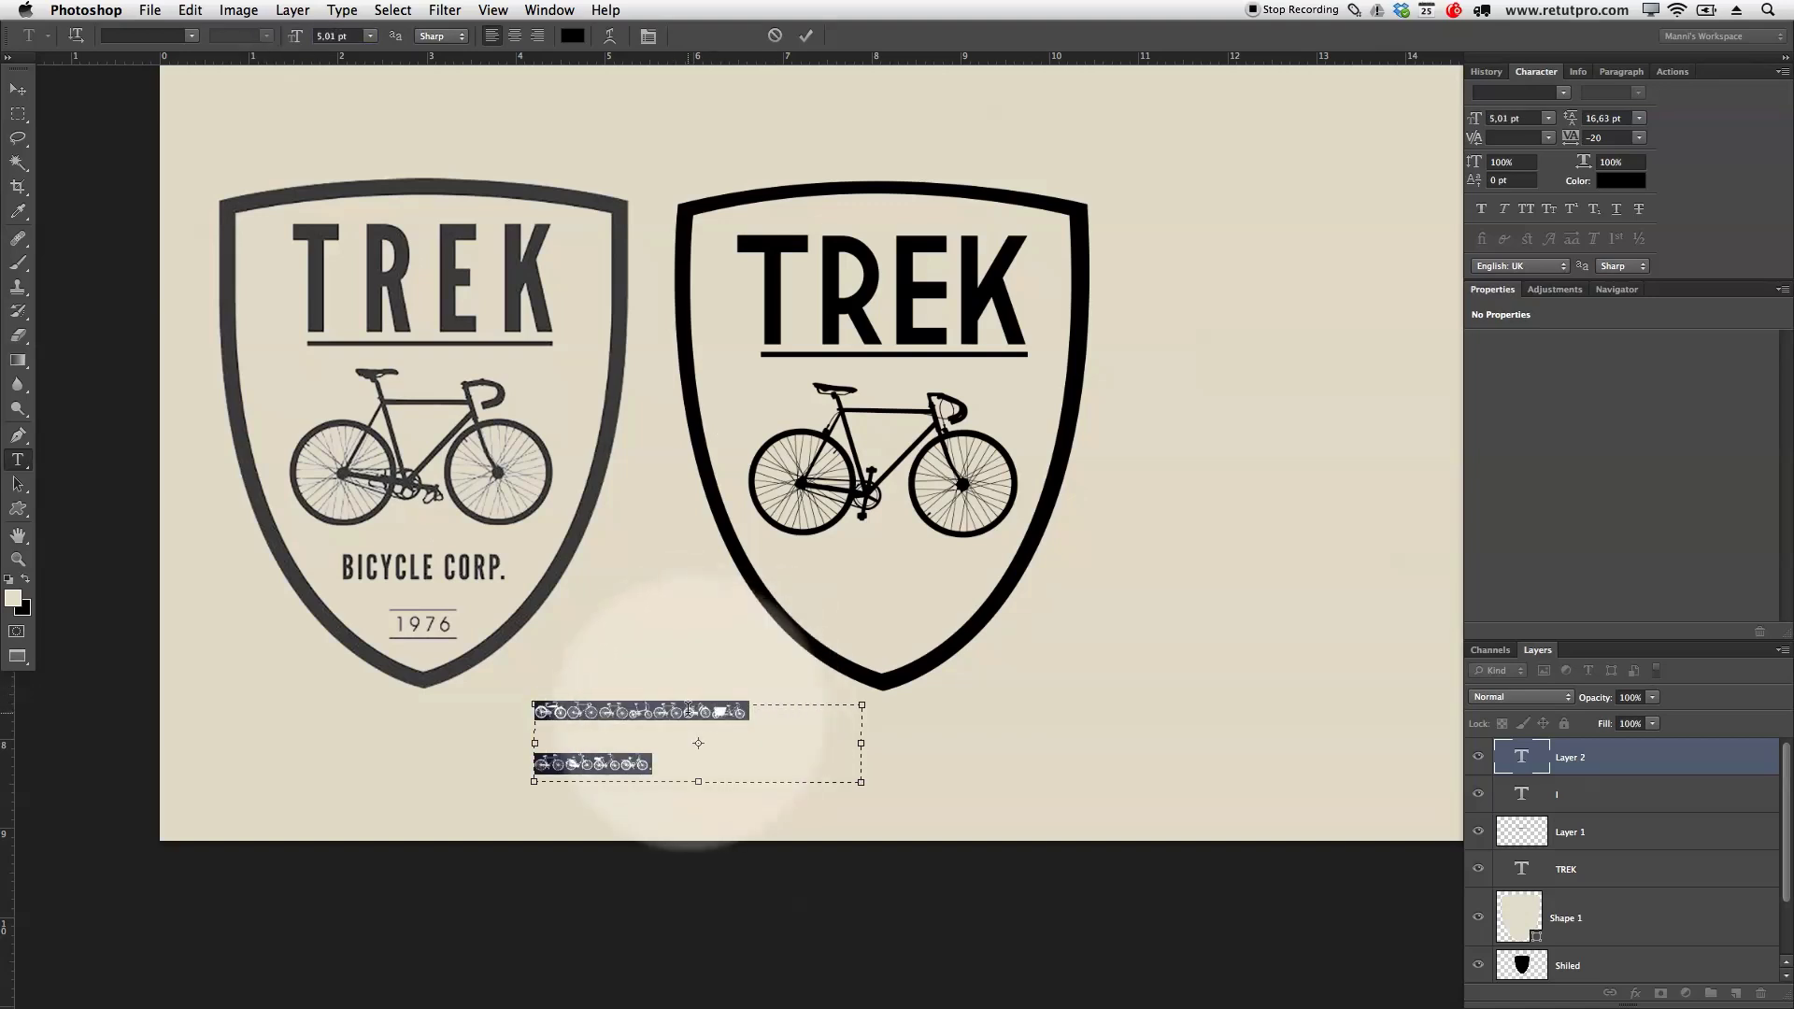
Format the BICYCLE CORP. text in Helvetica Neue Bold at 9.01 pt with tracking of -80
click(191, 35)
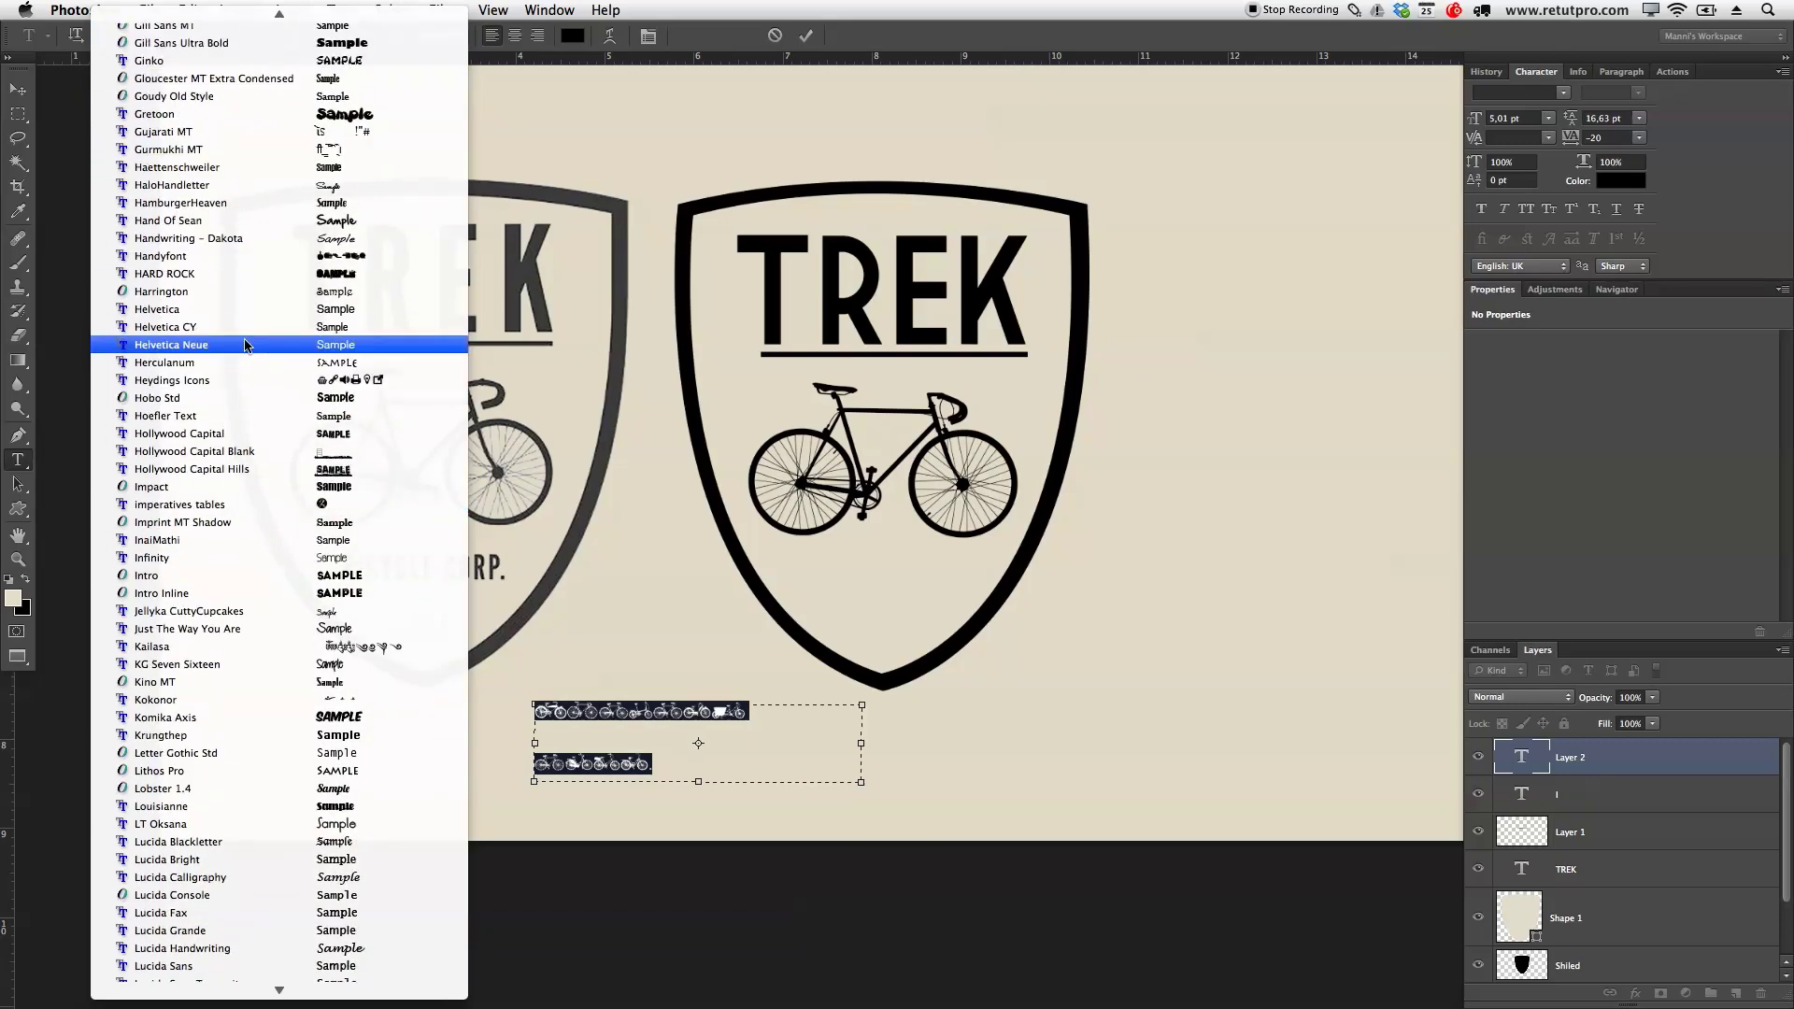
click(225, 342)
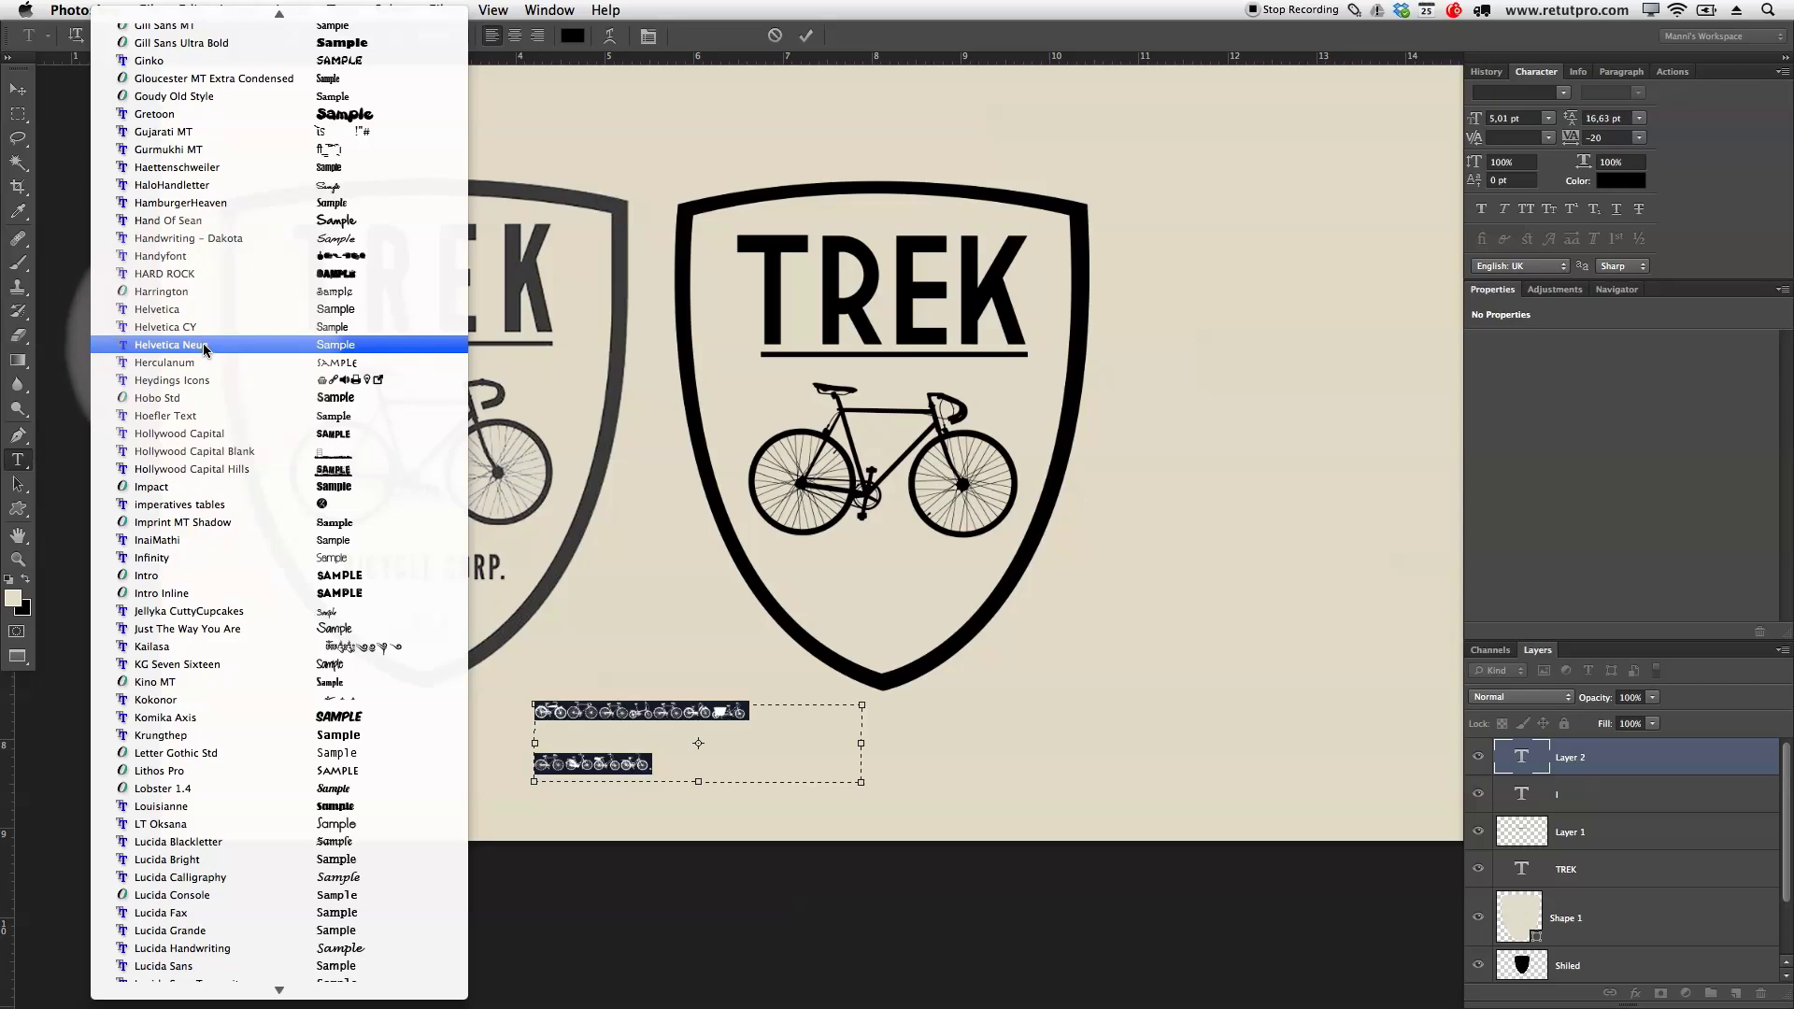
click(203, 345)
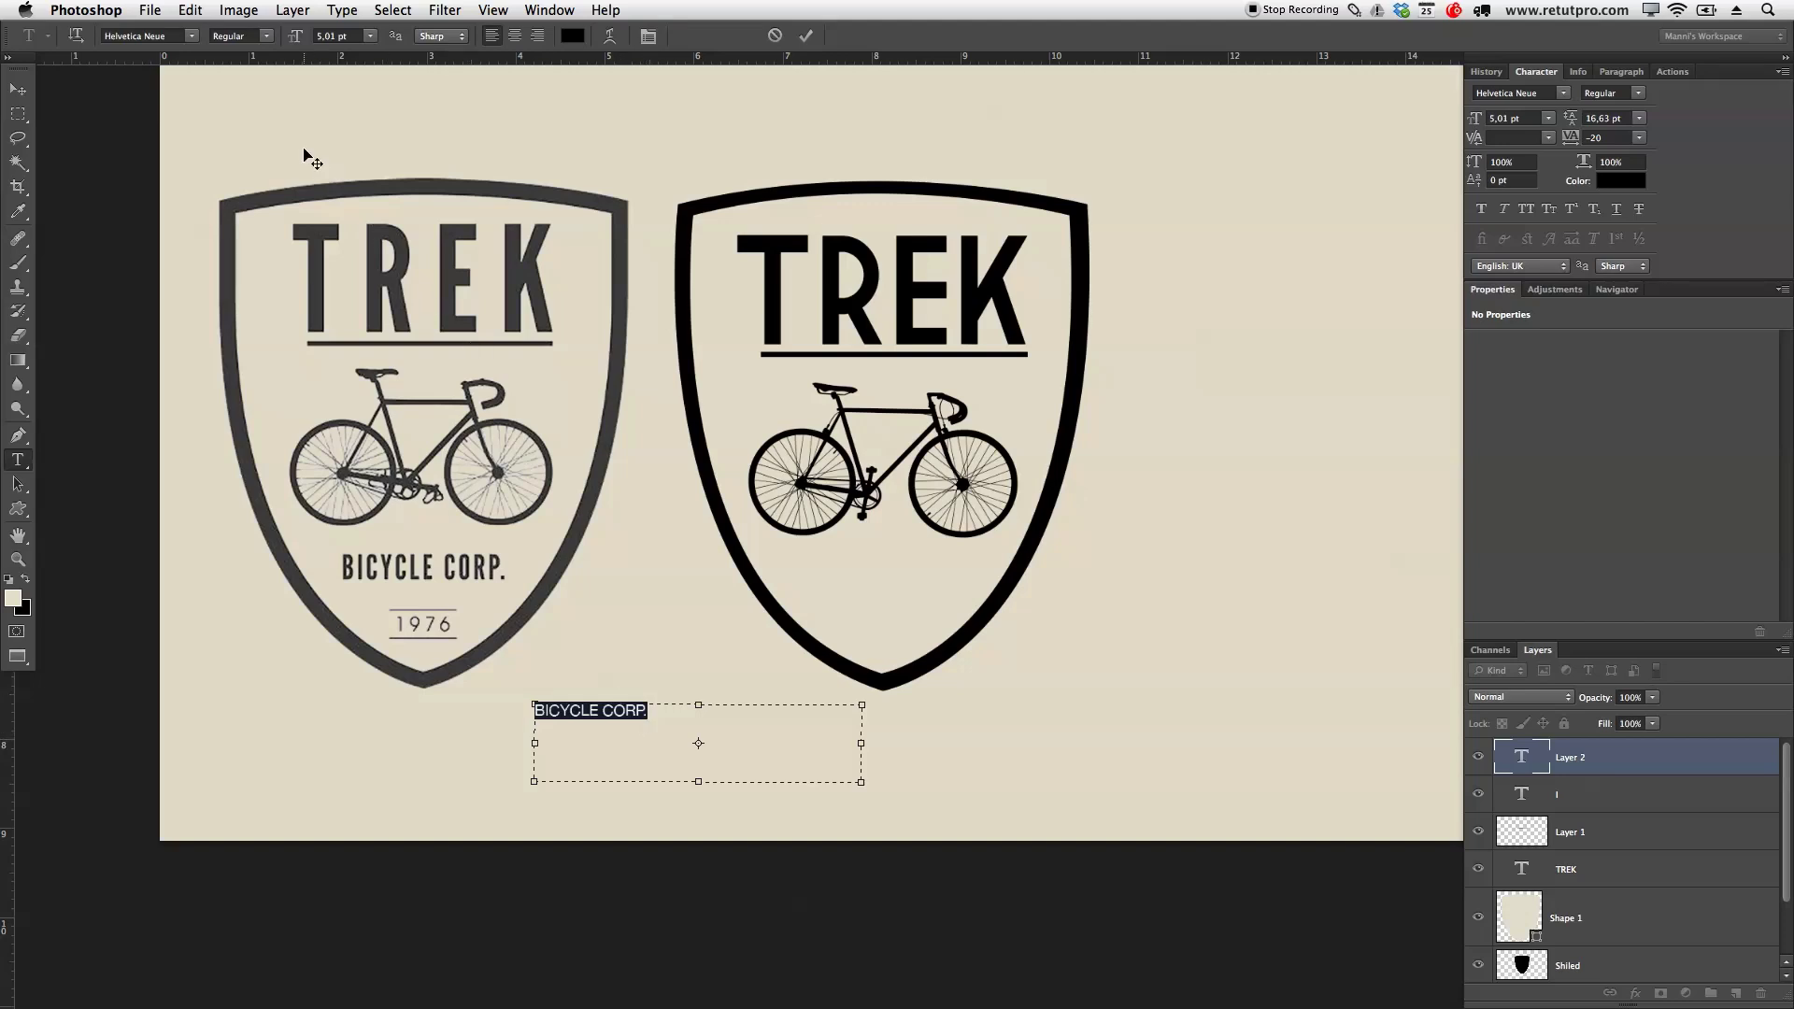
click(266, 36)
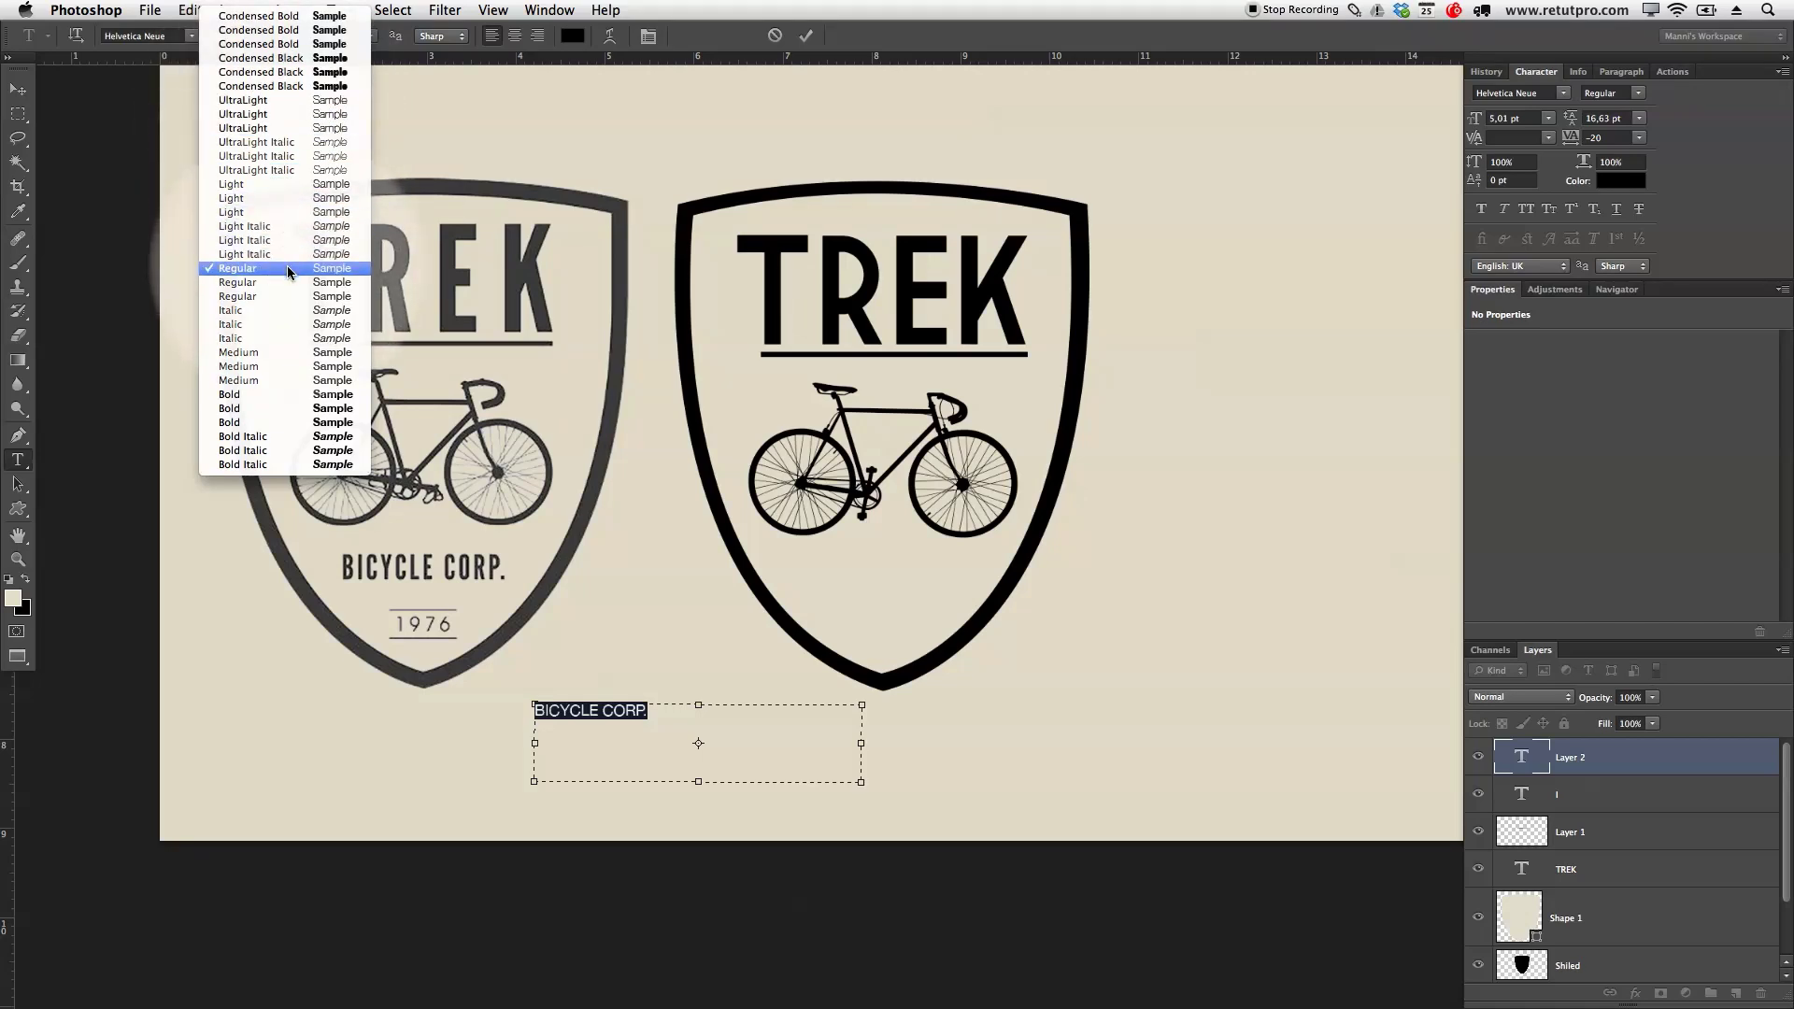
click(302, 410)
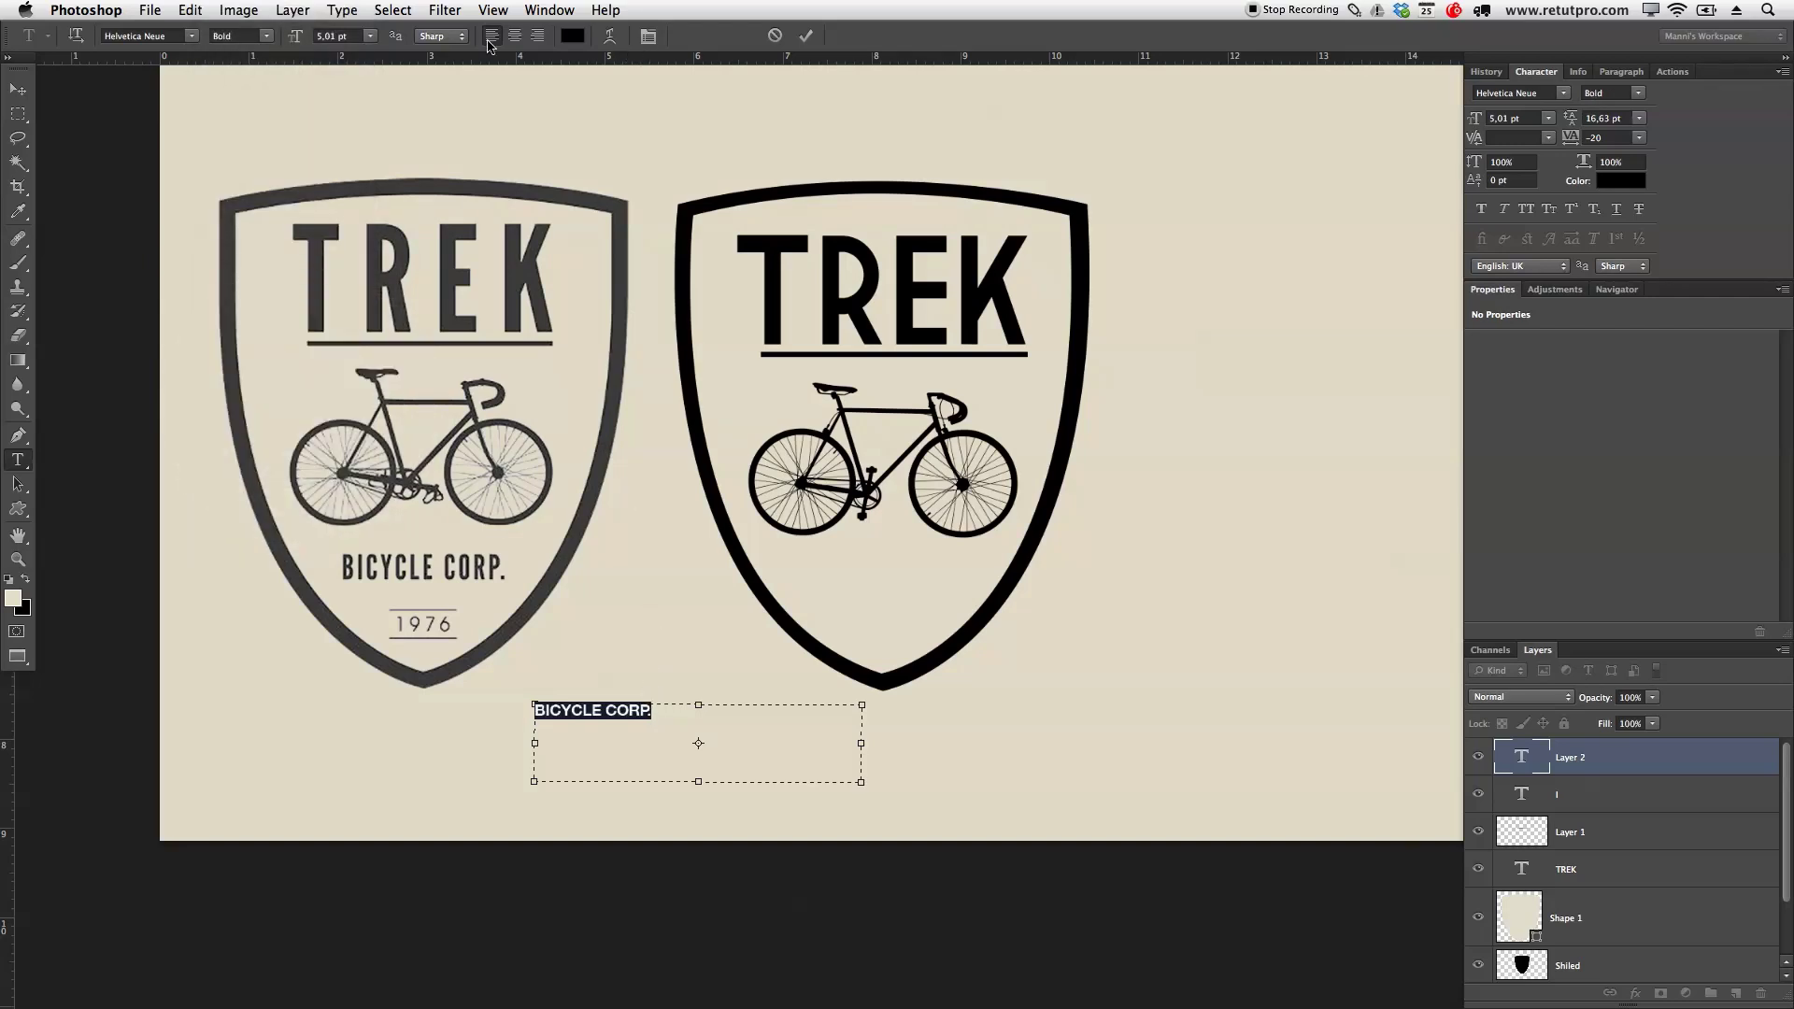
drag(295, 37, 301, 37)
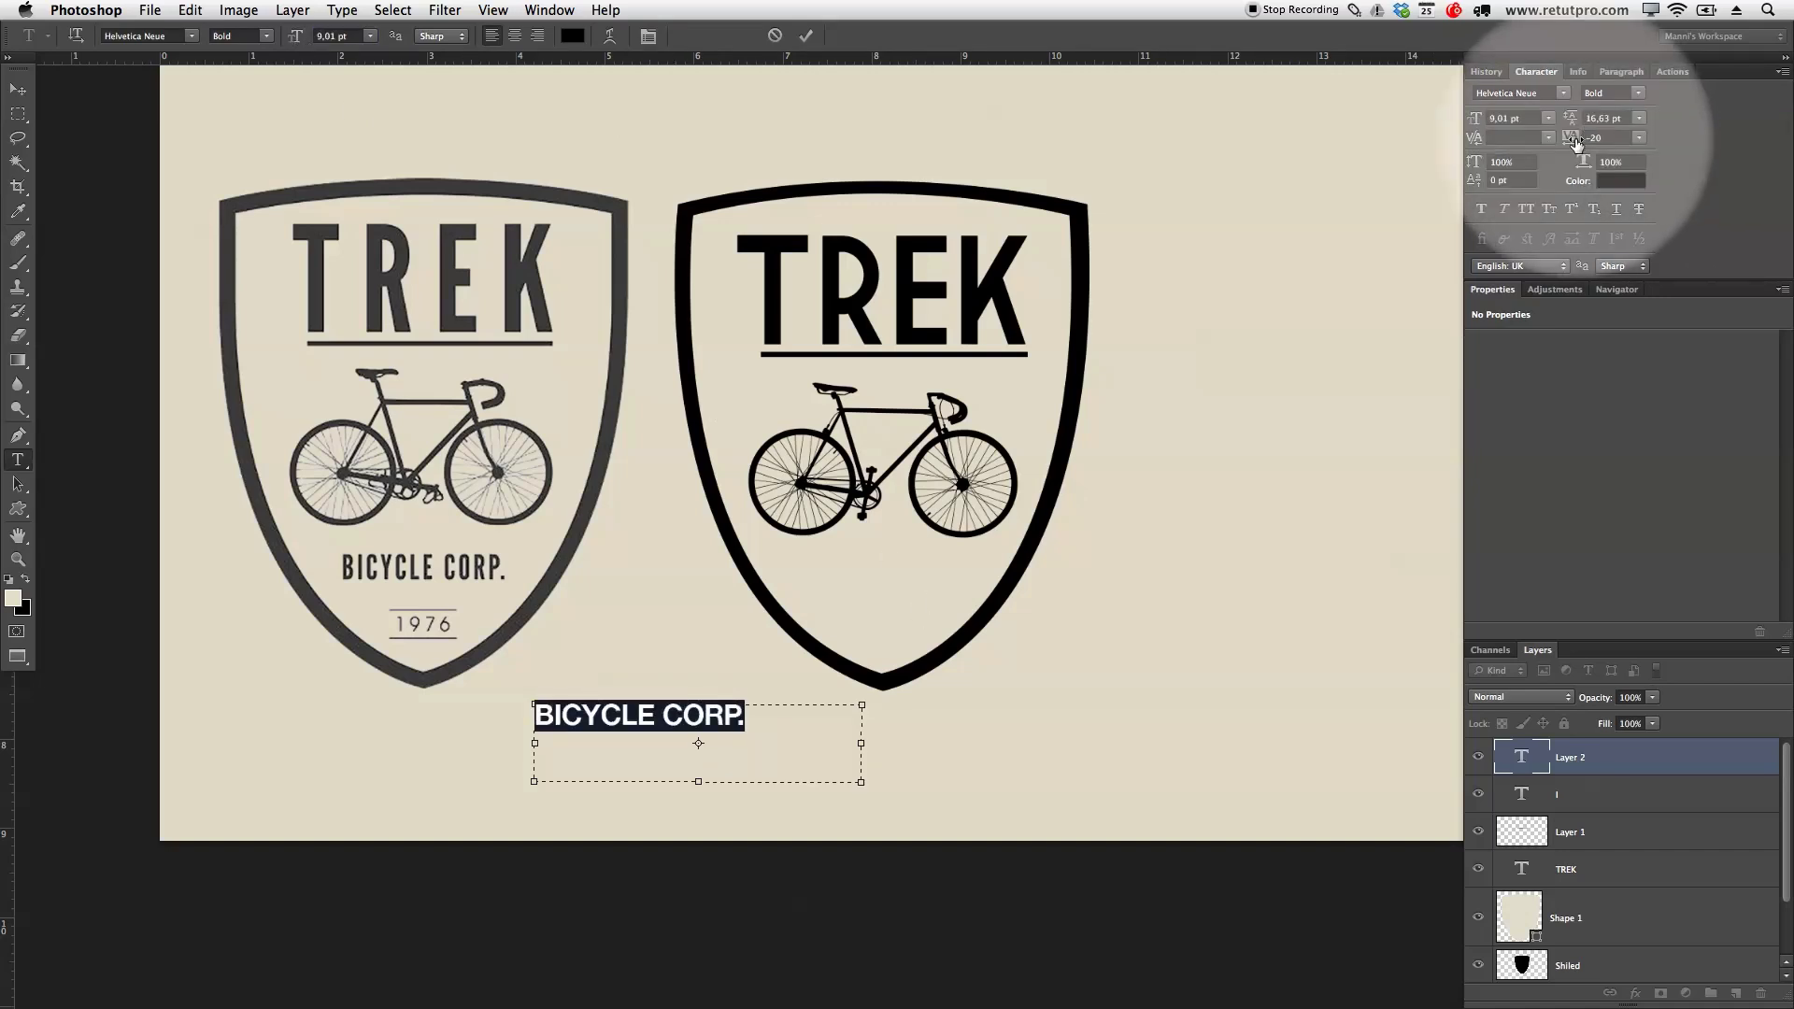
drag(1577, 141, 1572, 142)
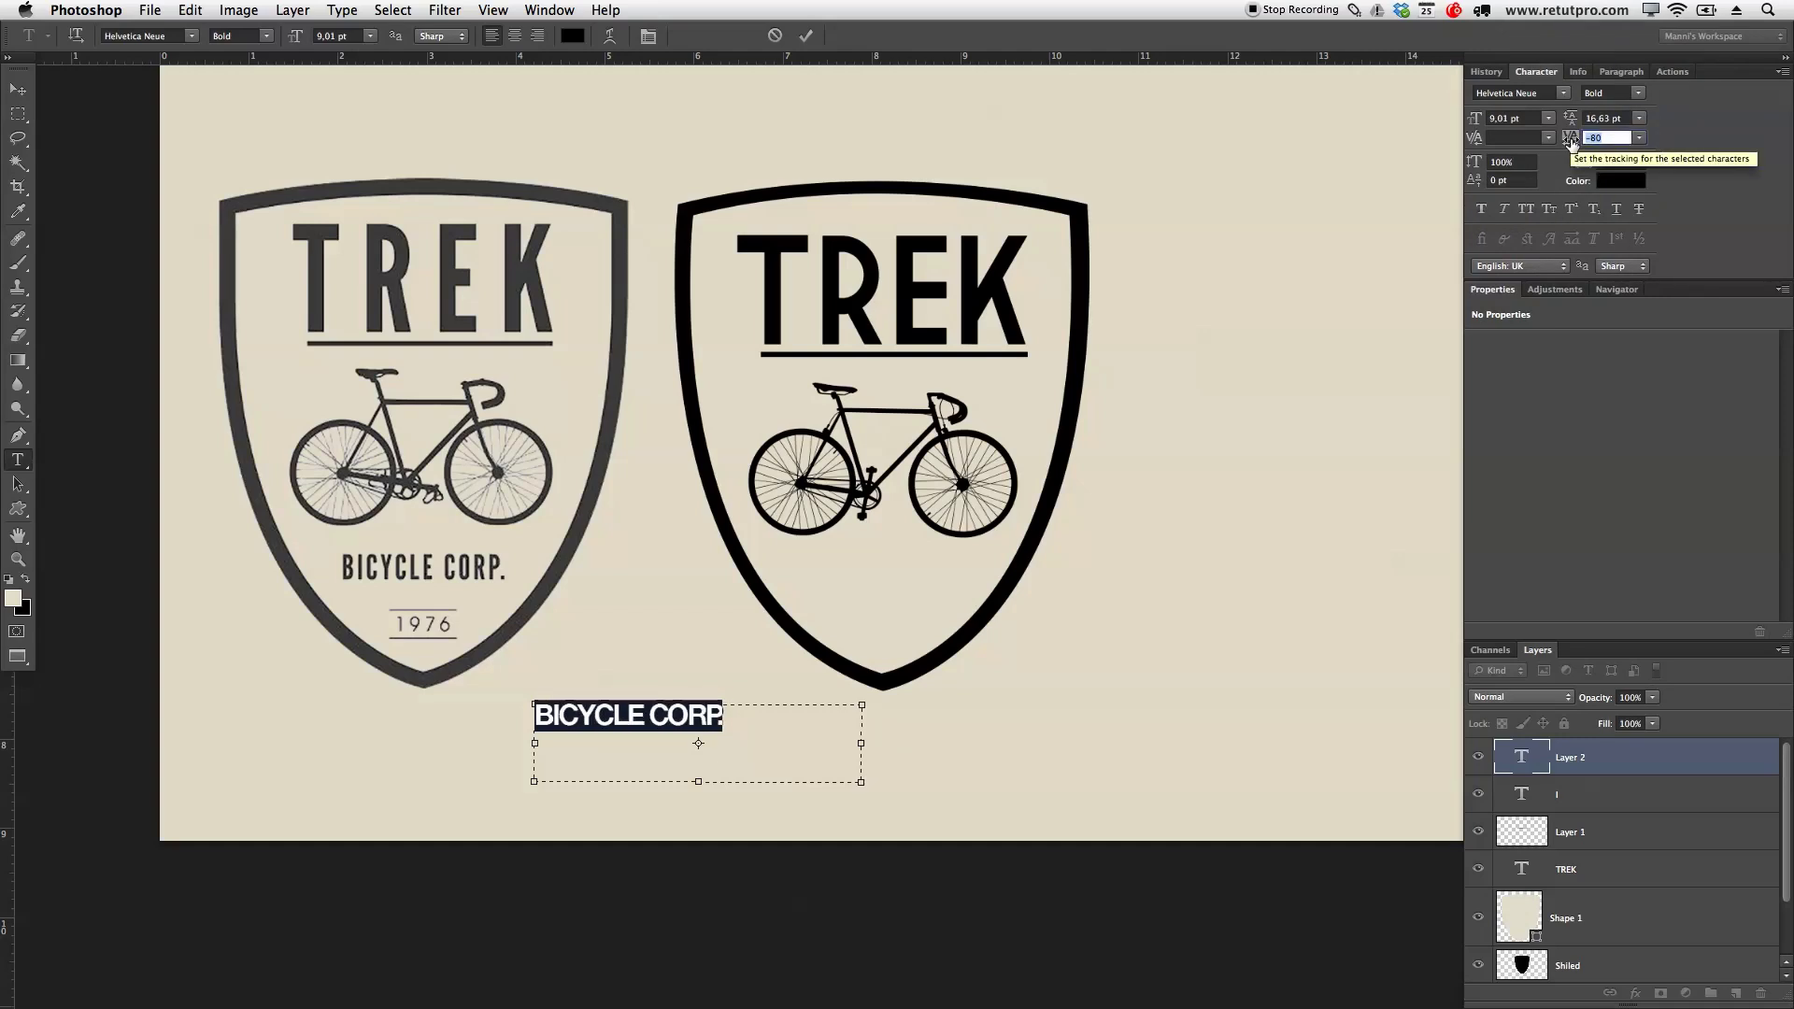
Commit the BICYCLE CORP. text and move it inside the redrawn shield, directly below the bicycle
click(809, 37)
key(v)
drag(675, 720, 921, 572)
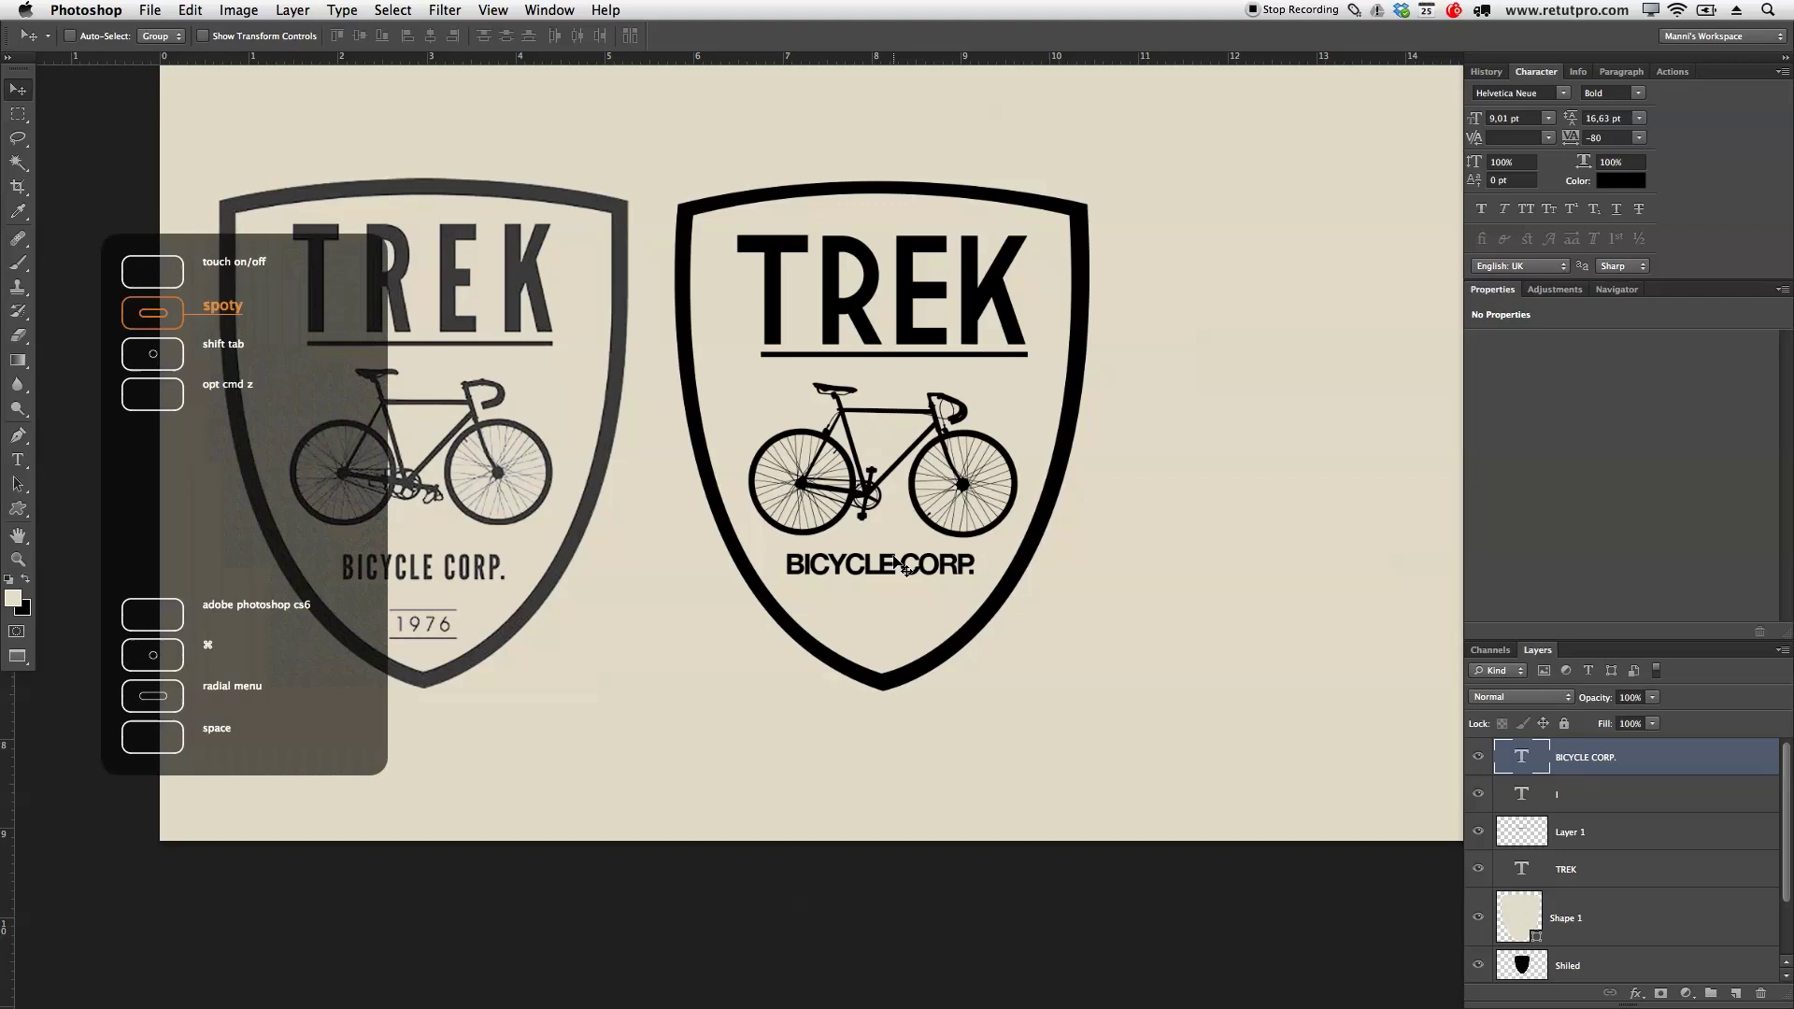
Select the whole BICYCLE CORP. text and change its font to Bebas Neue
key(t)
click(905, 572)
key(ctrl+a)
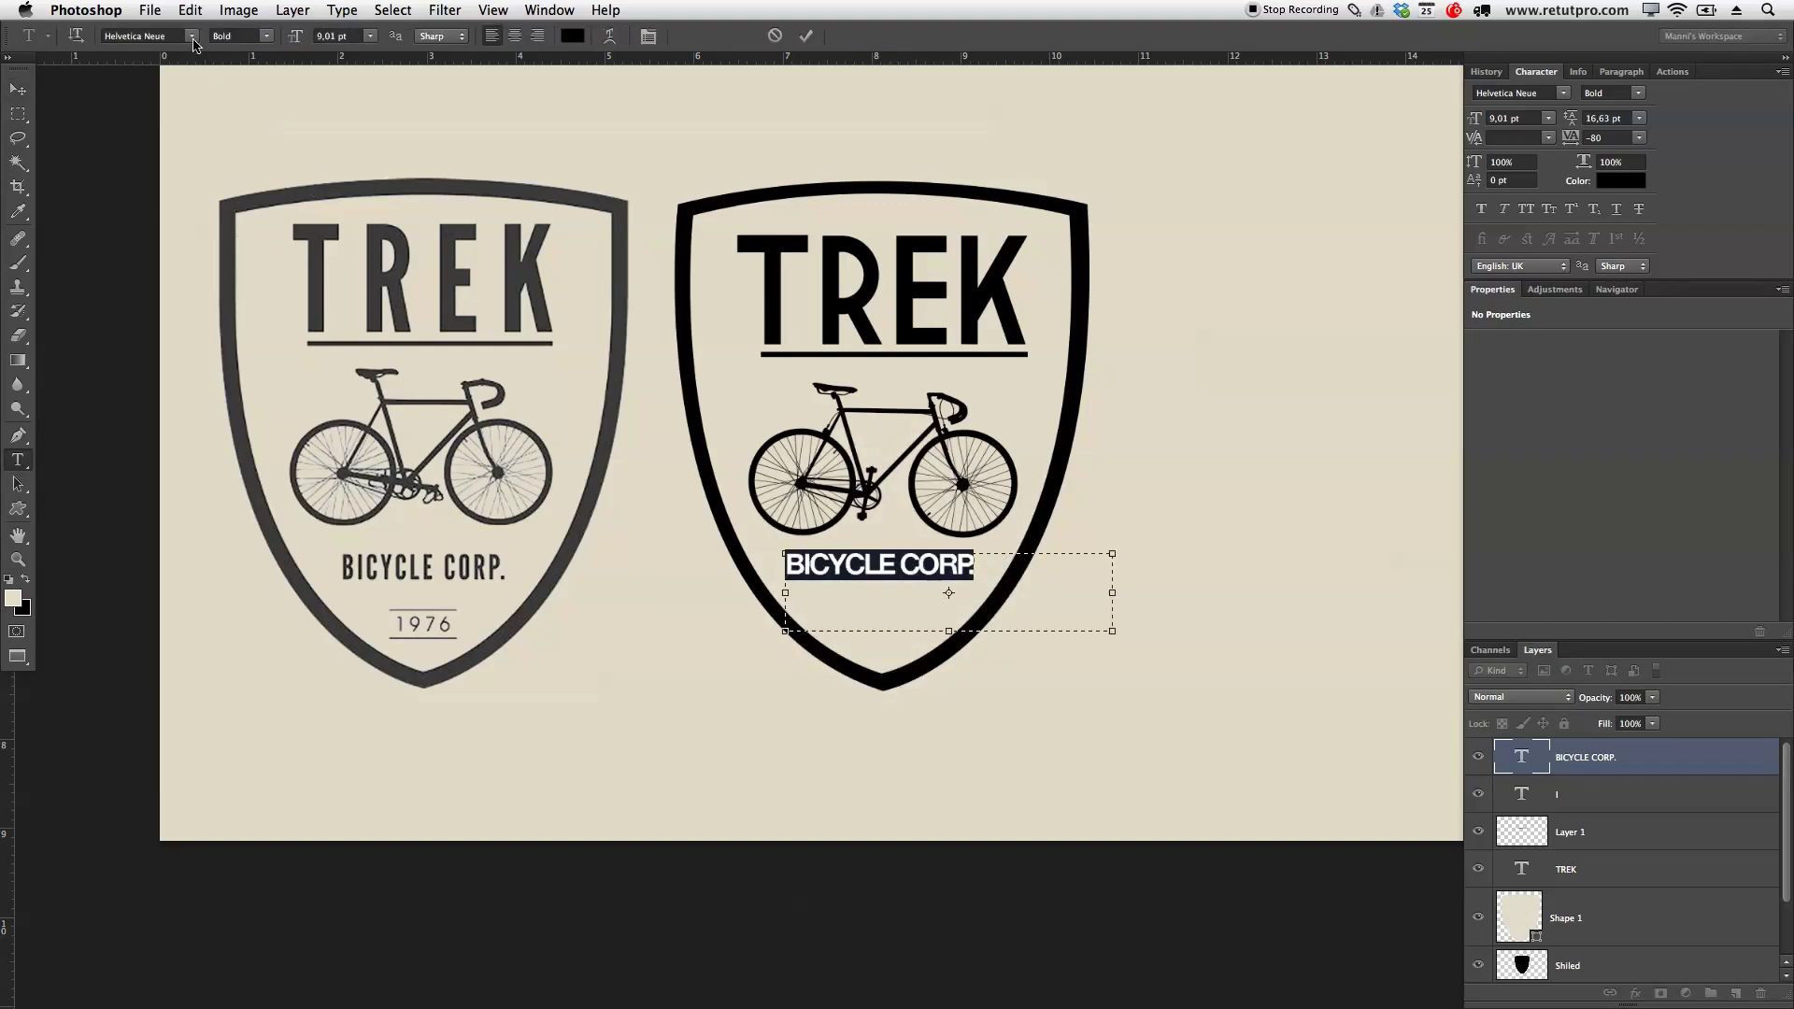
click(194, 38)
scroll(176, 30, up, 10)
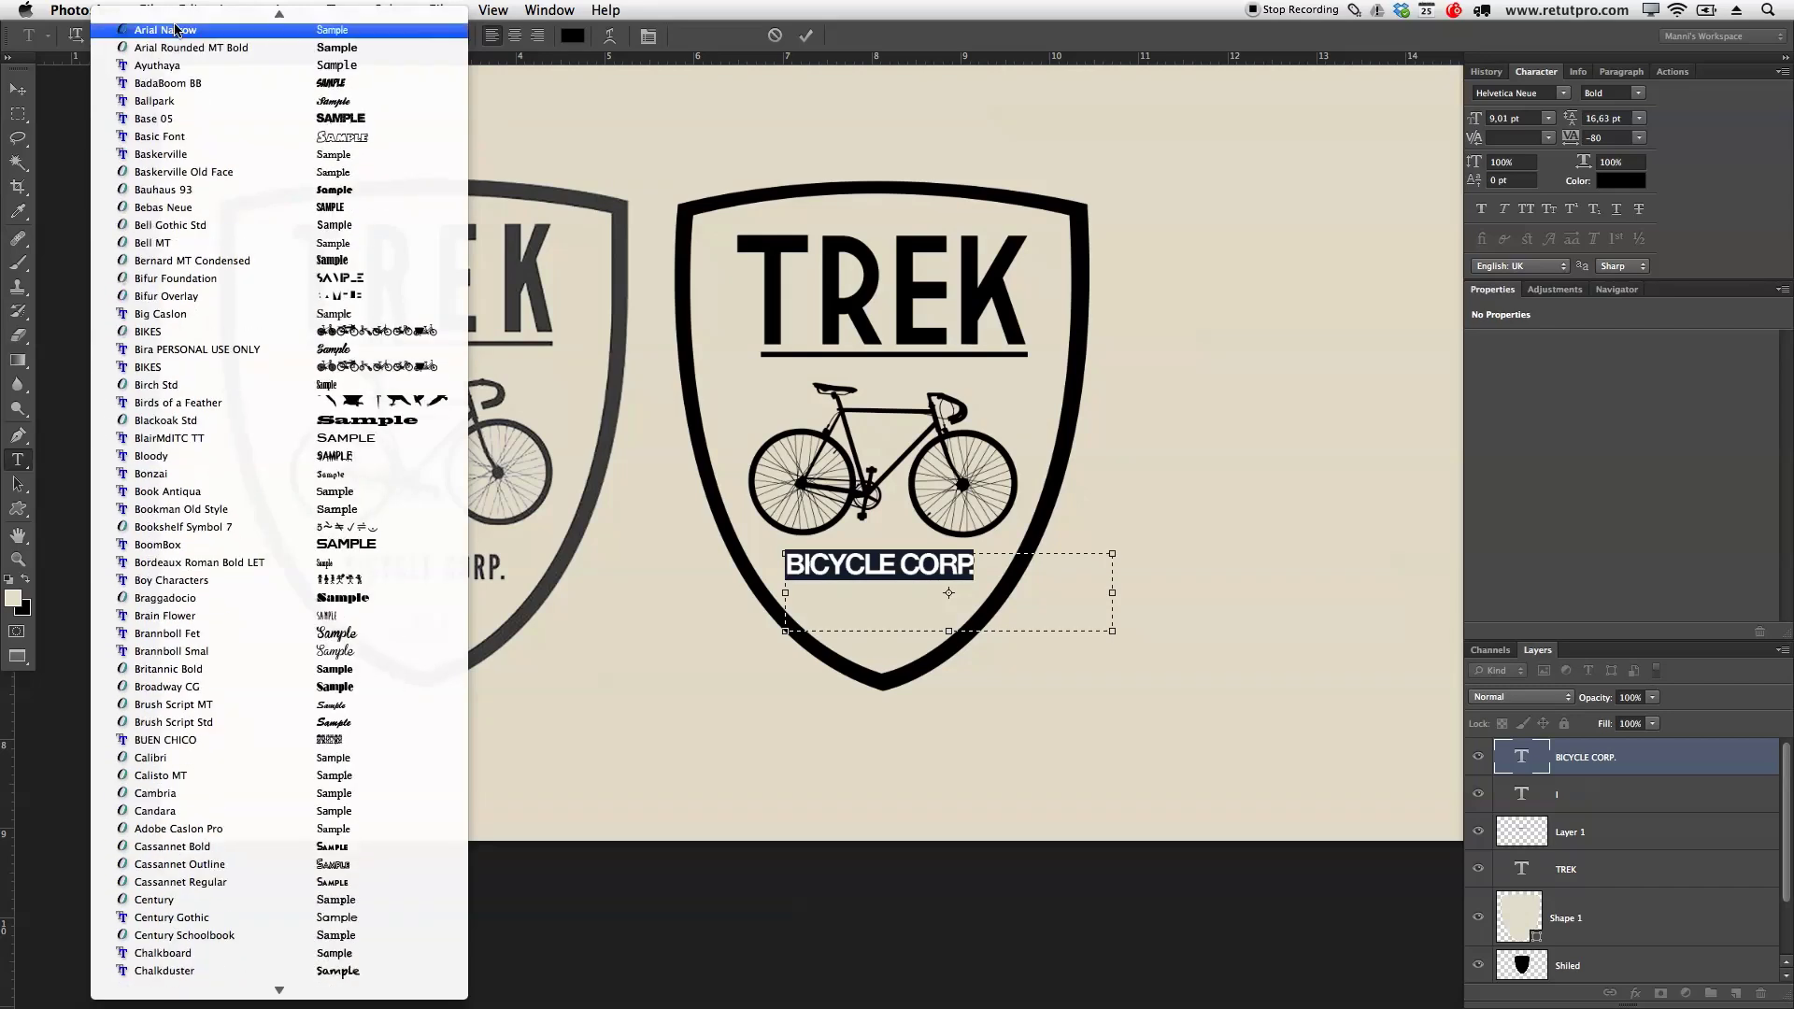
click(189, 208)
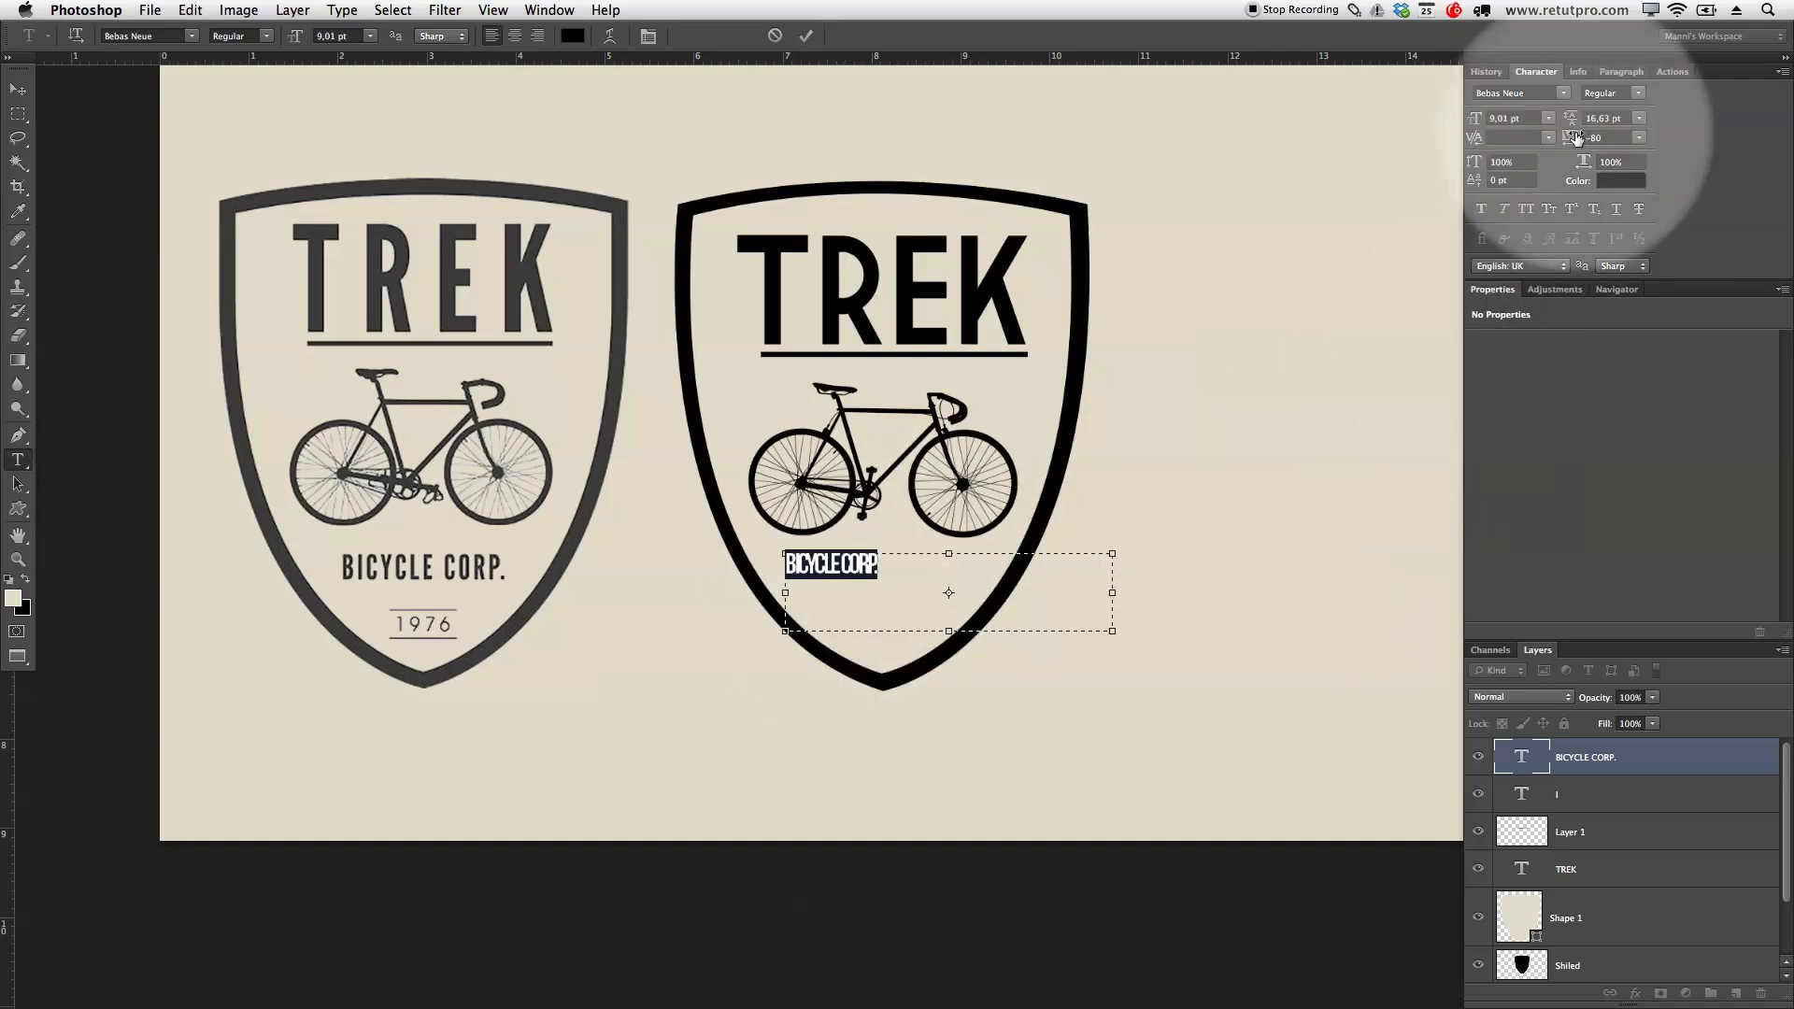
Set the BICYCLE CORP. text to 11.01 pt with tracking of 100 and commit the edit
drag(1571, 137, 1586, 139)
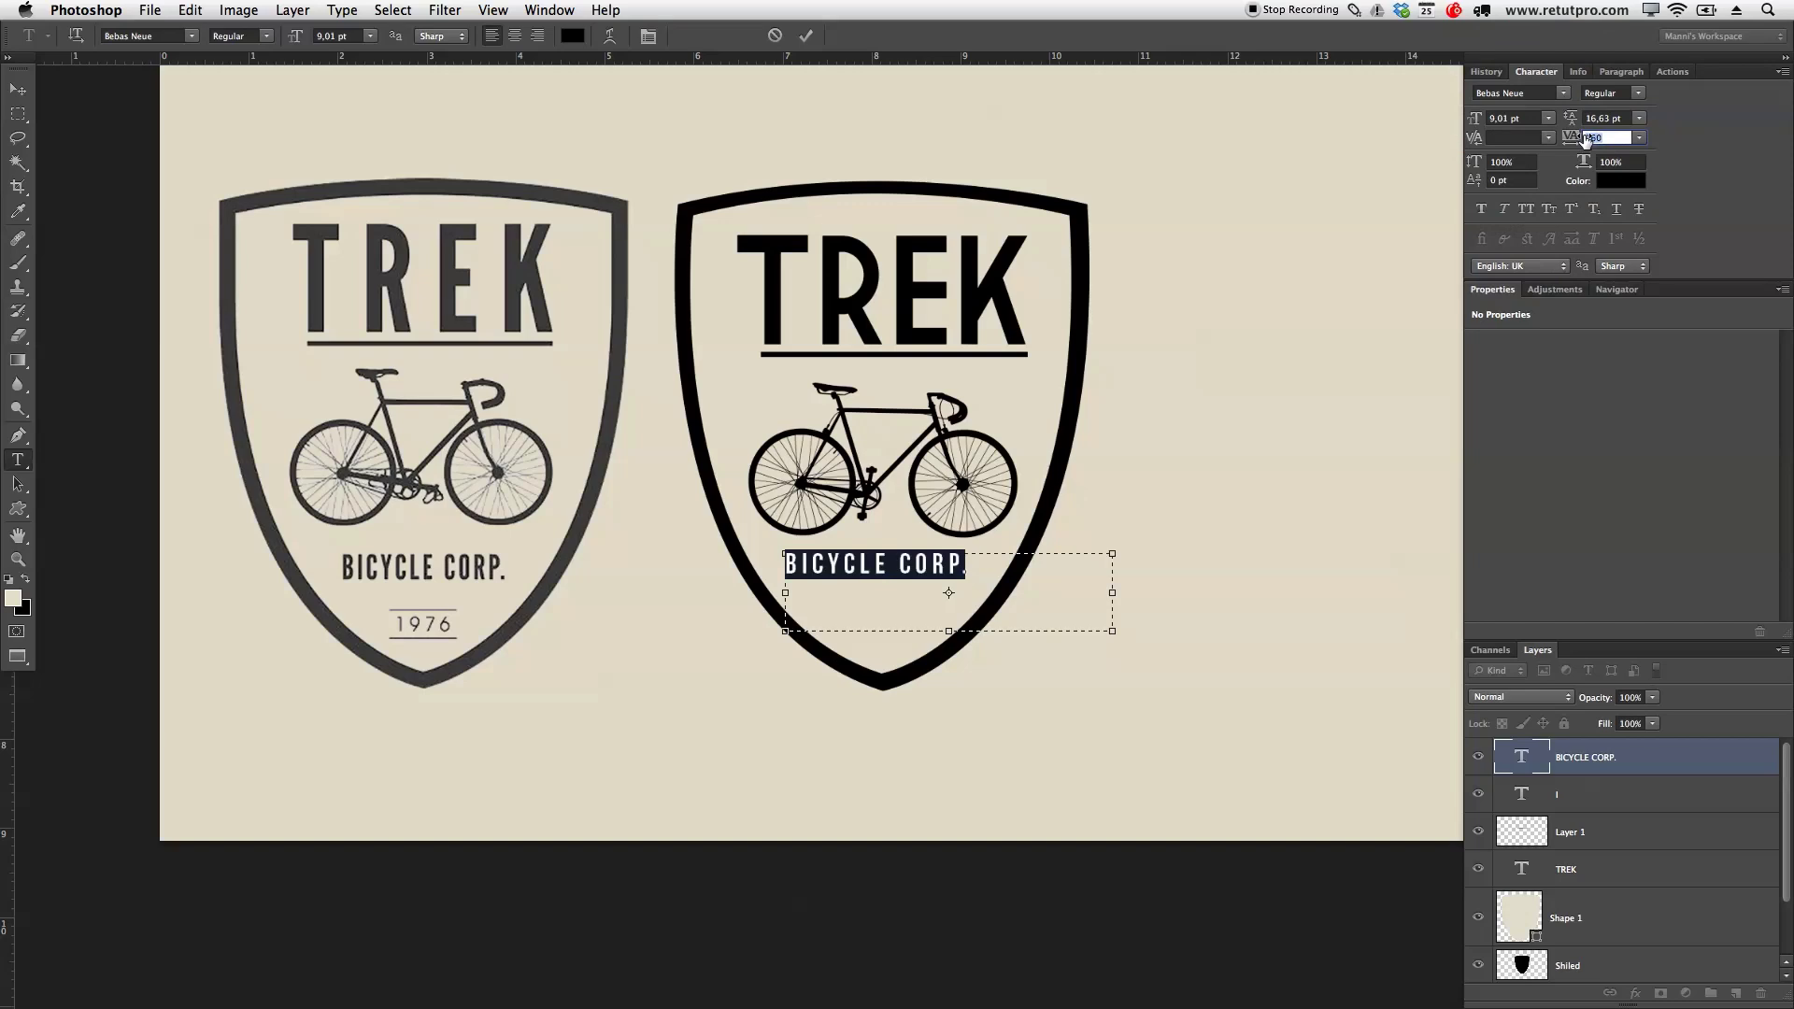
text(160)
key(Return)
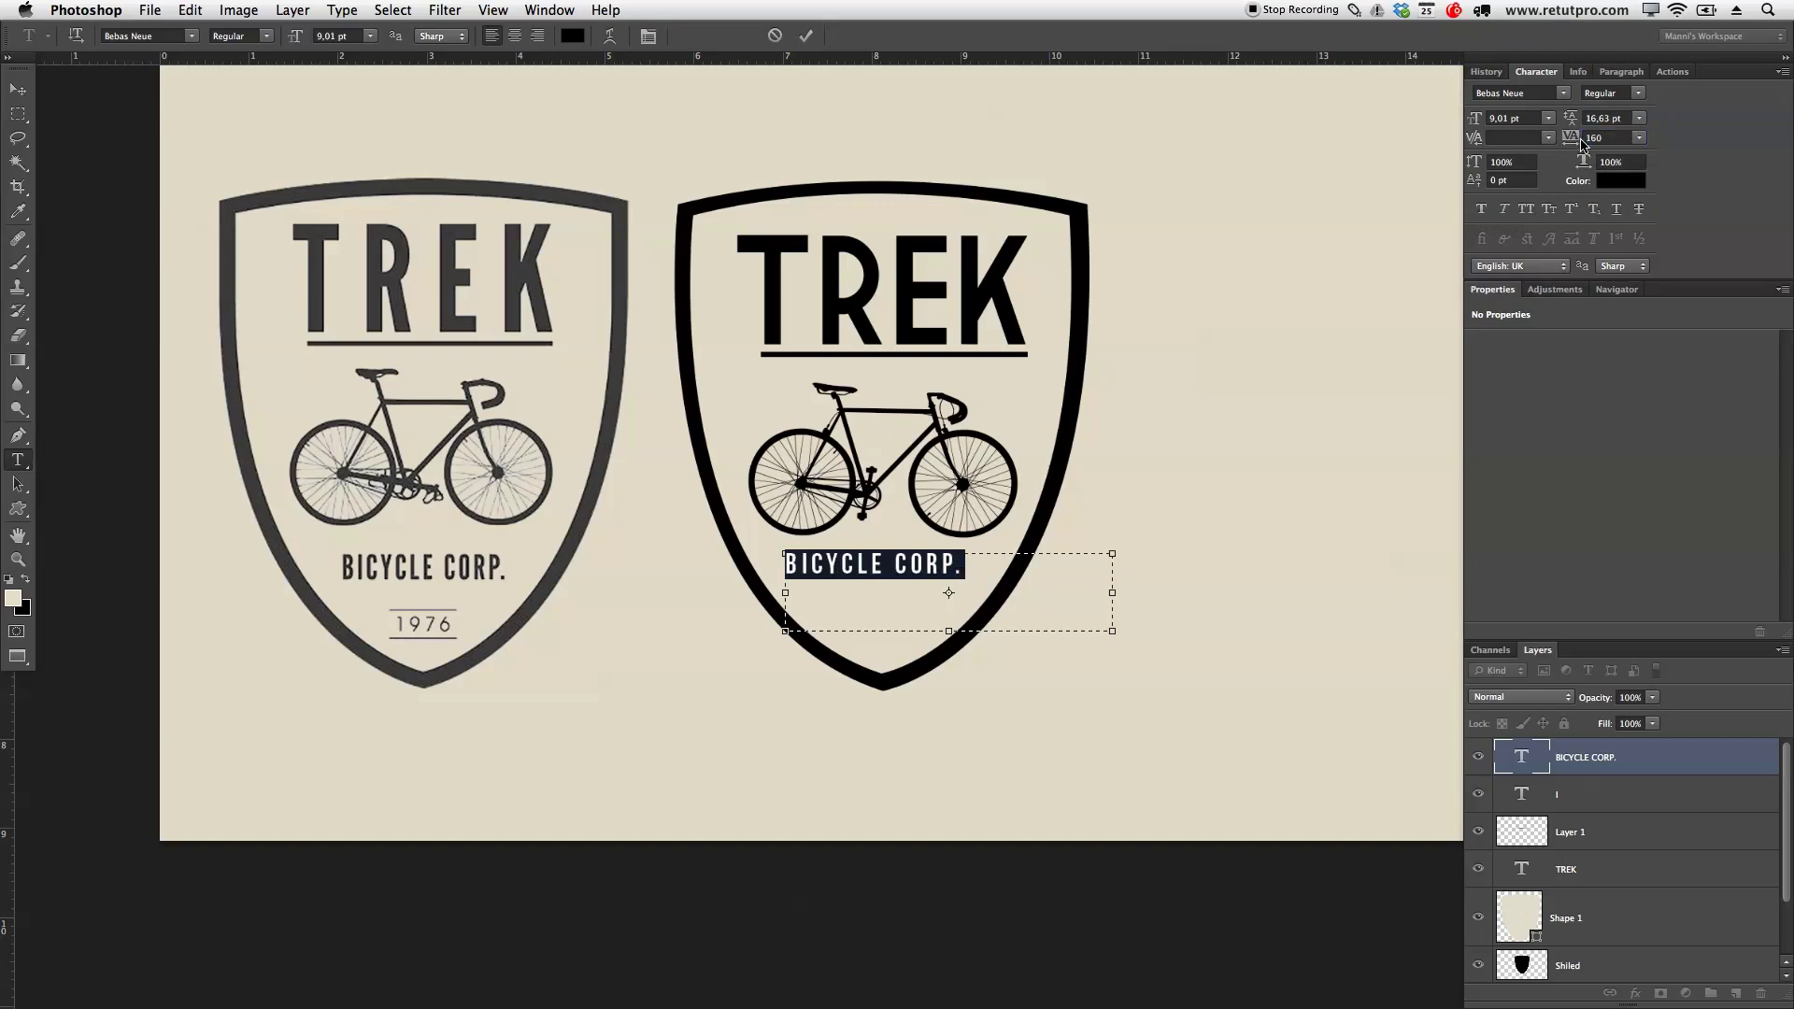
drag(294, 35, 297, 37)
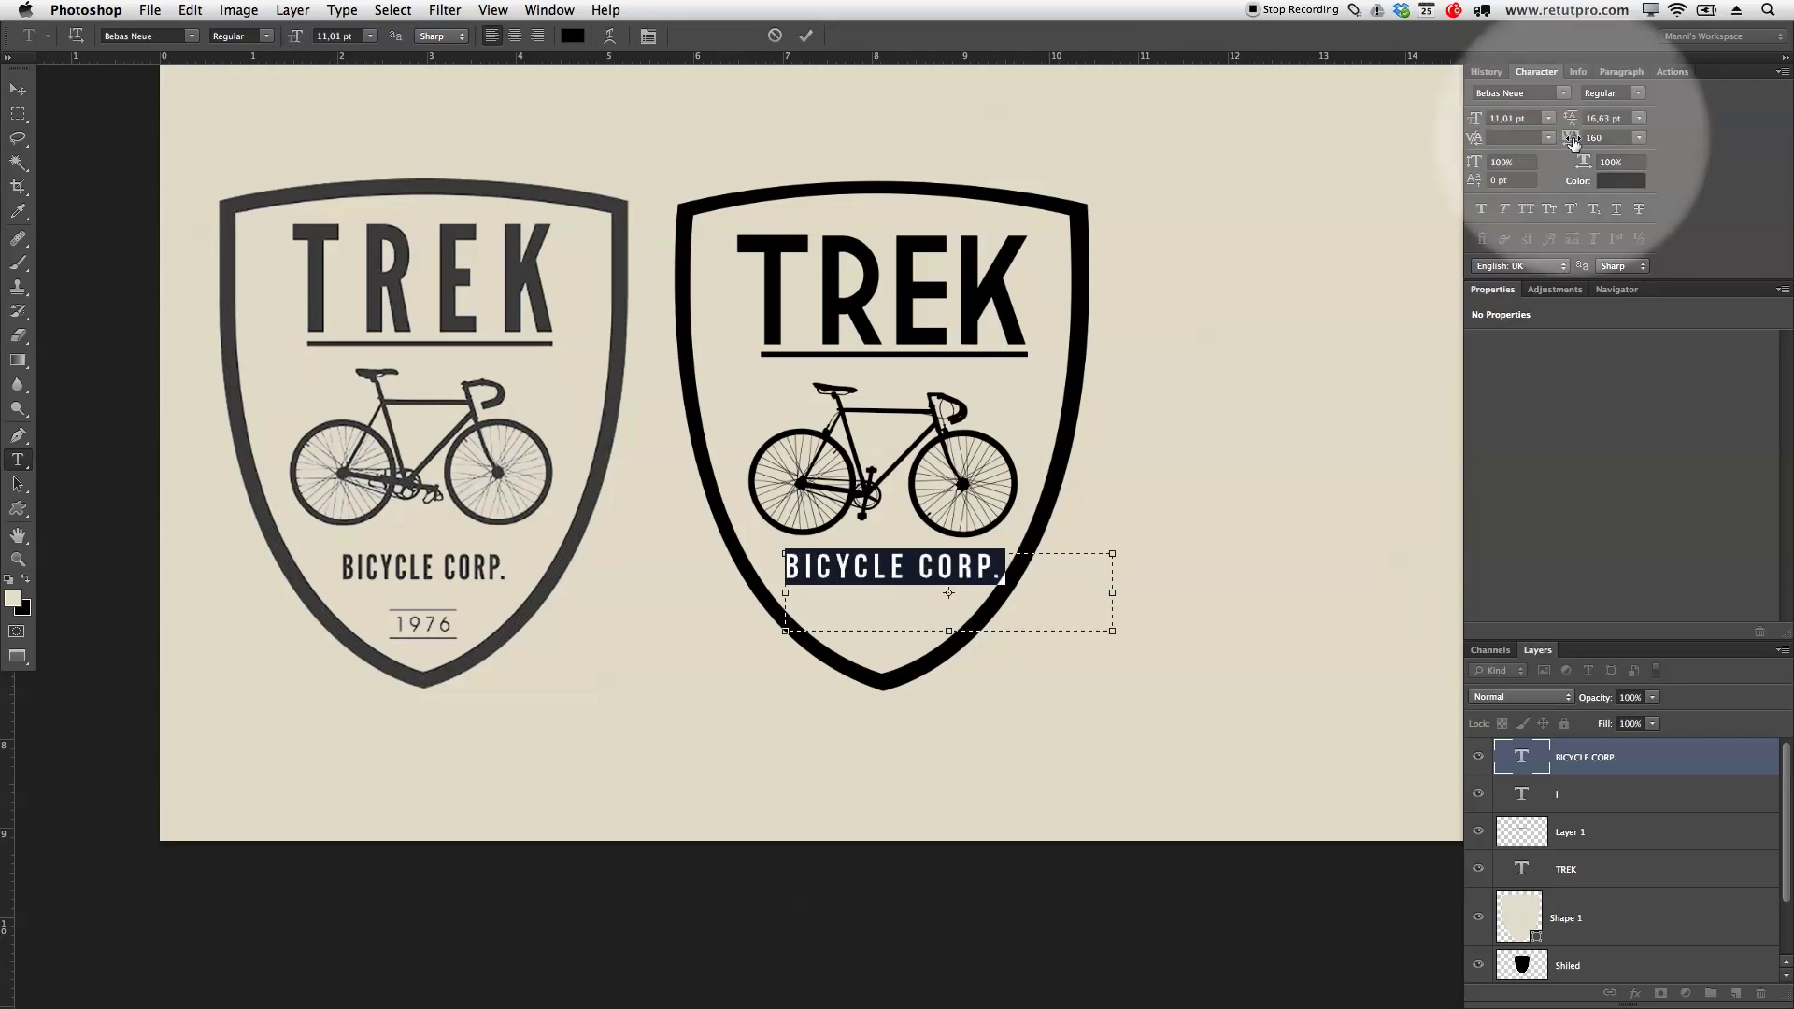
drag(1571, 140, 1574, 140)
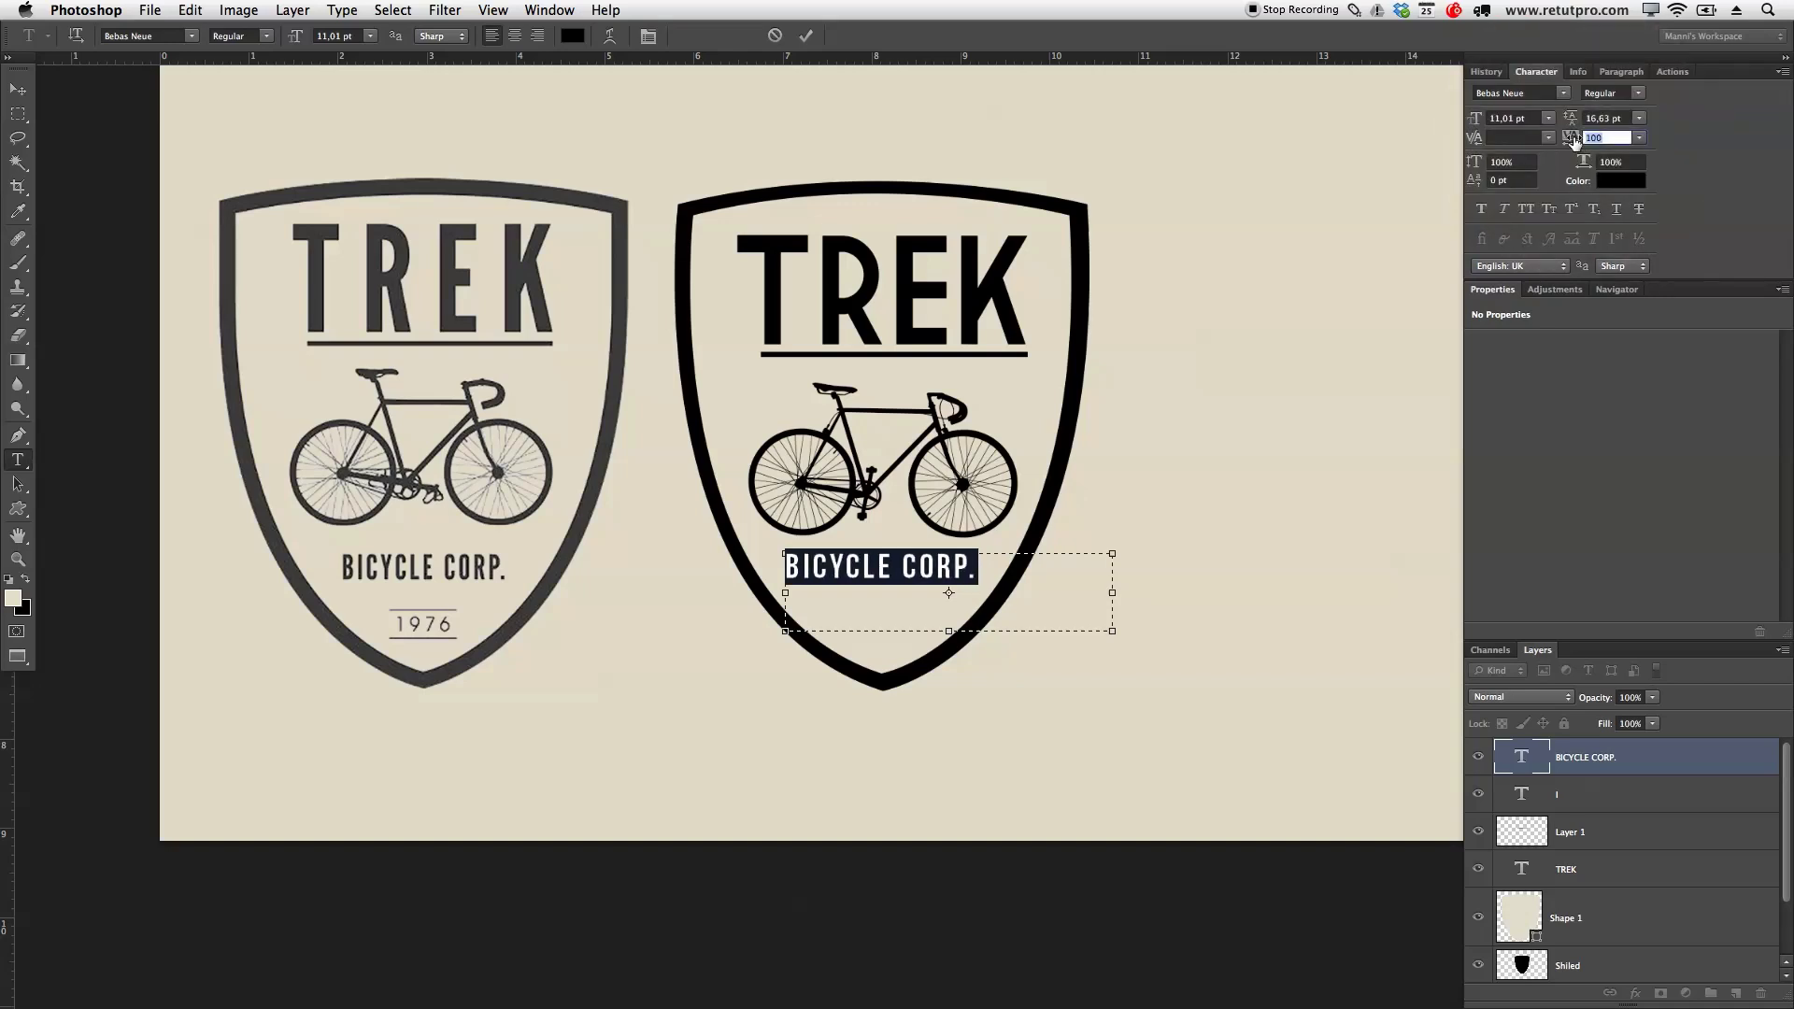
click(805, 36)
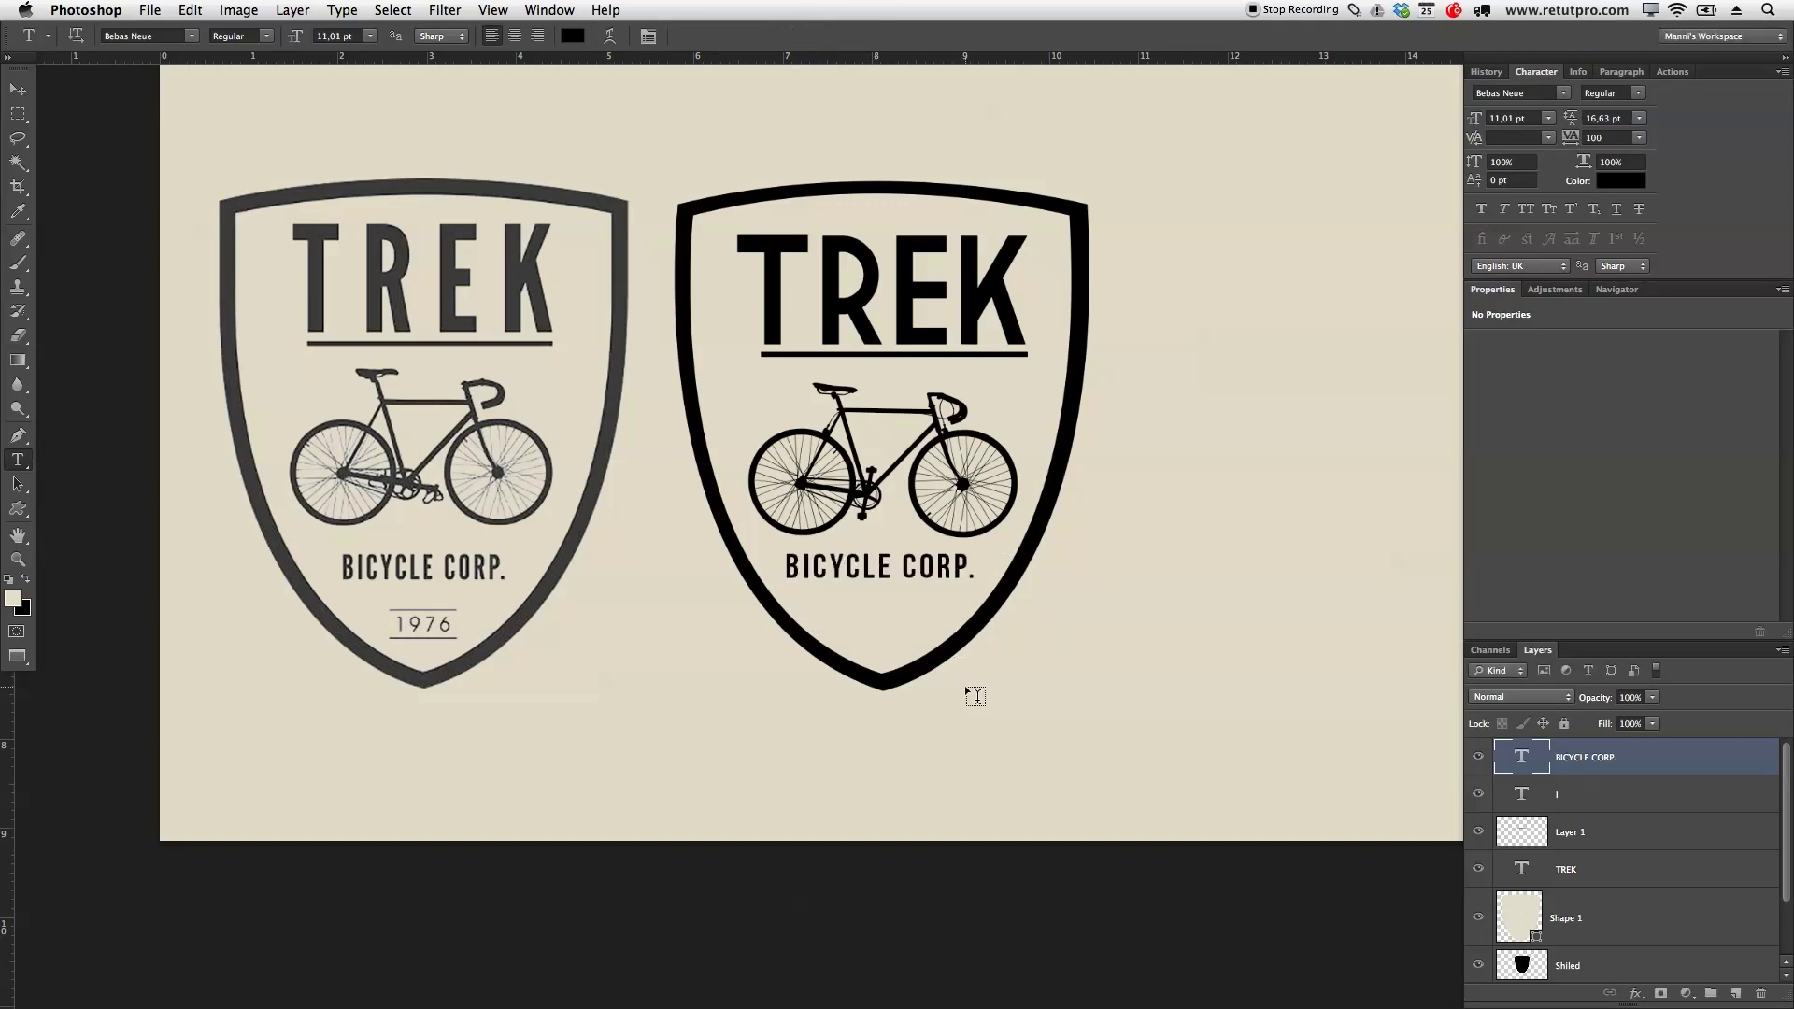
Nudge the BICYCLE CORP. text slightly right and down to centre it beneath the bicycle
key(v)
key(Right)
key(Right)
key(Down)
key(Down)
key(Right)
key(Right)
key(Right)
Tighten the tracking of the BICYCLE CORP. text in the redrawn shield to 60 and commit it
key(t)
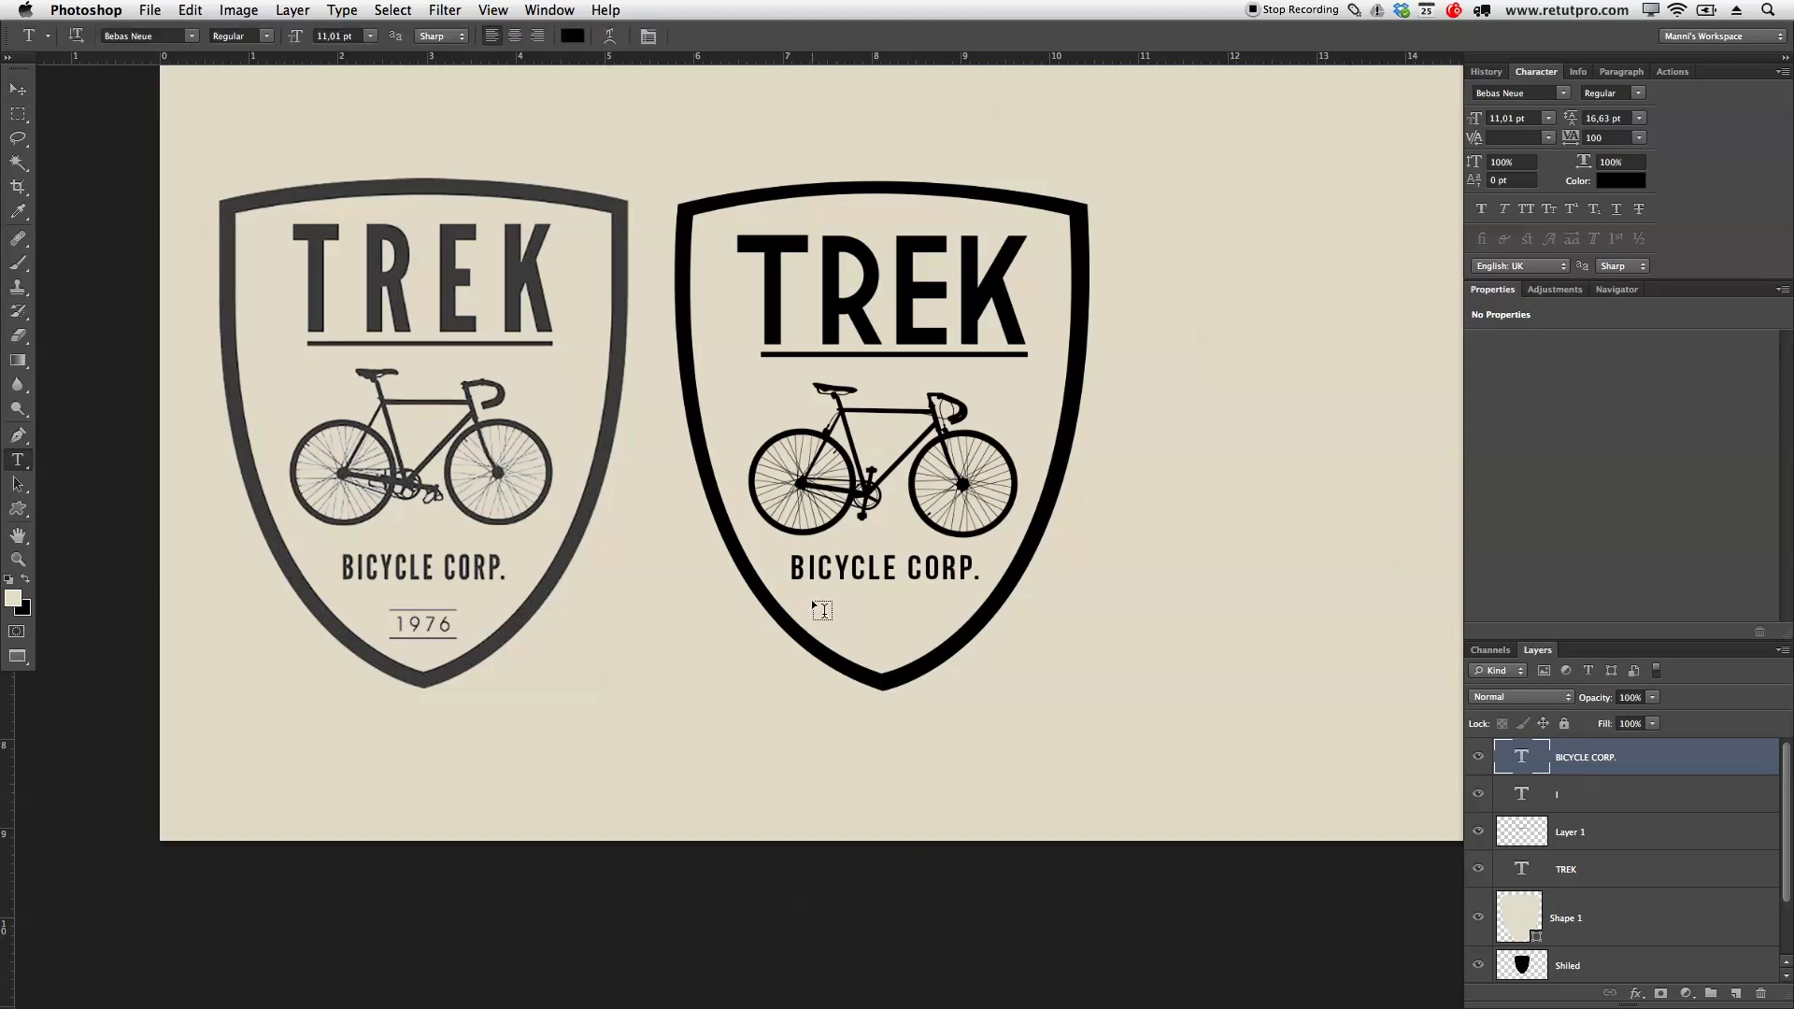
key(z)
alt+click(945, 630)
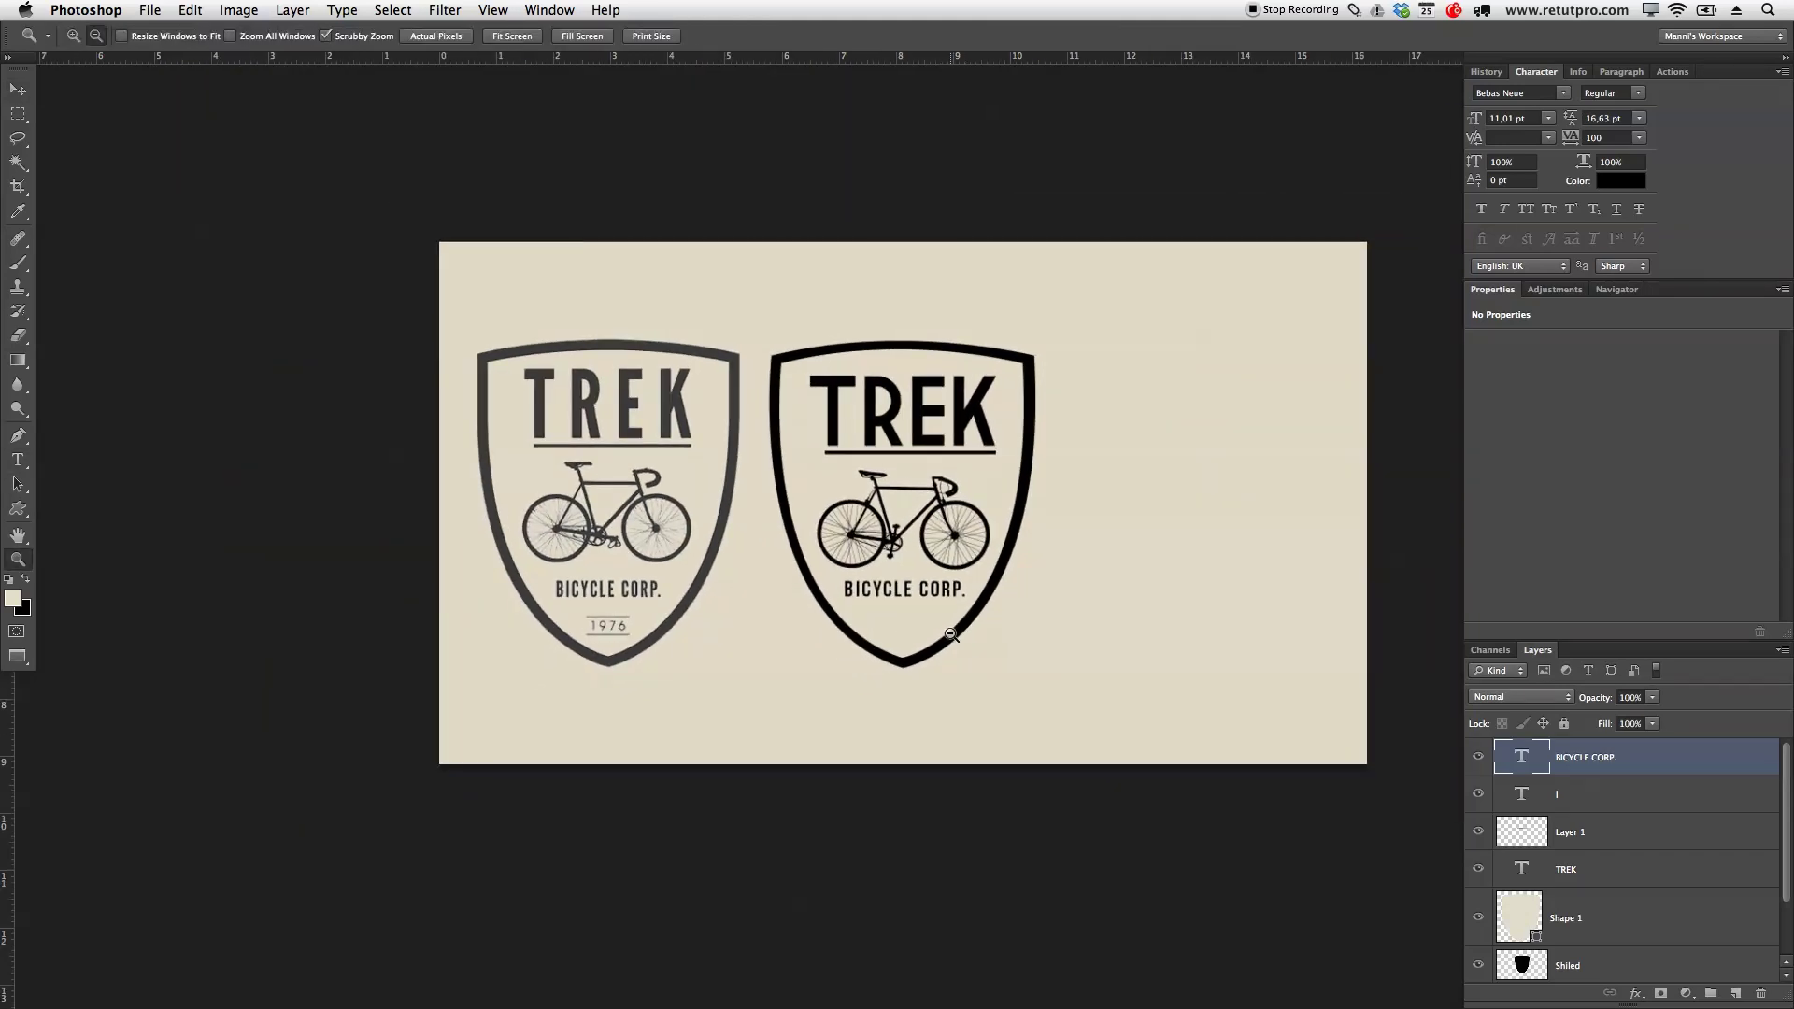
click(925, 631)
key(t)
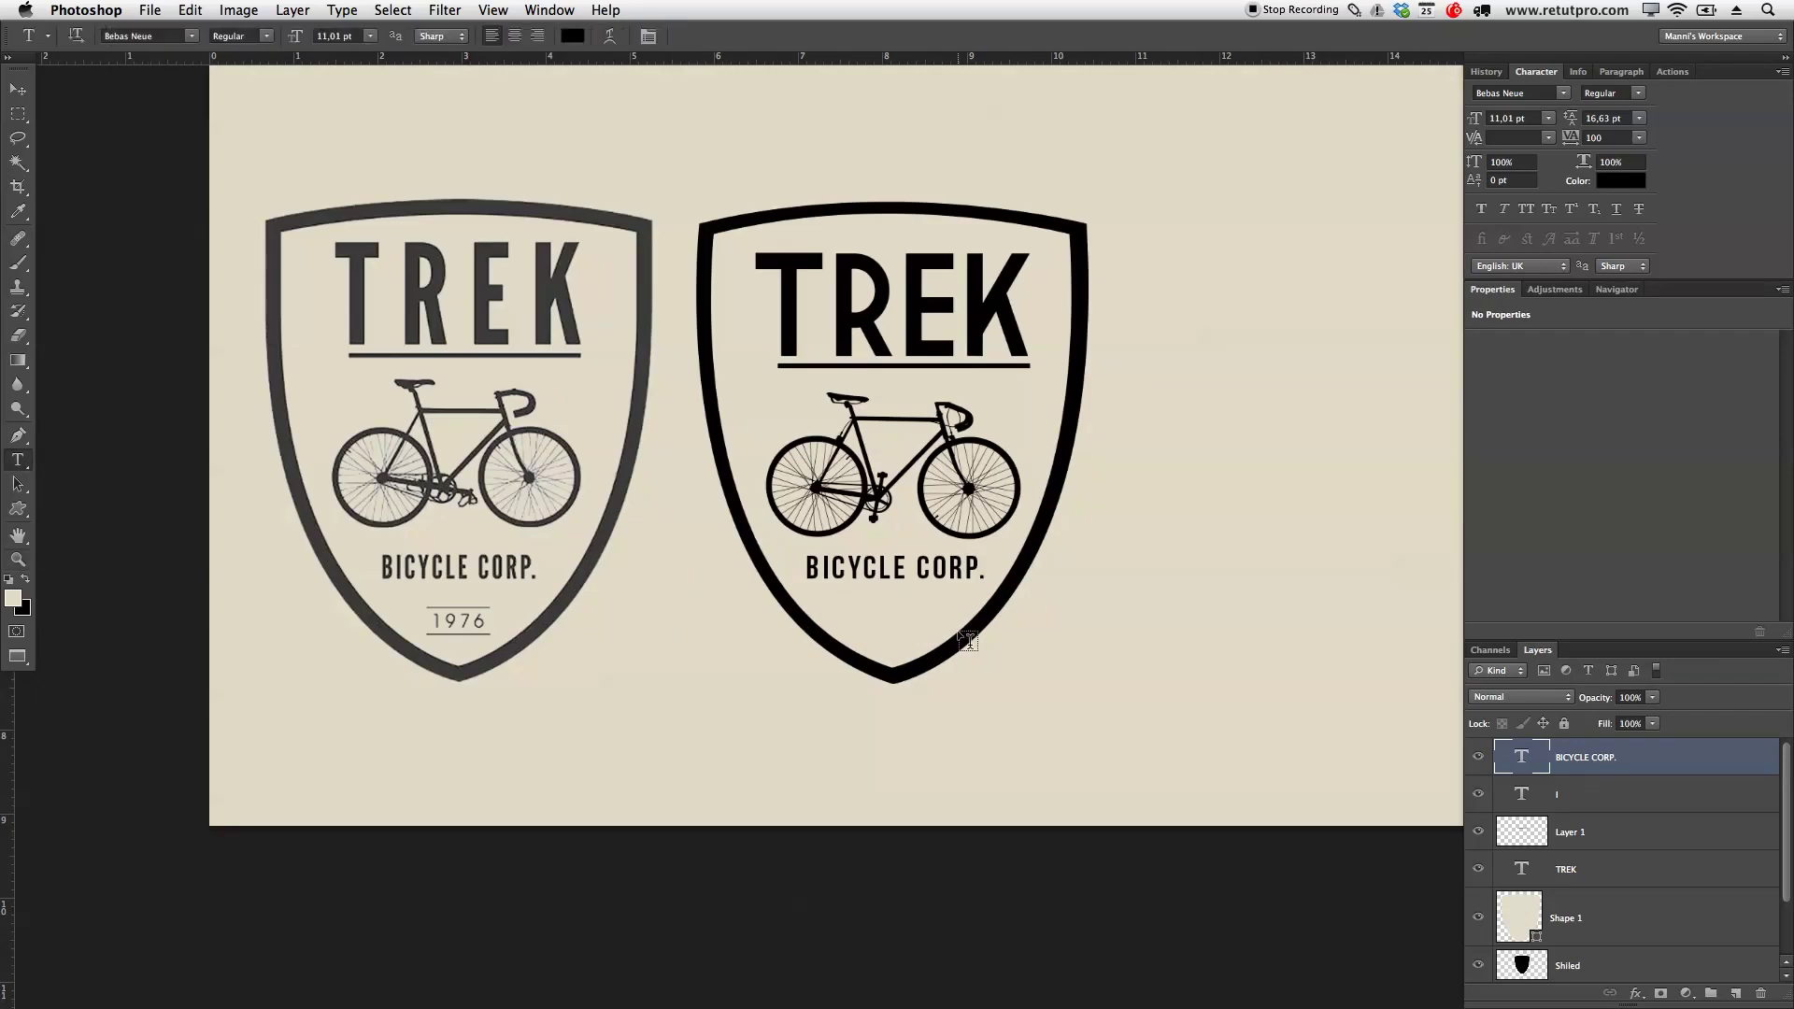
click(945, 626)
drag(992, 571, 727, 543)
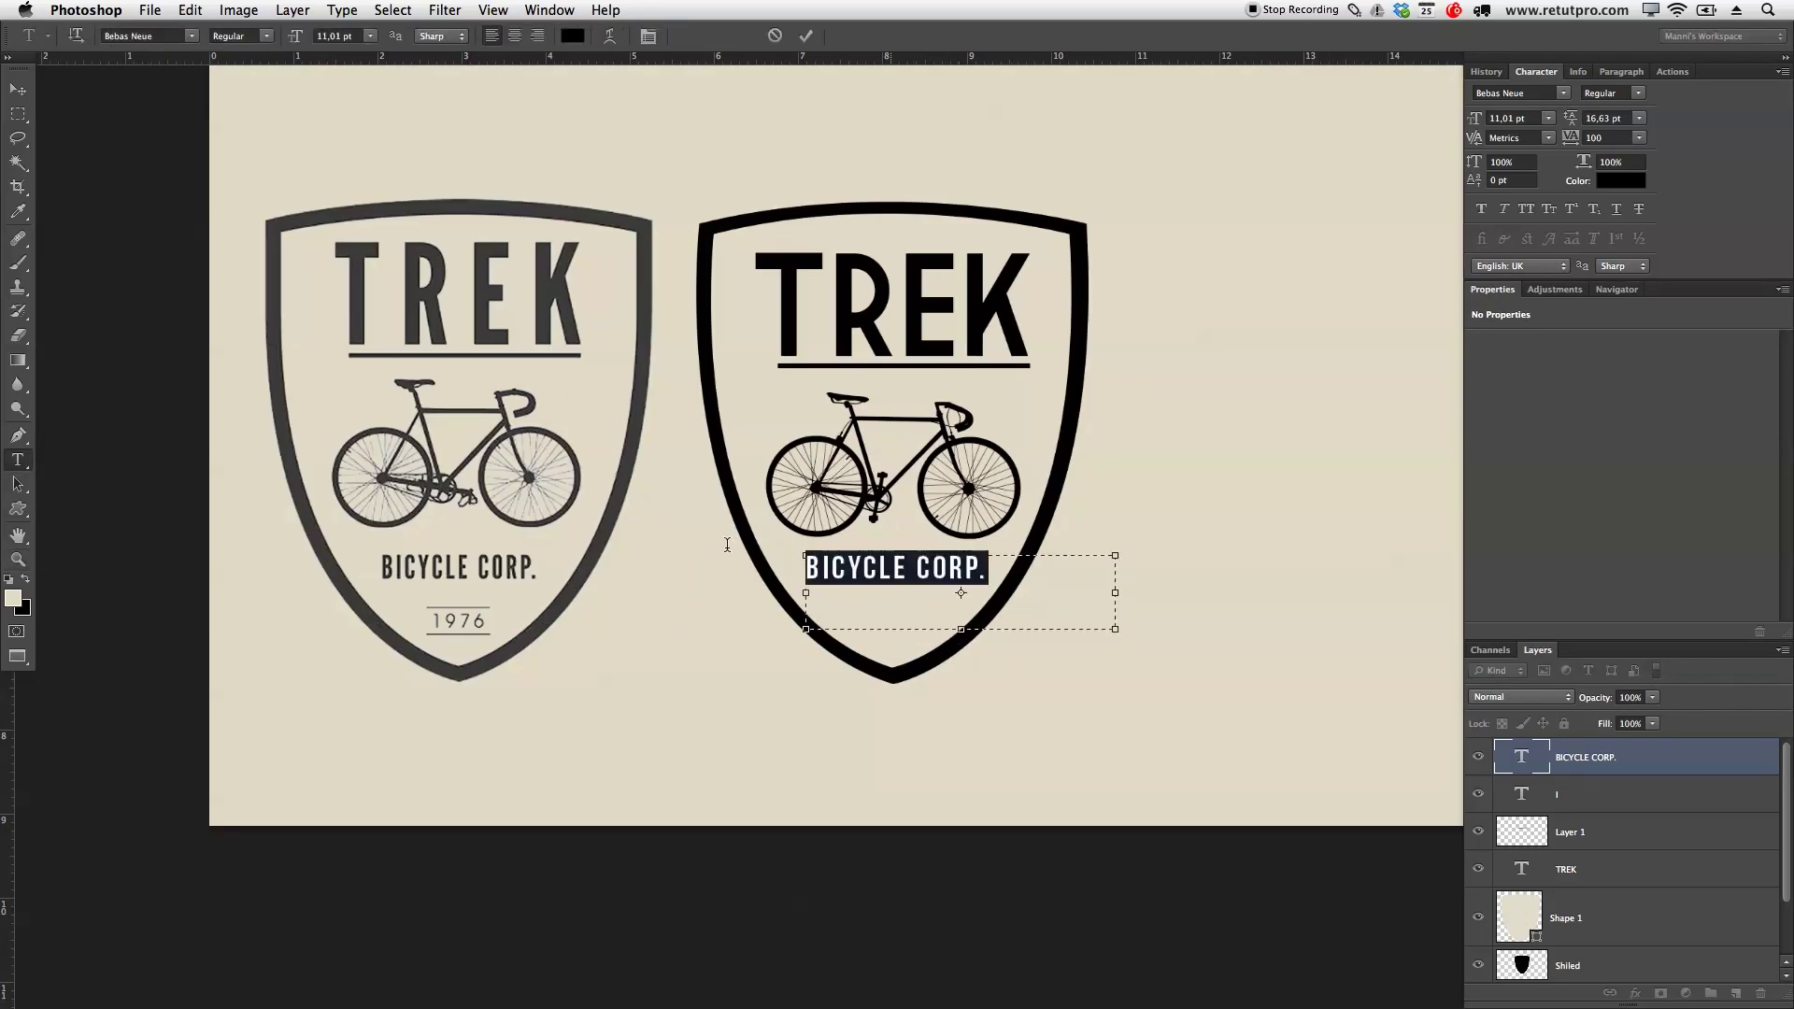
drag(1575, 137, 1571, 137)
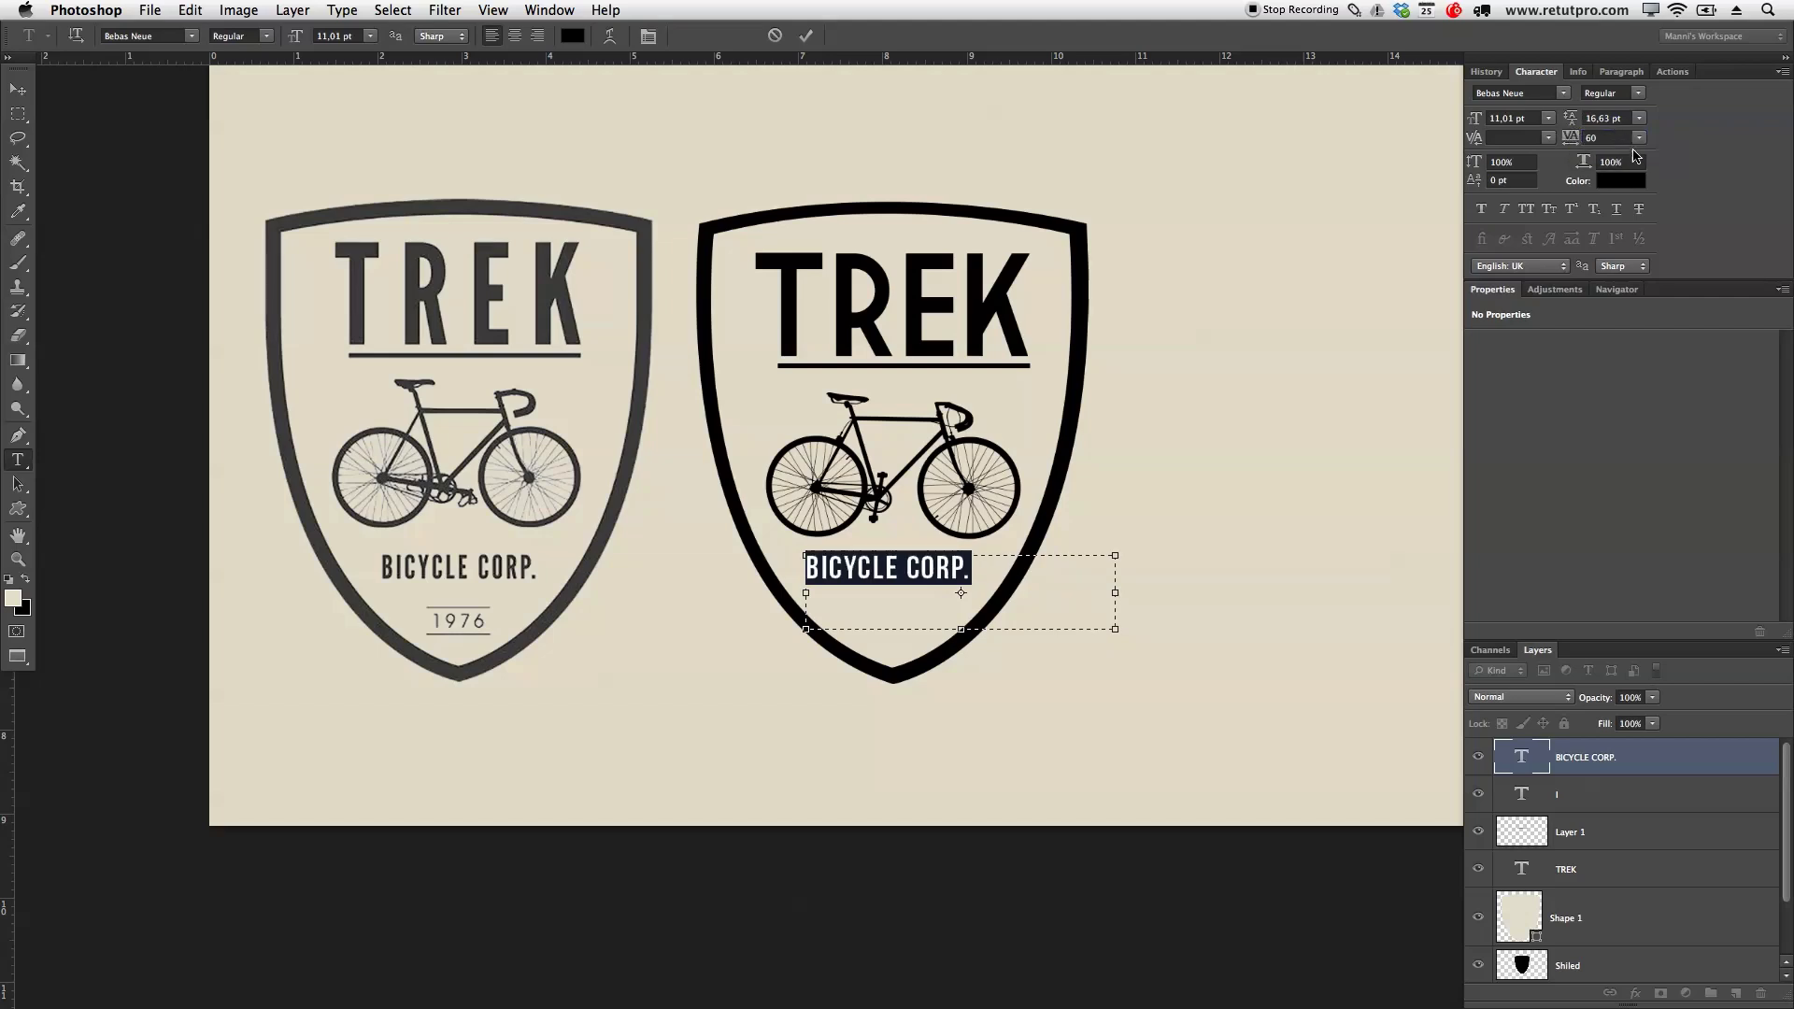
click(805, 35)
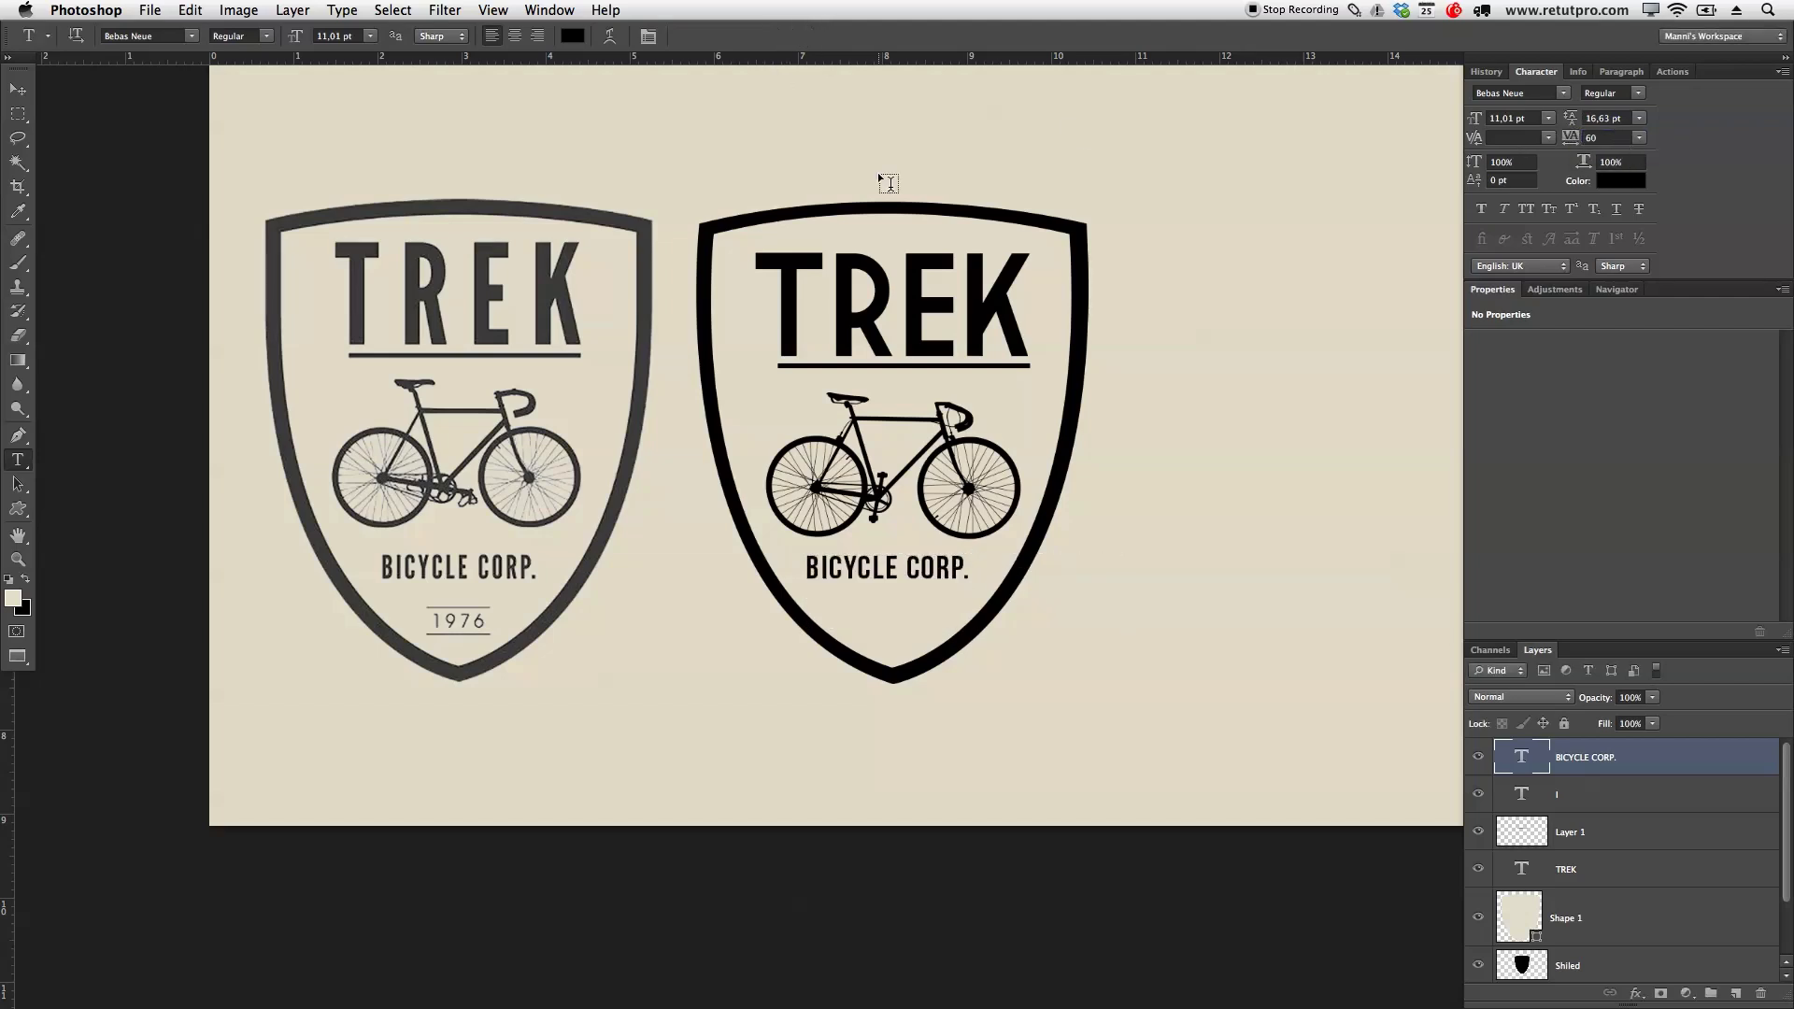
Re-centre the tightened BICYCLE CORP. text in the shield by shifting it three steps right and two down
key(v)
key(Right)
key(Right)
key(Right)
key(Right)
key(Down)
key(Down)
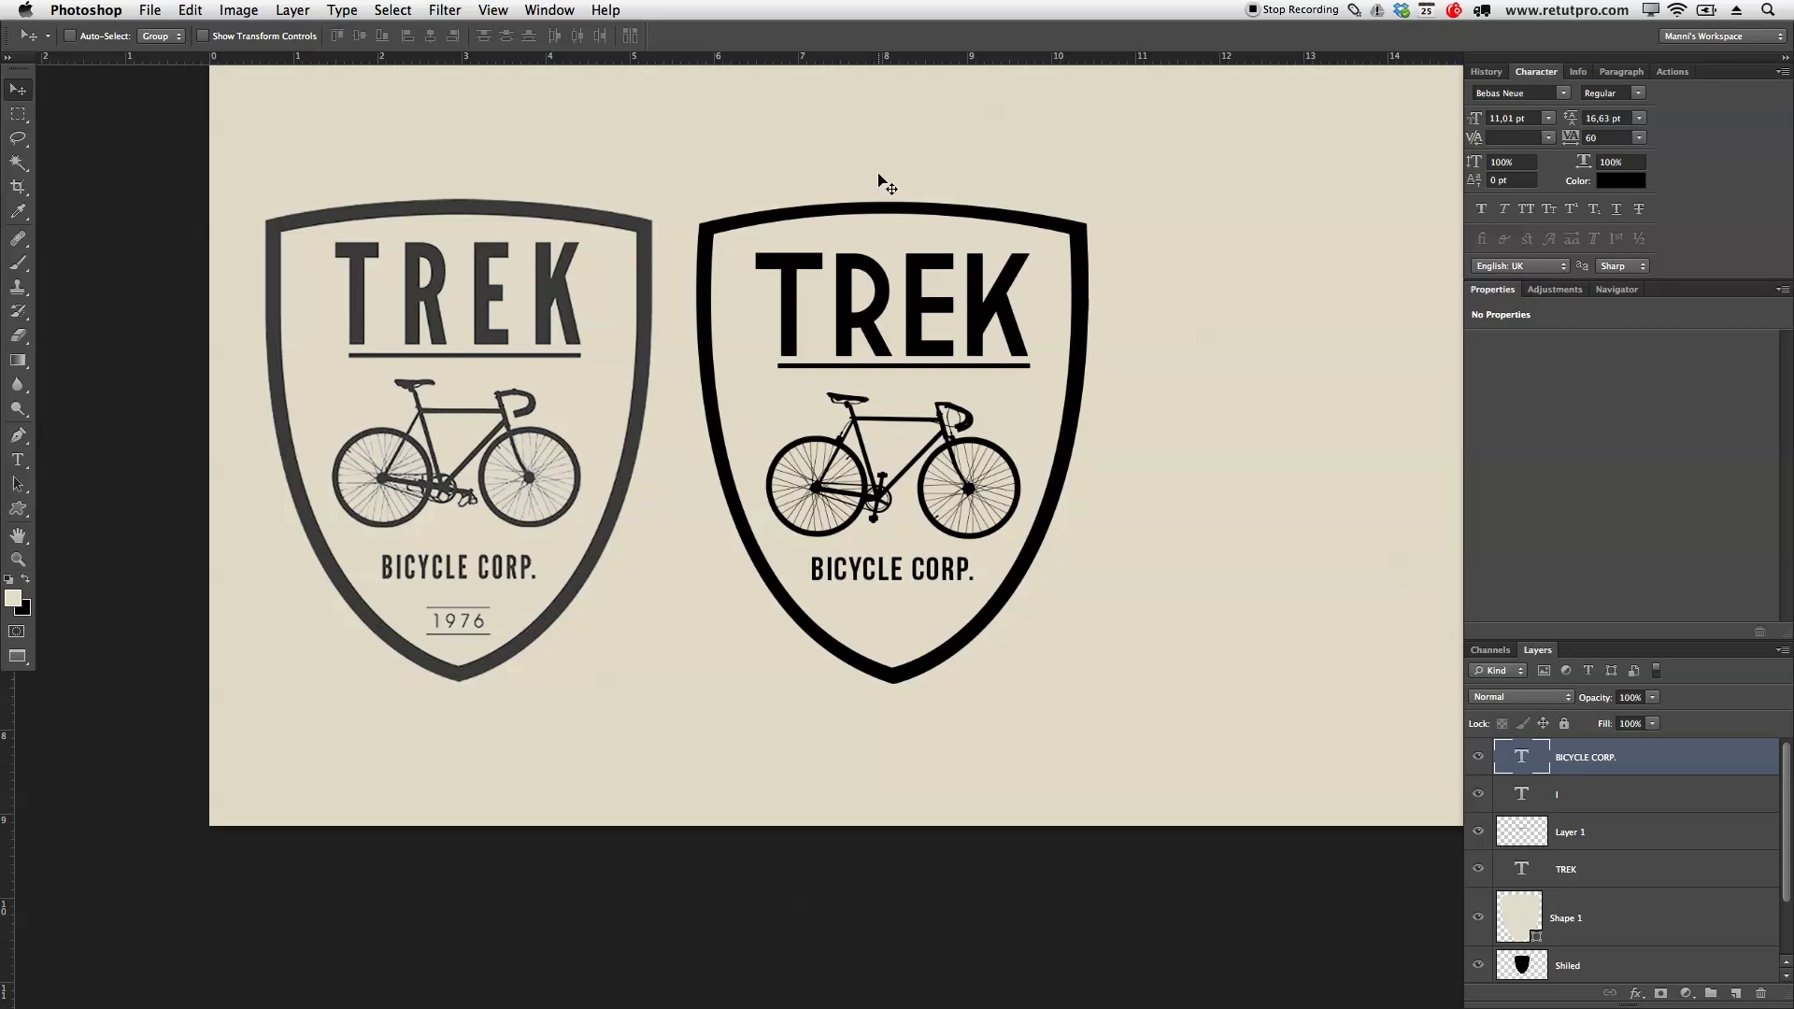
Create a new layer above the BICYCLE CORP. text and name it Line
key(z)
drag(920, 573, 1023, 612)
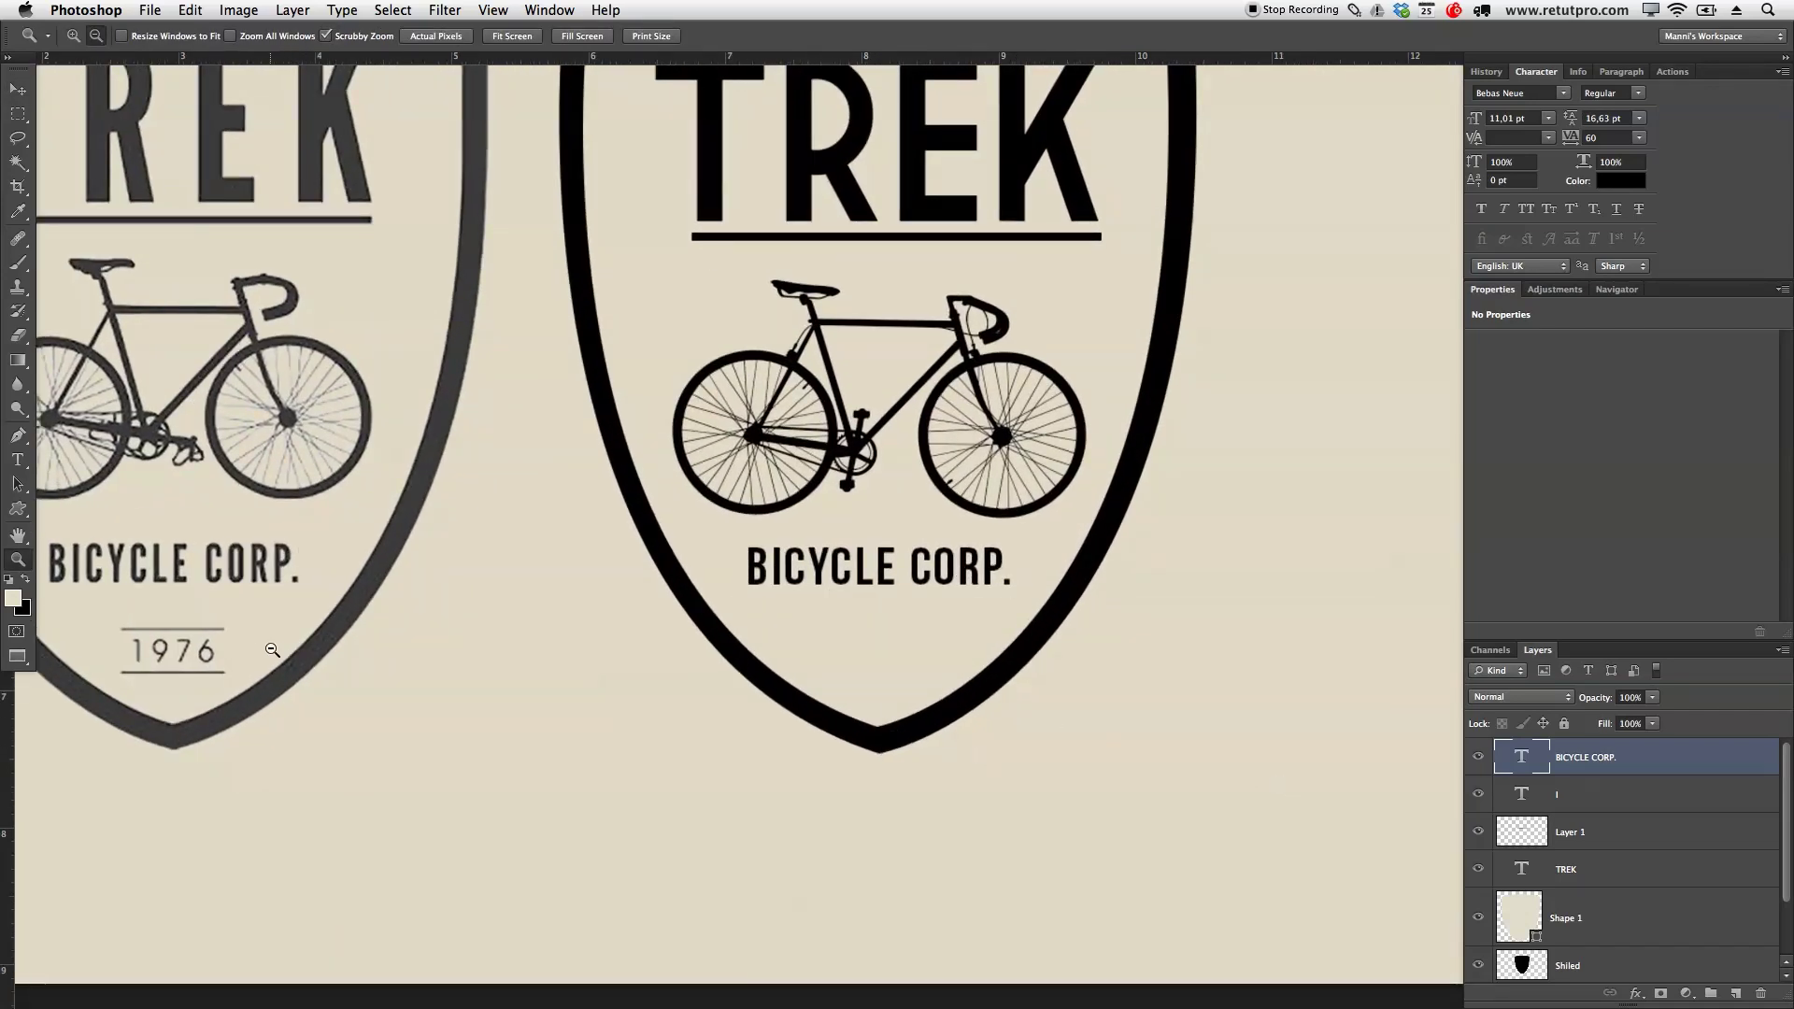
click(1735, 993)
drag(1684, 641, 1676, 386)
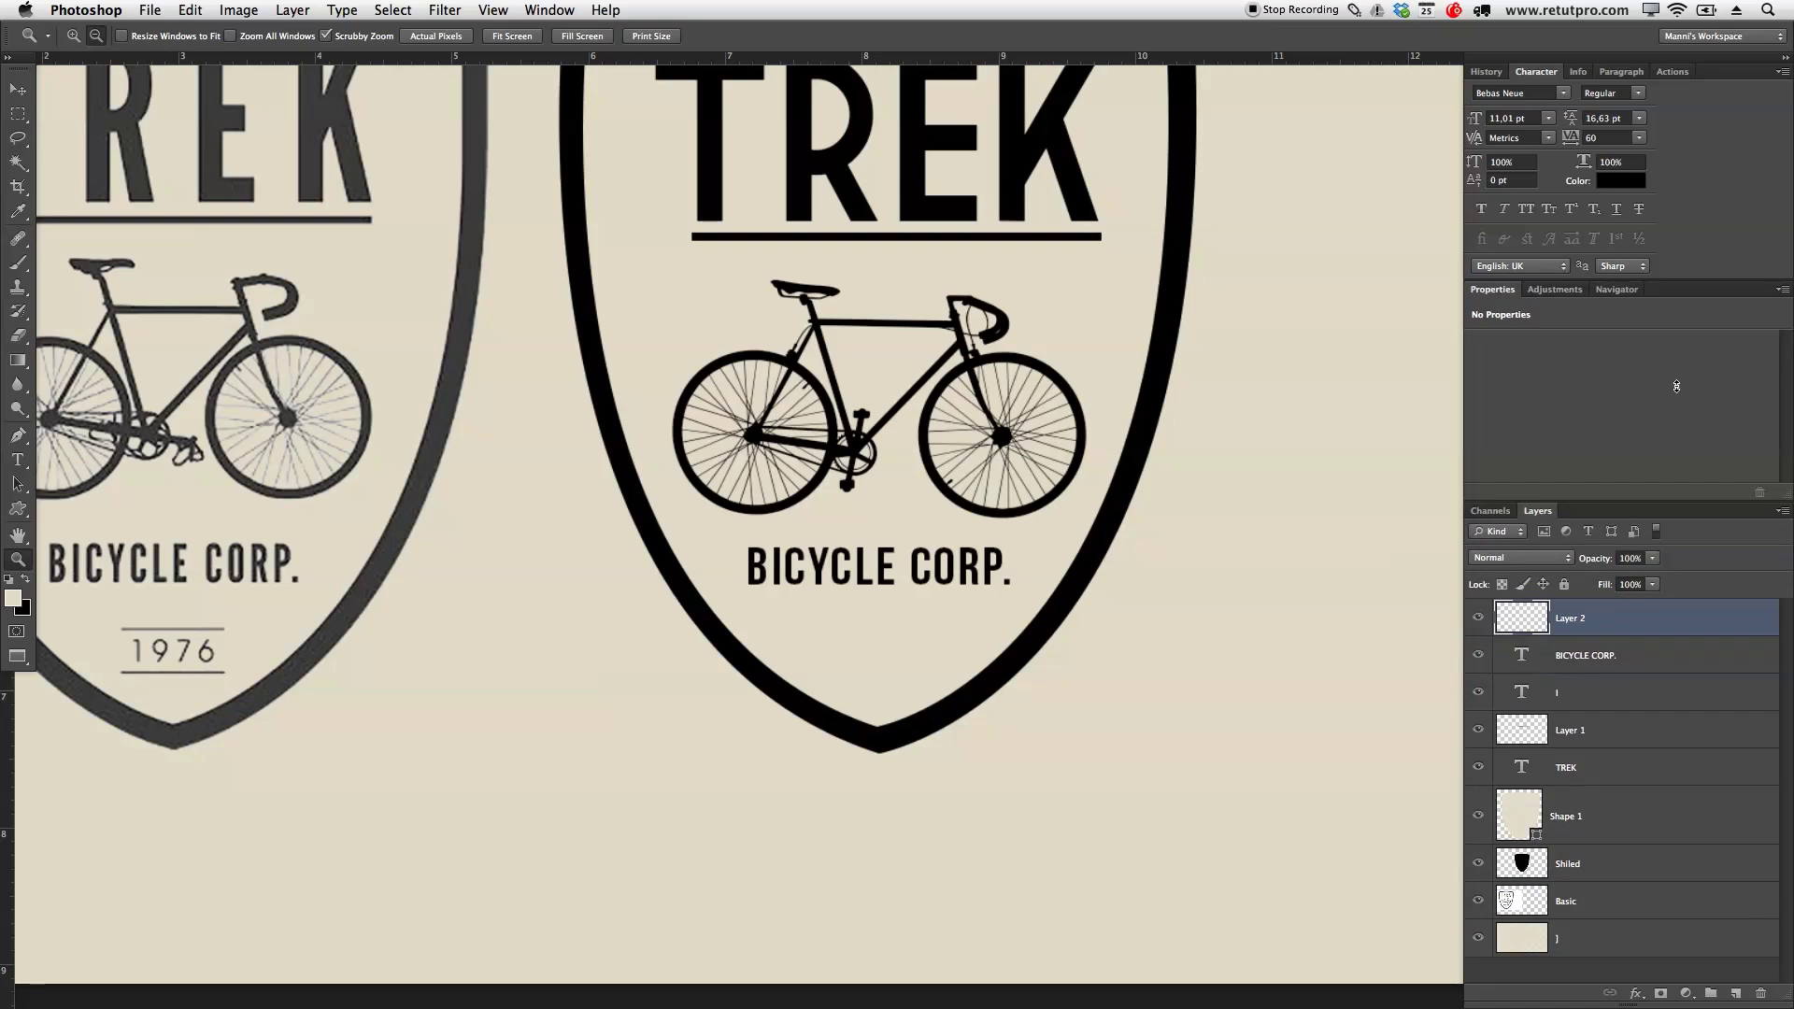
double_click(1575, 621)
key(Return)
alt+click(1080, 65)
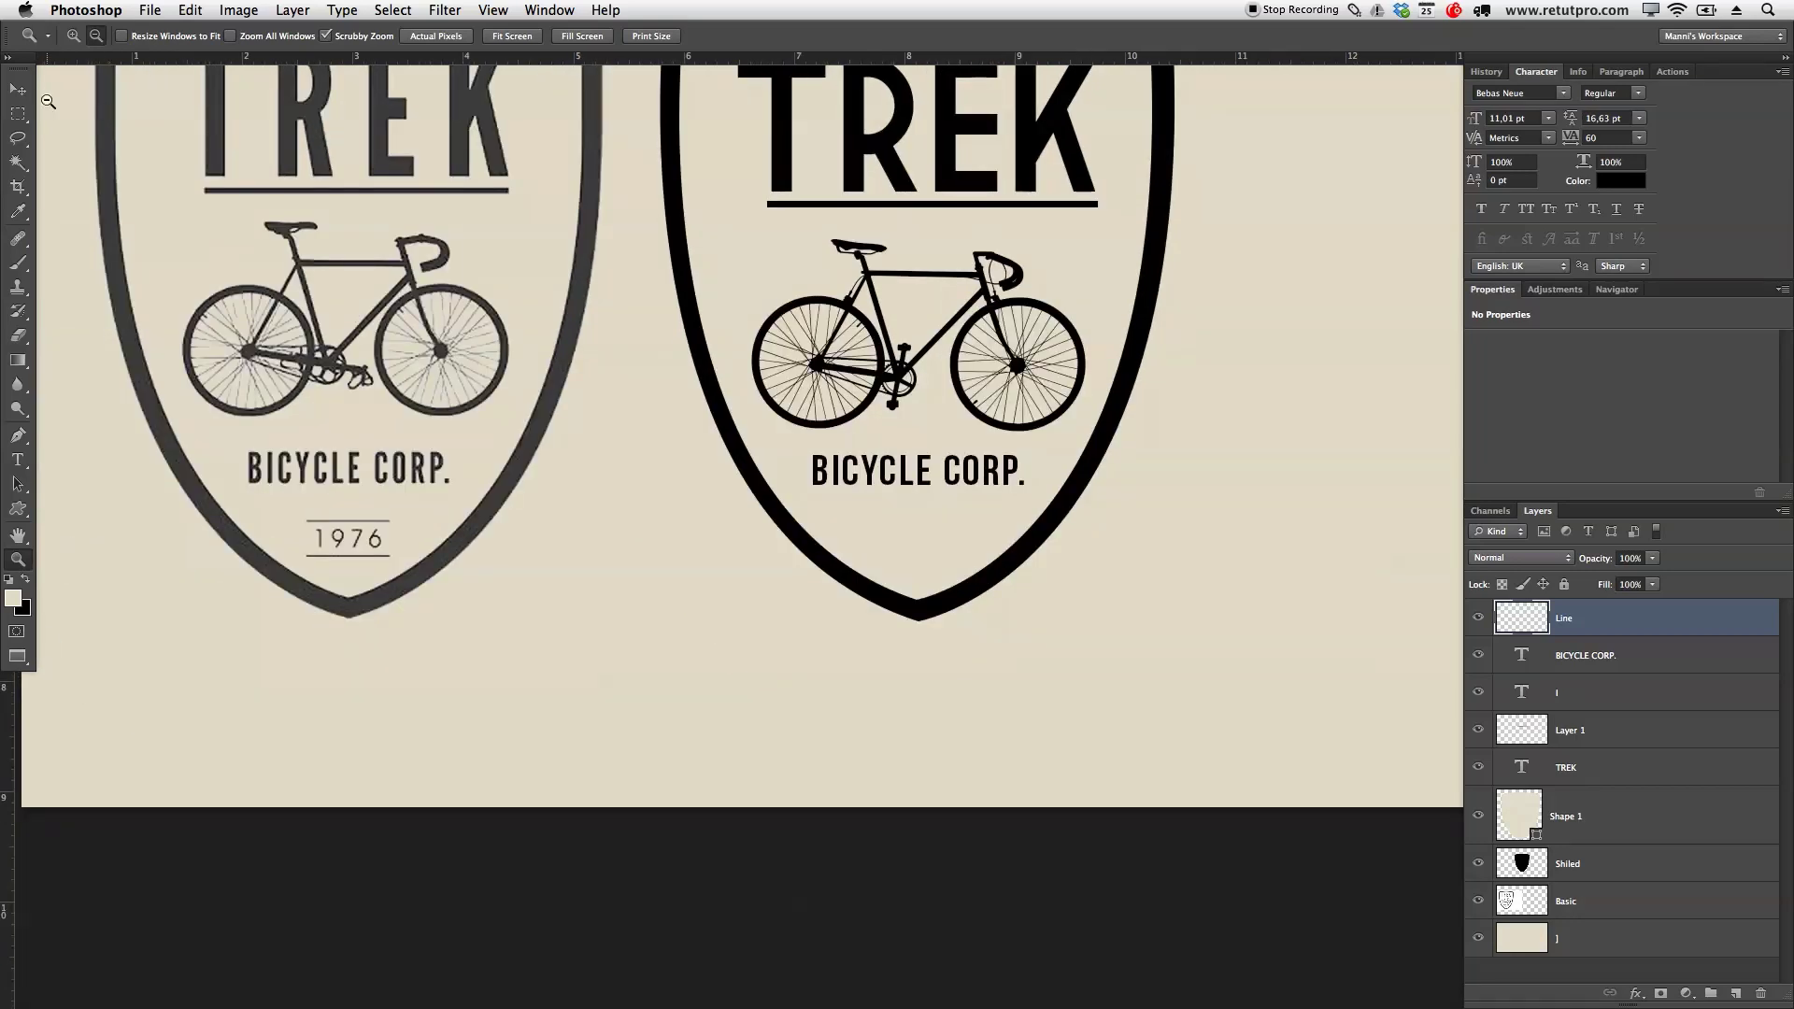
Place horizontal guides on the two lines around 1976 in the original and two vertical guides marking the line ends beneath BICYCLE CORP. in the redrawn shield
key(v)
drag(966, 58, 1062, 517)
drag(904, 58, 980, 558)
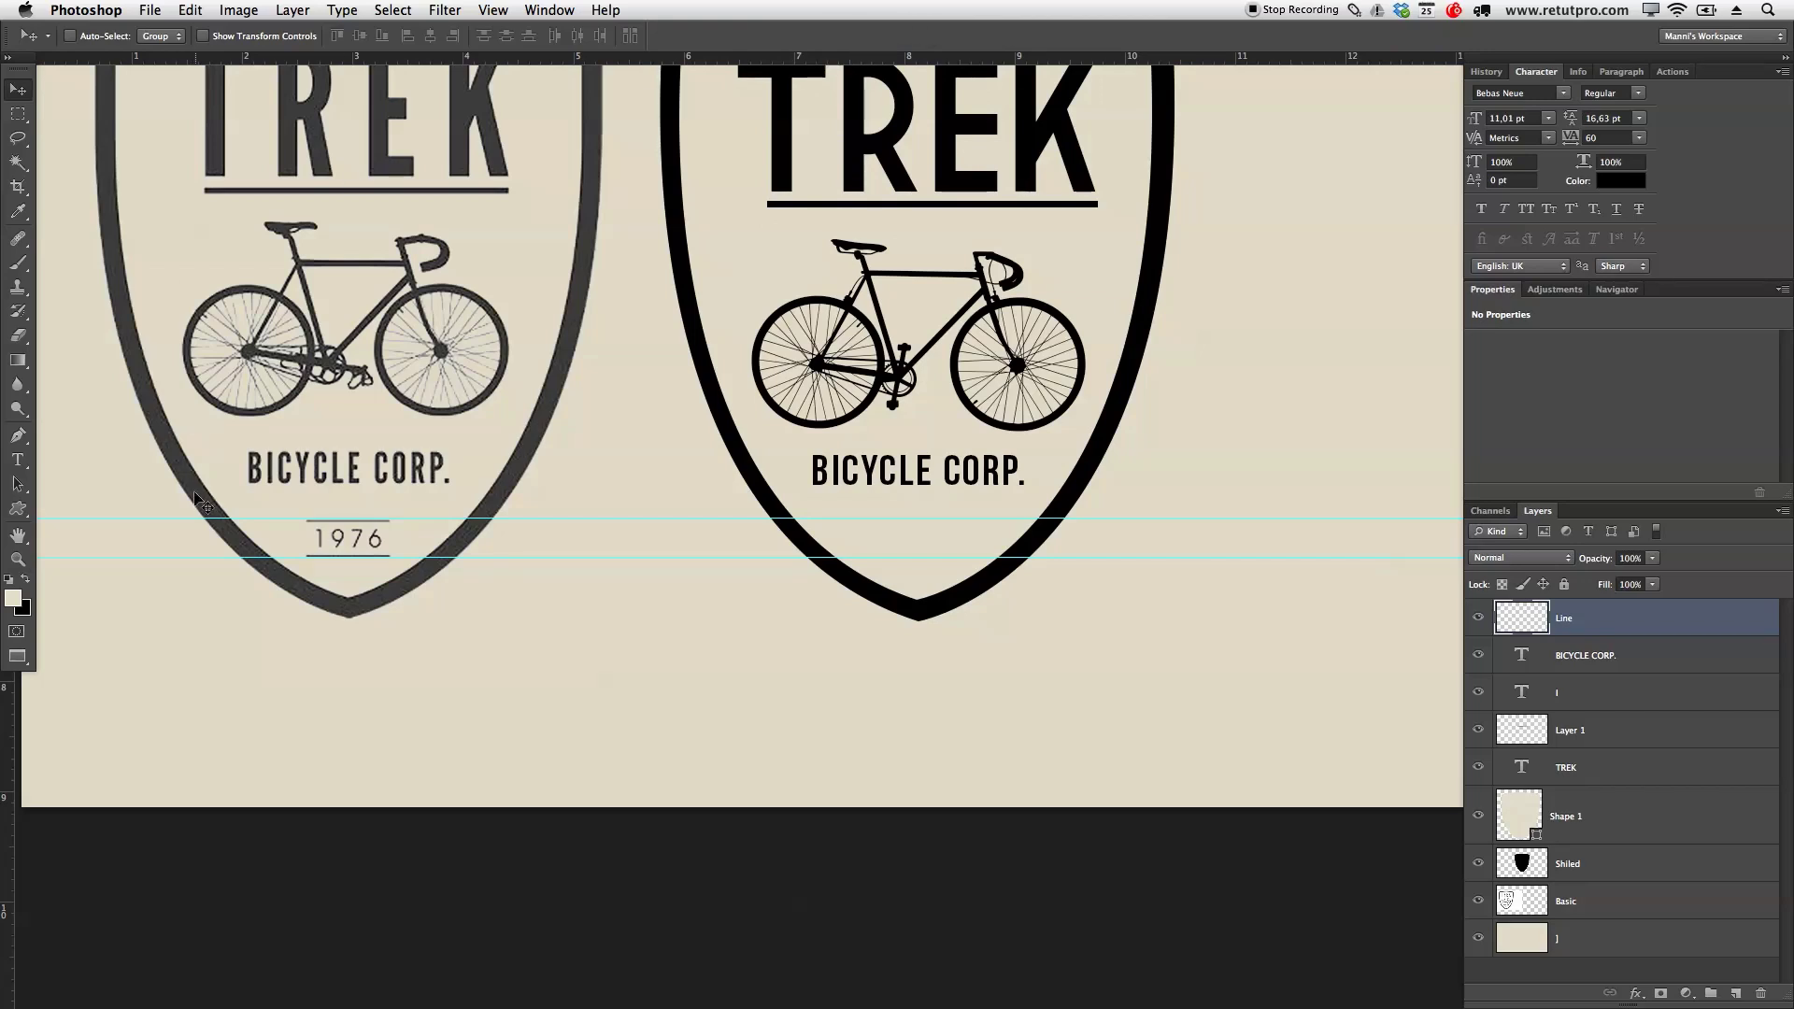
drag(8, 727, 853, 650)
drag(5, 768, 979, 642)
Draw a straight path between the vertical guides along the upper horizontal guide, stroke it with the black Pencil, remove the path and clear the guides
key(p)
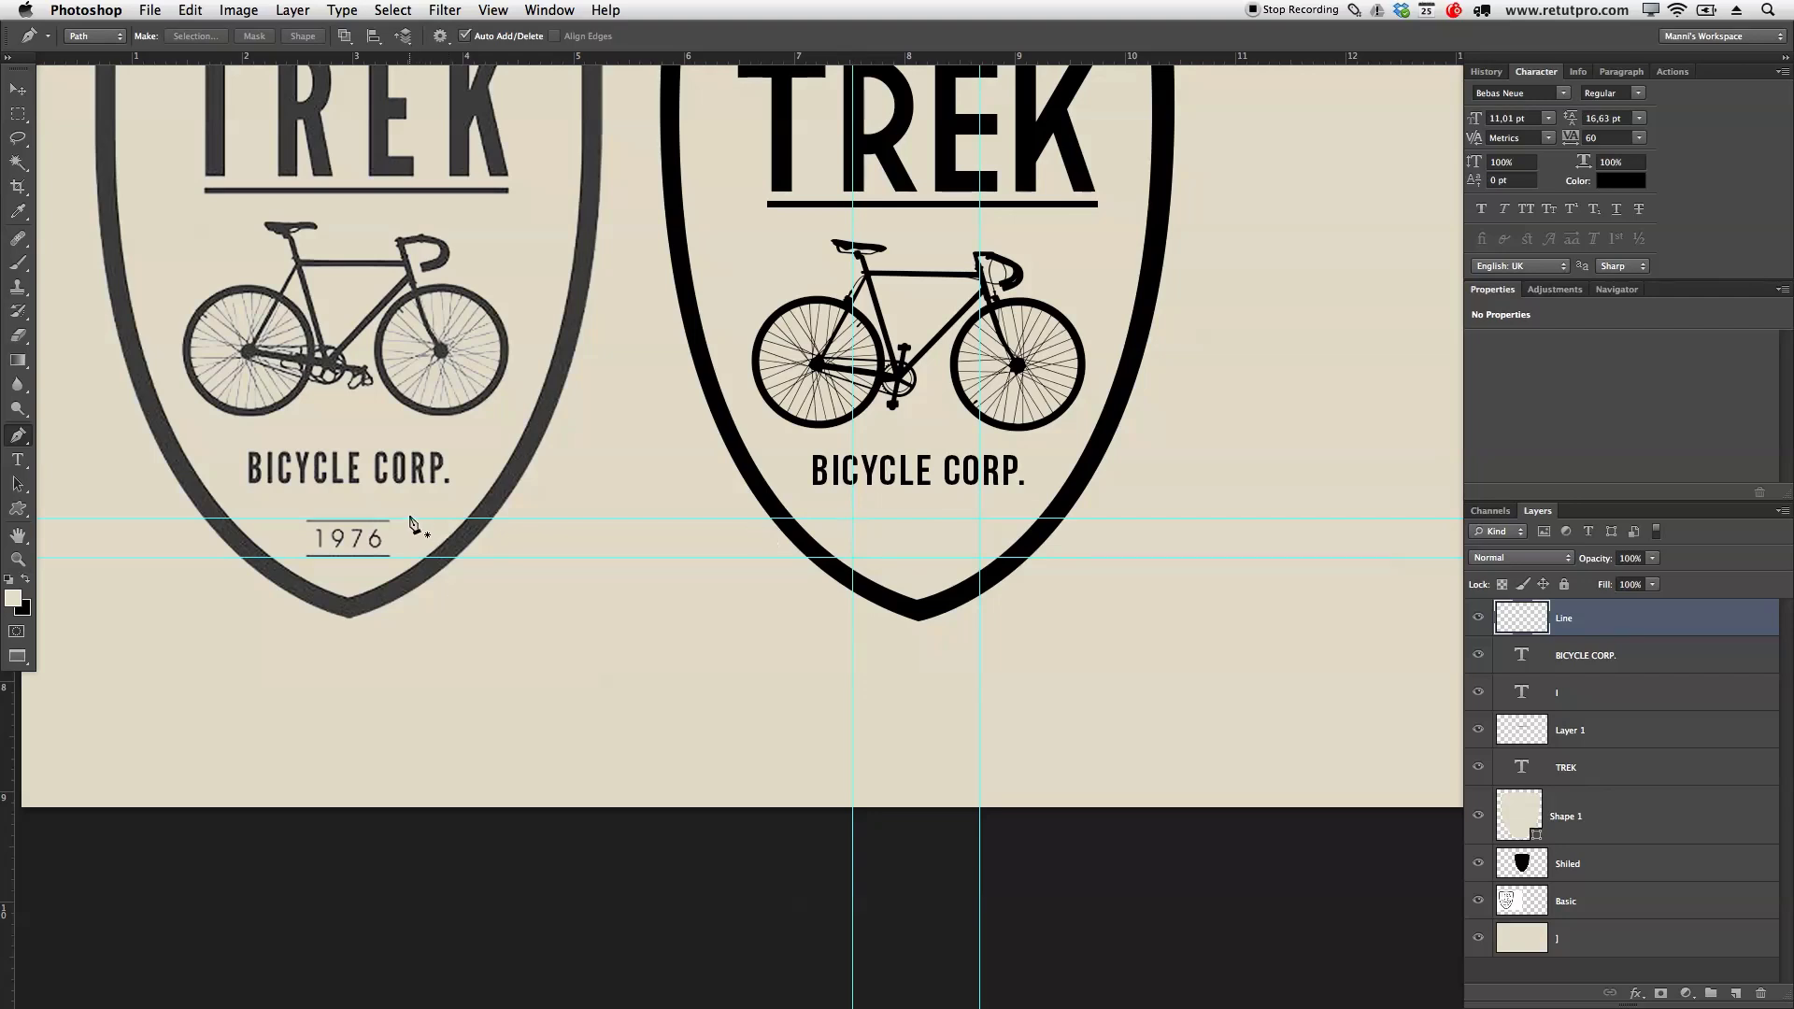
click(25, 582)
click(852, 519)
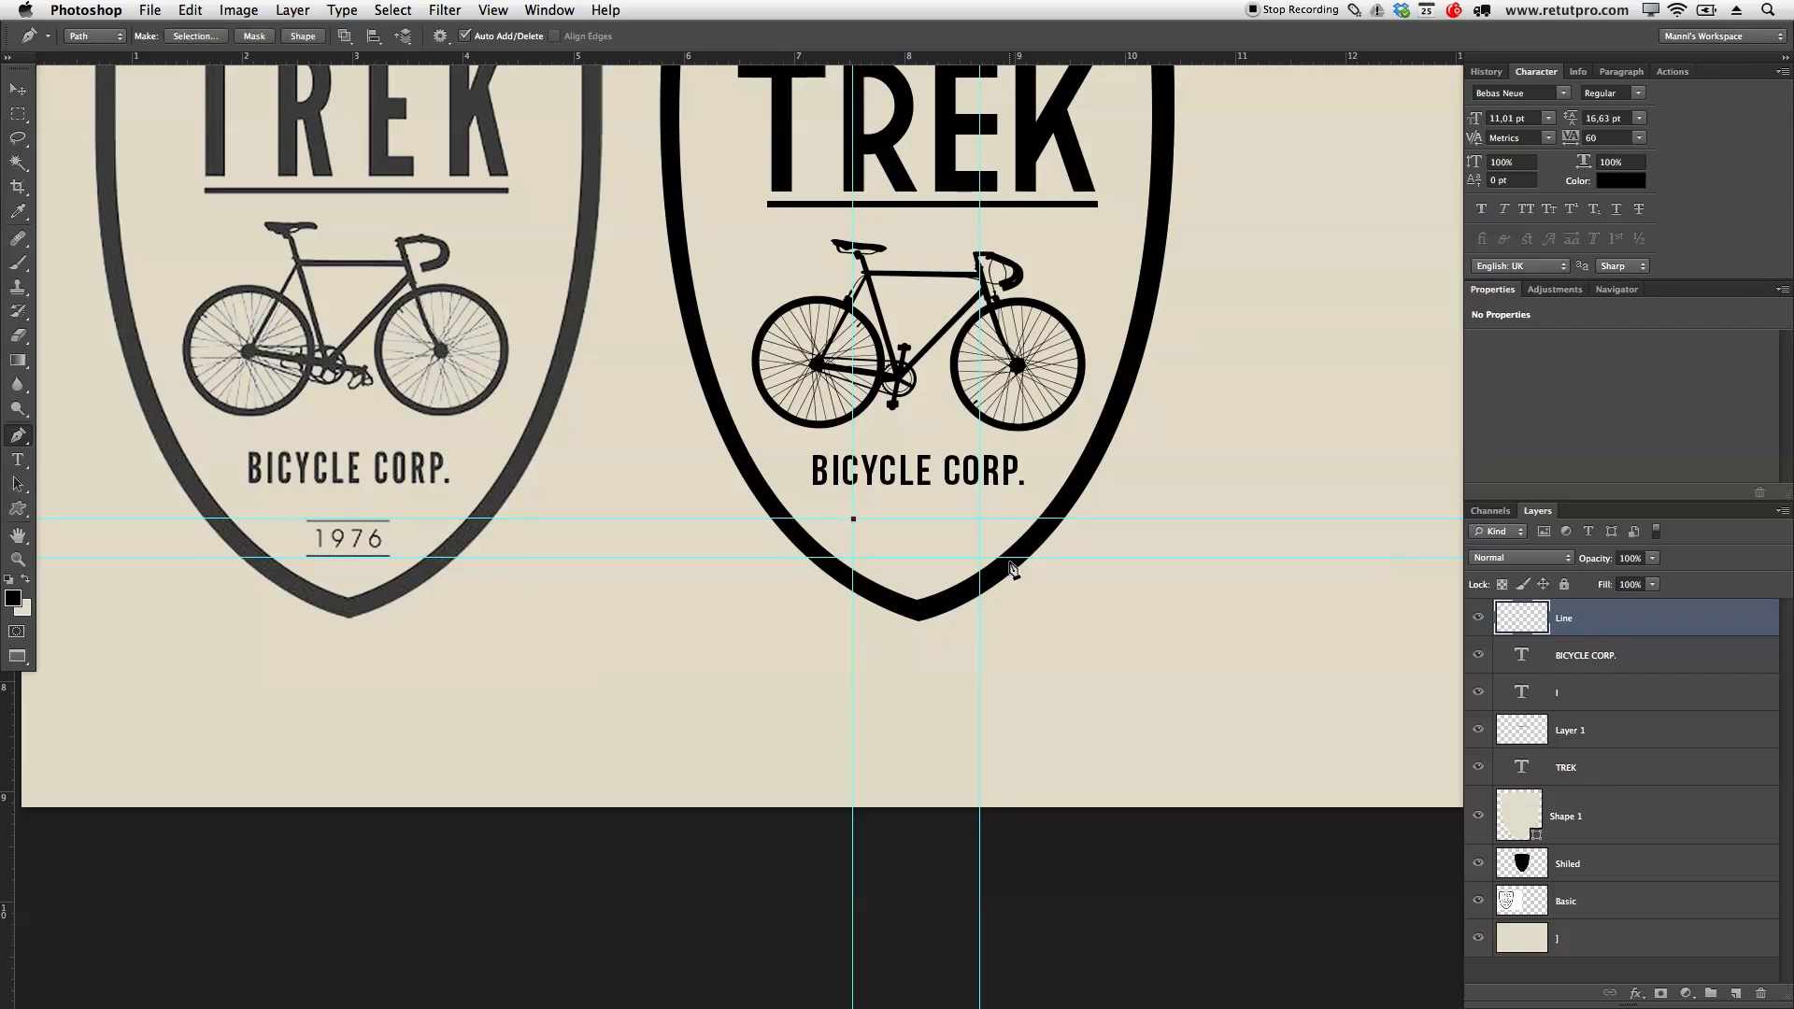
right_click(939, 530)
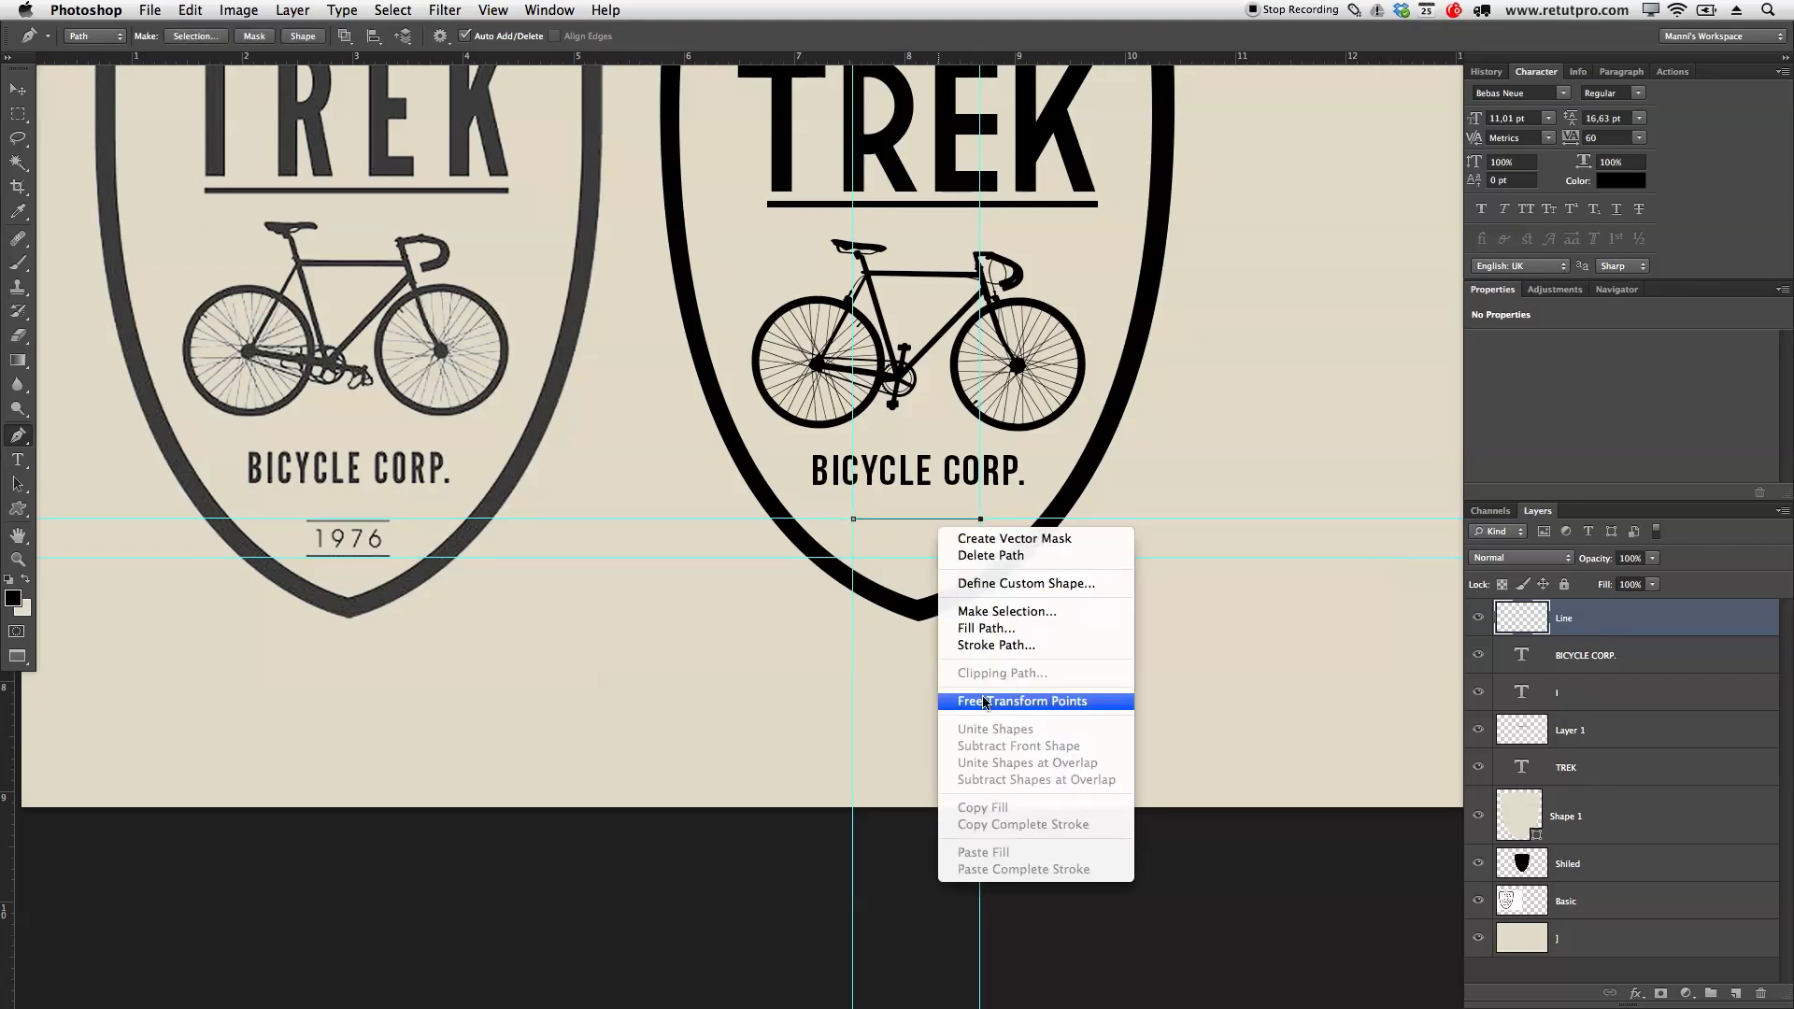
click(980, 646)
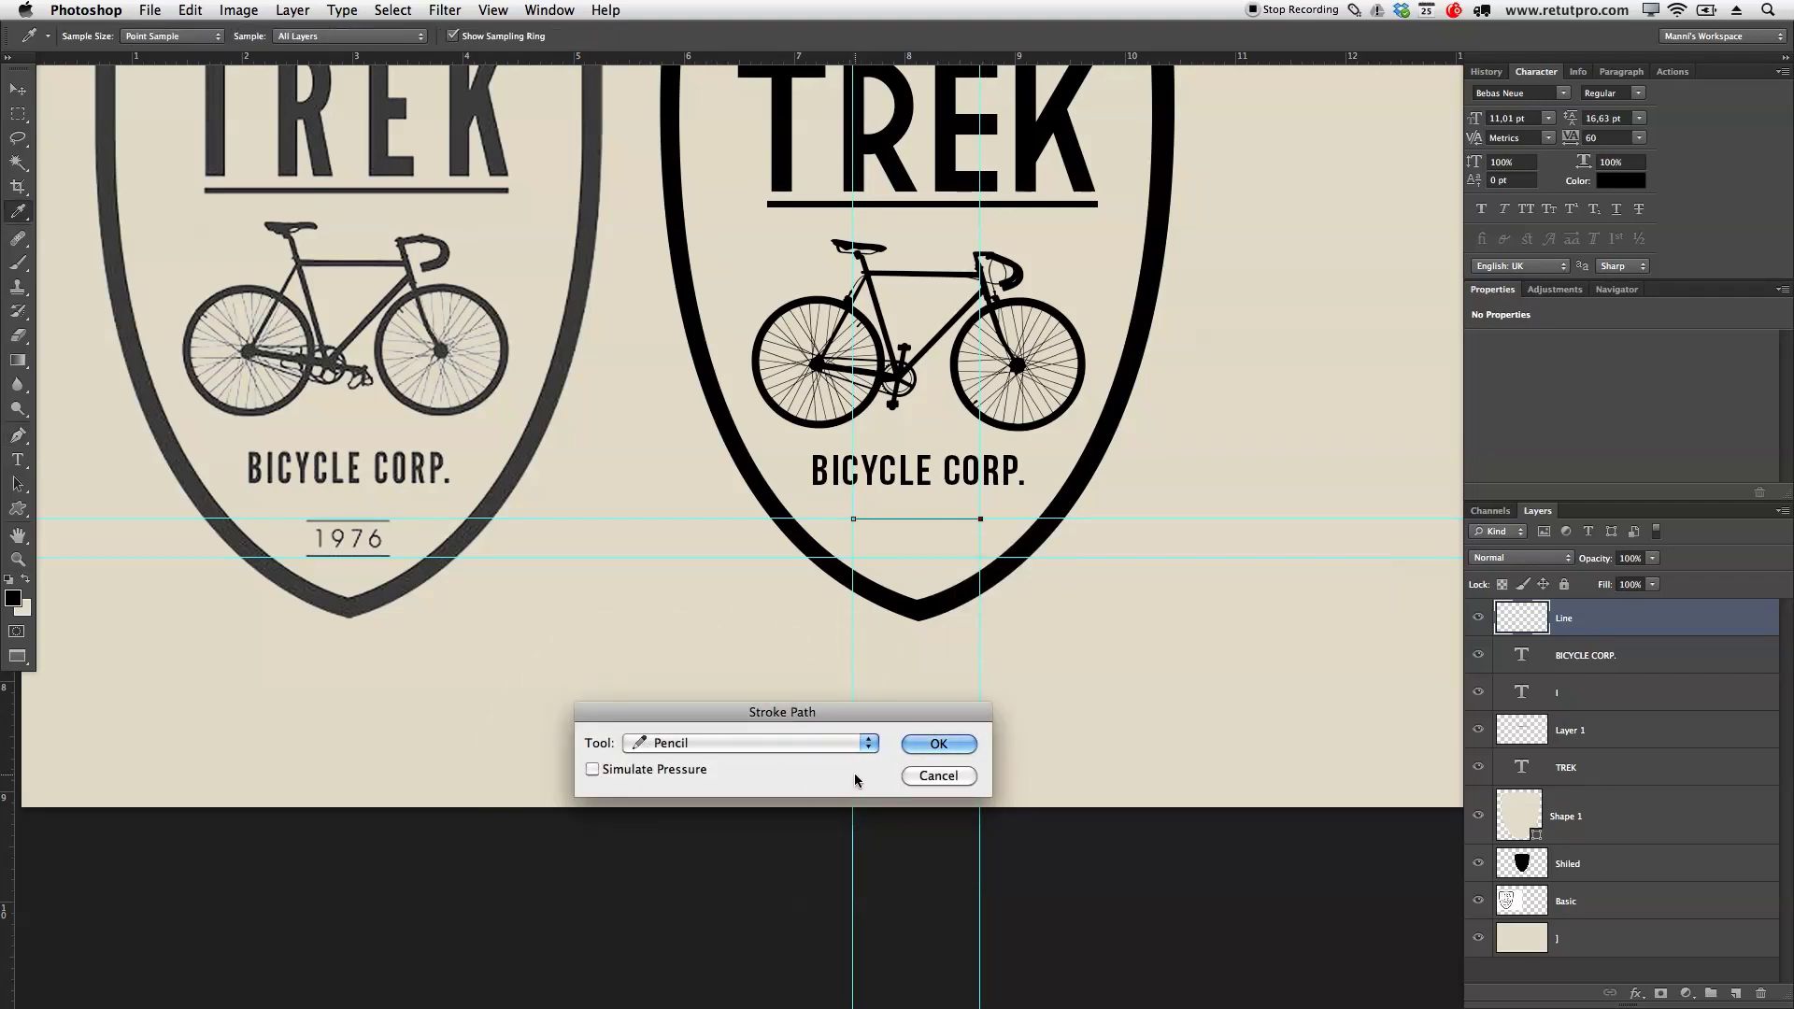
click(937, 744)
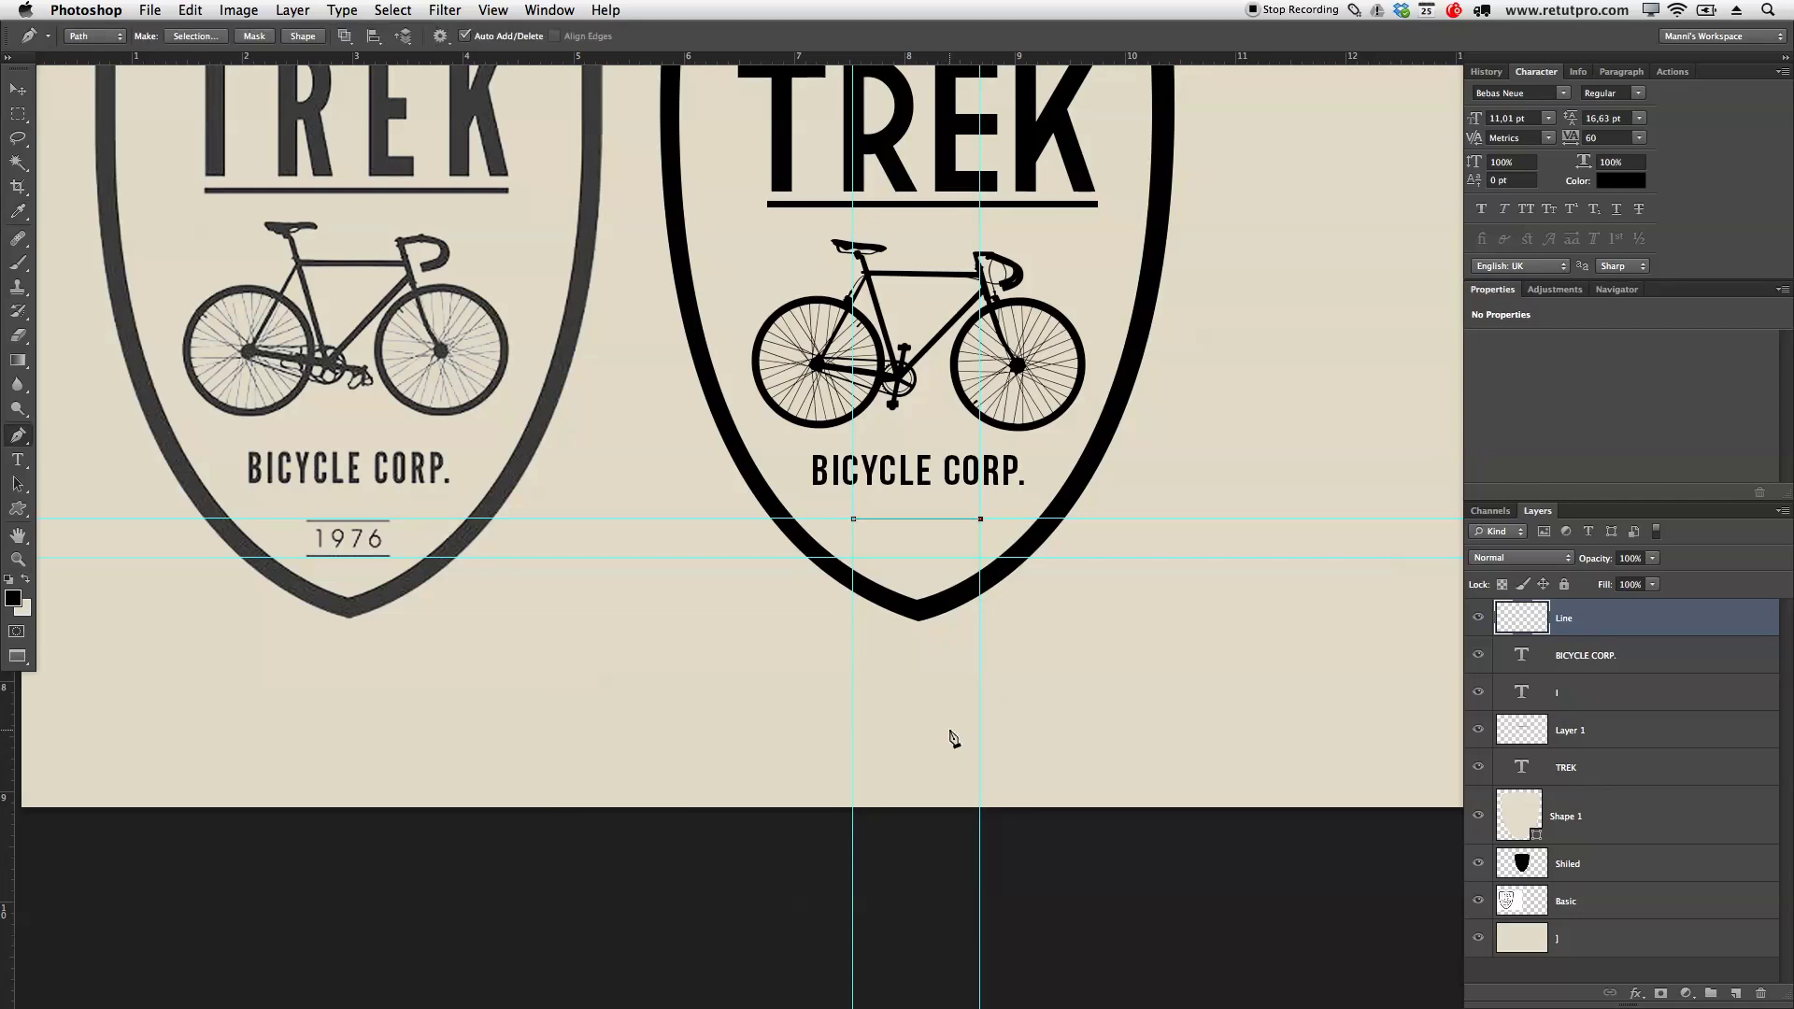
key(Return)
click(433, 8)
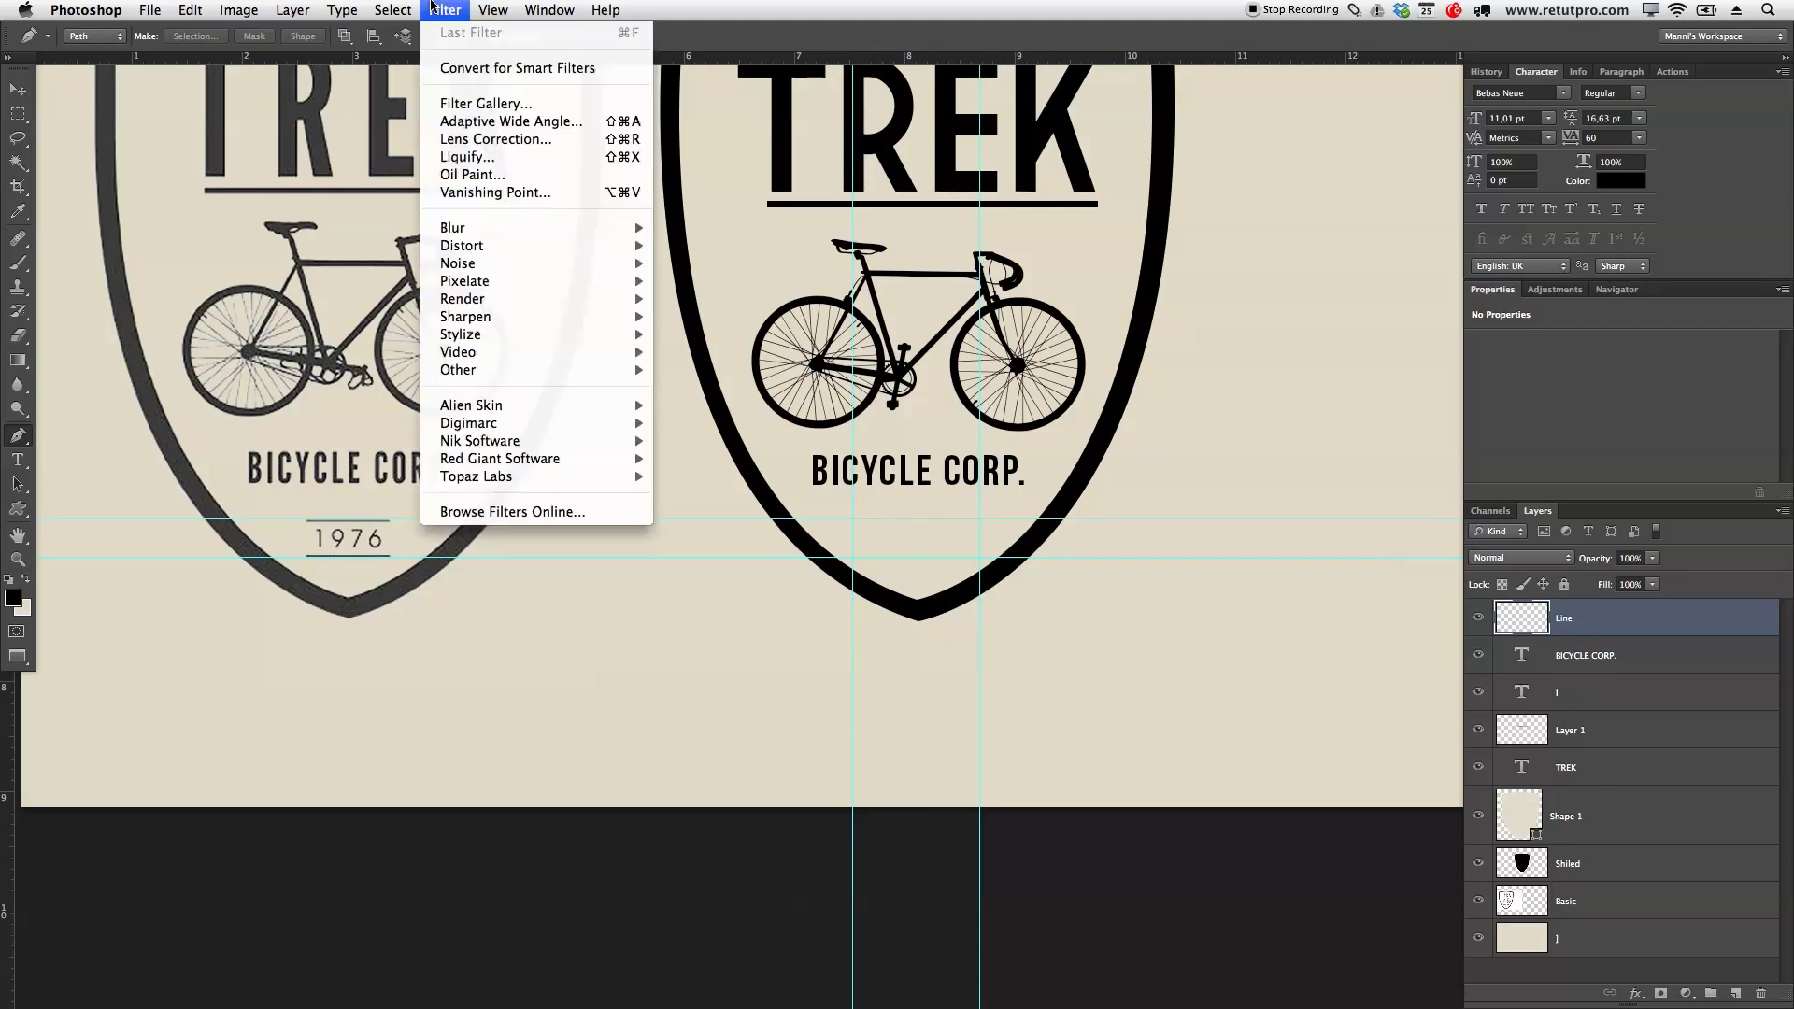
click(537, 459)
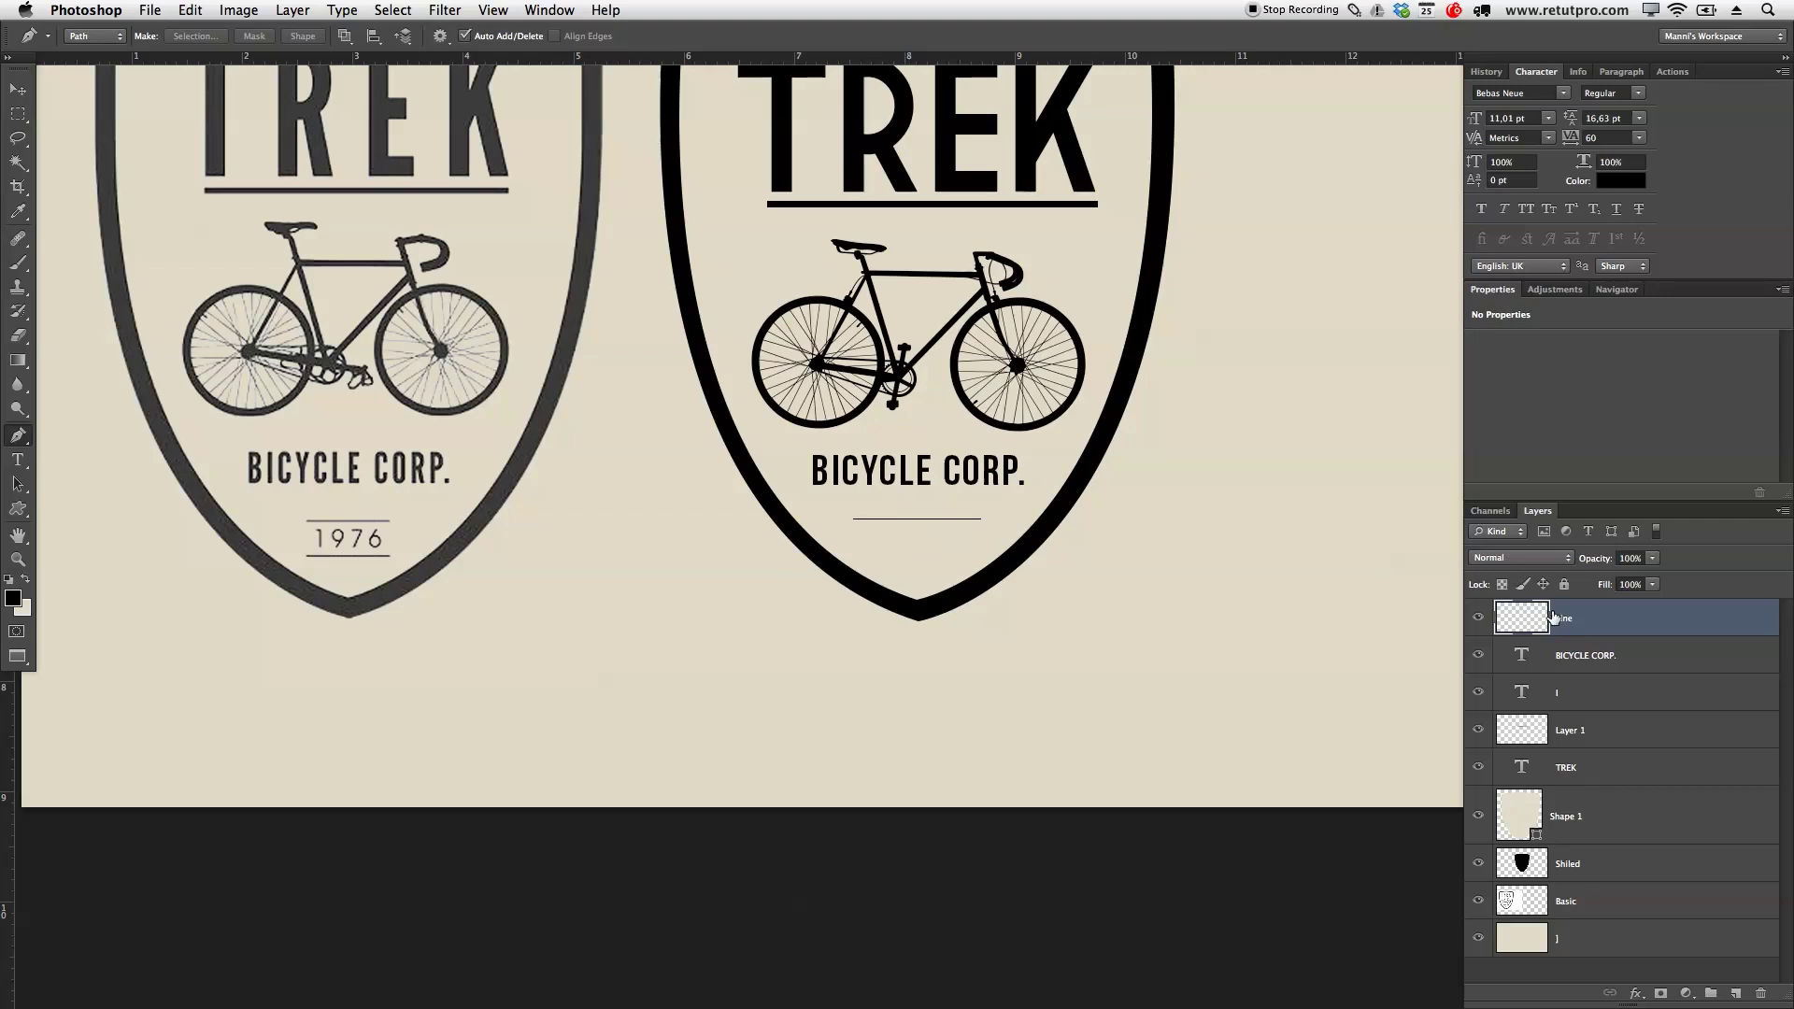
Duplicate the Line layer and shift the copy straight down level with the lower line of the original date
key(super+j)
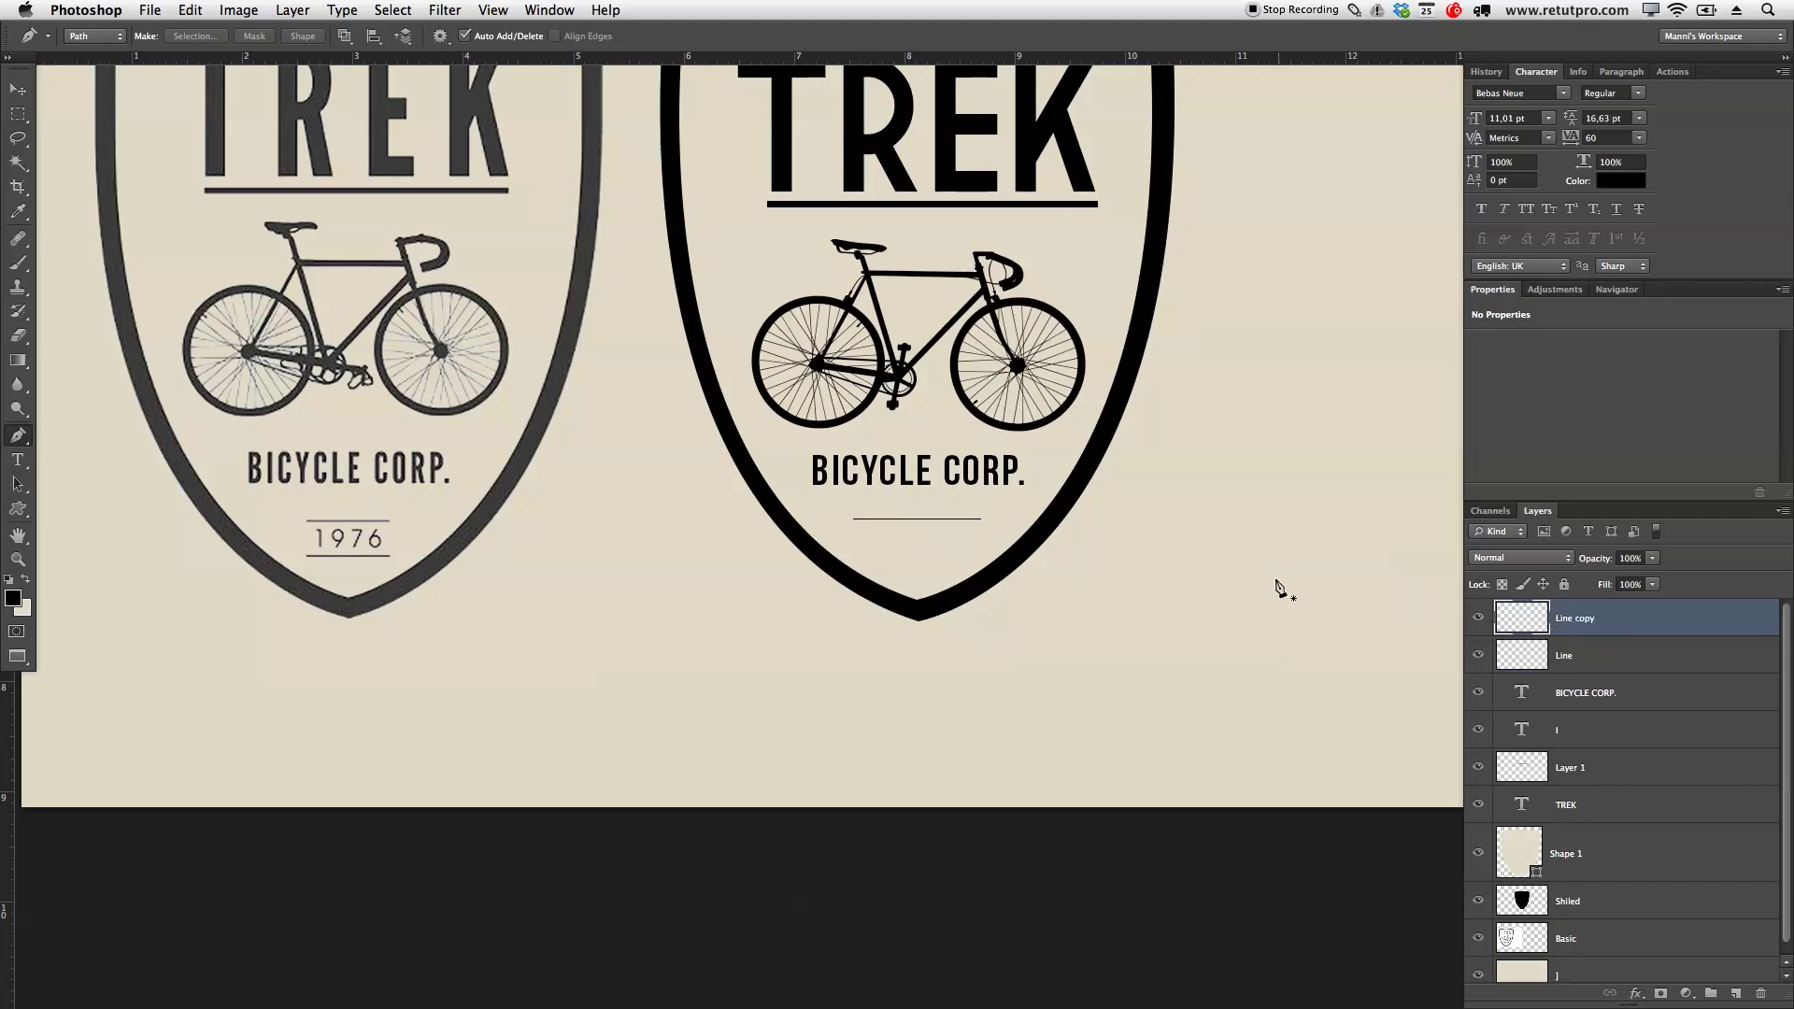
key(v)
drag(967, 523, 1005, 561)
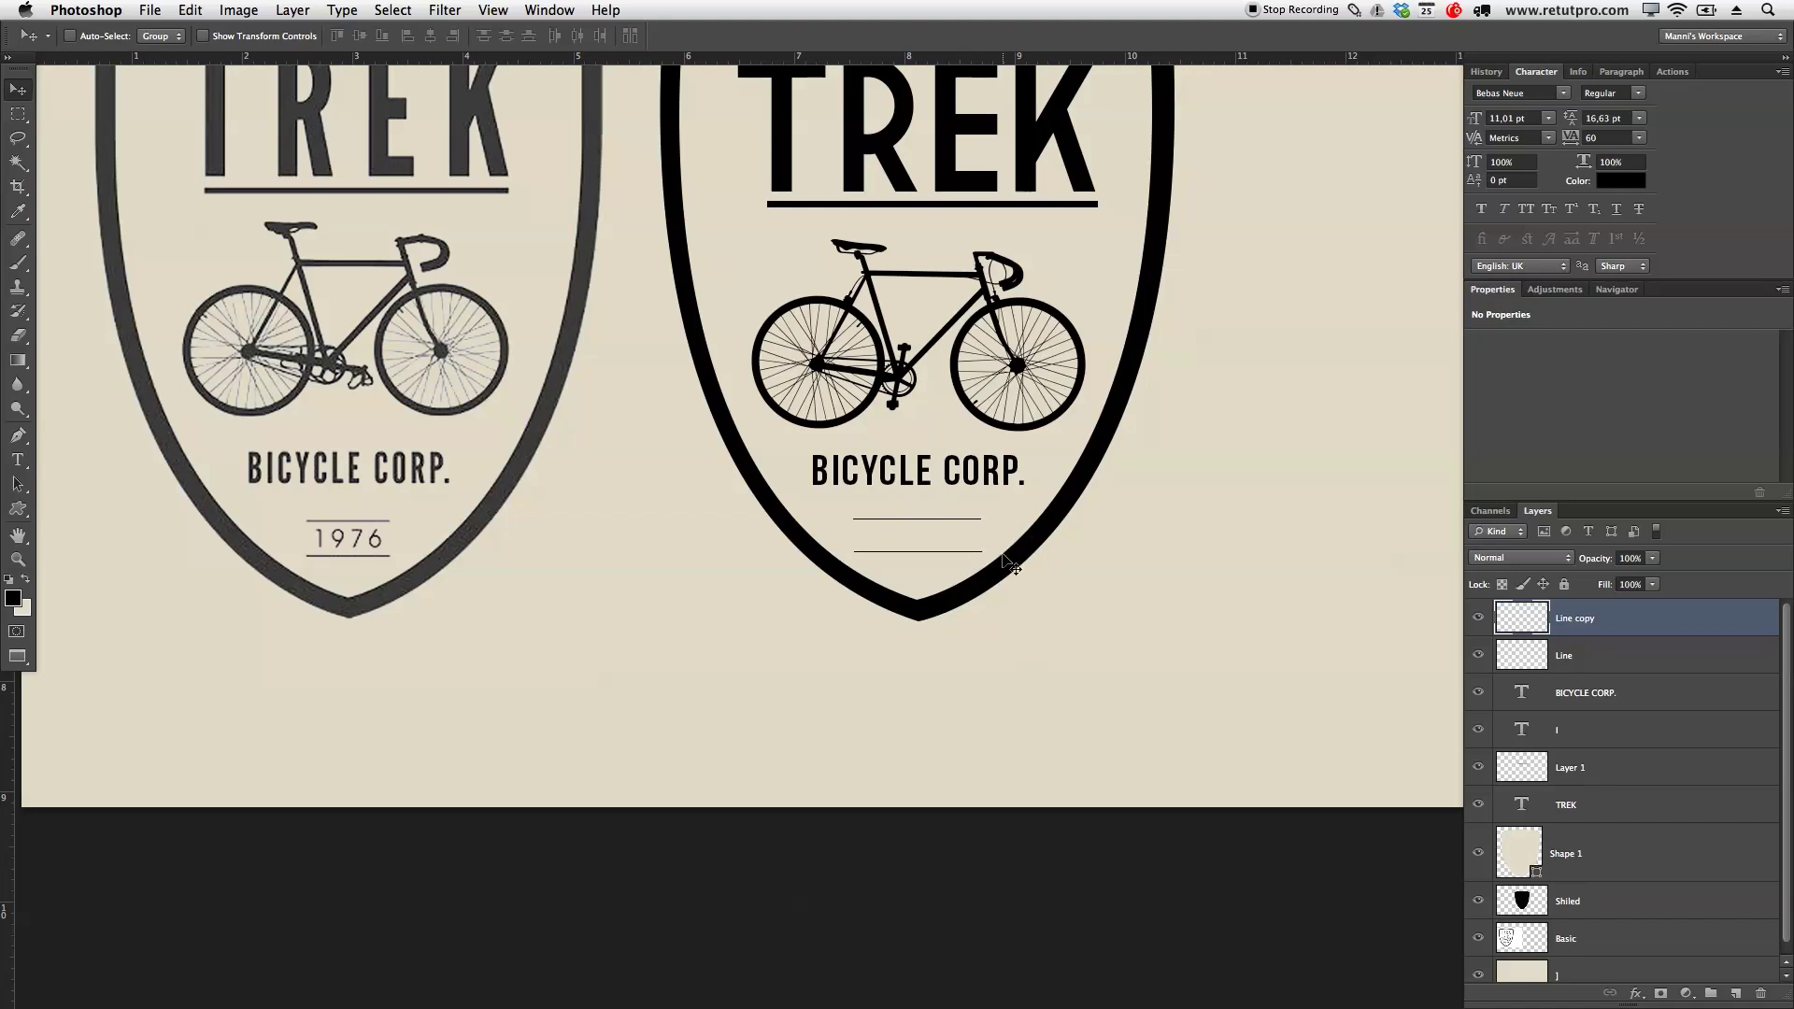
key(Down)
key(Down)
key(Down)
key(Down)
Add a text box containing 1860 on the empty background below the two shields
key(t)
drag(530, 652, 752, 708)
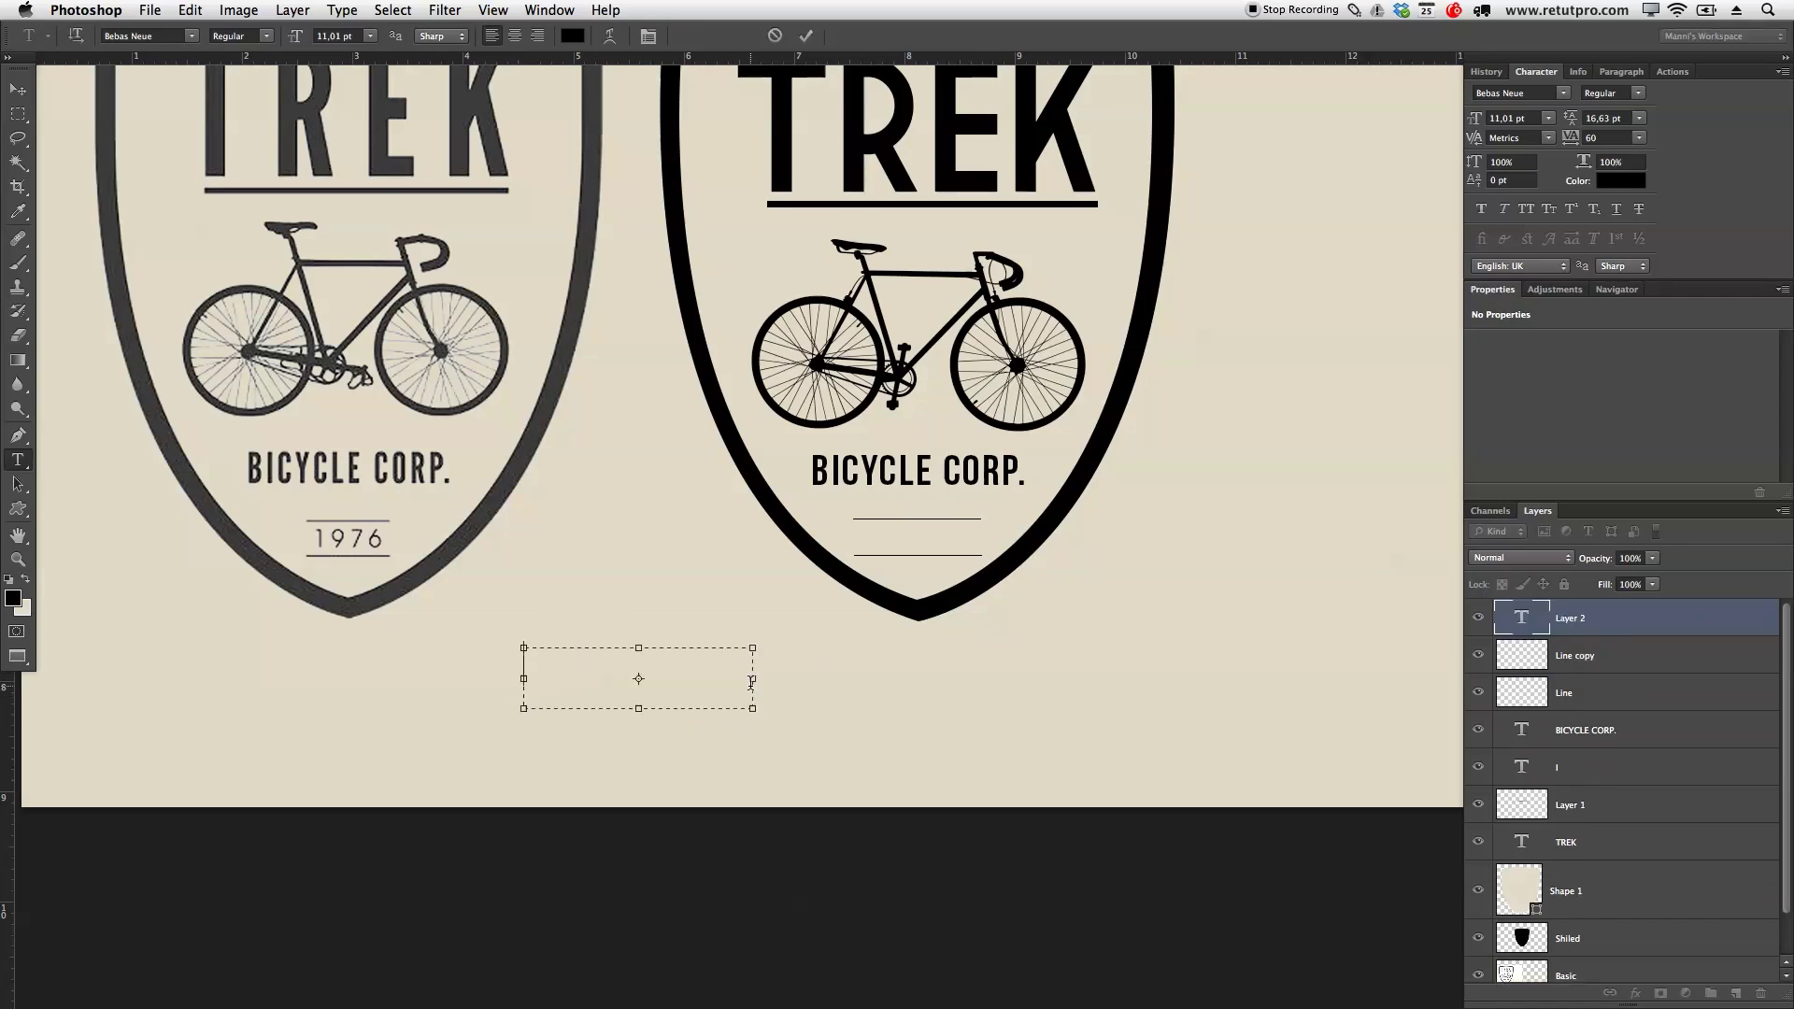
text(1860)
Set the 1860 text in Helvetica Neue with the Light style
key(super+a)
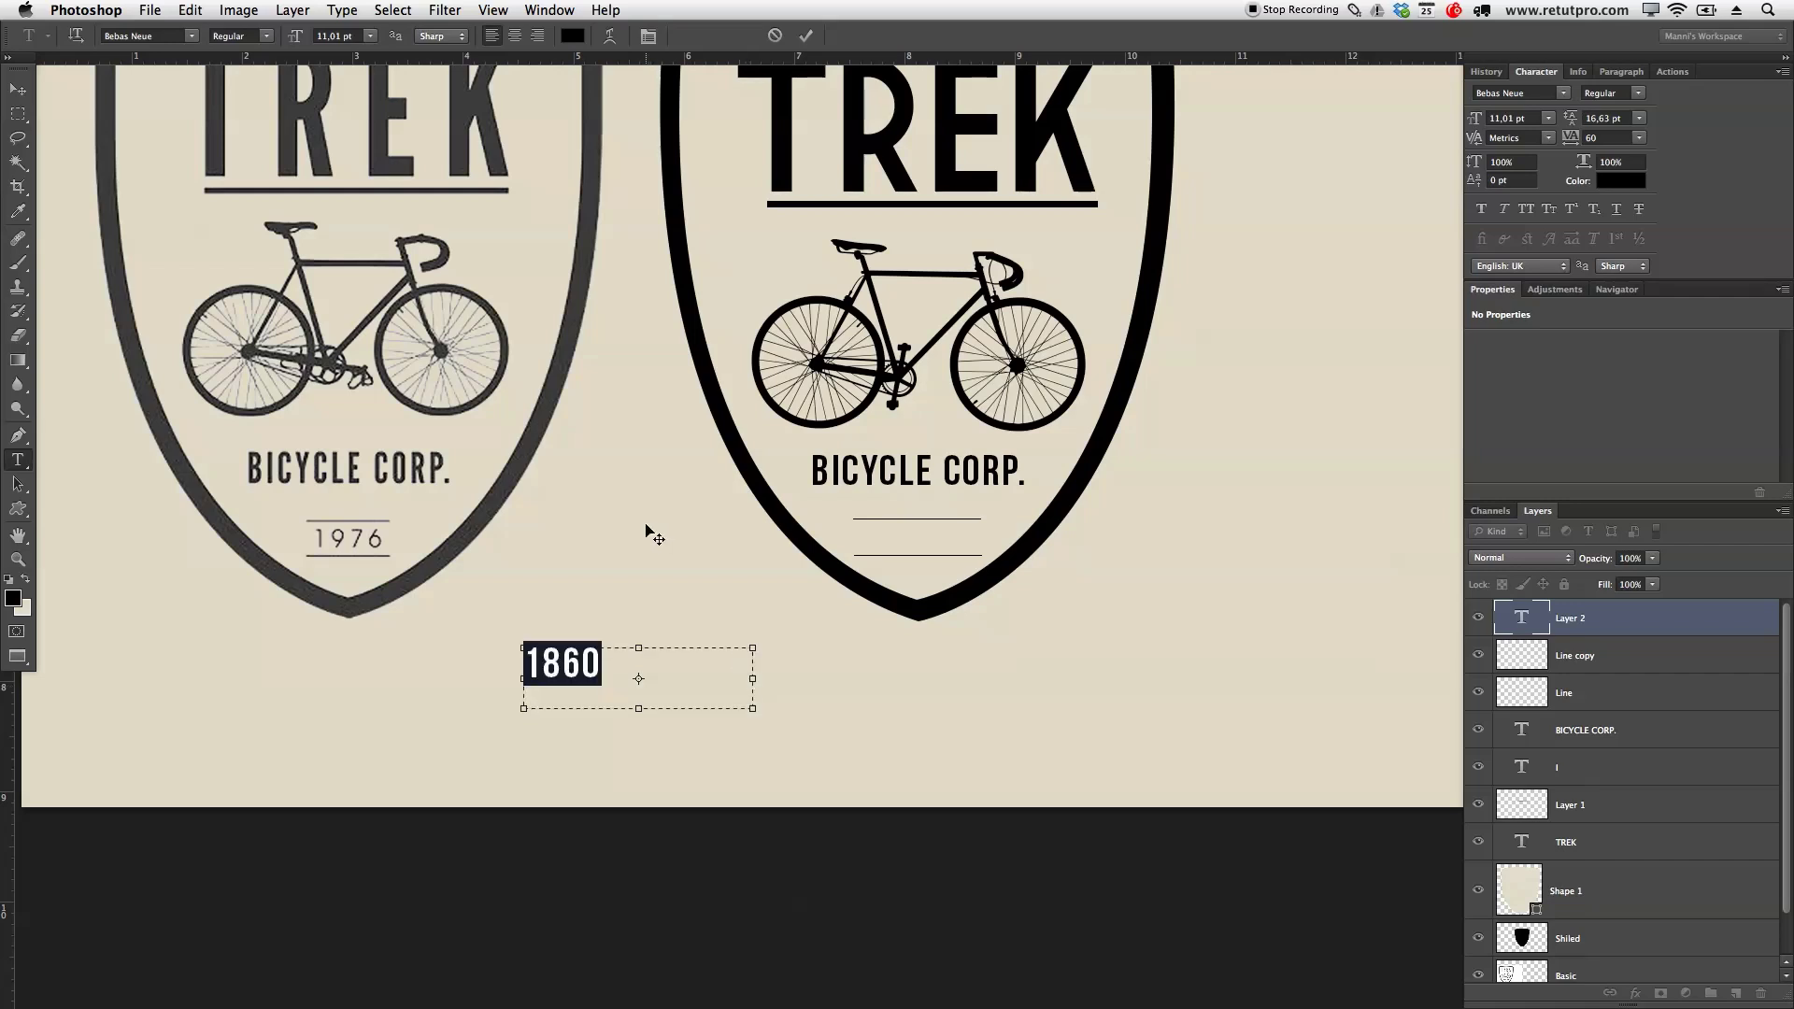
click(187, 35)
scroll(239, 593, up, 10)
scroll(213, 252, down, 20)
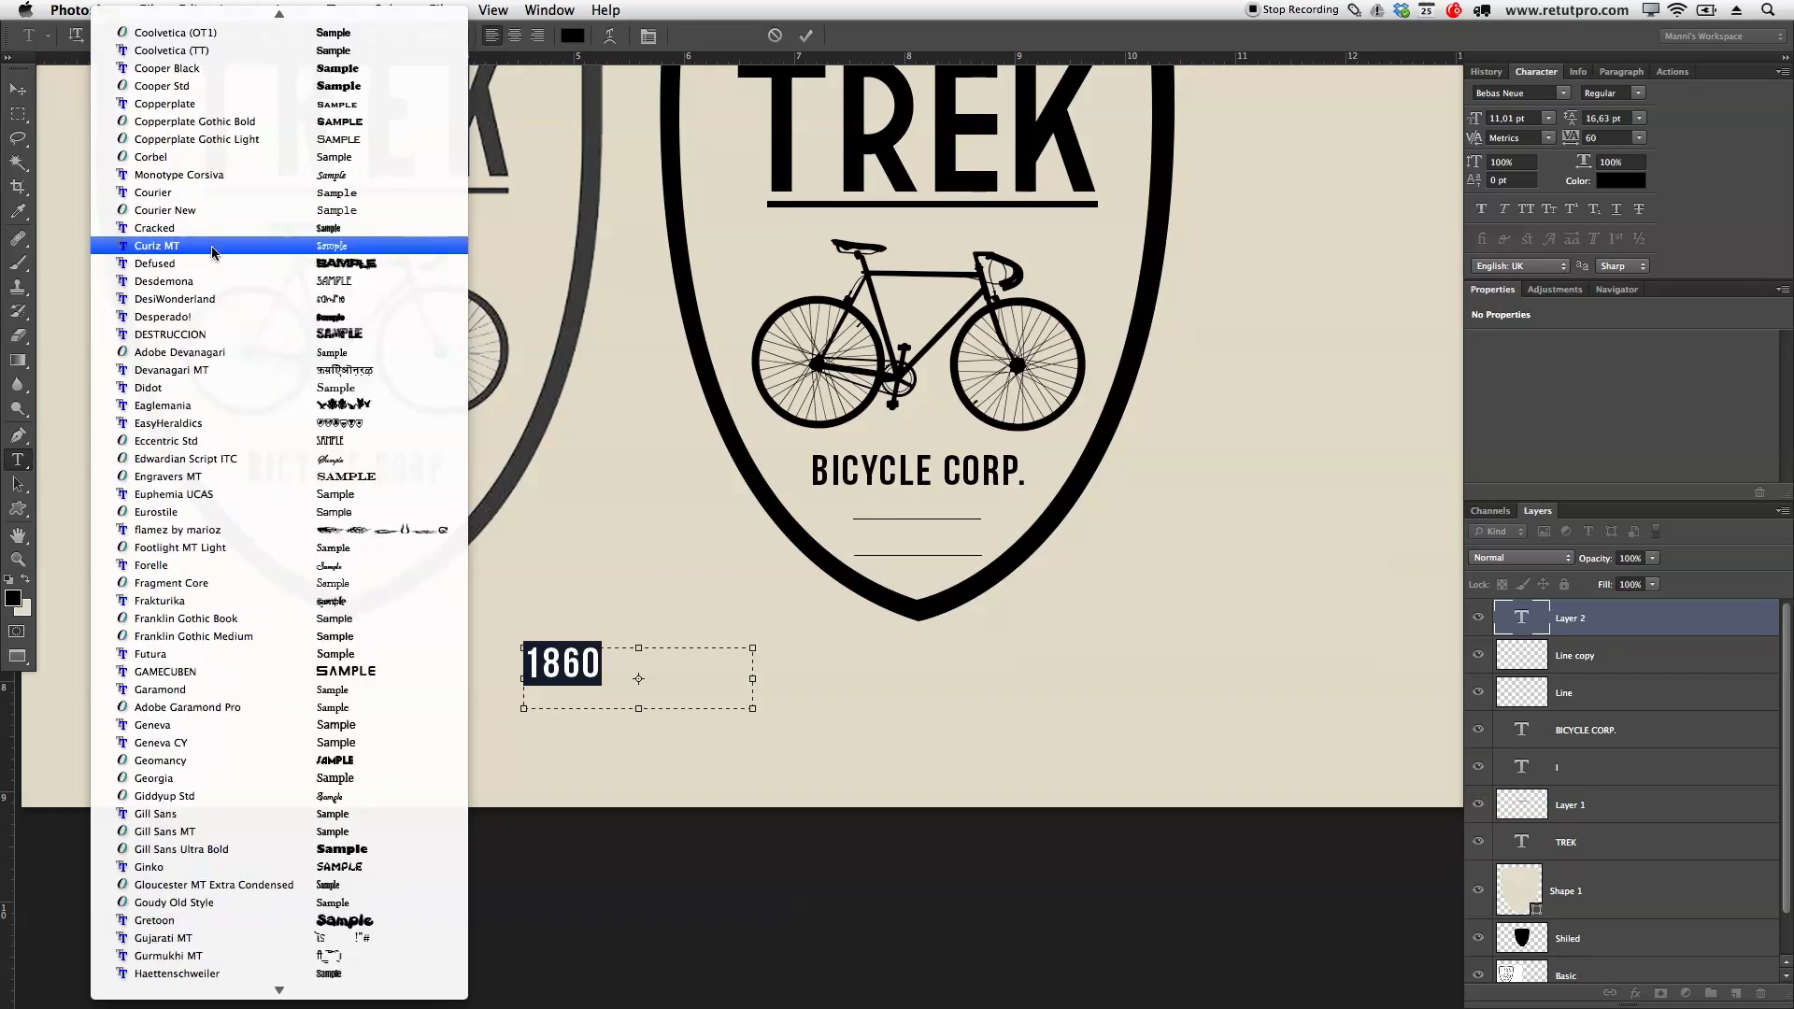
scroll(213, 252, down, 6)
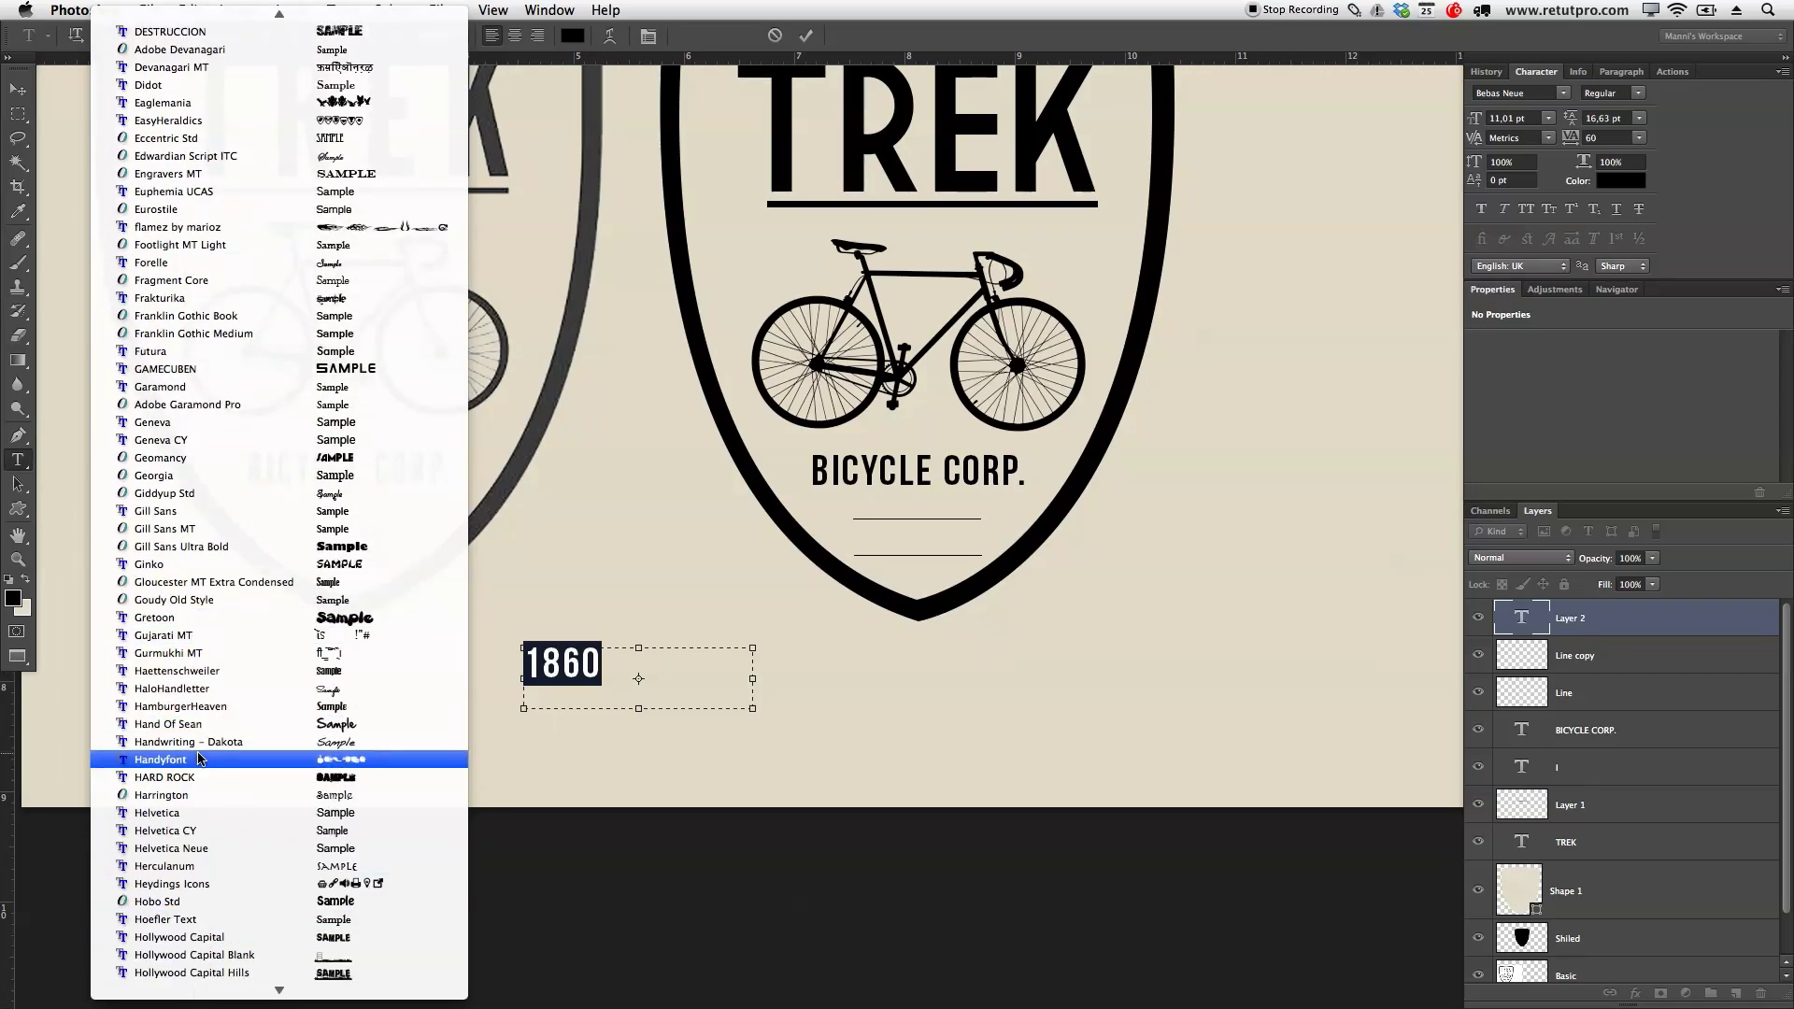
key(Escape)
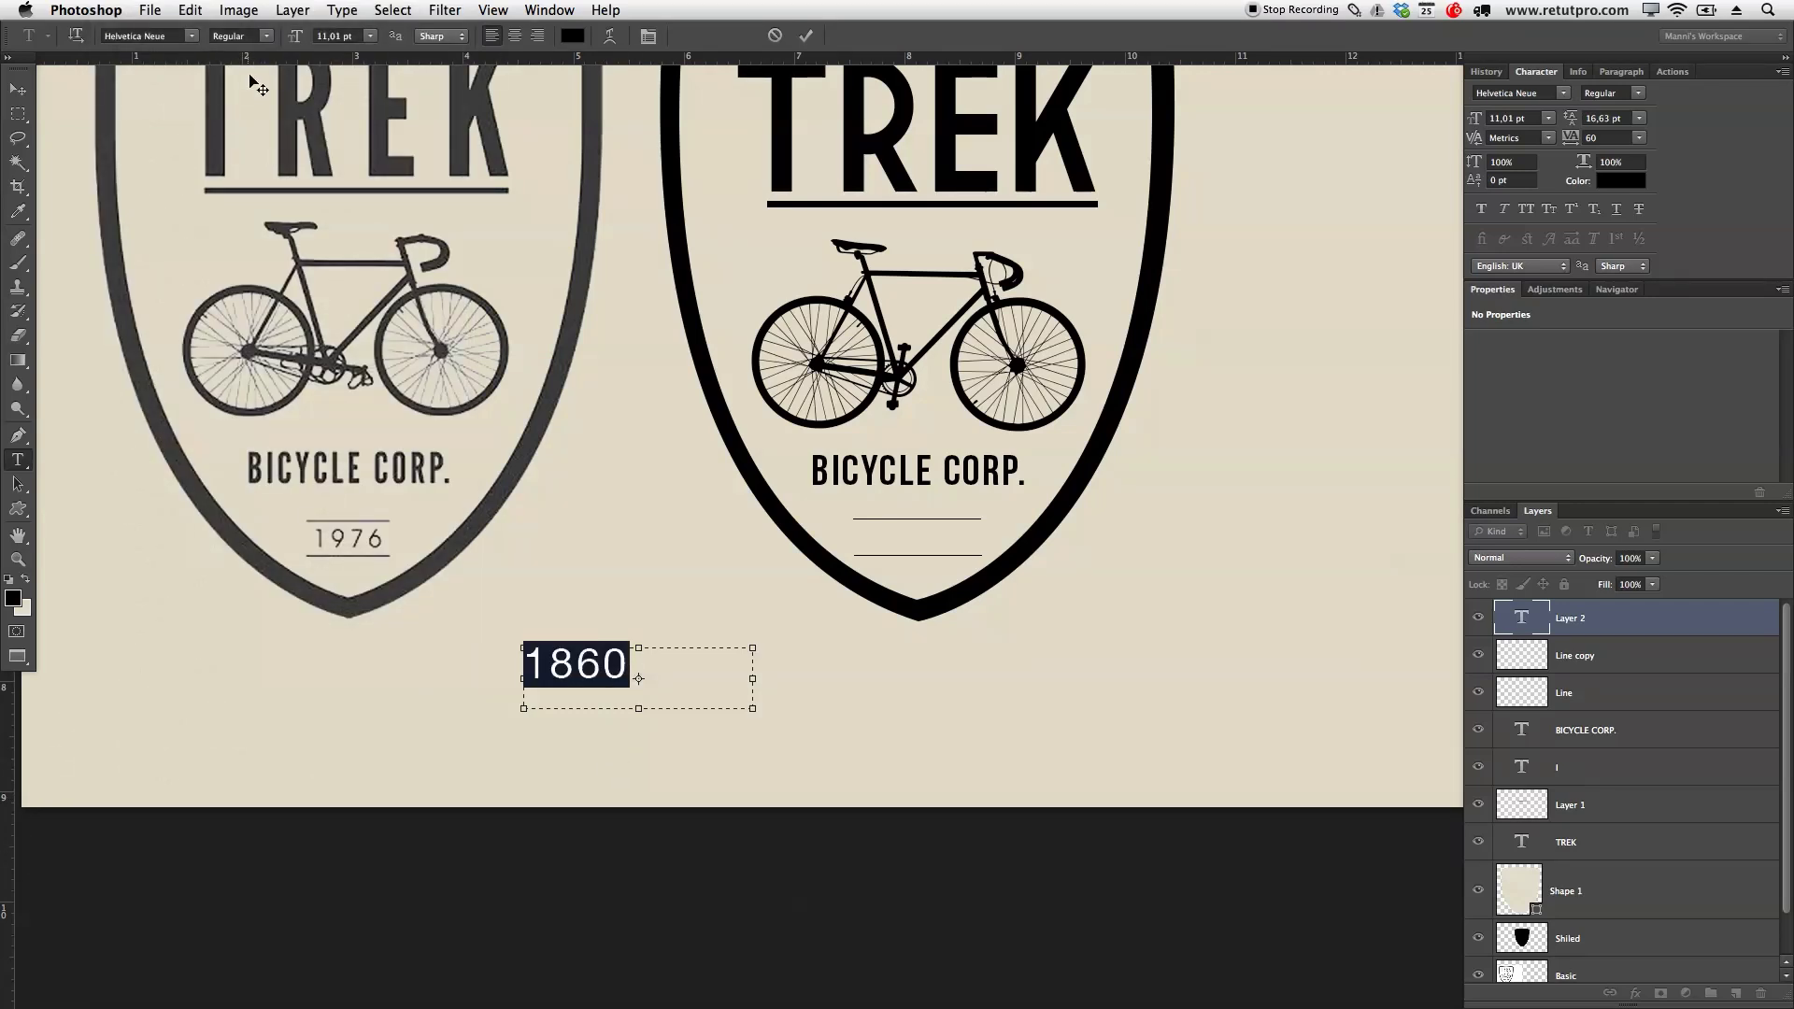
click(245, 36)
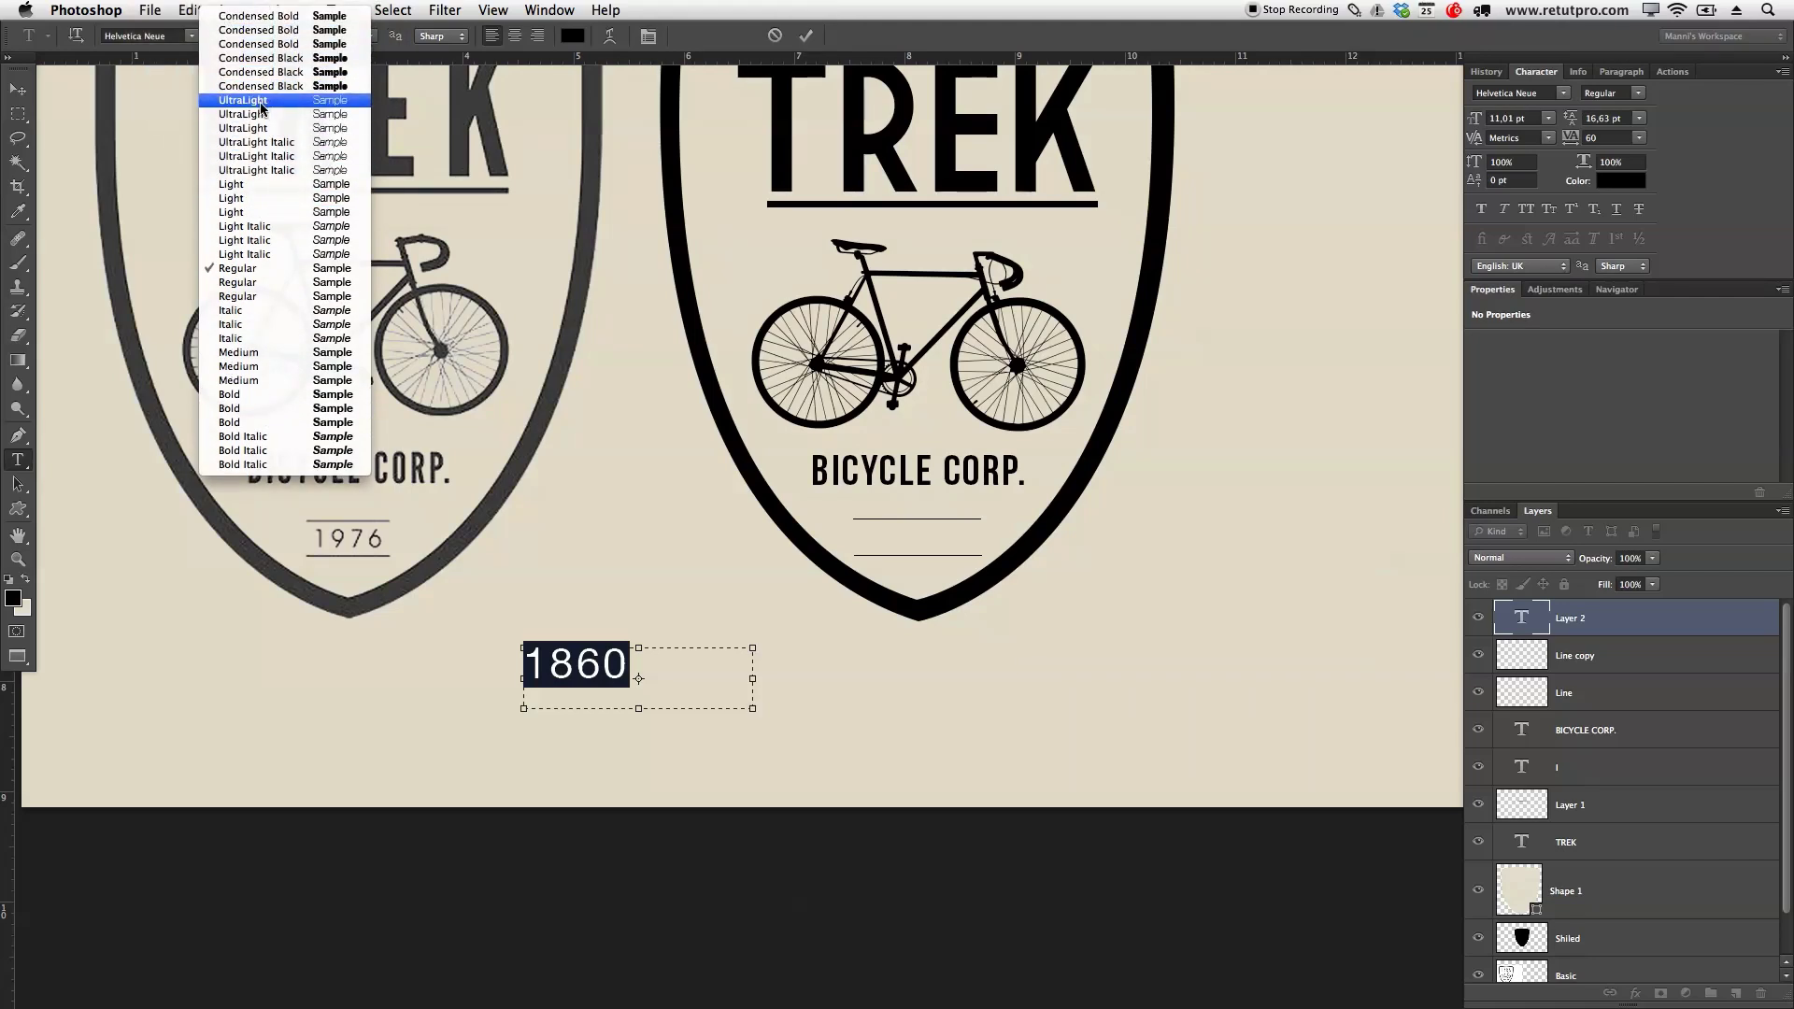
click(268, 191)
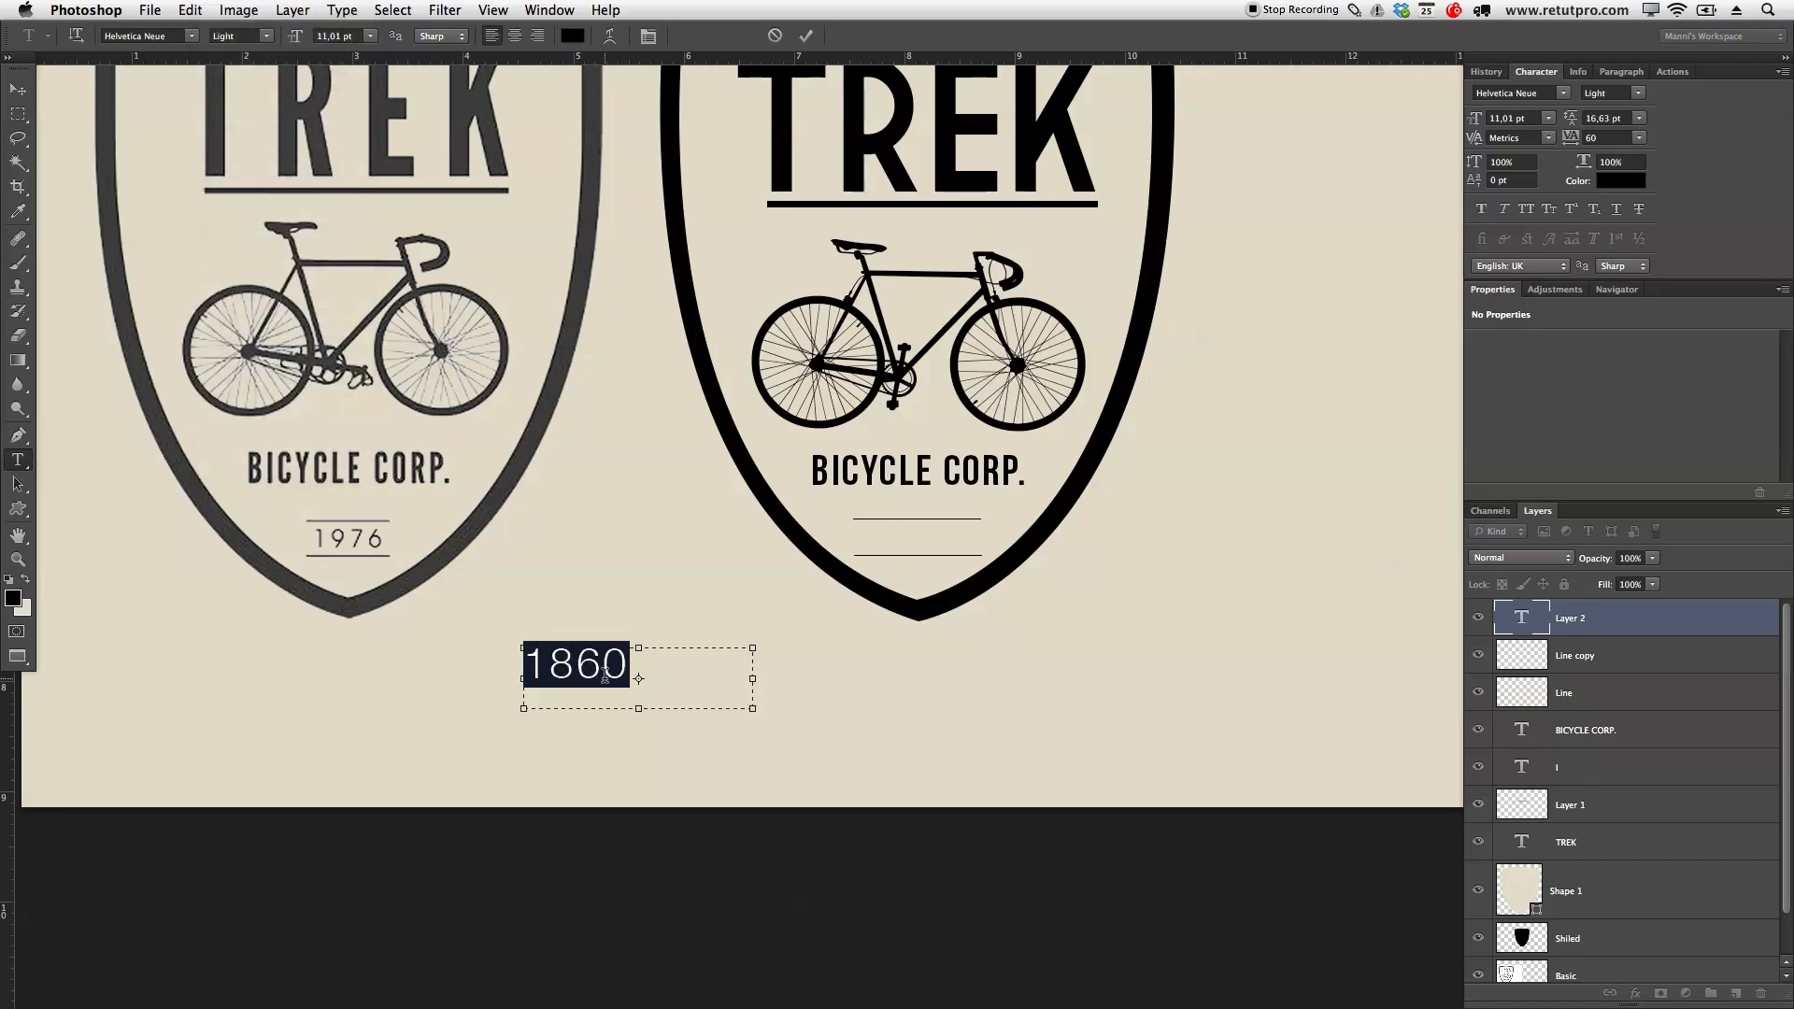
Set the 1860 text's tracking to 100 and its size to 7,01 pt, and commit the text
drag(1572, 138, 1575, 140)
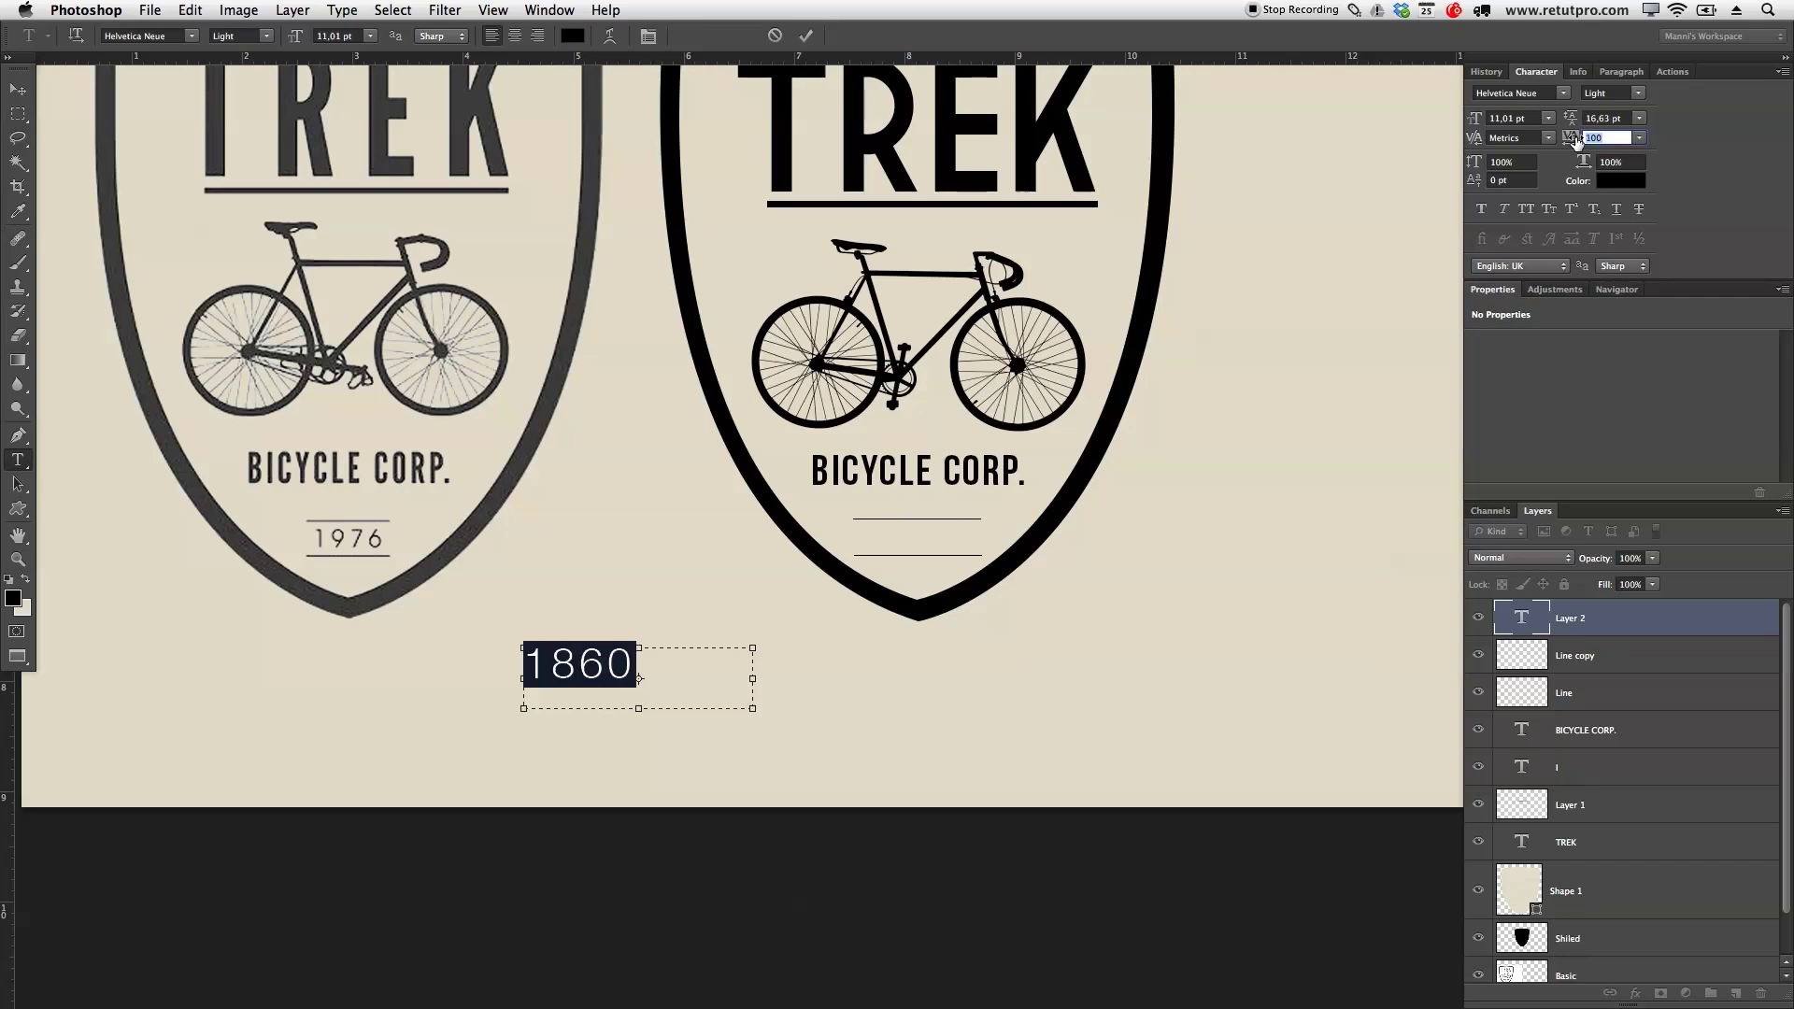
text(40)
key(Return)
double_click(1605, 139)
text(100)
drag(297, 39, 294, 39)
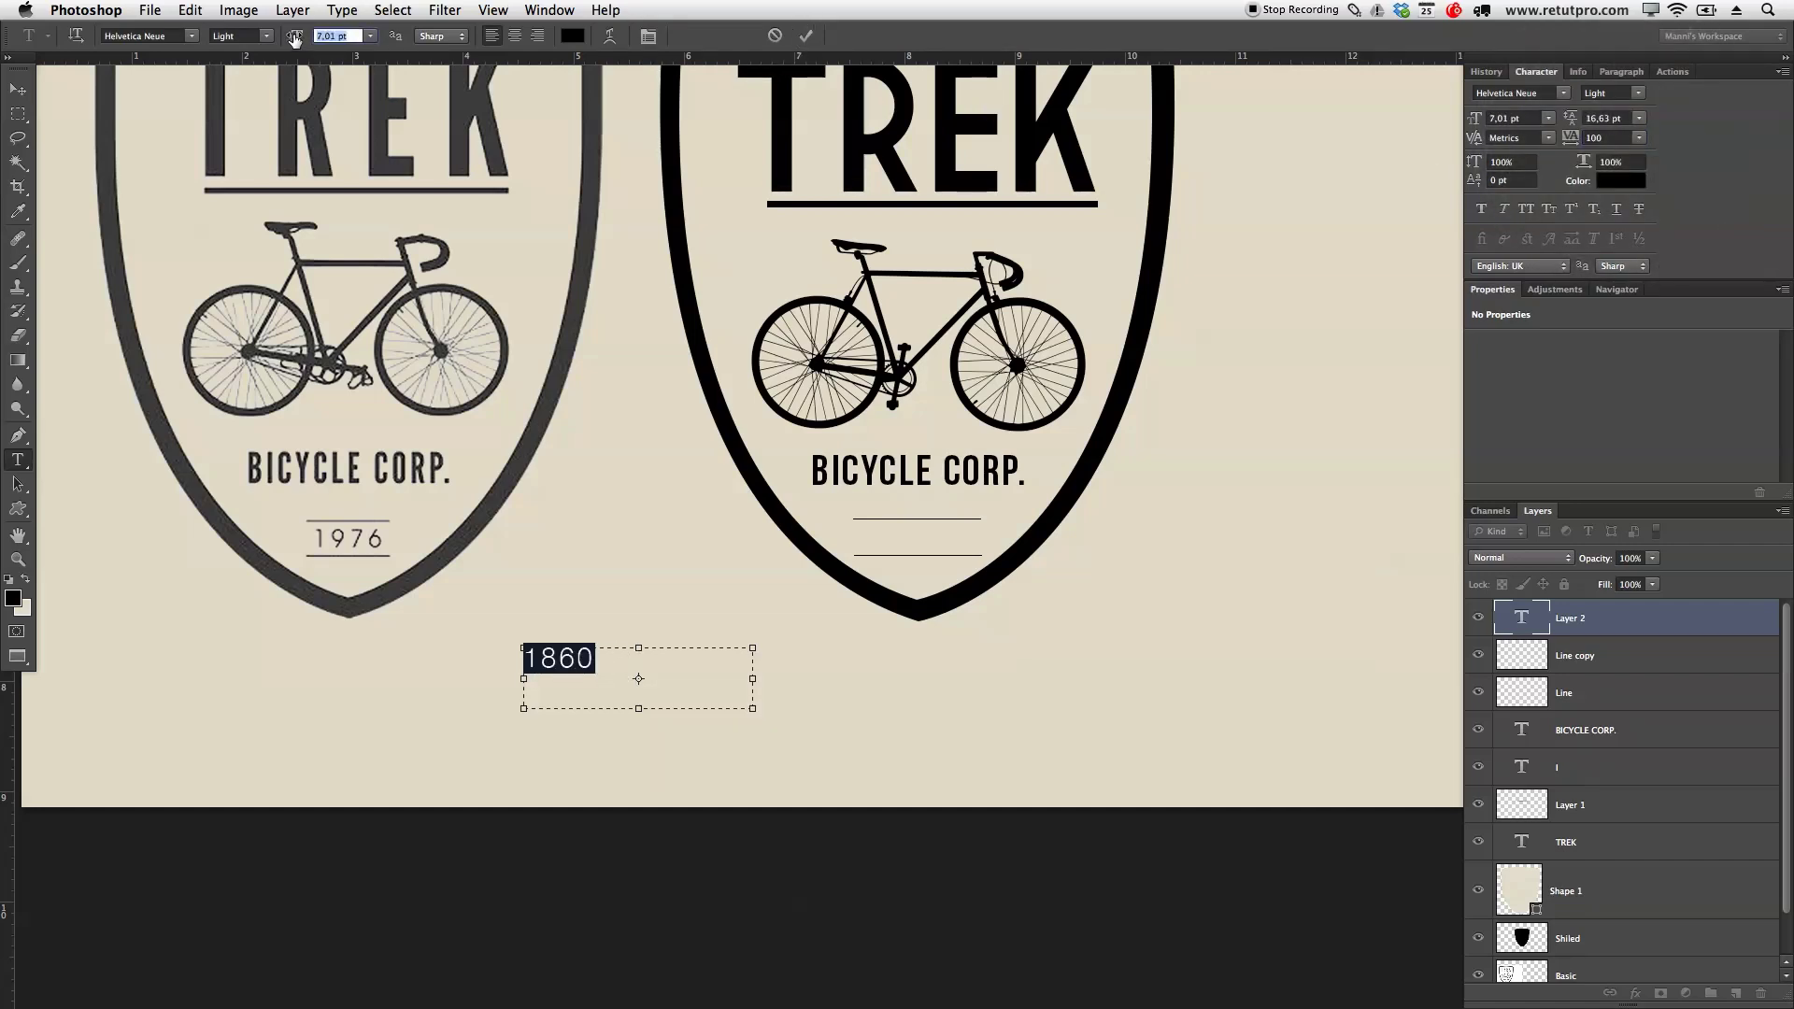
click(805, 36)
Move the 1860 text between the two thin lines in the redrawn shield and nudge it right and down to centre it
key(v)
drag(685, 673, 1033, 547)
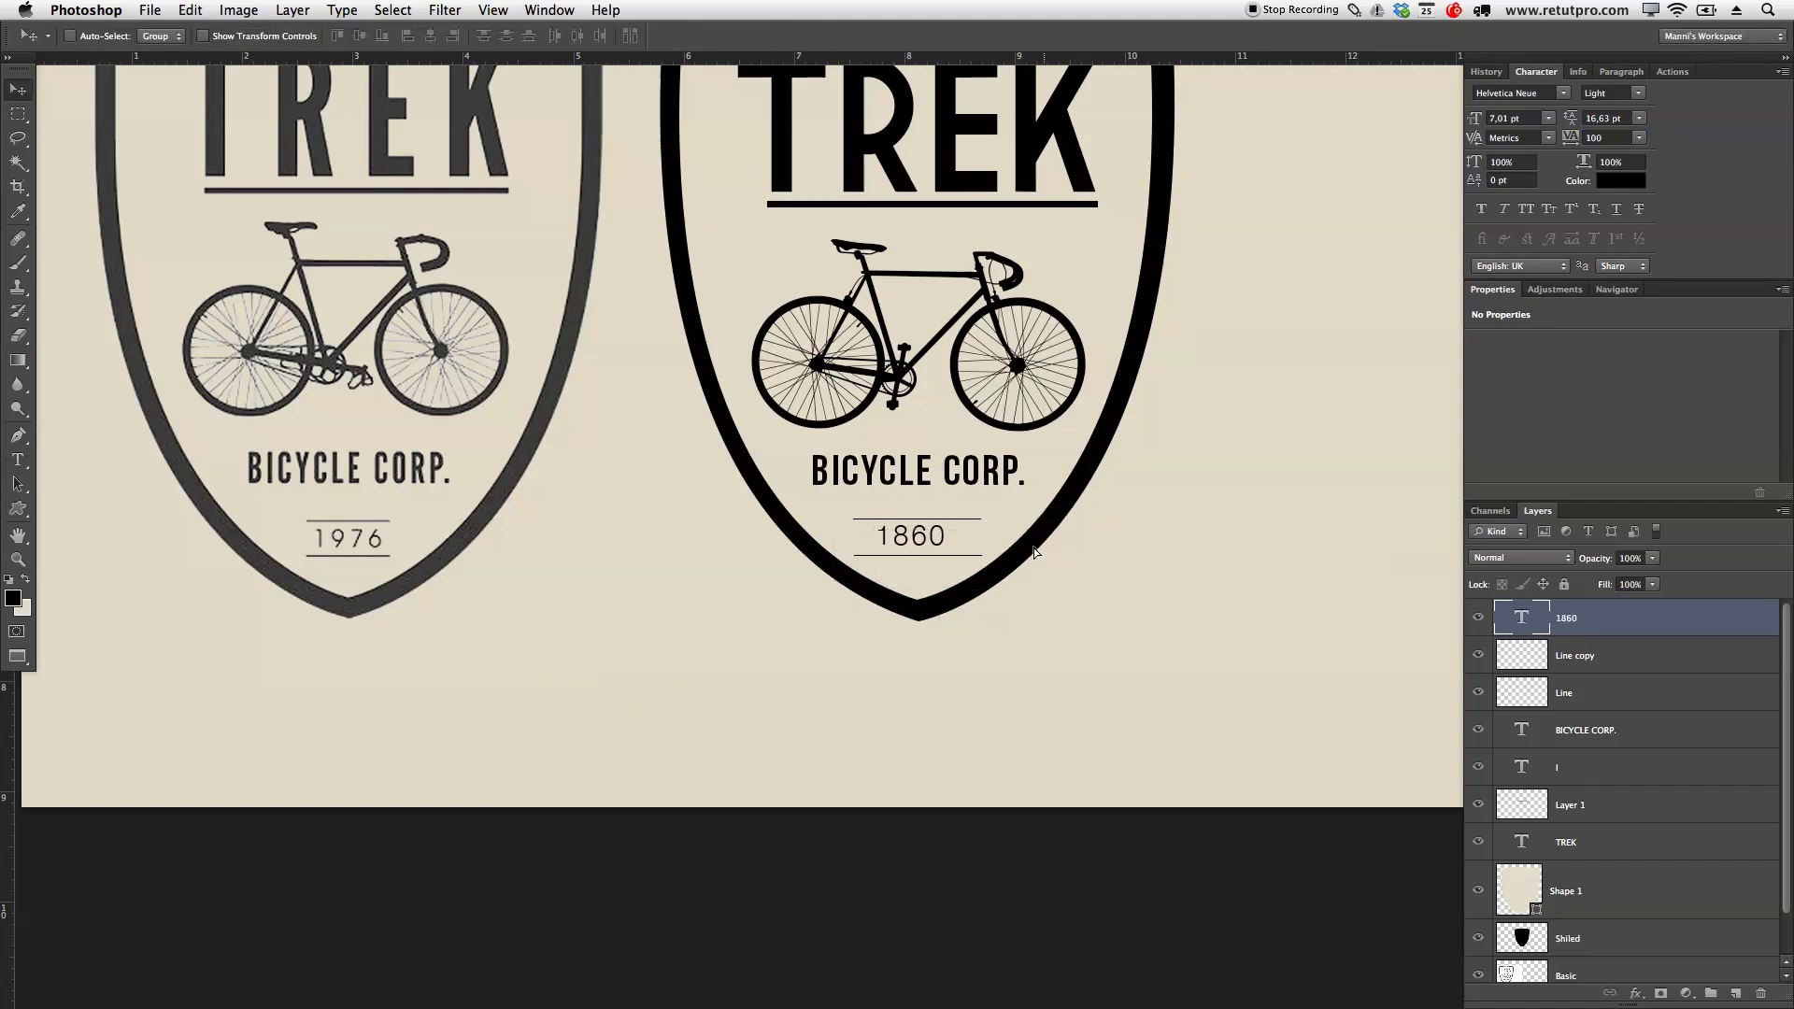
key(Right)
key(Right)
key(Right)
key(Down)
key(Down)
key(Right)
key(Down)
Trim the left ends of both date lines up to the start of 1860 by deleting a rectangular selection on the Line and Line copy layers
click(1604, 655)
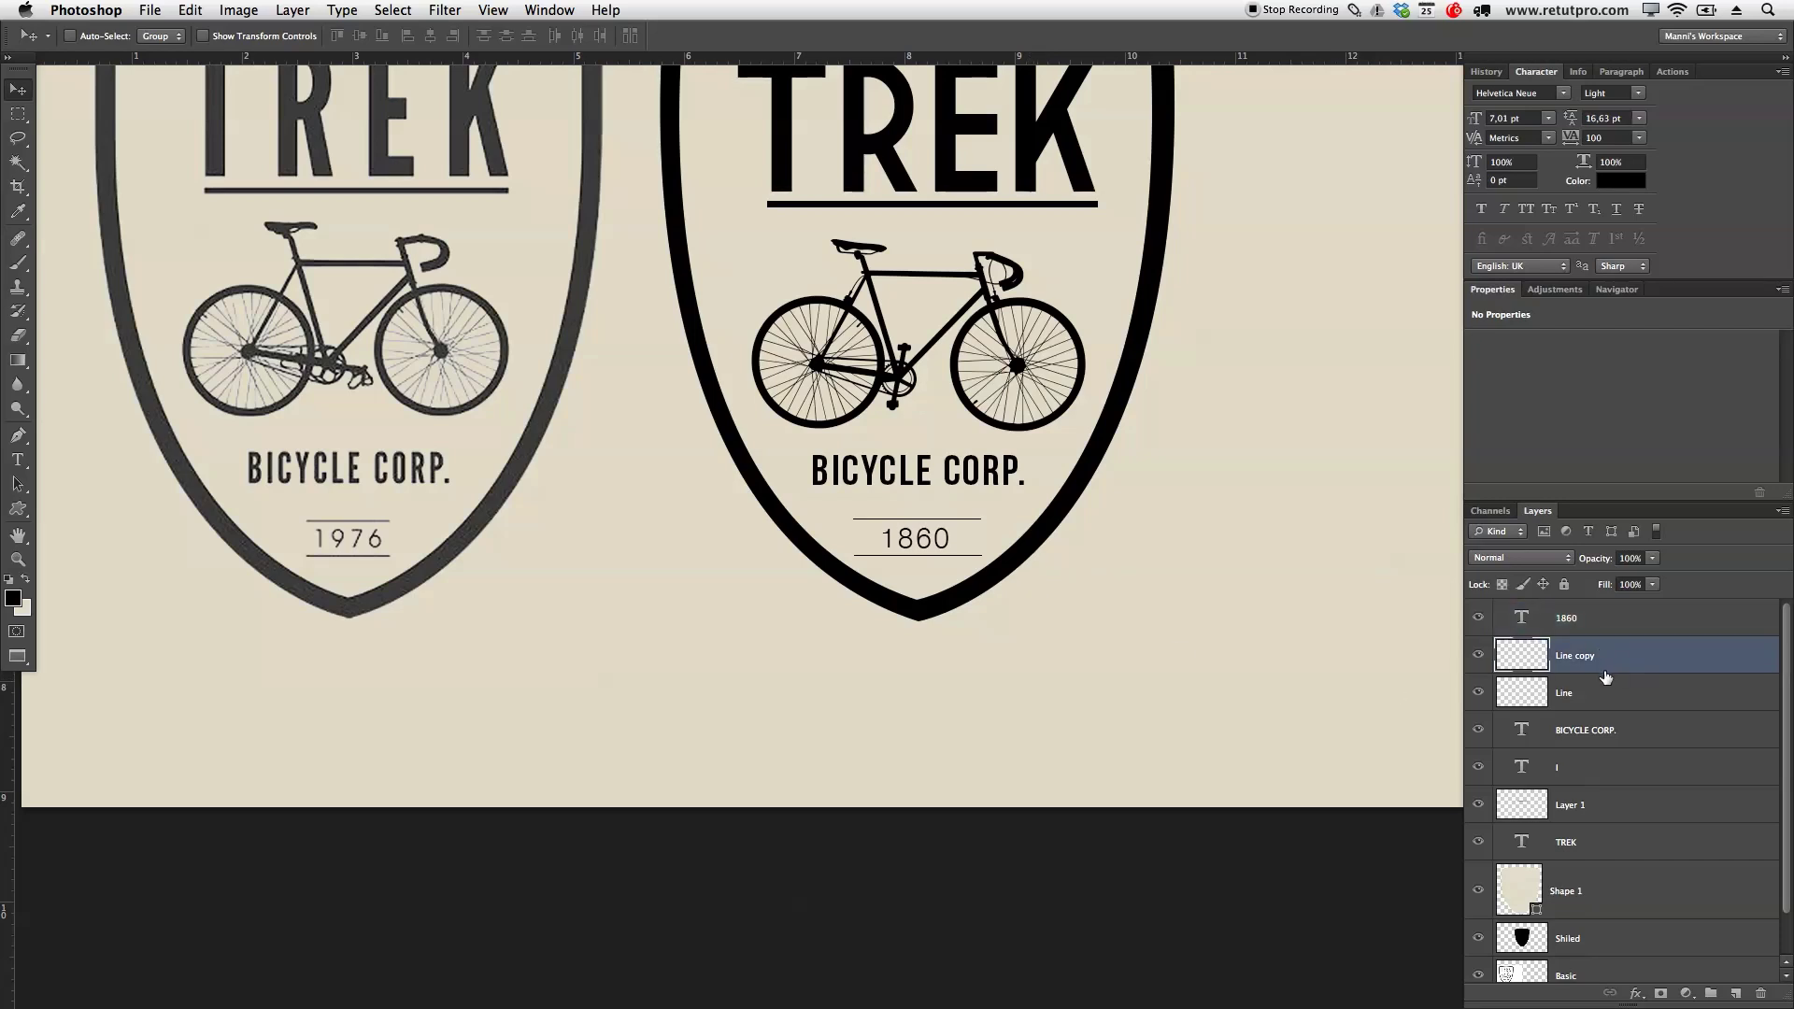
click(1623, 696)
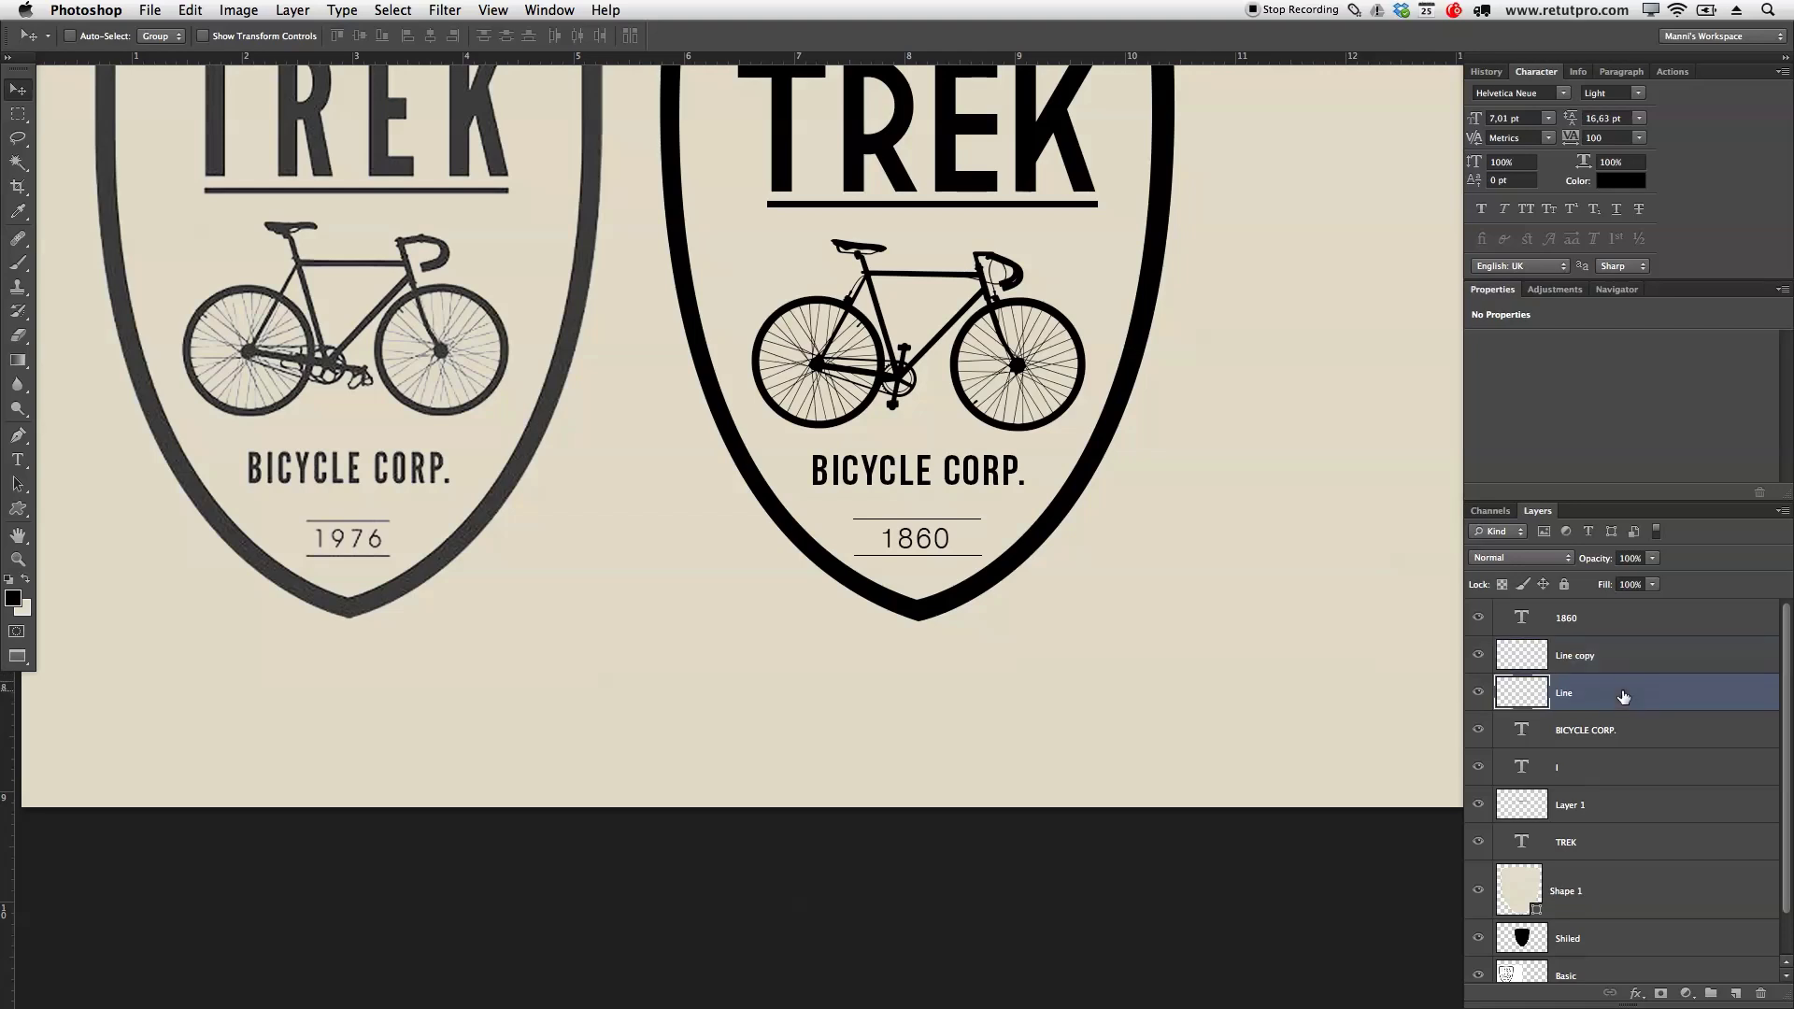
click(1654, 633)
click(1649, 668)
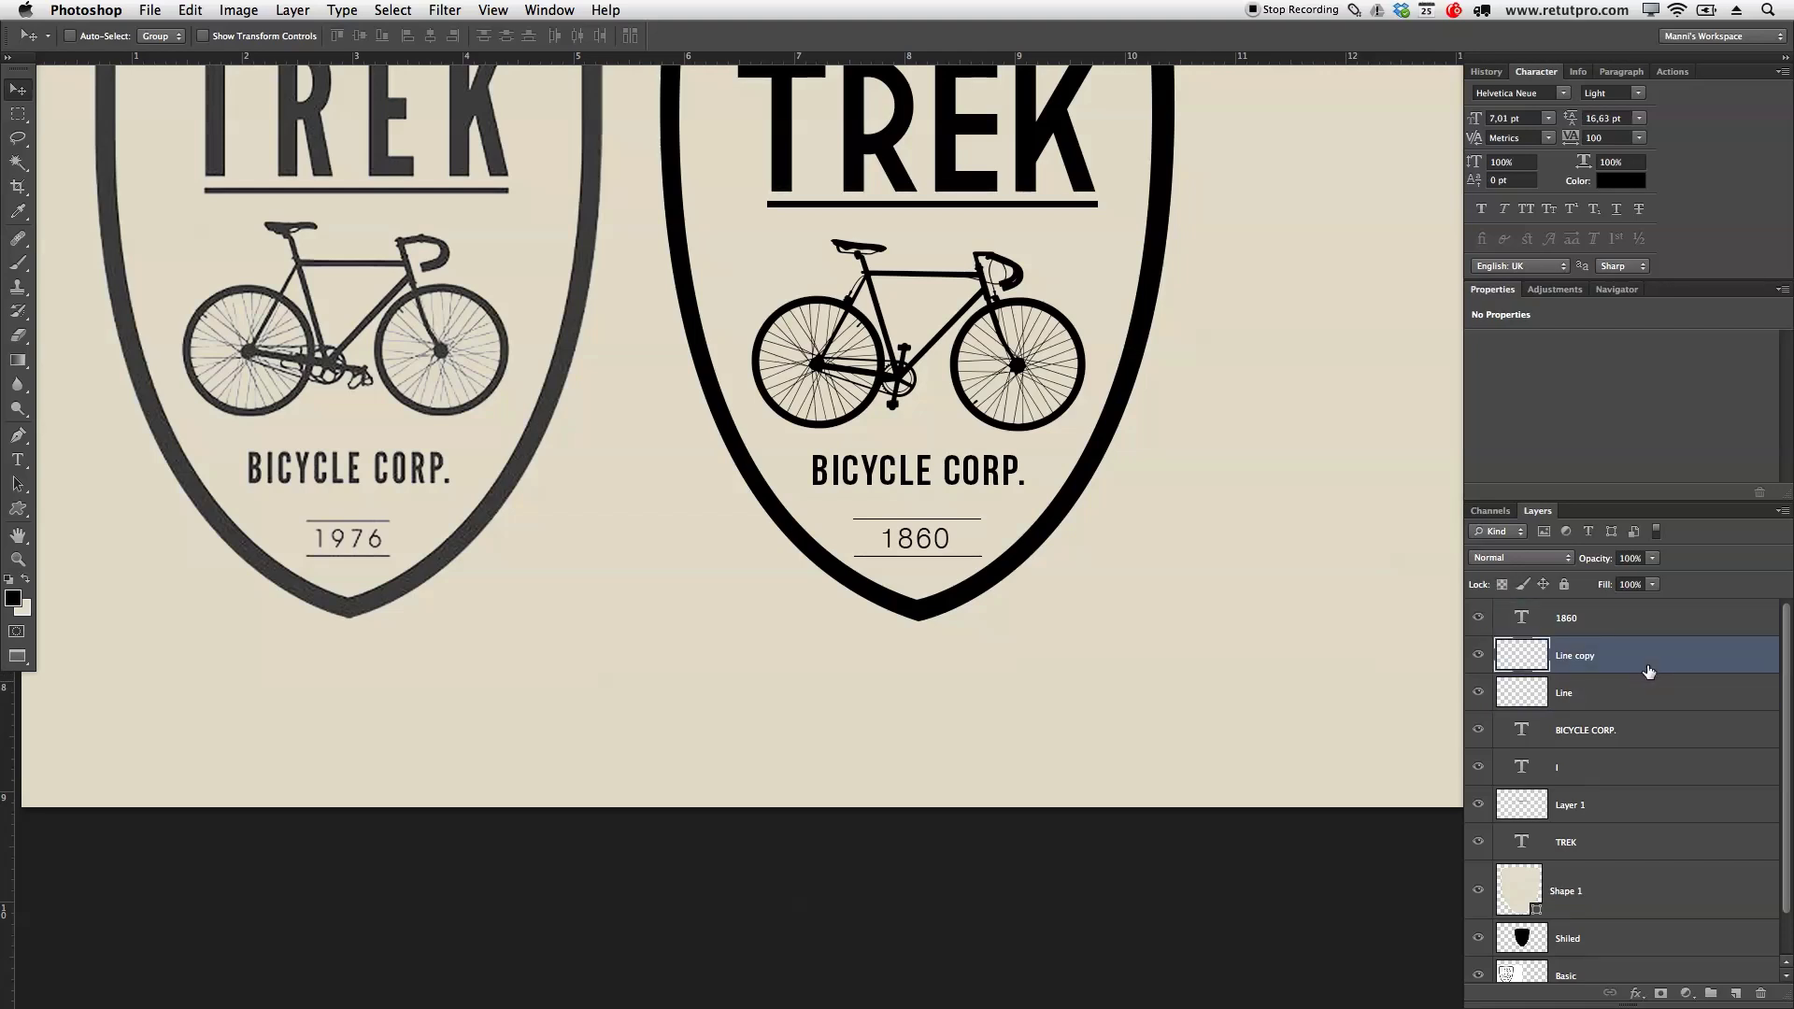
click(1646, 707)
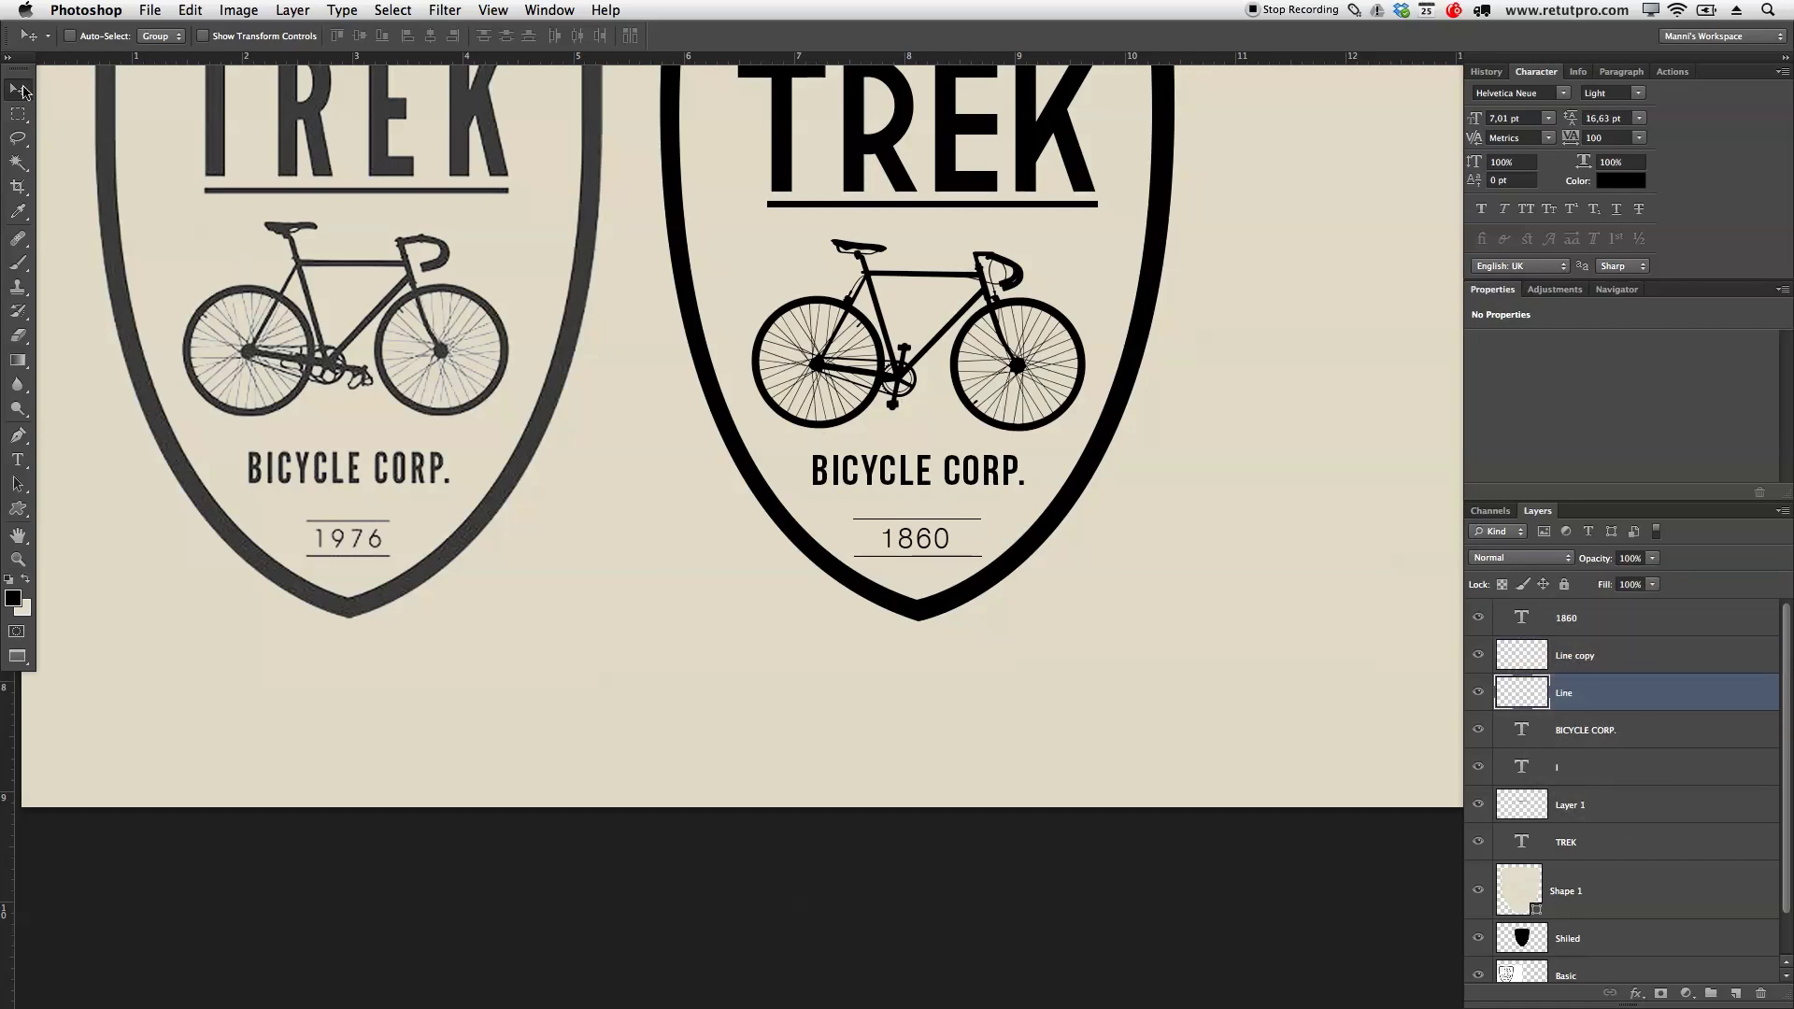
key(m)
drag(830, 500, 878, 579)
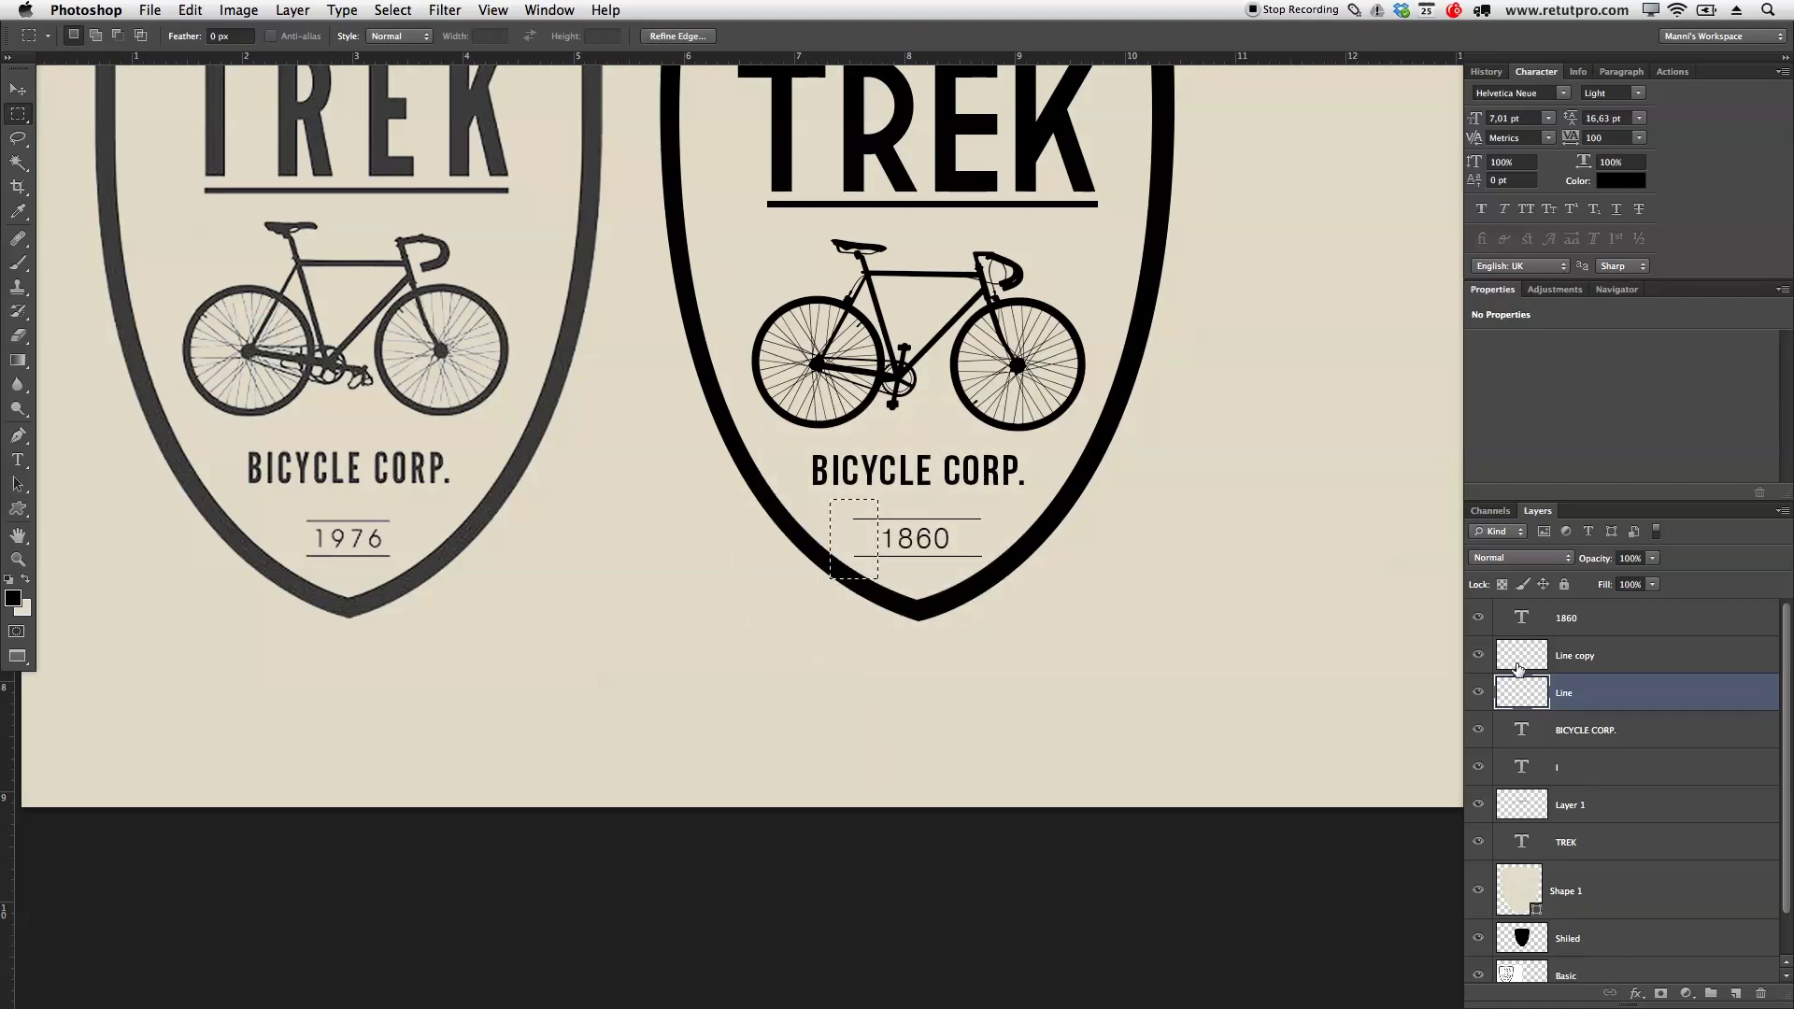
click(1624, 667)
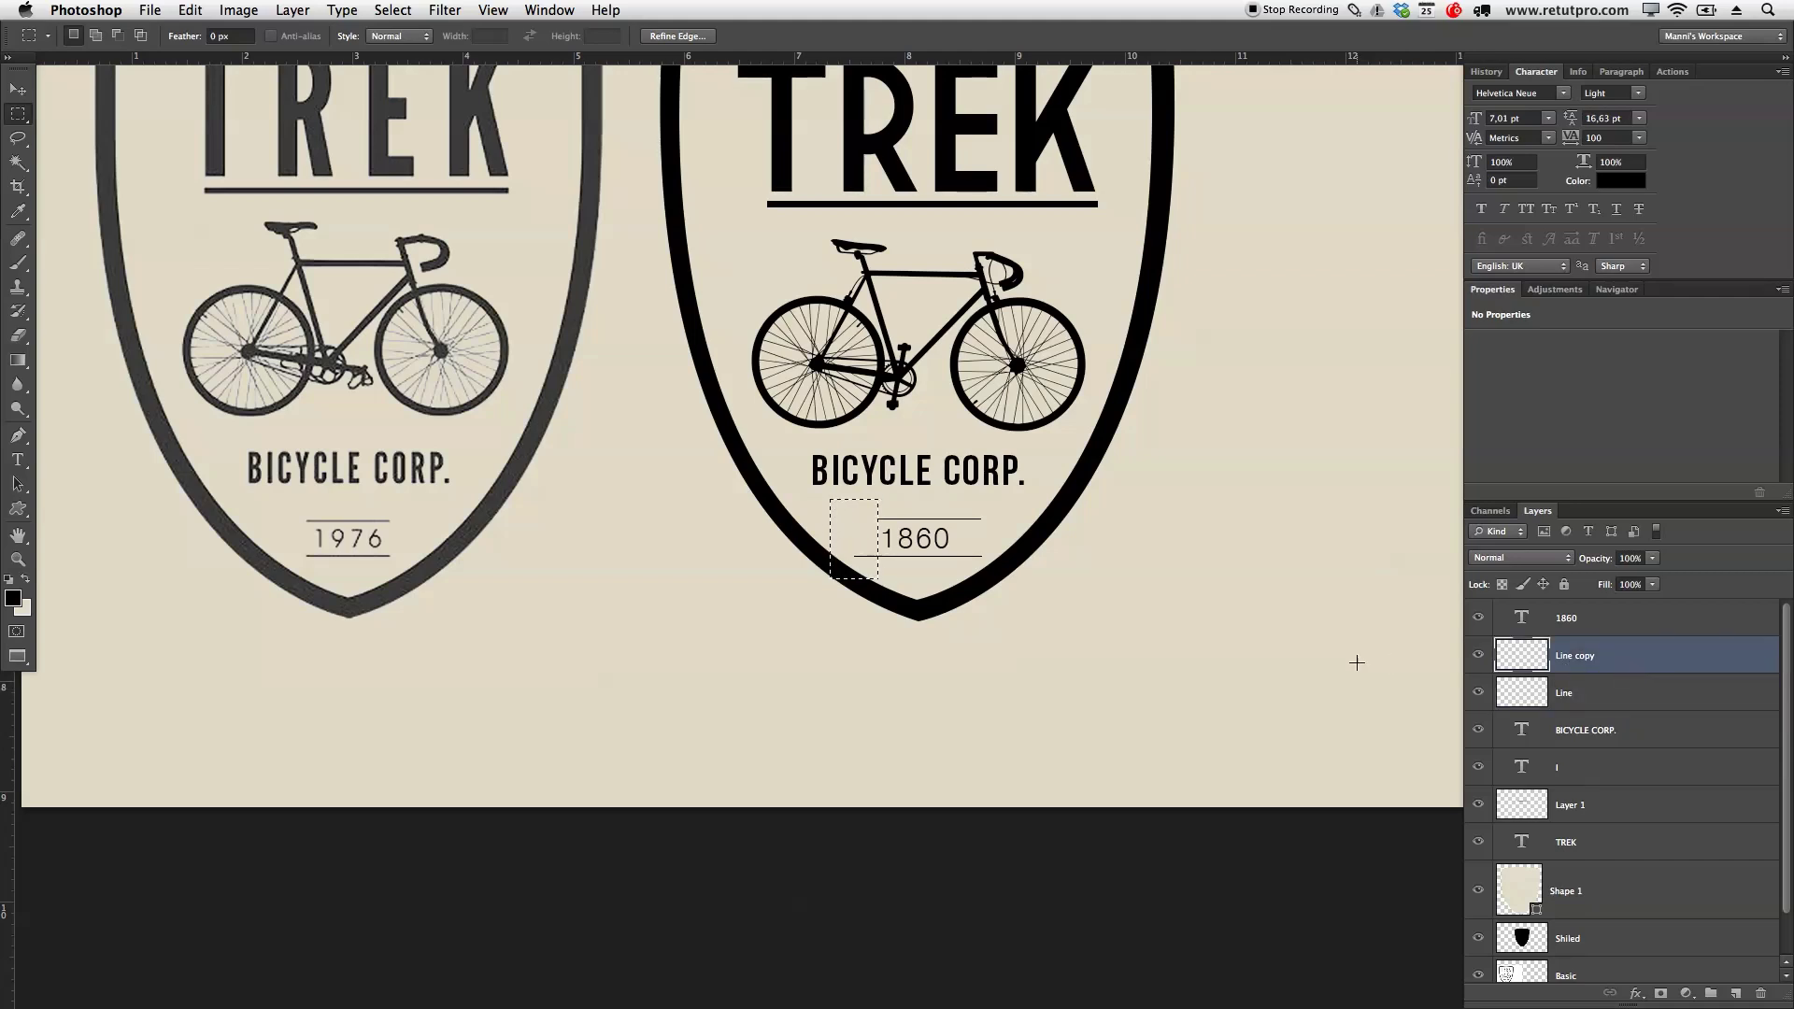
key(Delete)
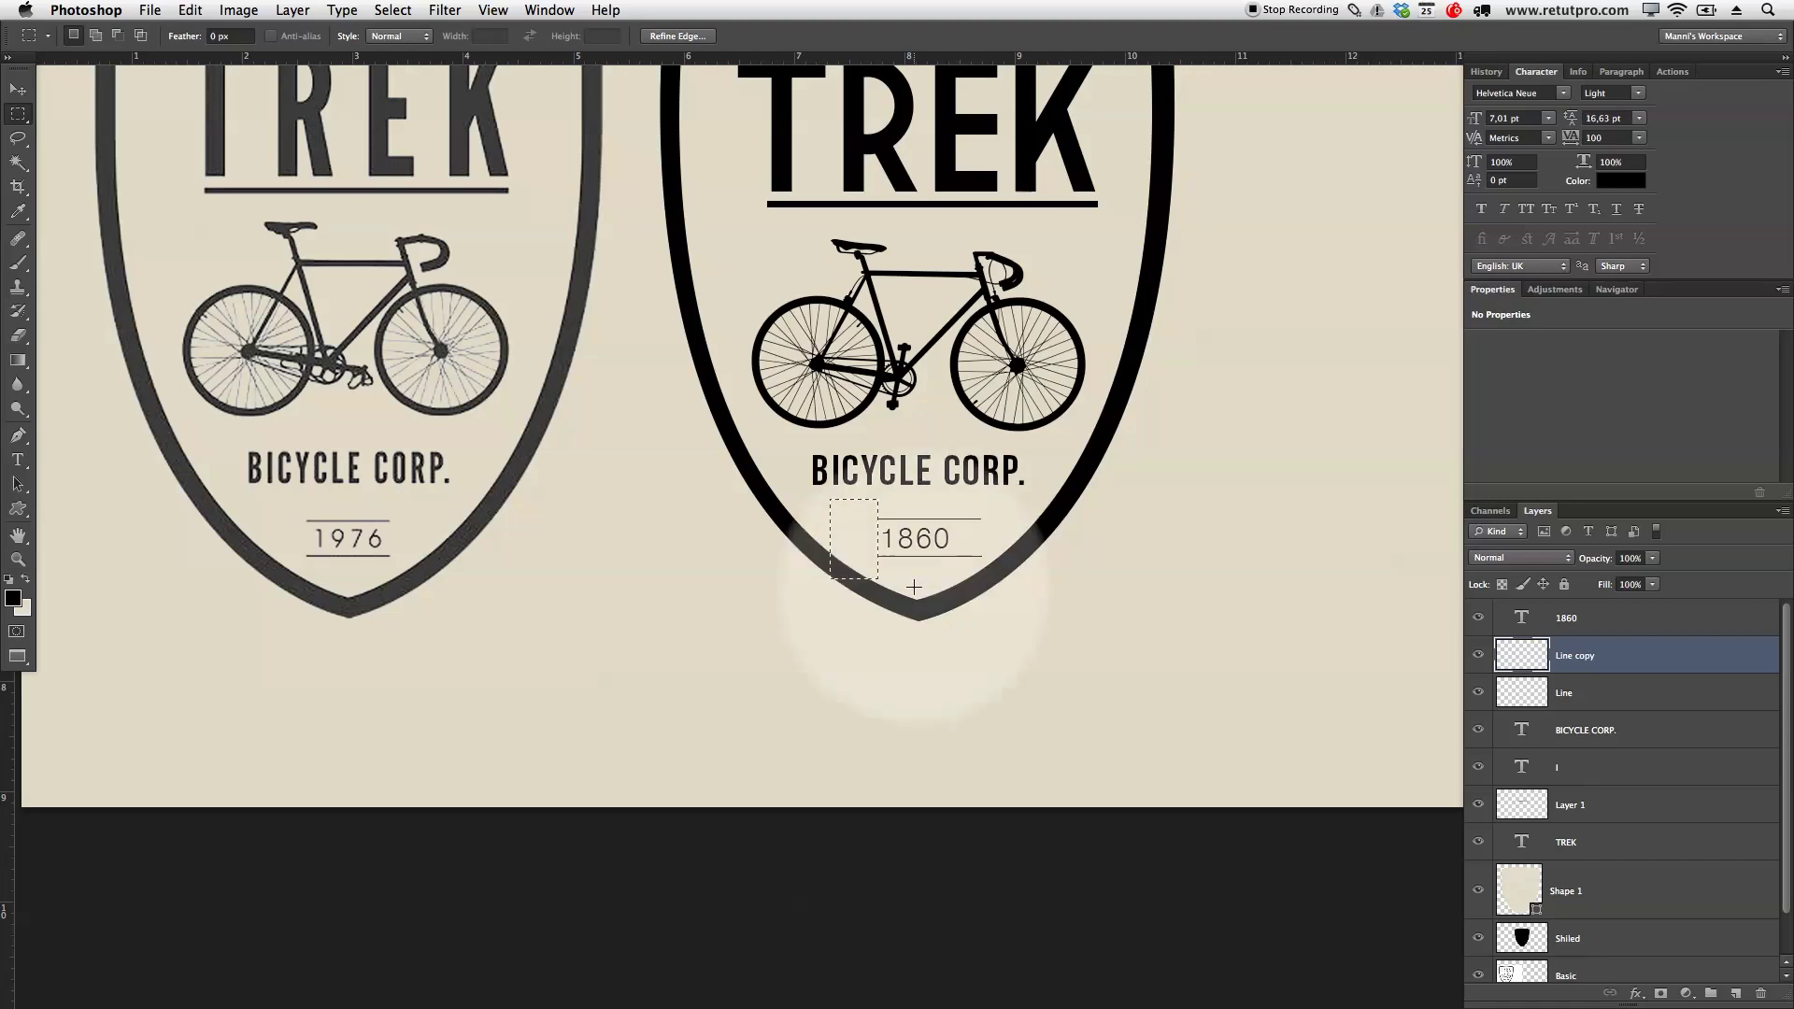
Trim the right ends of both date lines just past 1860 using the same rectangular selection, and deselect
drag(867, 544, 991, 538)
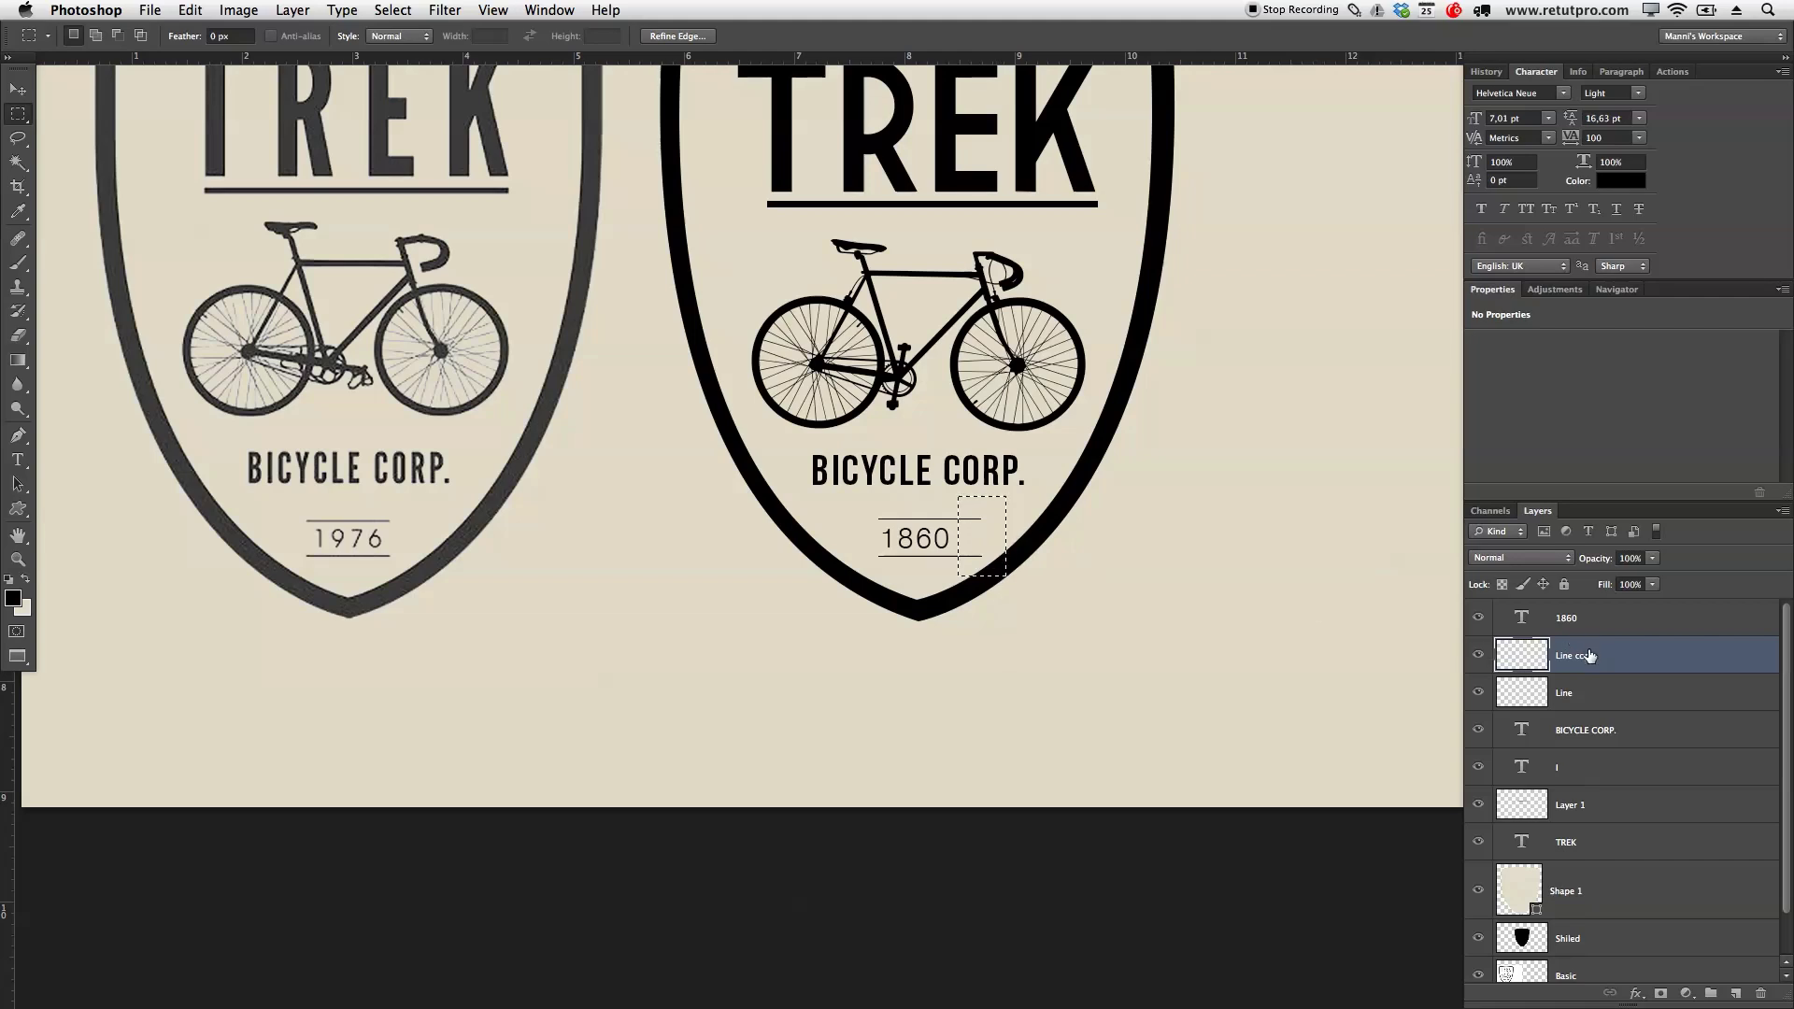
click(1656, 693)
click(919, 617)
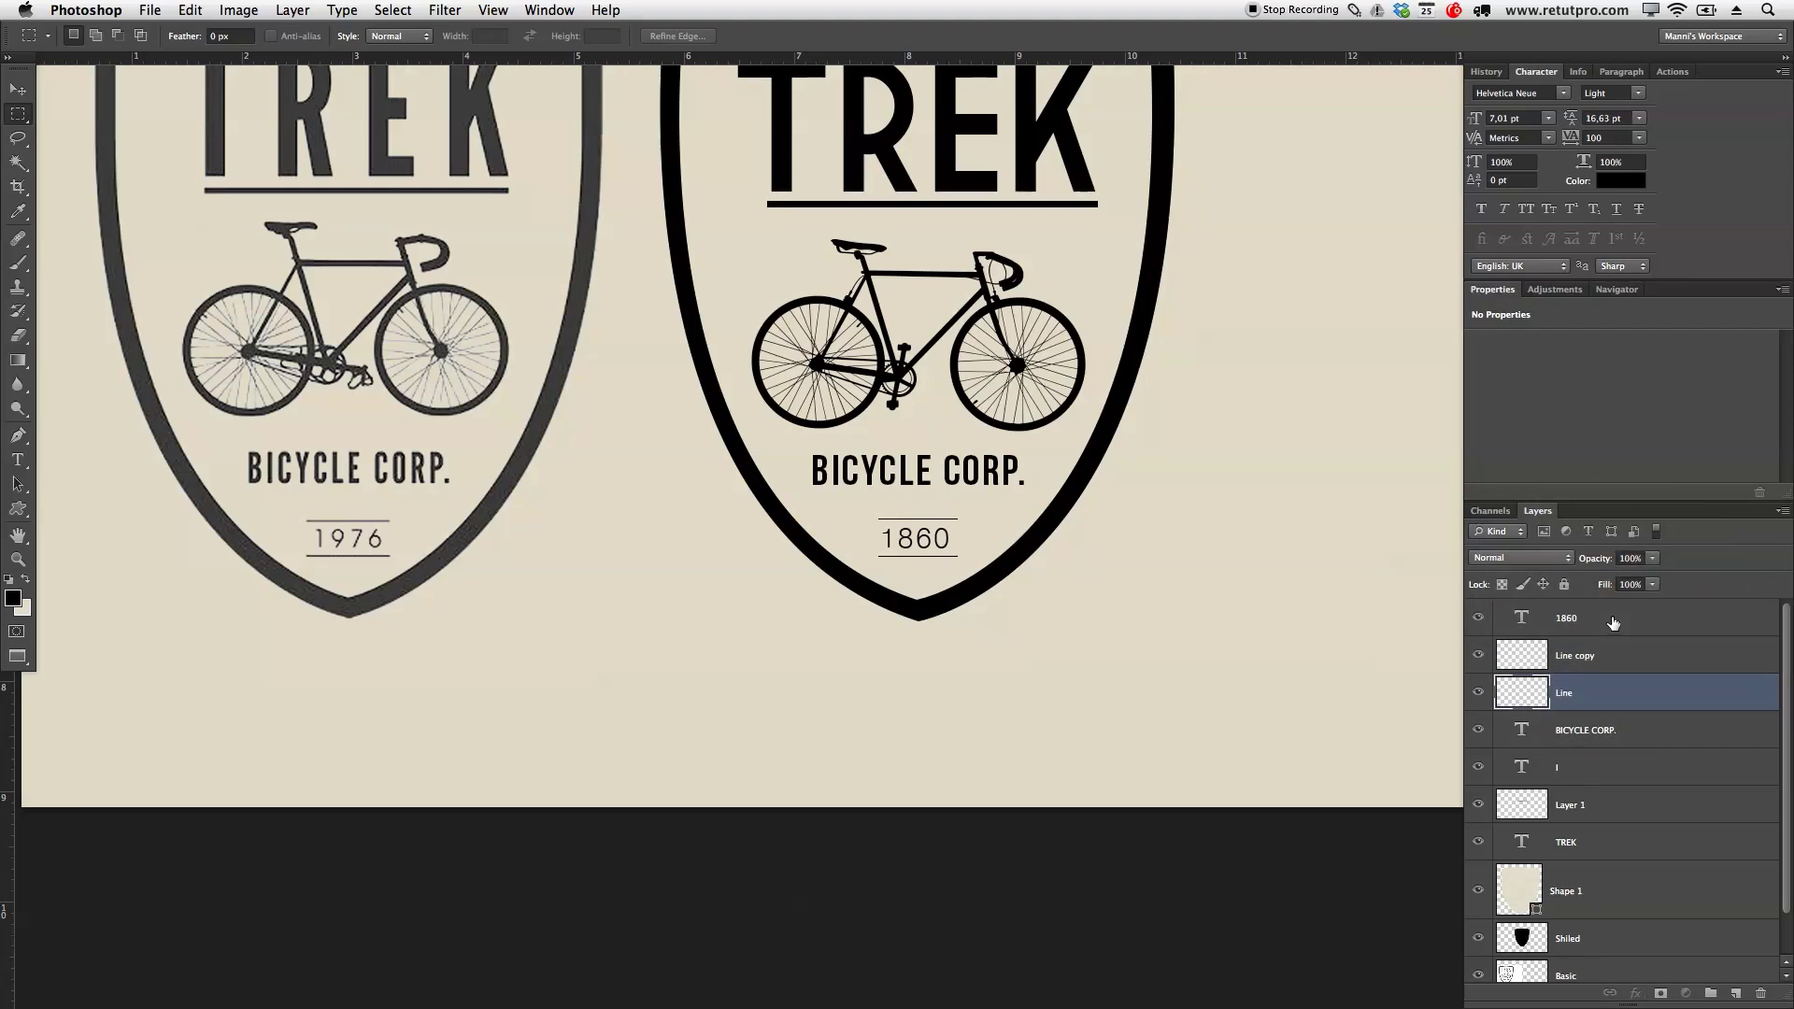
Group the 1860, Line copy and Line layers and name the group Year
shift+click(1613, 620)
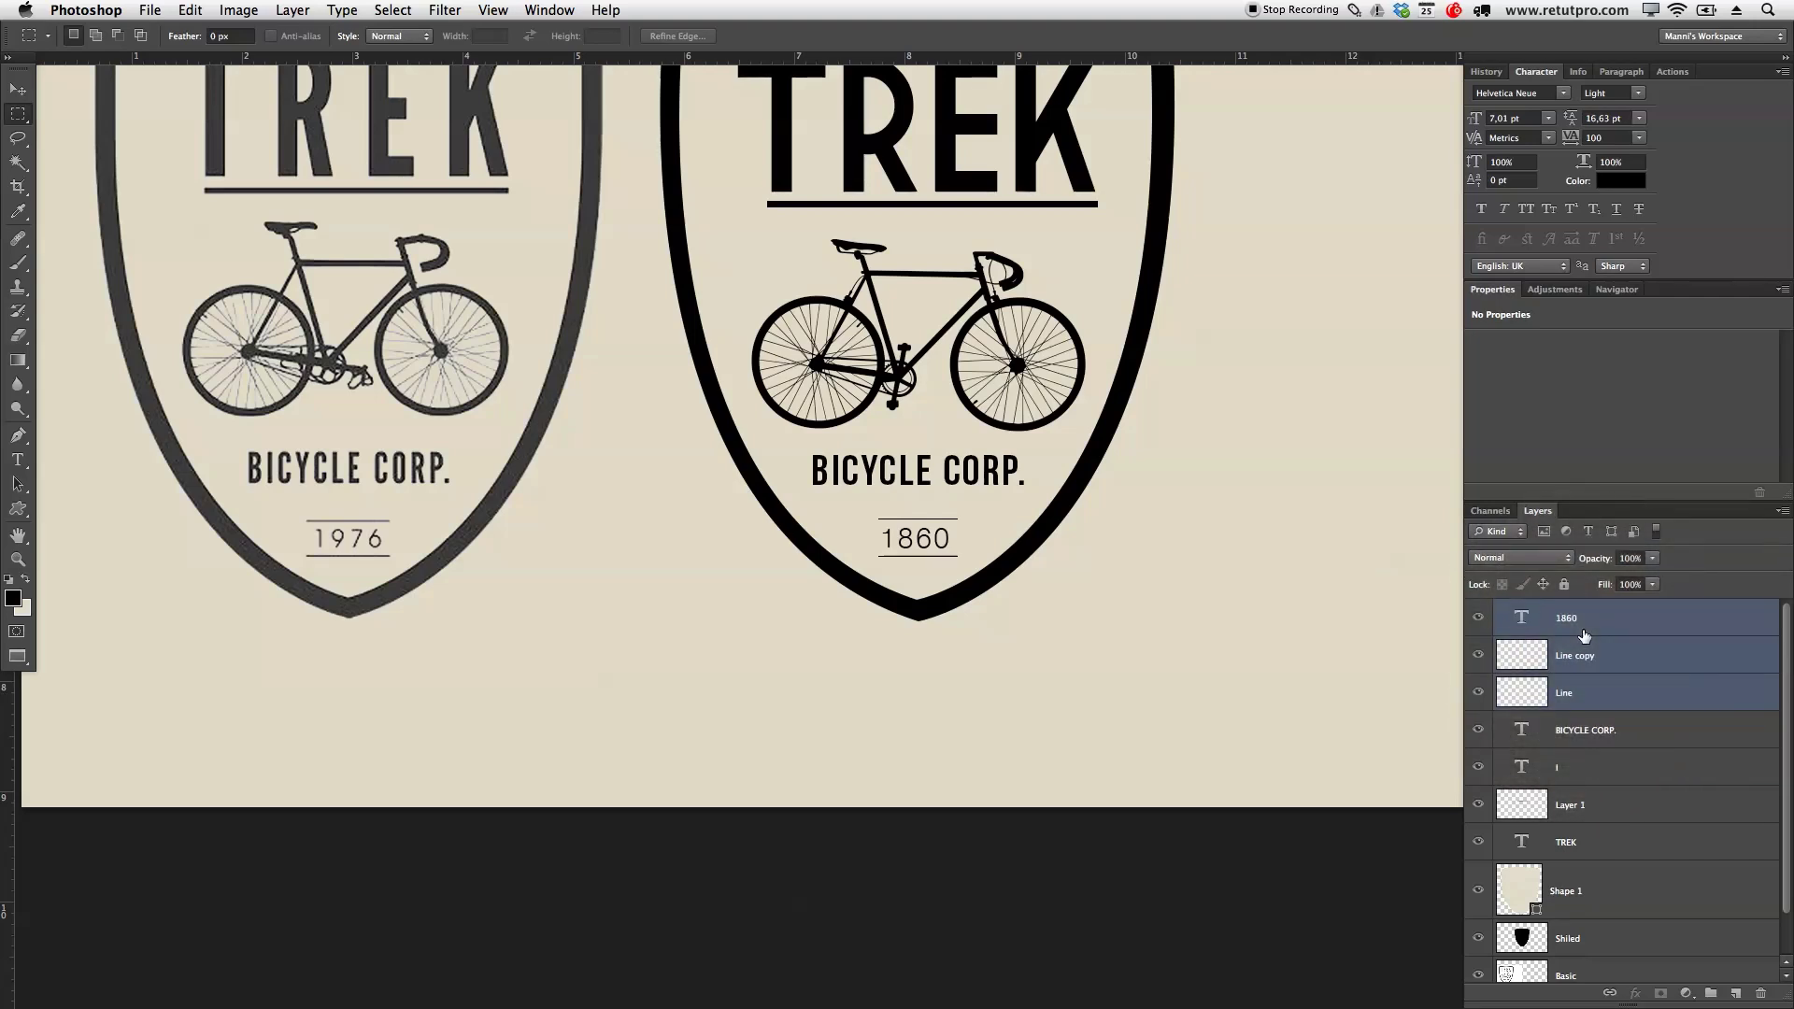
key(super+g)
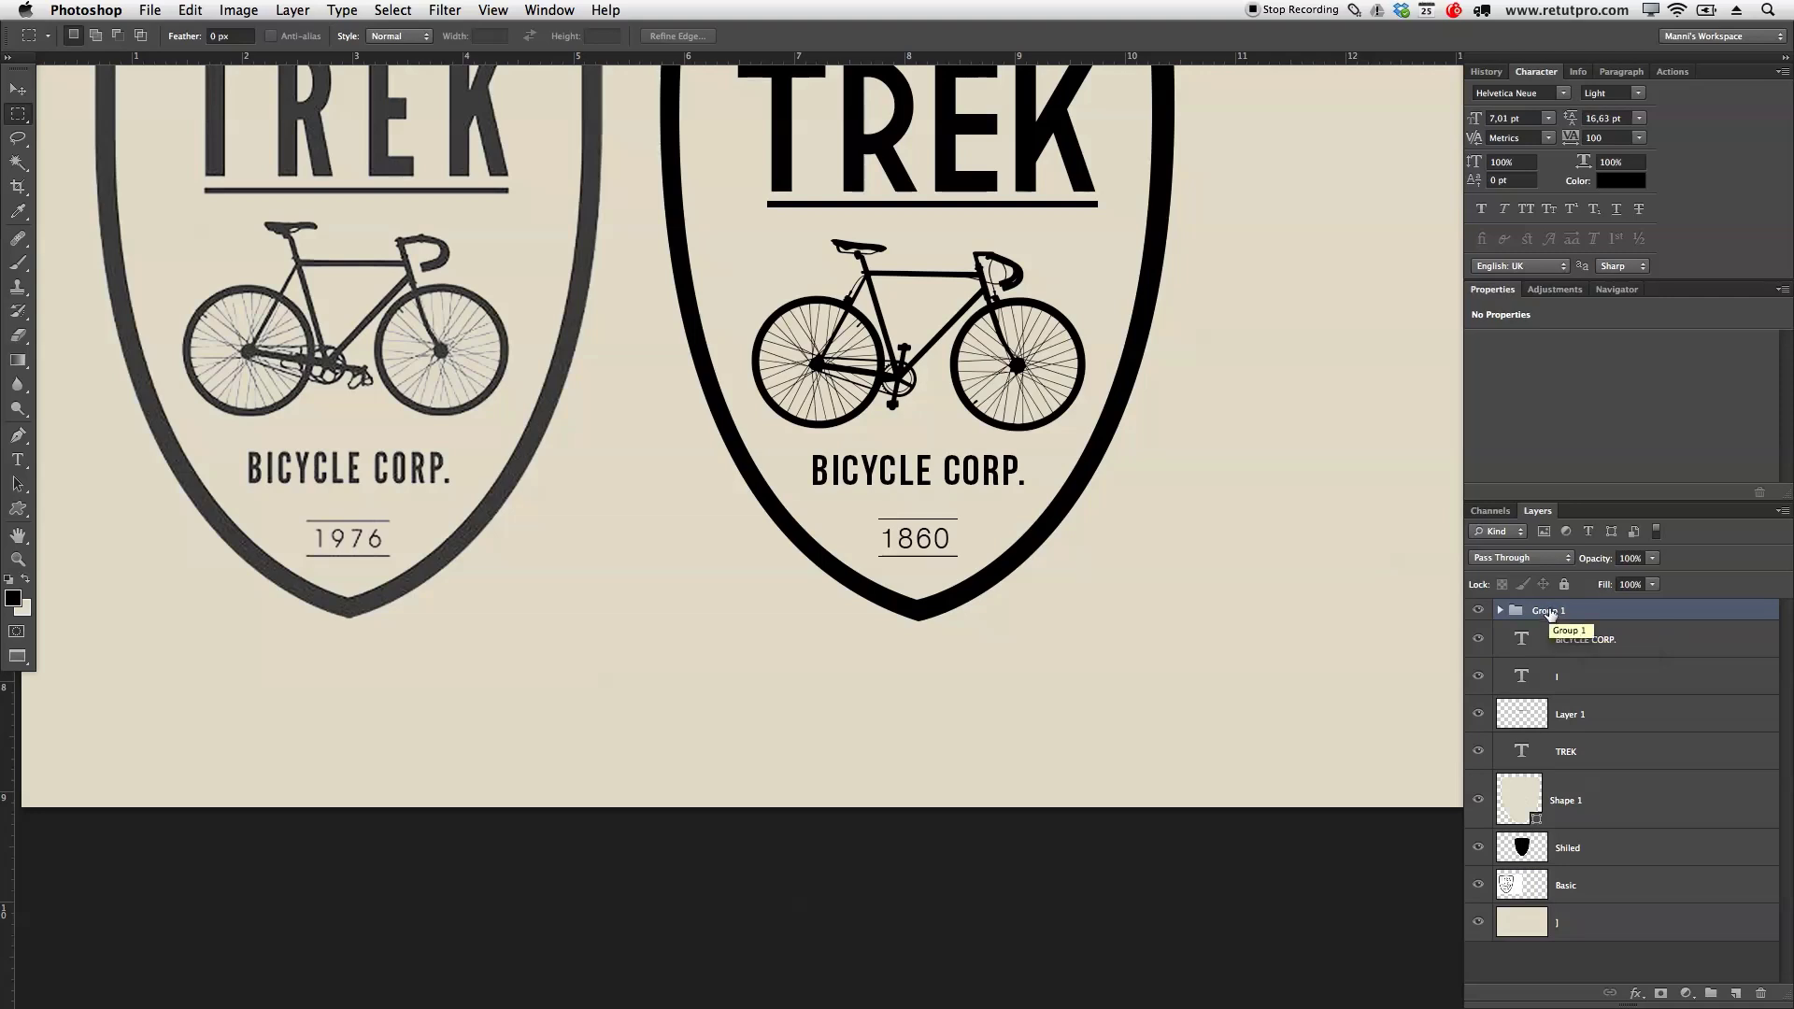
double_click(1548, 610)
key(BackSpace)
key(Return)
Group the BICYCLE CORP., bicycle glyph, Layer 1 and TREK layers and name the group Text
click(1576, 649)
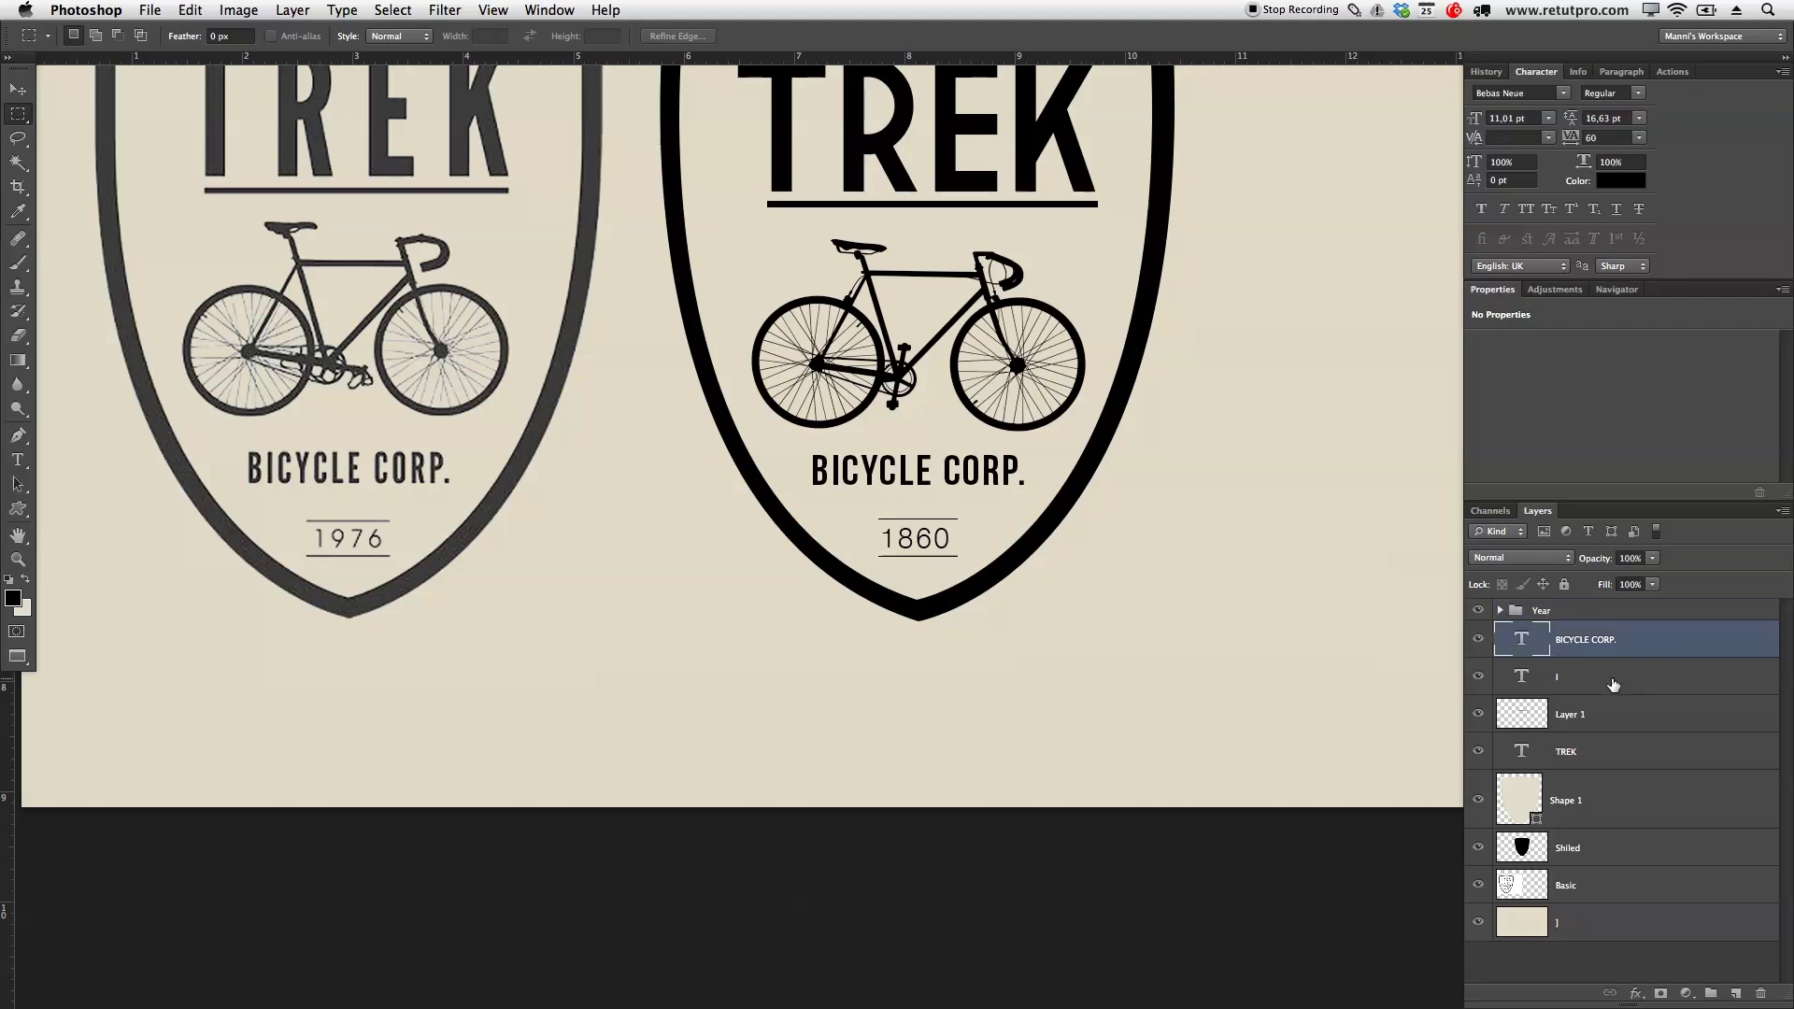
scroll(1080, 504, up, 3)
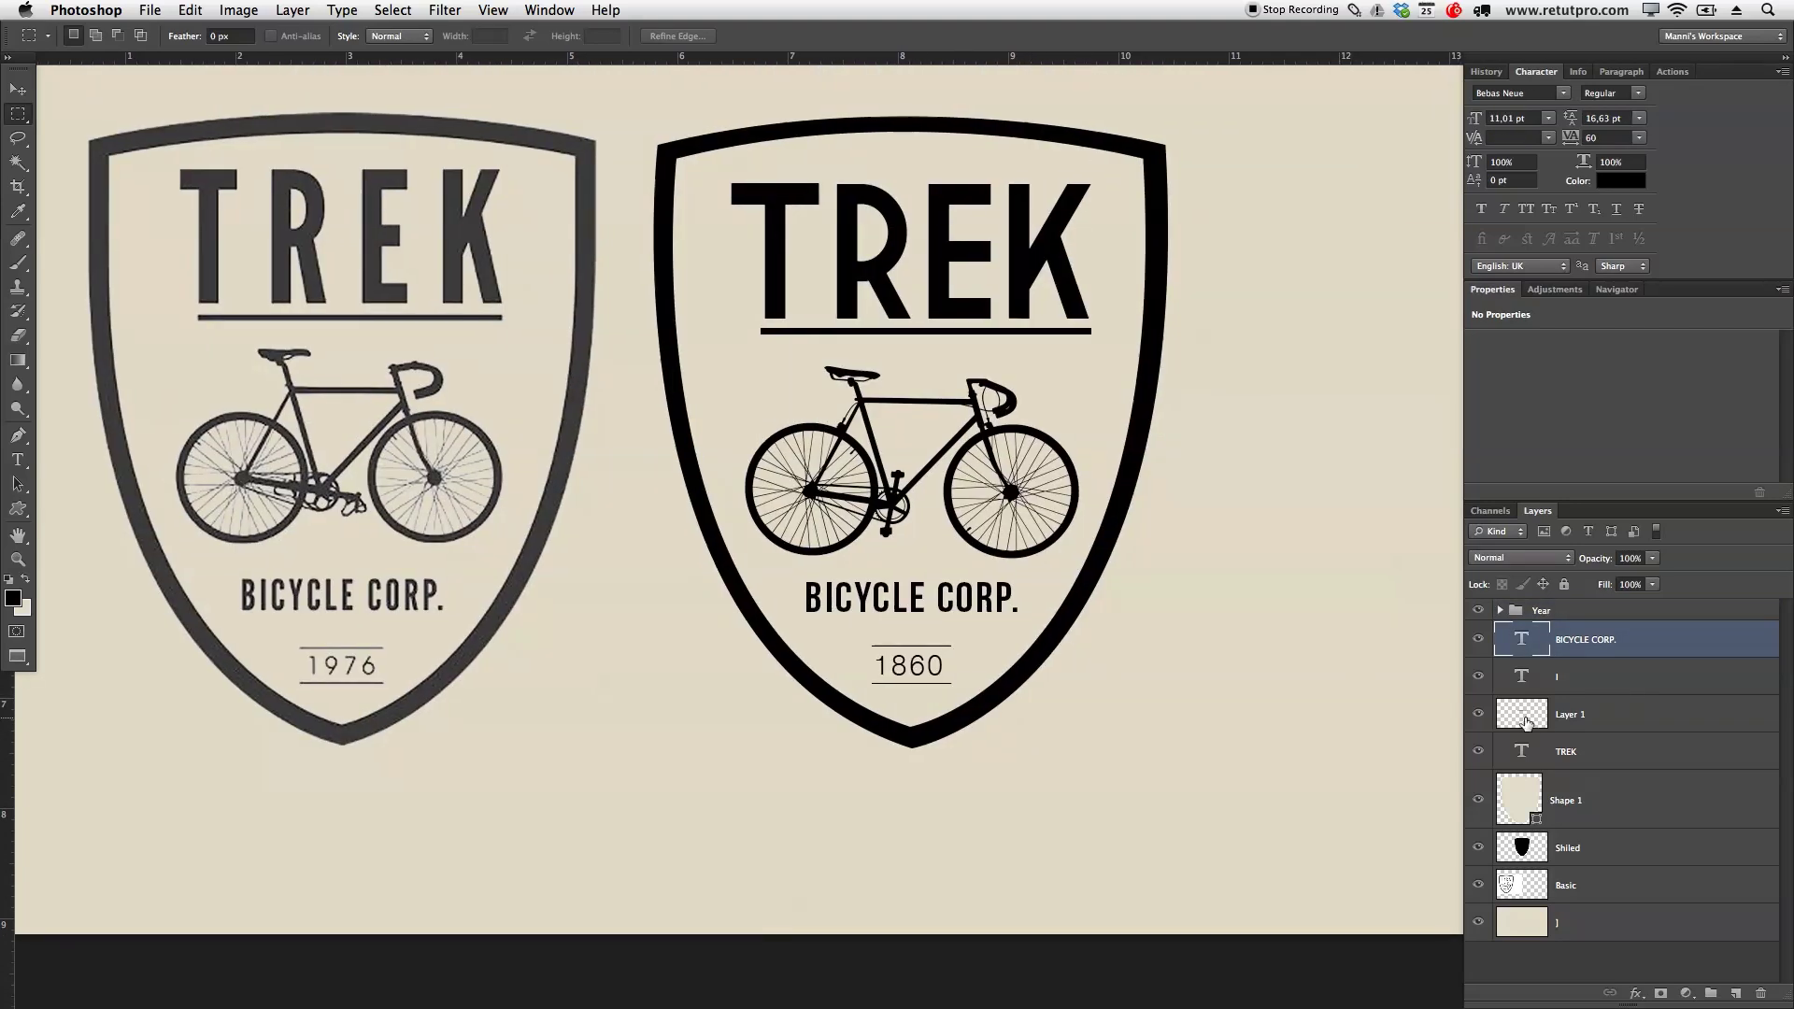
super+click(1589, 752)
super+click(1595, 715)
super+click(1604, 687)
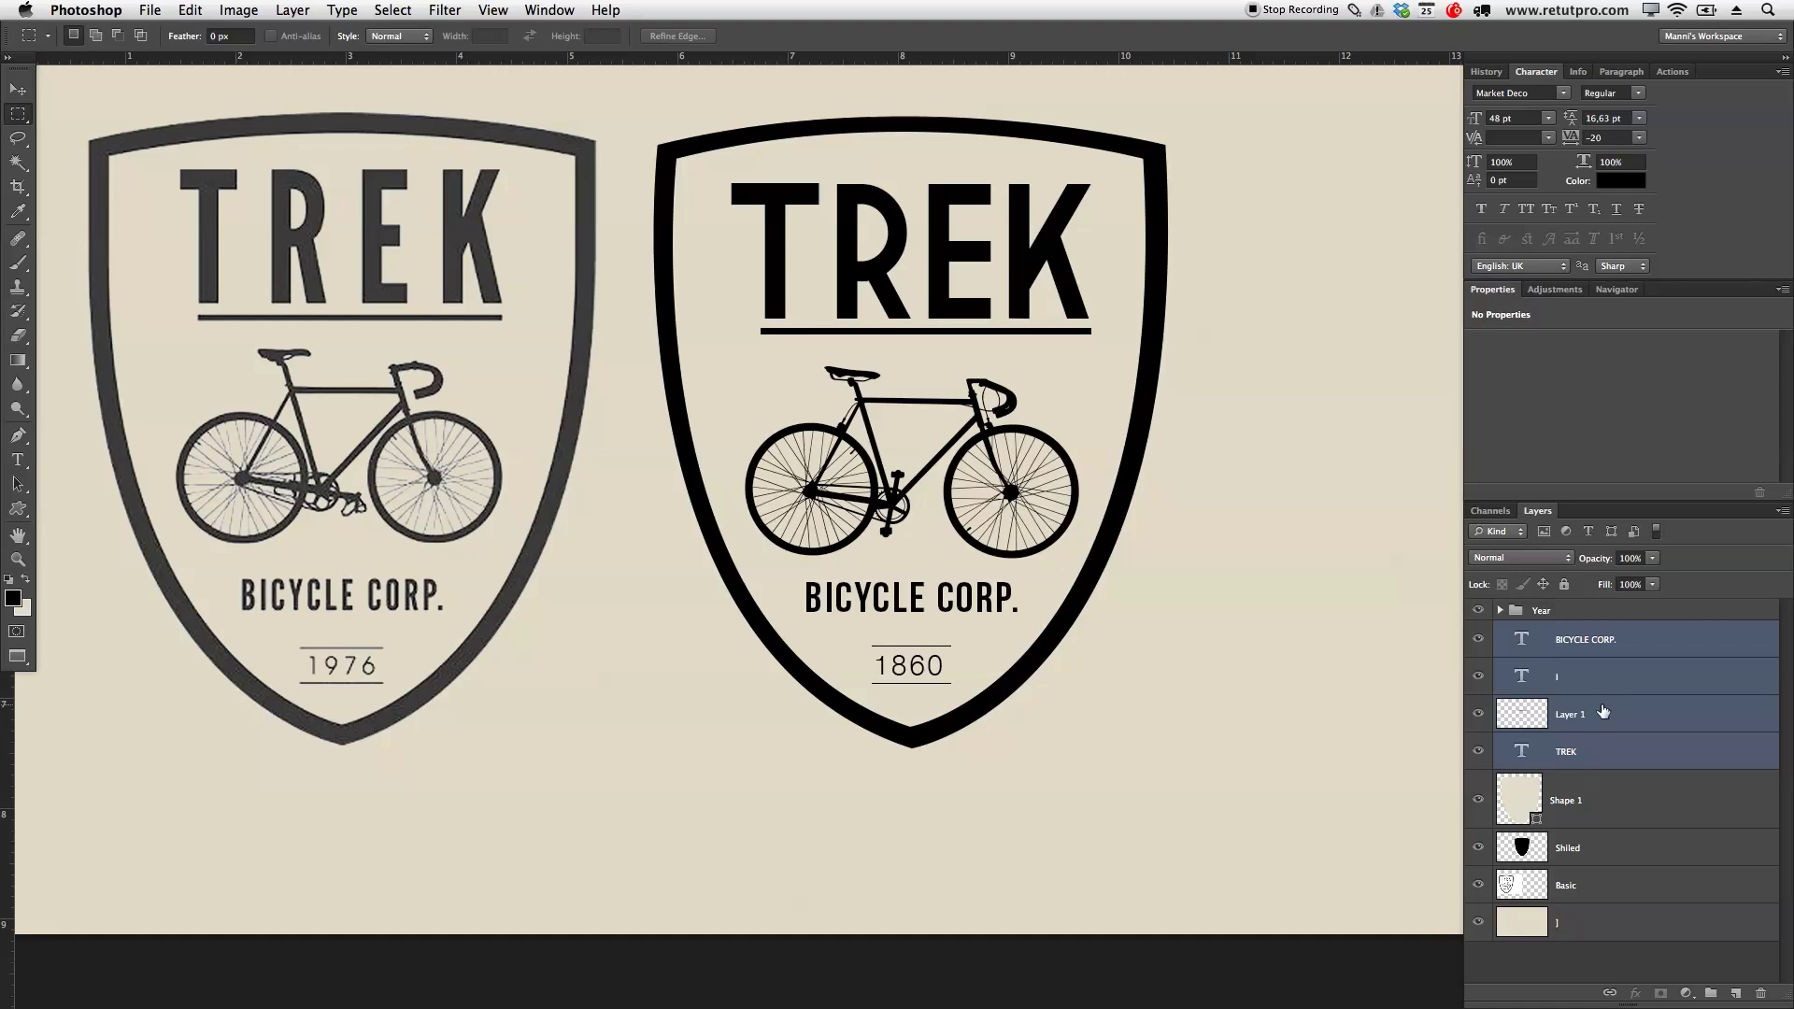
key(super+g)
double_click(1547, 632)
text(Text)
key(Return)
Group the Shape 1 and Shiled layers and name the group Shape
click(1534, 691)
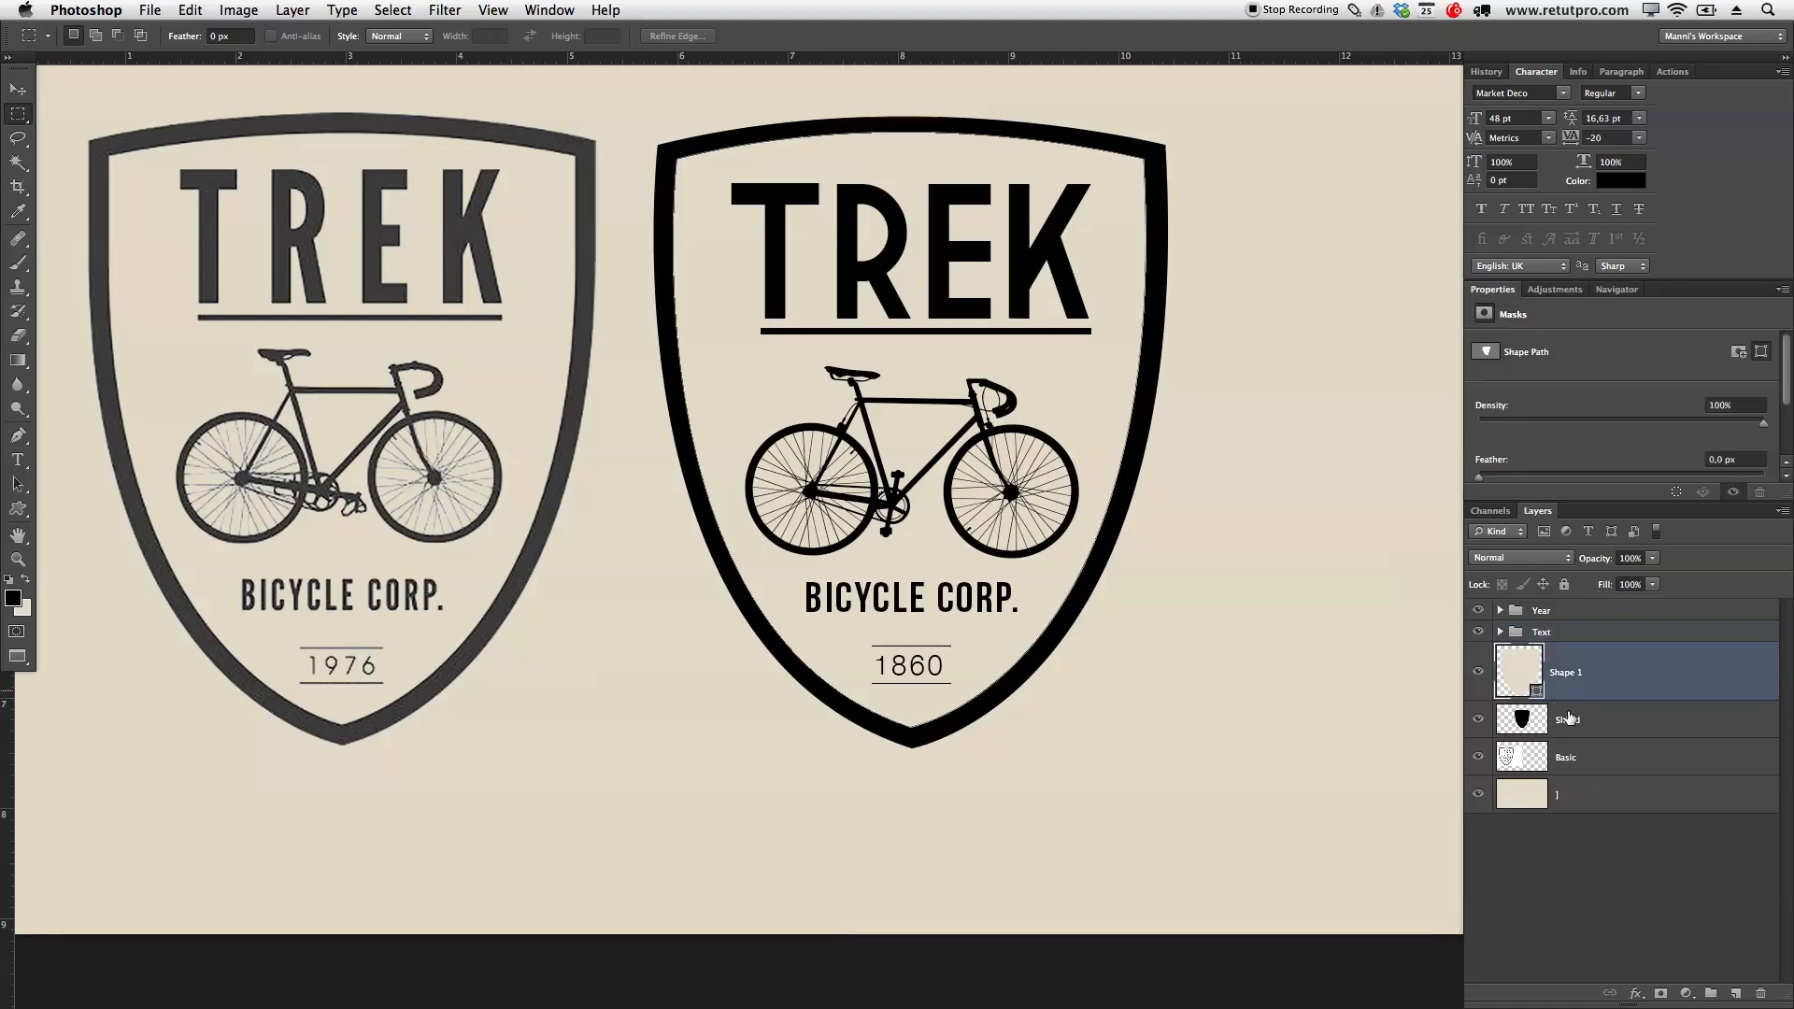
shift+click(1577, 724)
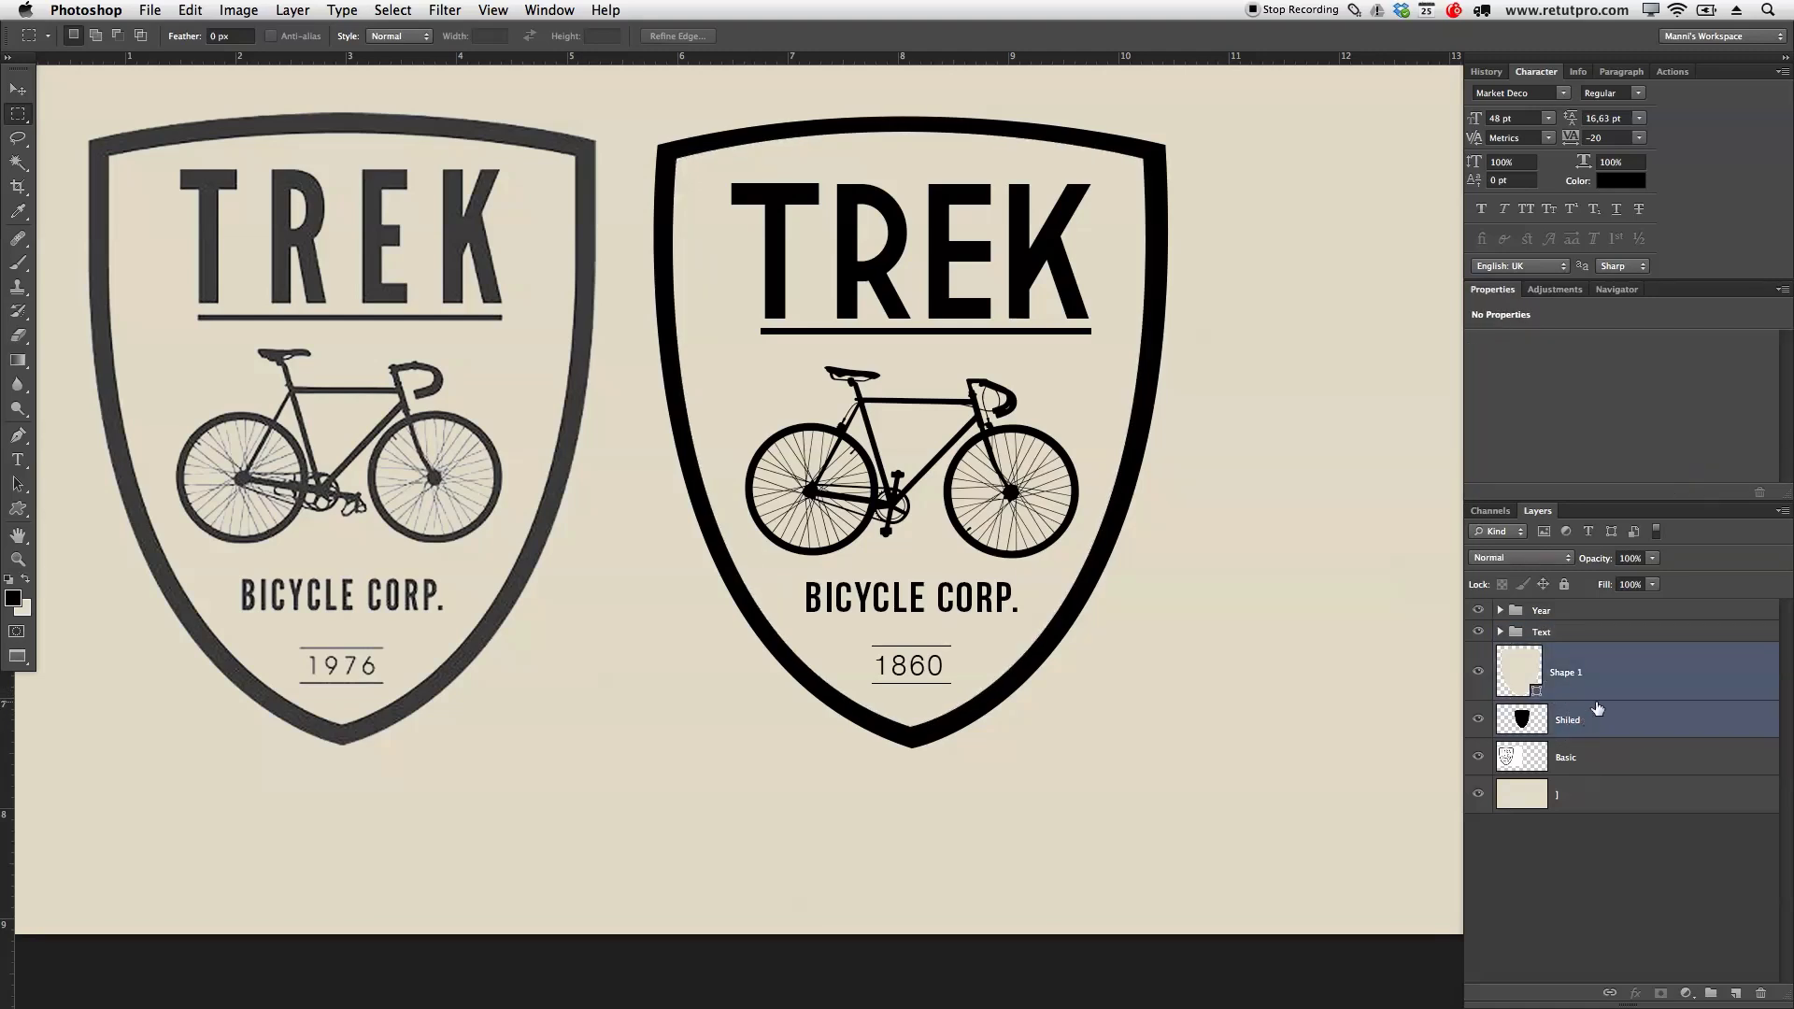
key(super+g)
double_click(1550, 653)
text(Shape)
key(Return)
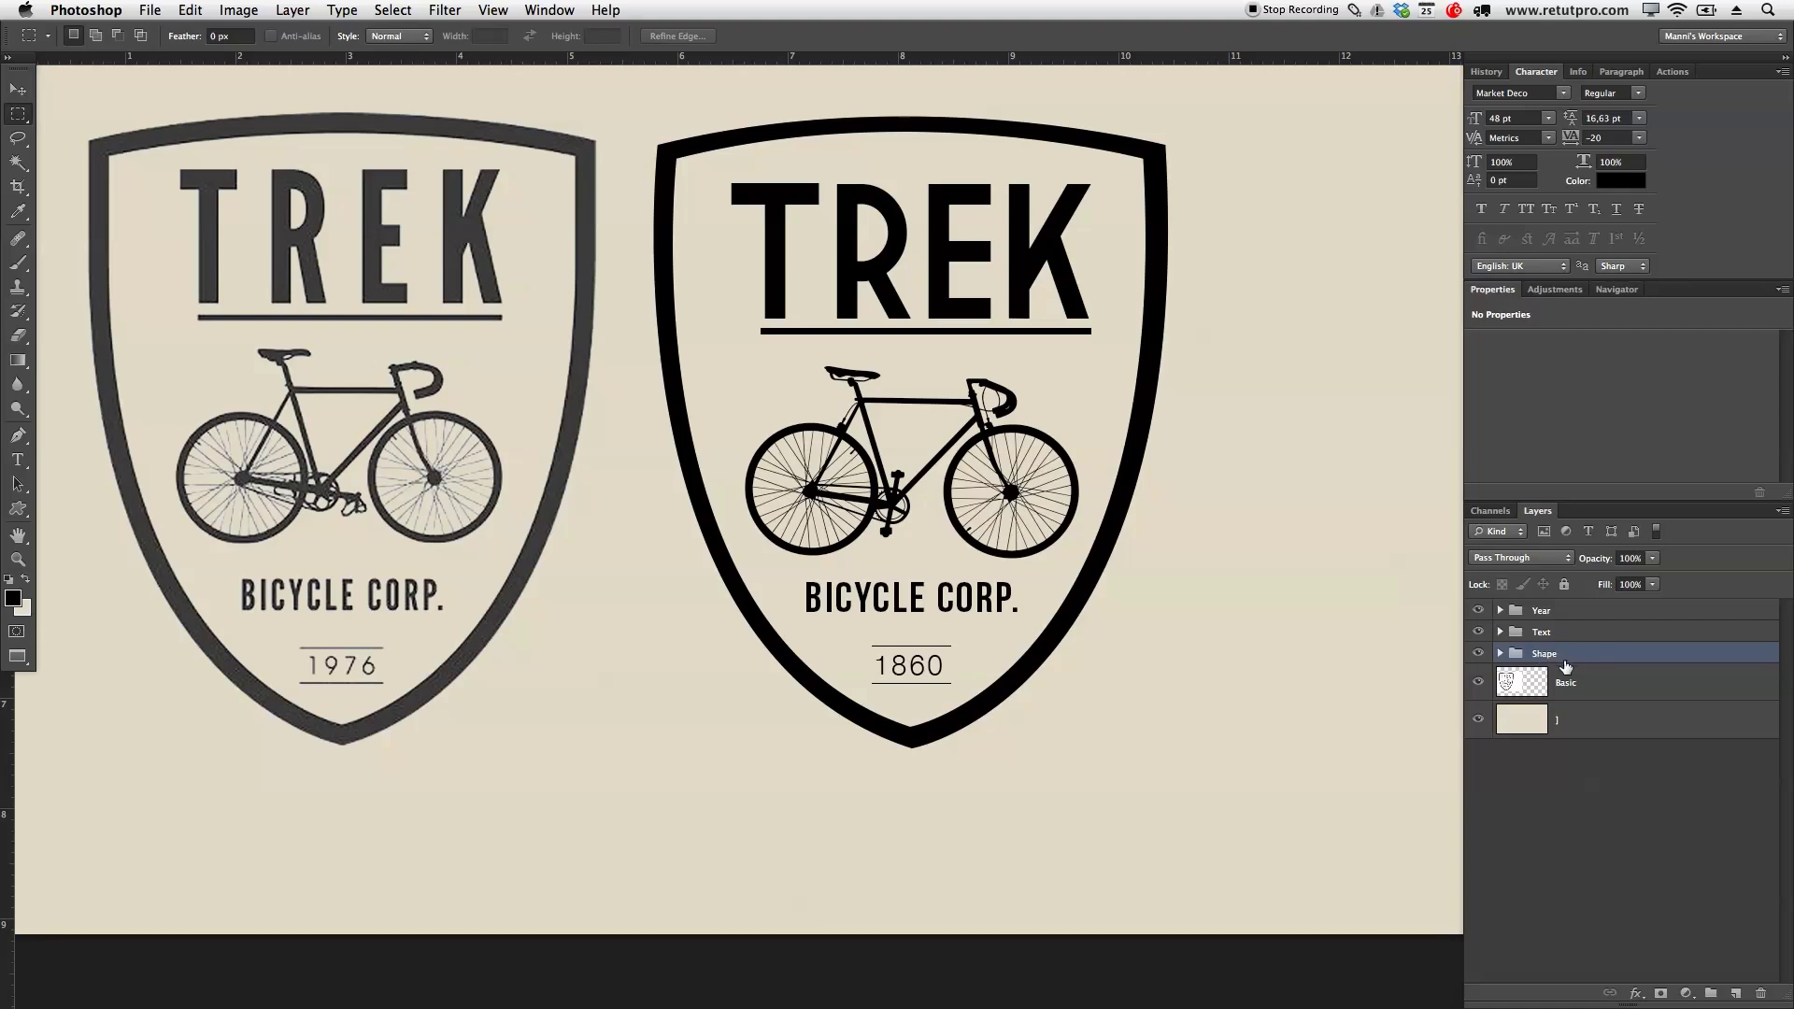
Delete the Basic layer holding the original reference badge, leaving the recreated badge centred in view
click(1546, 687)
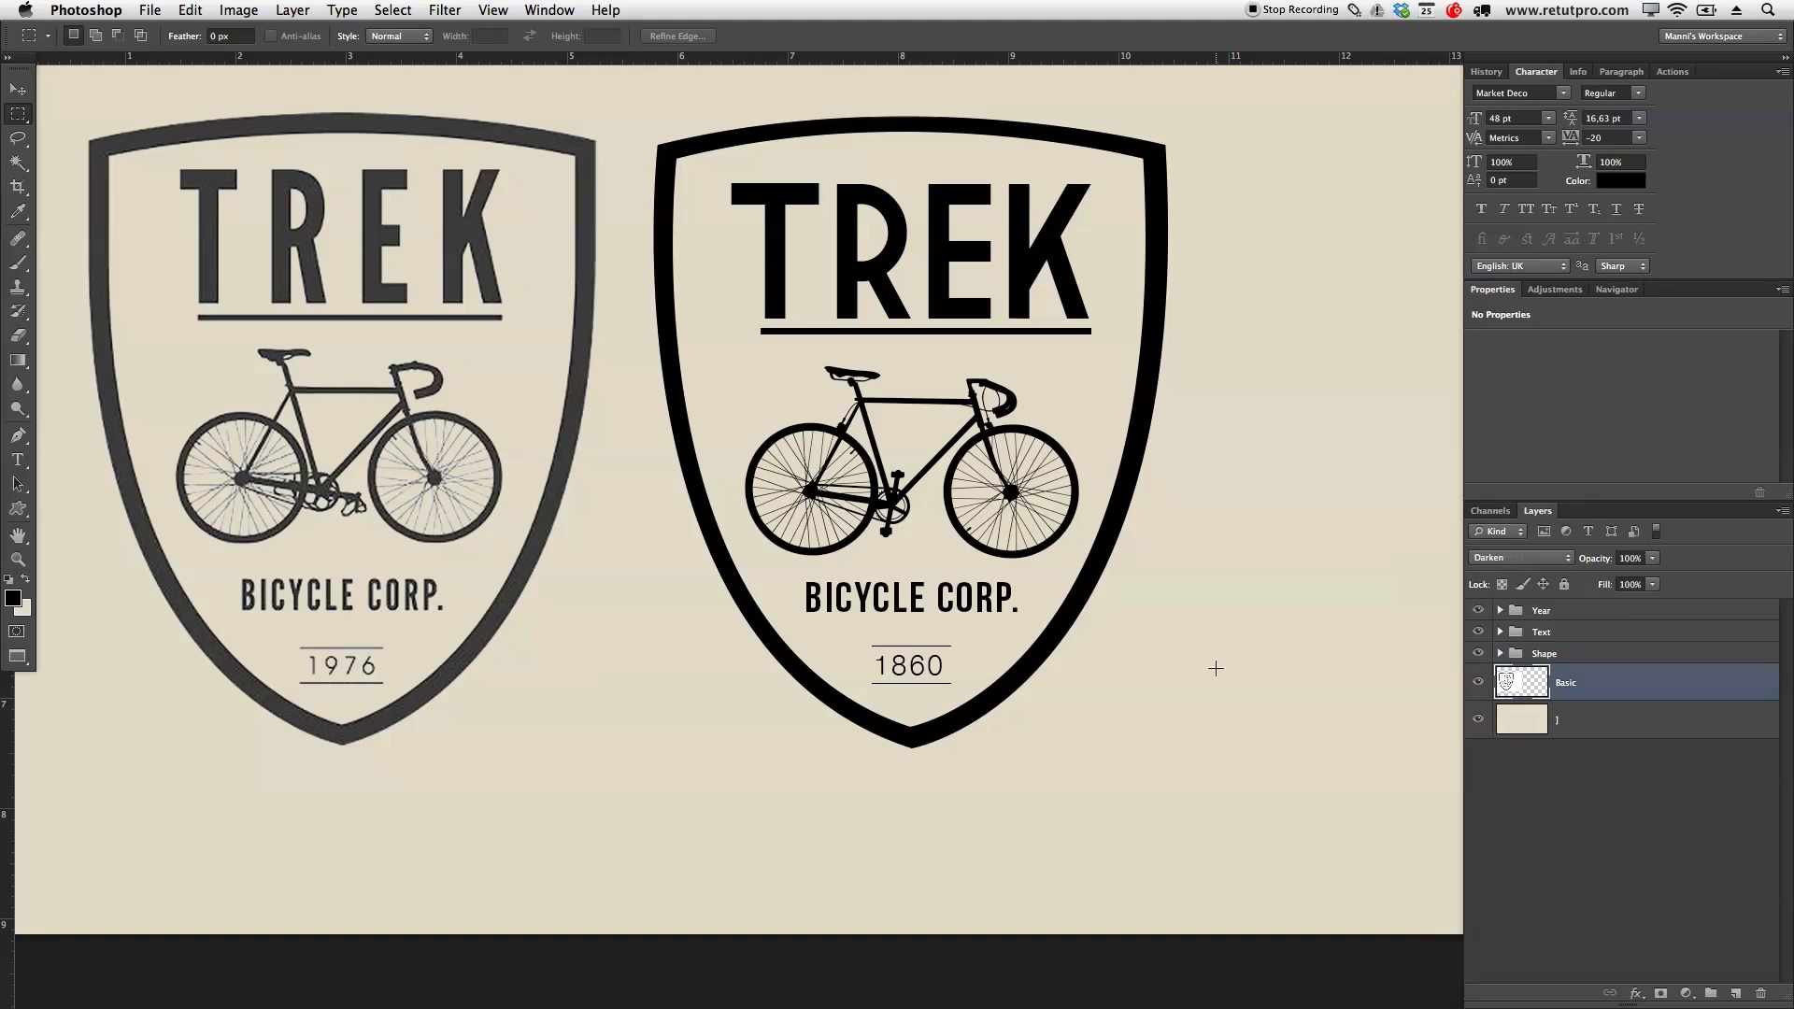
key(z)
drag(1093, 566, 1037, 565)
drag(1164, 561, 1084, 572)
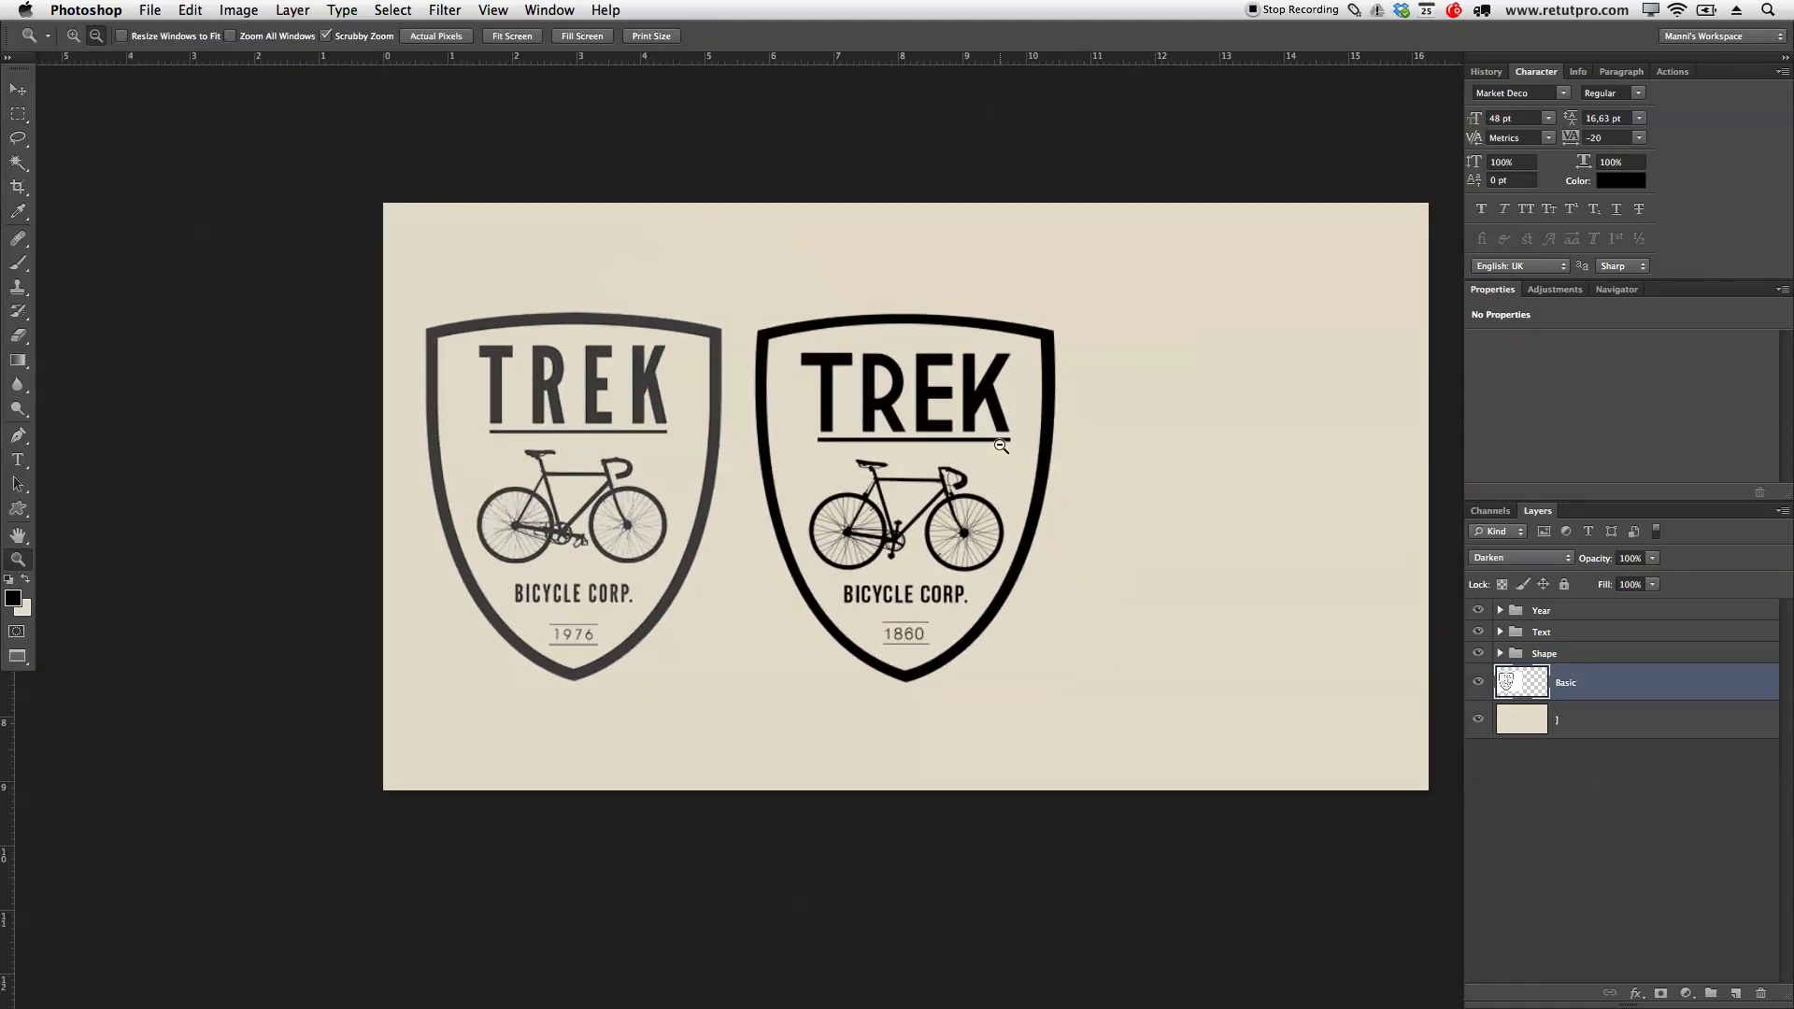
key(BackSpace)
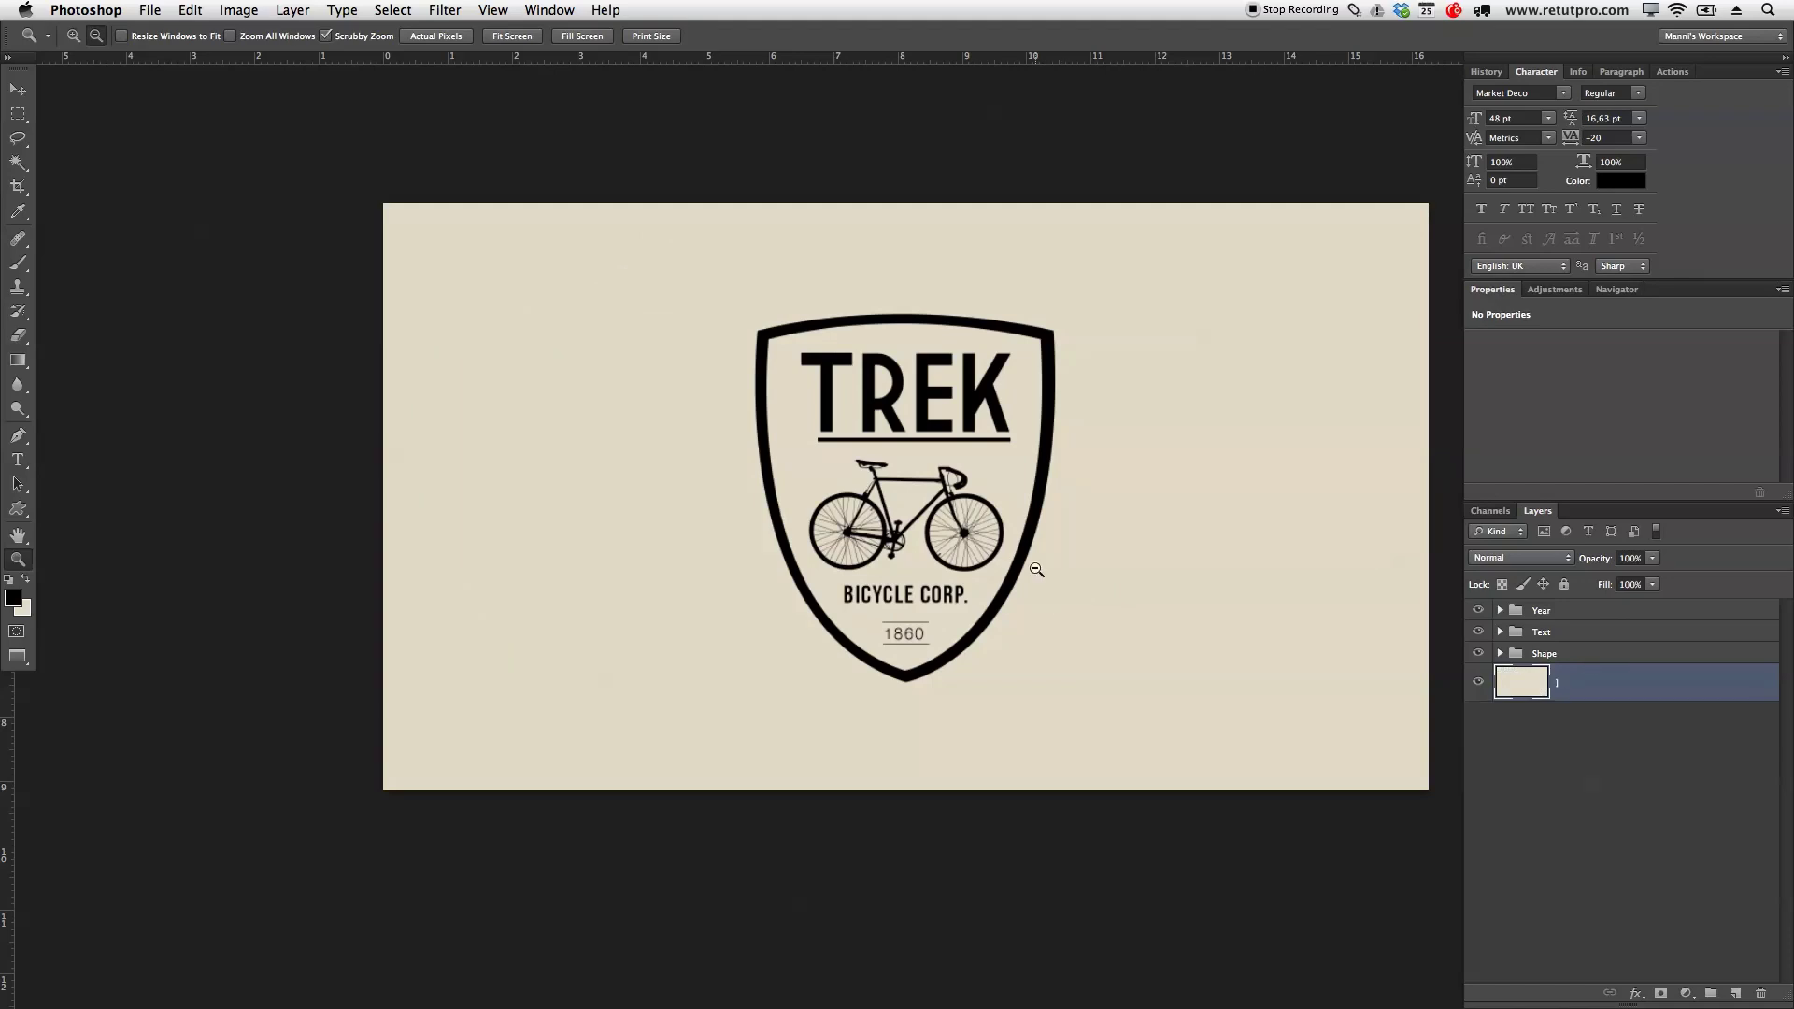
click(994, 570)
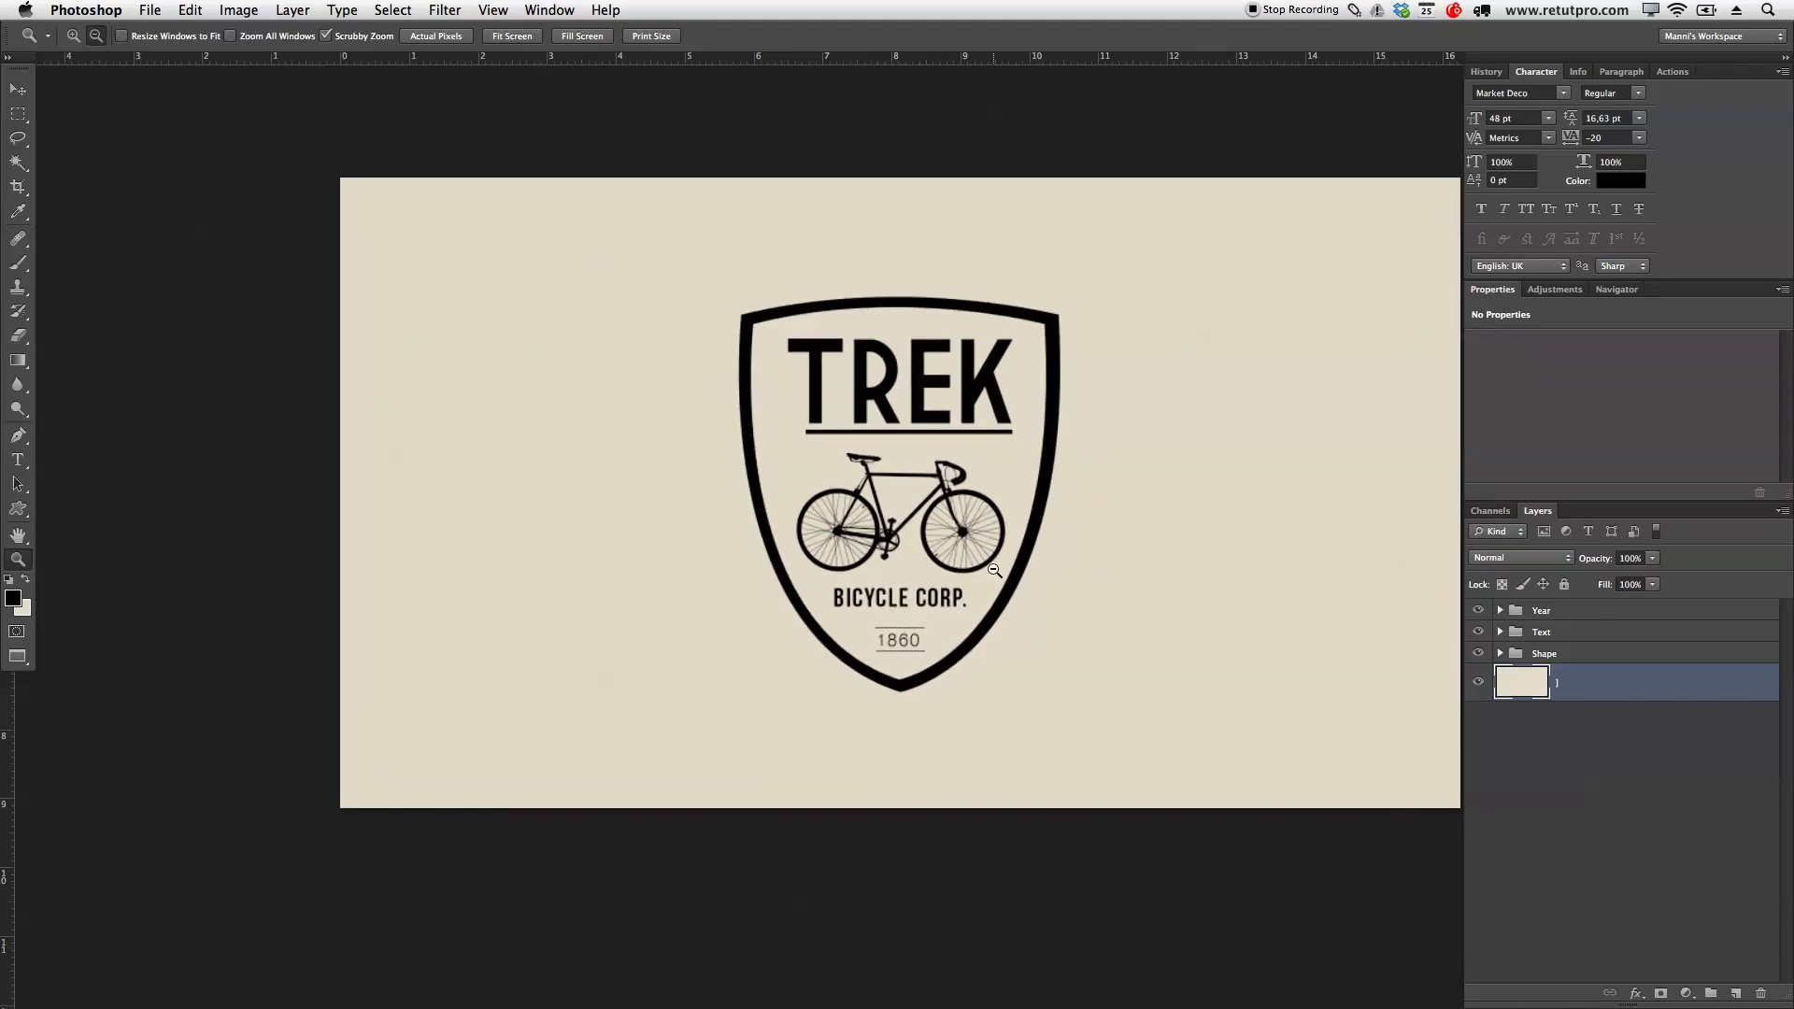
drag(1185, 537, 1127, 540)
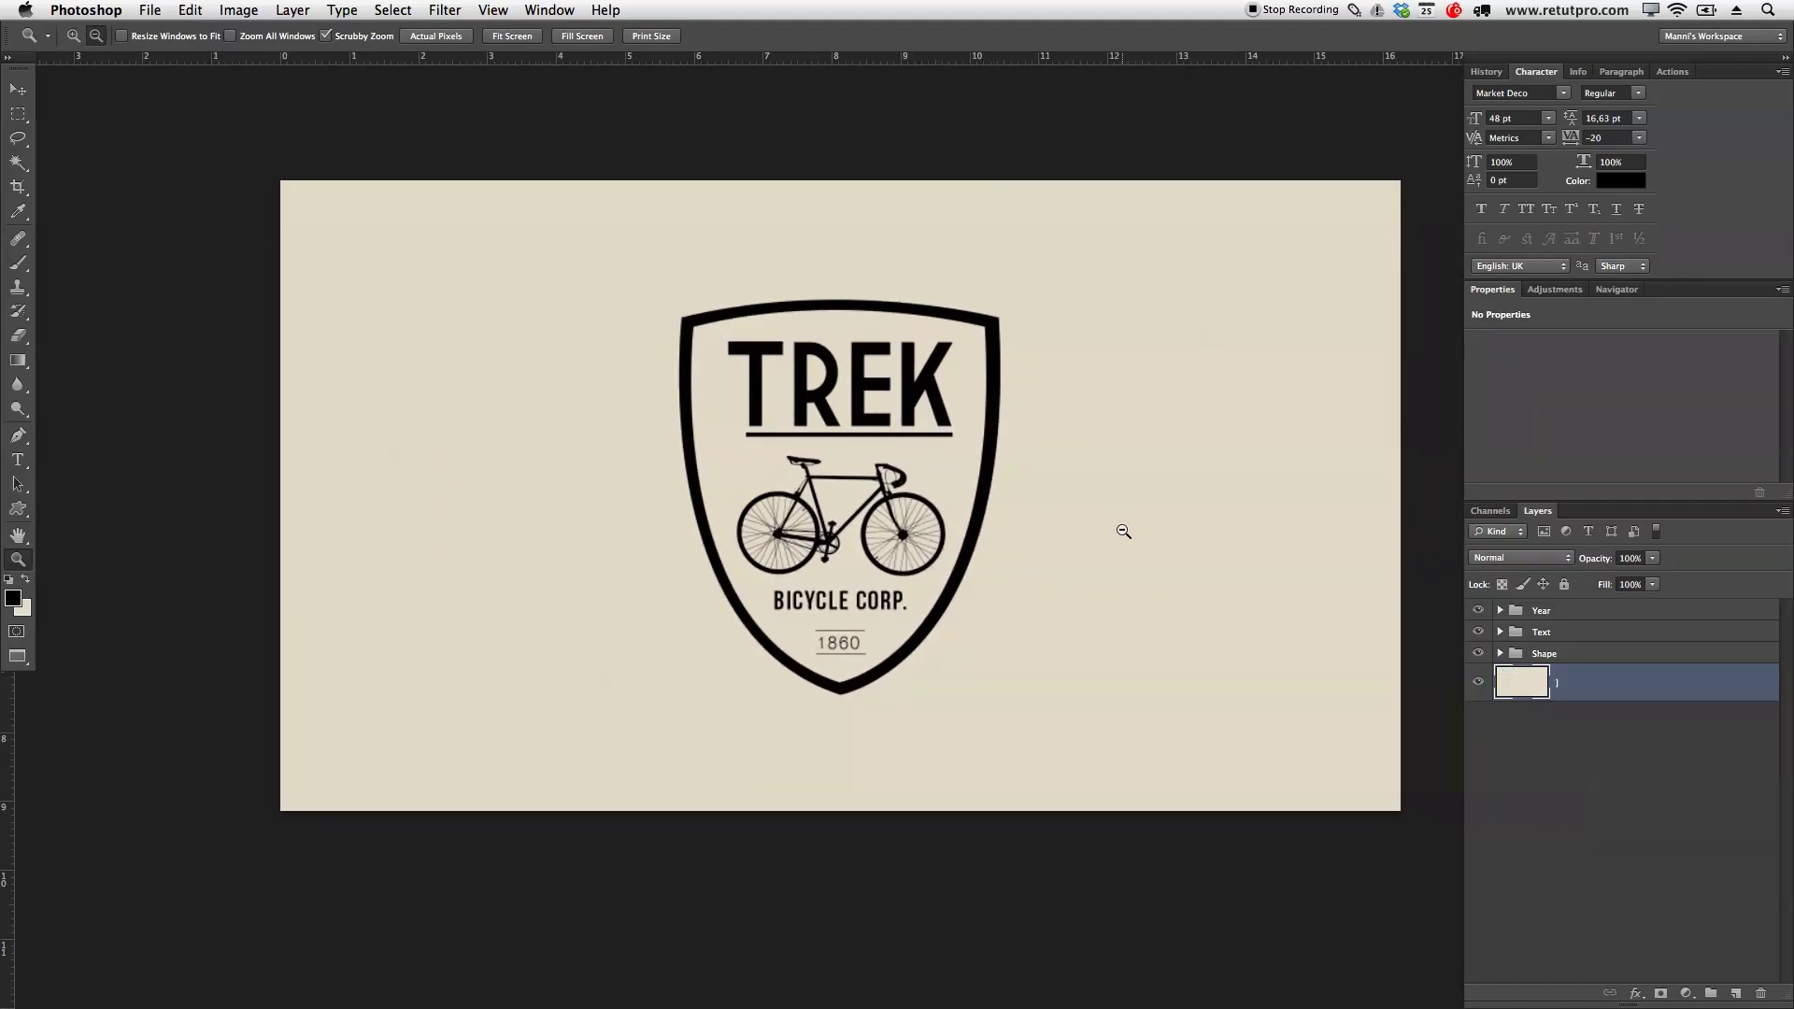